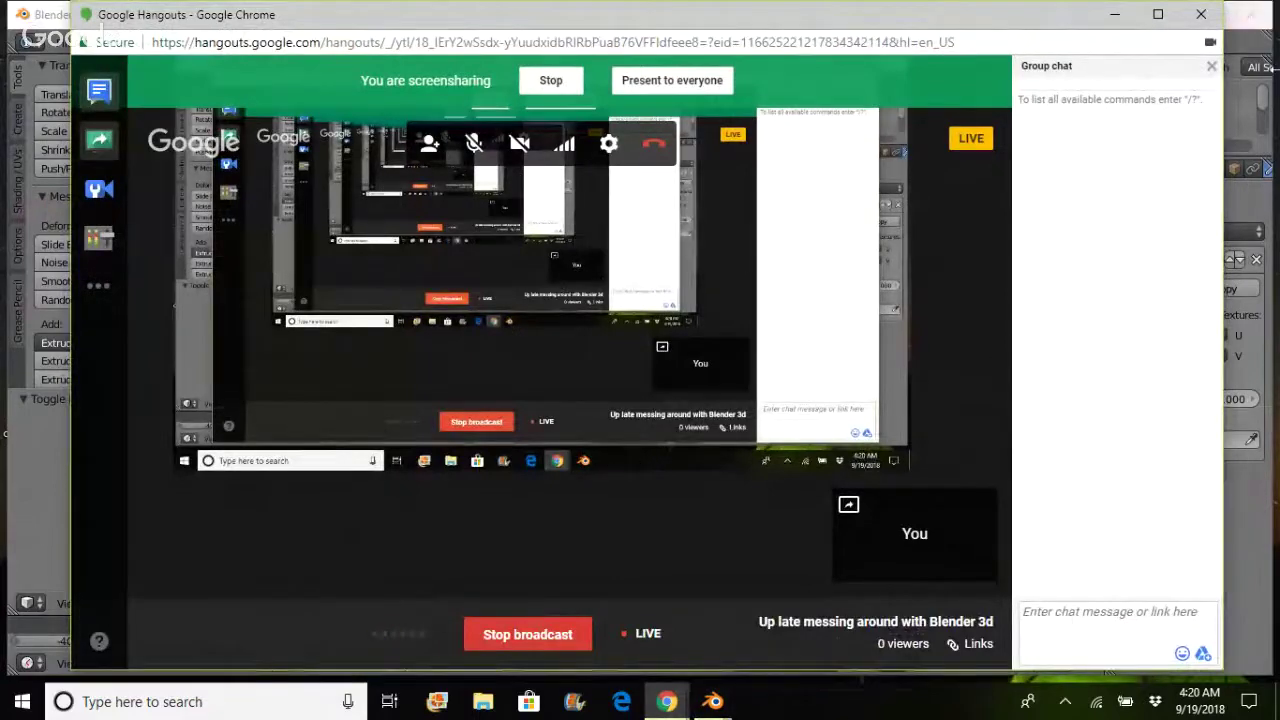
- Switch to Blender and extrude the upper side face of the torso outward about 1.37 units to start the arm
left_click(1116, 16)
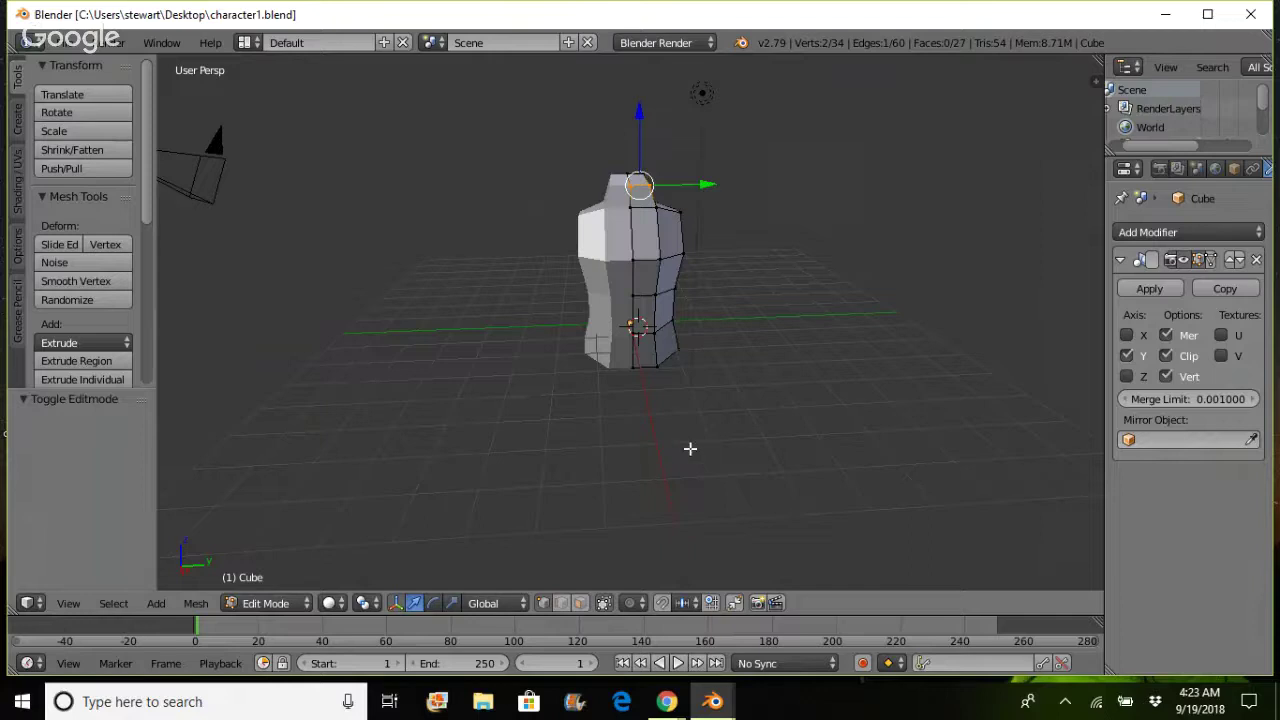
middle_click_drag(688, 446, 1093, 456)
middle_click_drag(549, 354, 916, 326)
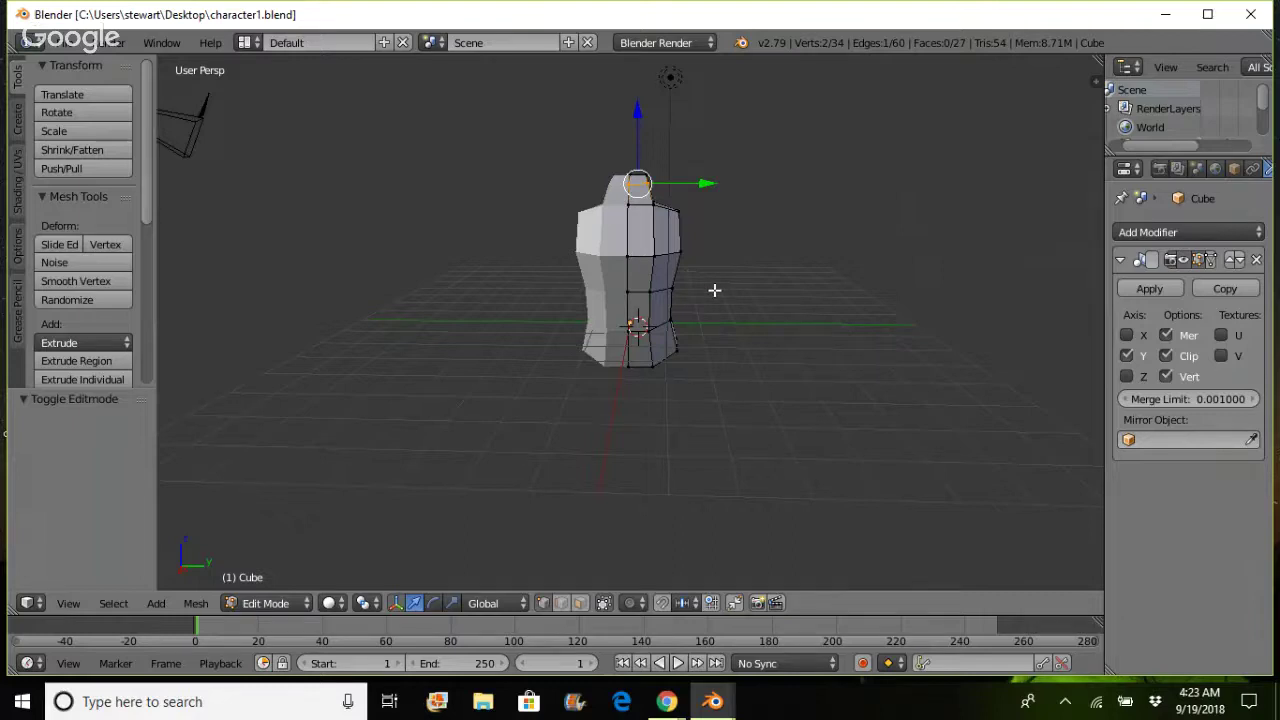
scroll(716, 272, "up", 4)
scroll(720, 254, "up", 3)
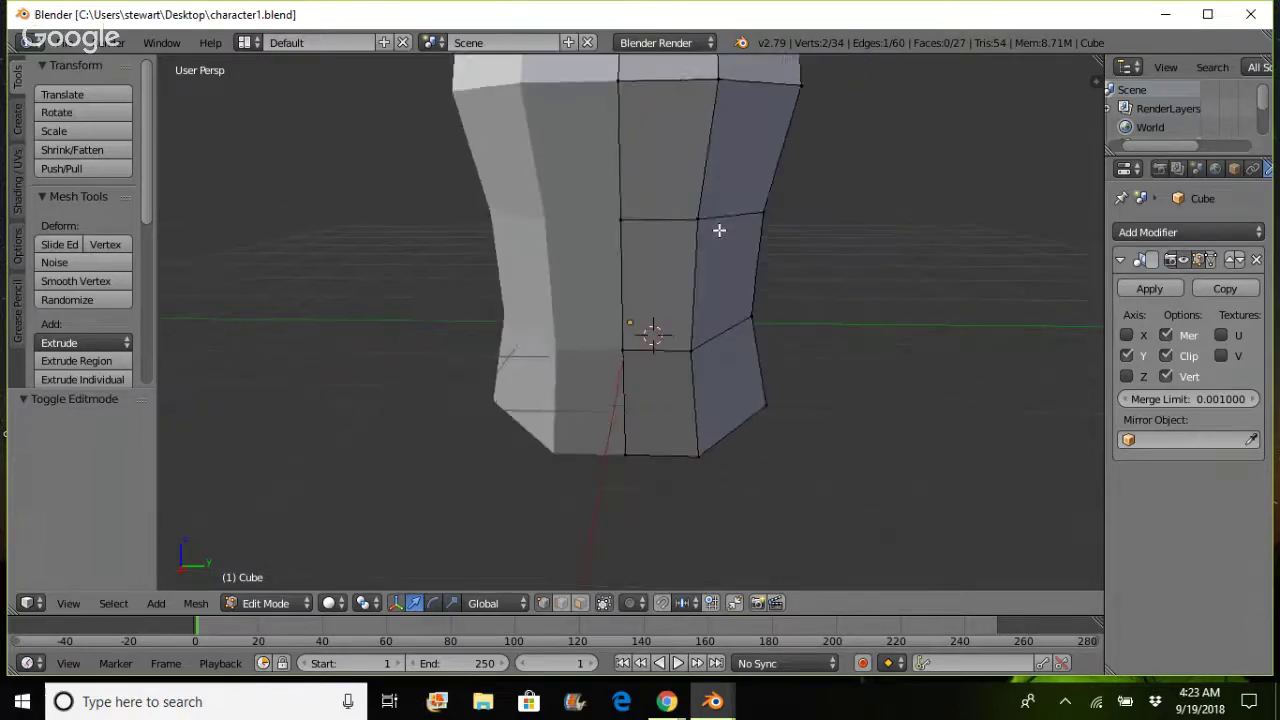
middle_click_drag(719, 232, 666, 300, "shift")
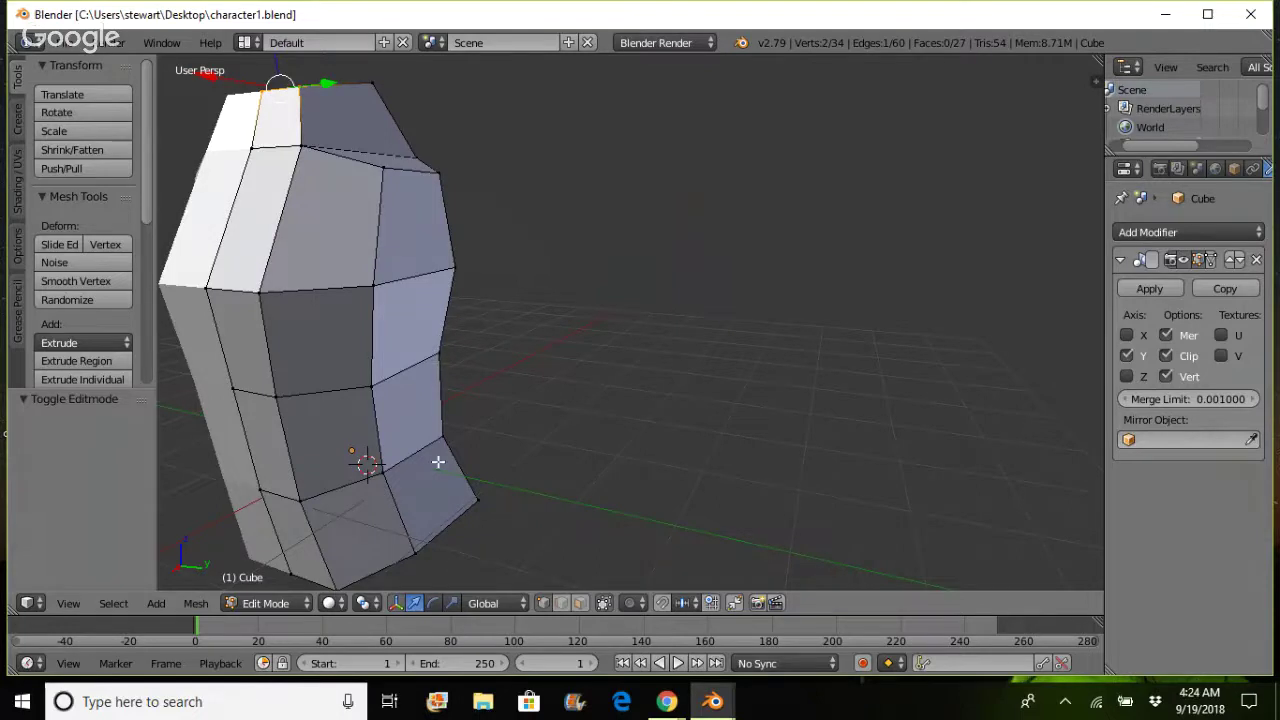
left_click(579, 605)
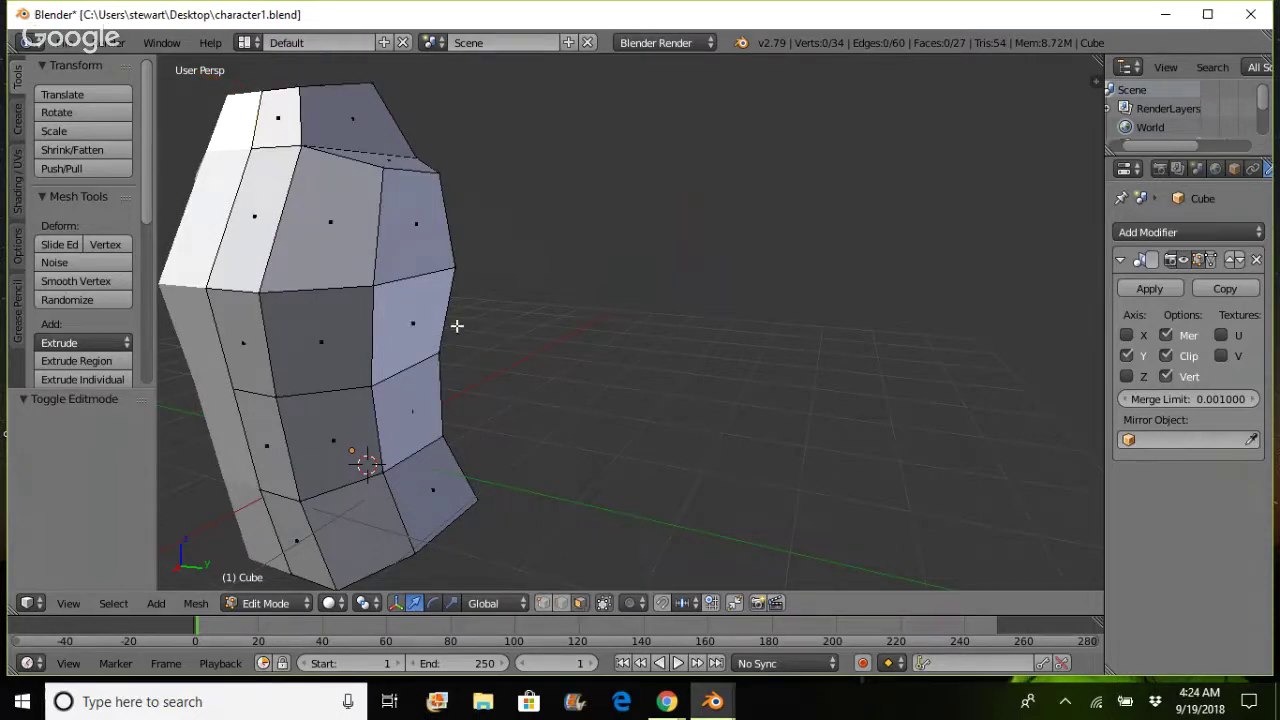
right_click(393, 254)
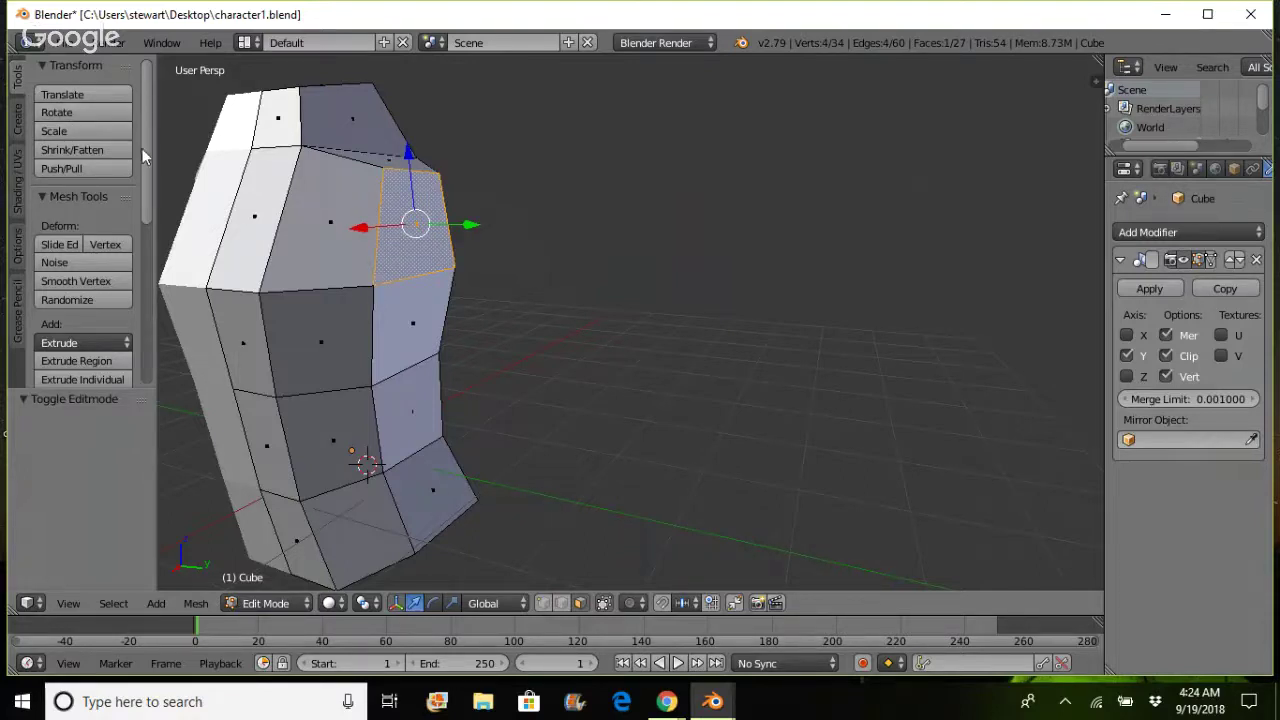
scroll(145, 154, "down", 3)
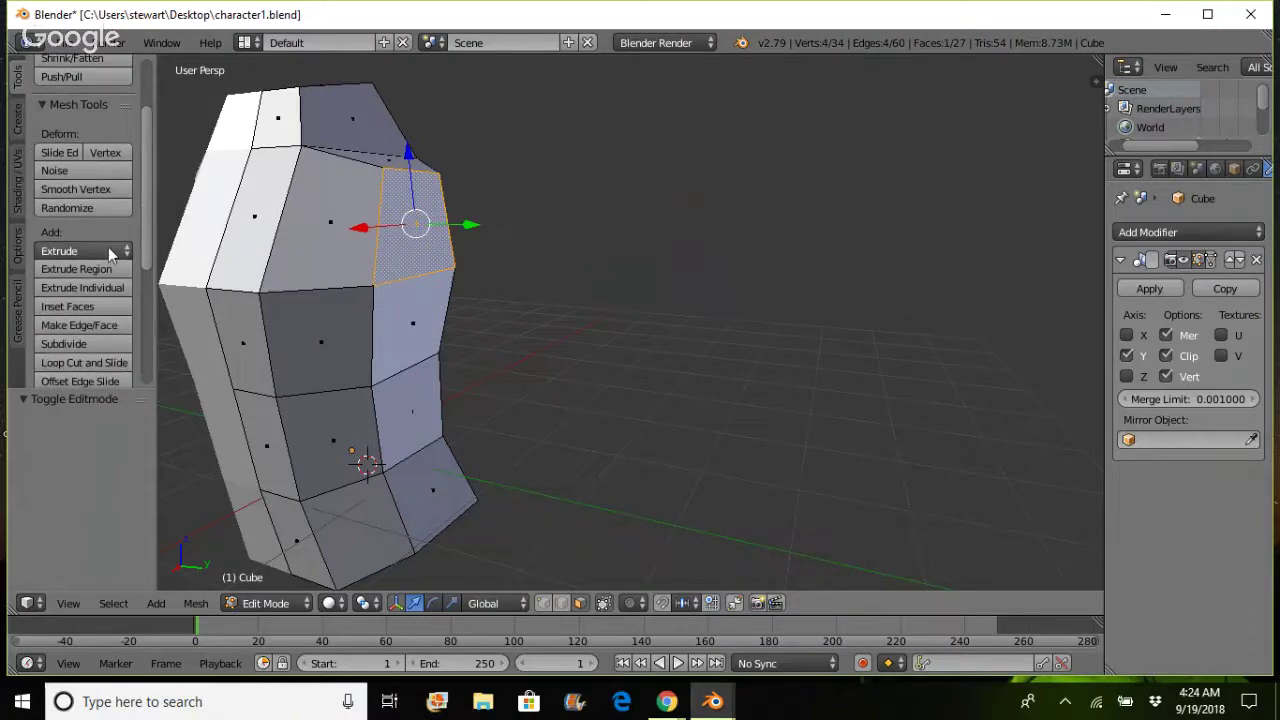
left_click(92, 270)
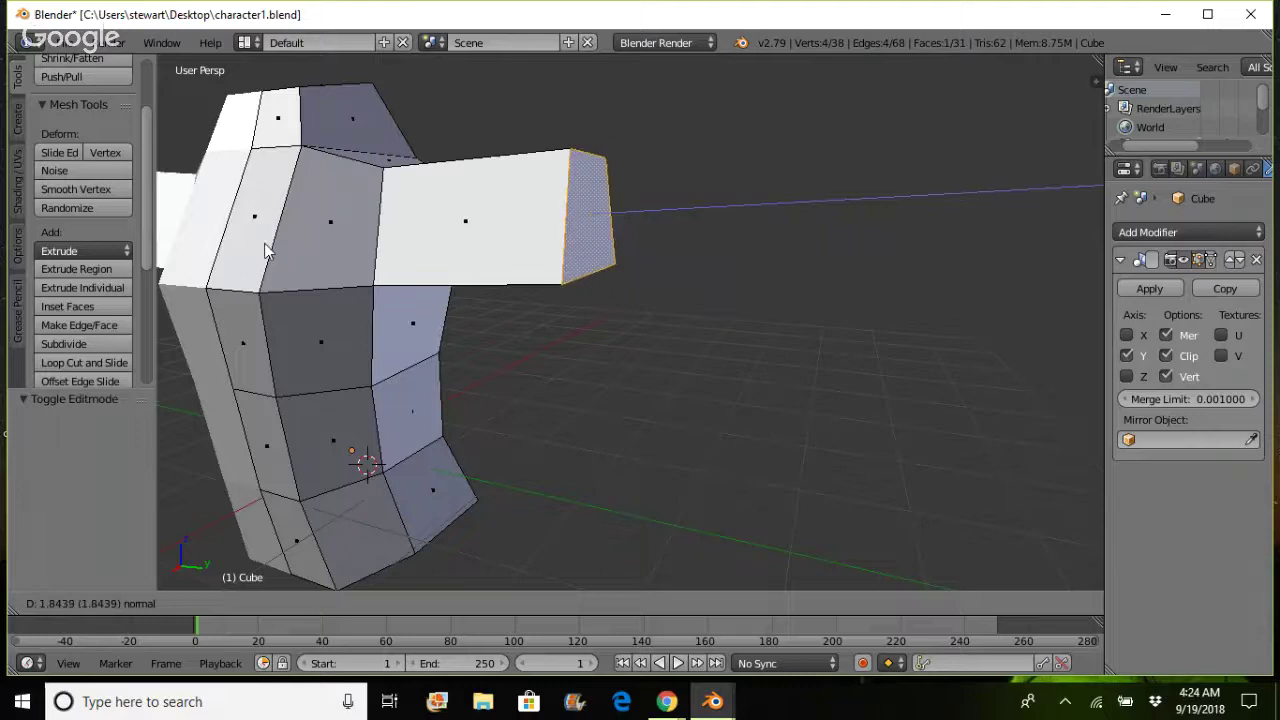
left_click(214, 242)
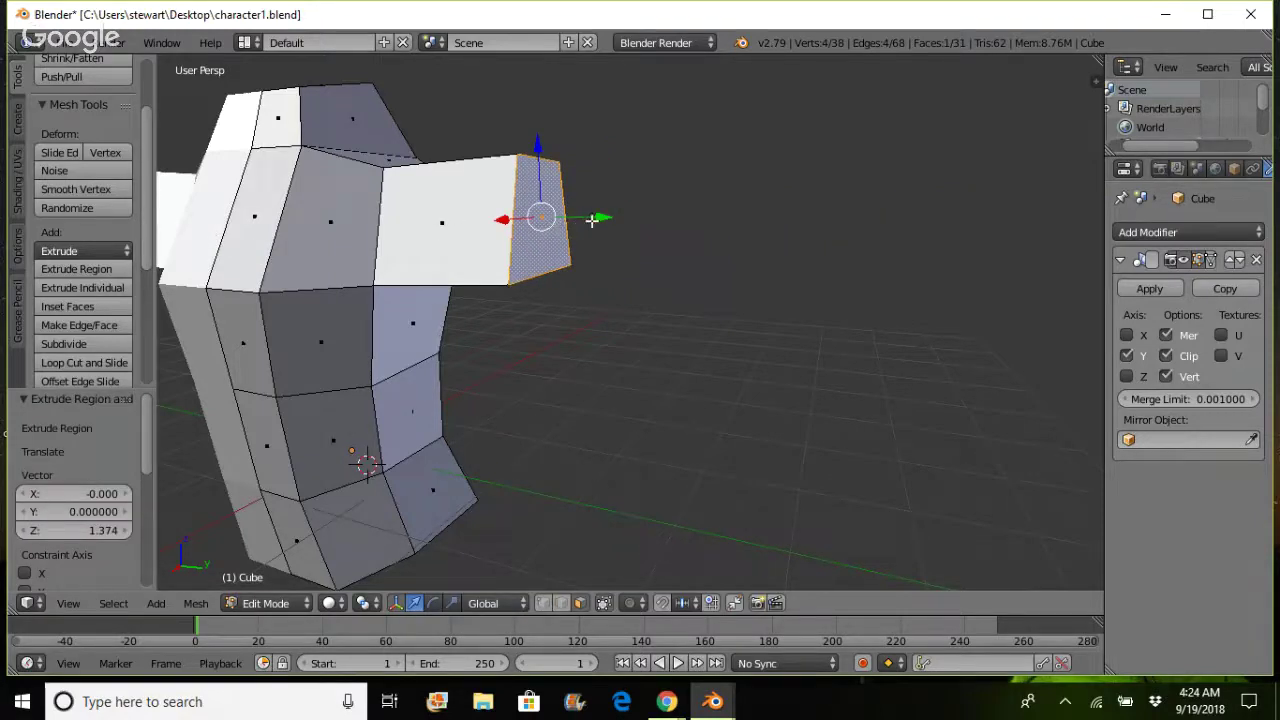
- Move the extruded arm end face back toward the torso by about 0.63 units along Y
left_click(838, 228)
left_click(337, 488)
middle_click_drag(483, 460, 523, 465)
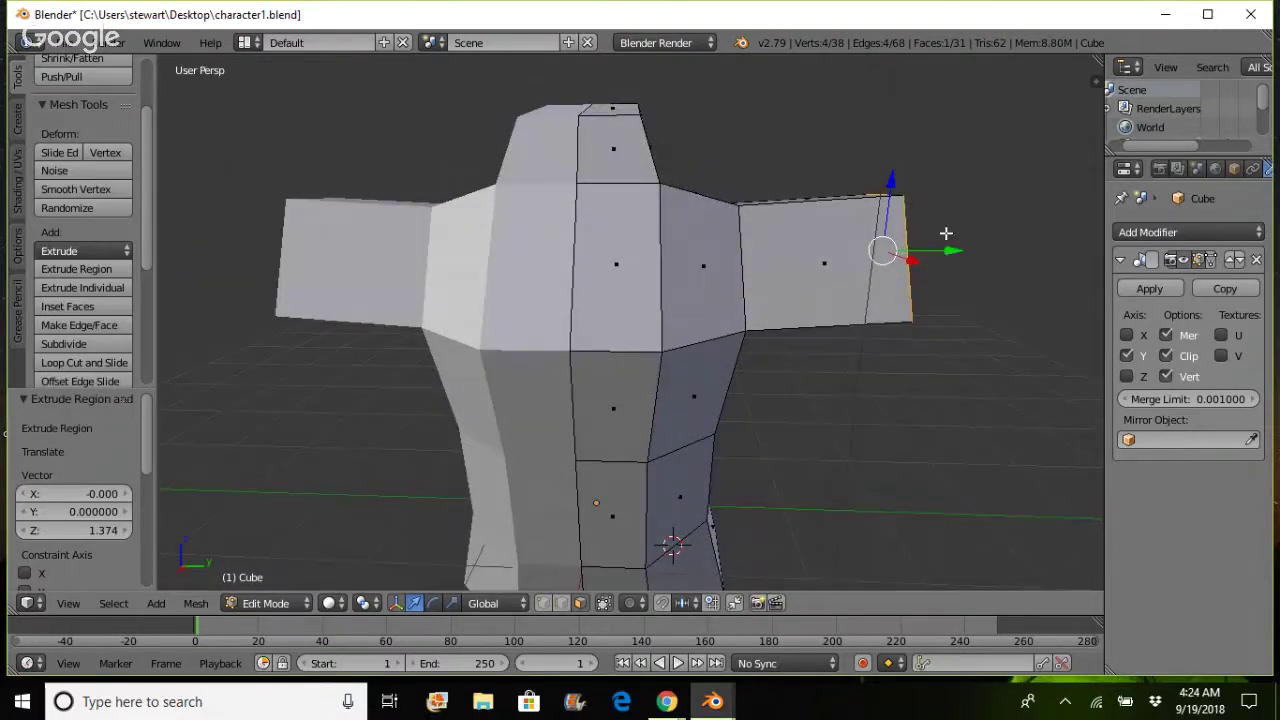
left_click_drag(950, 252, 879, 279)
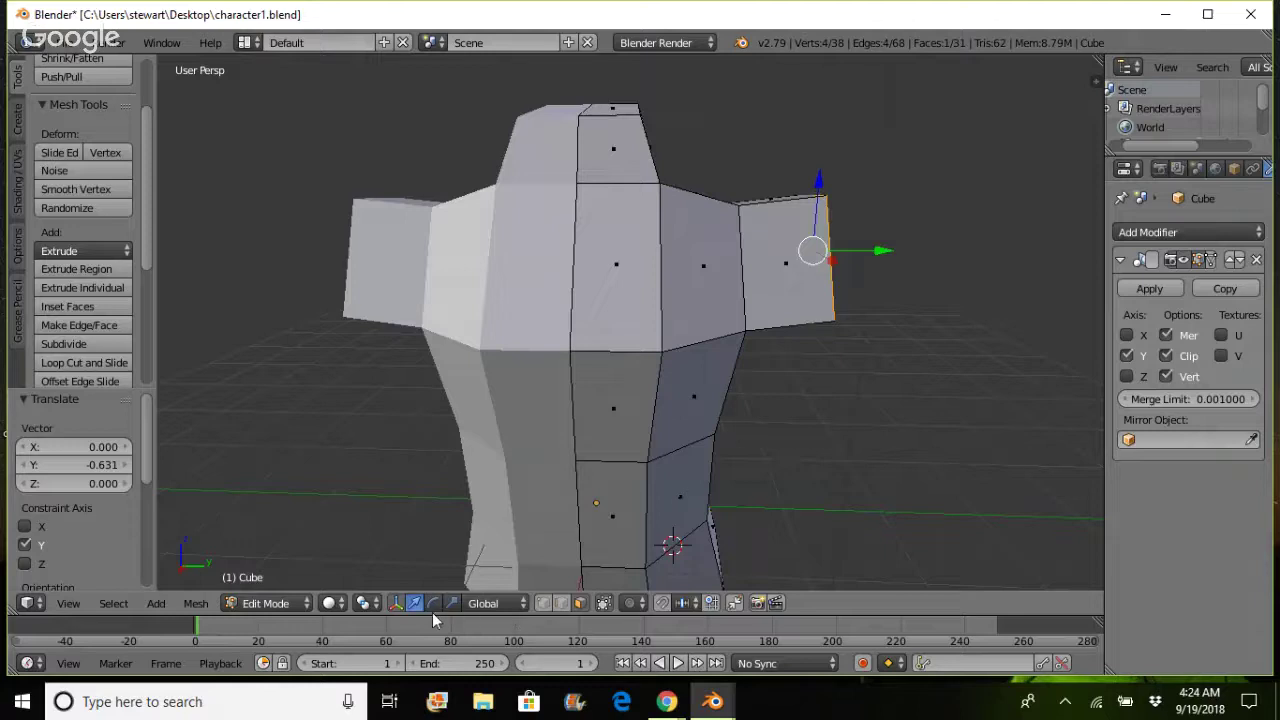
left_click(396, 604)
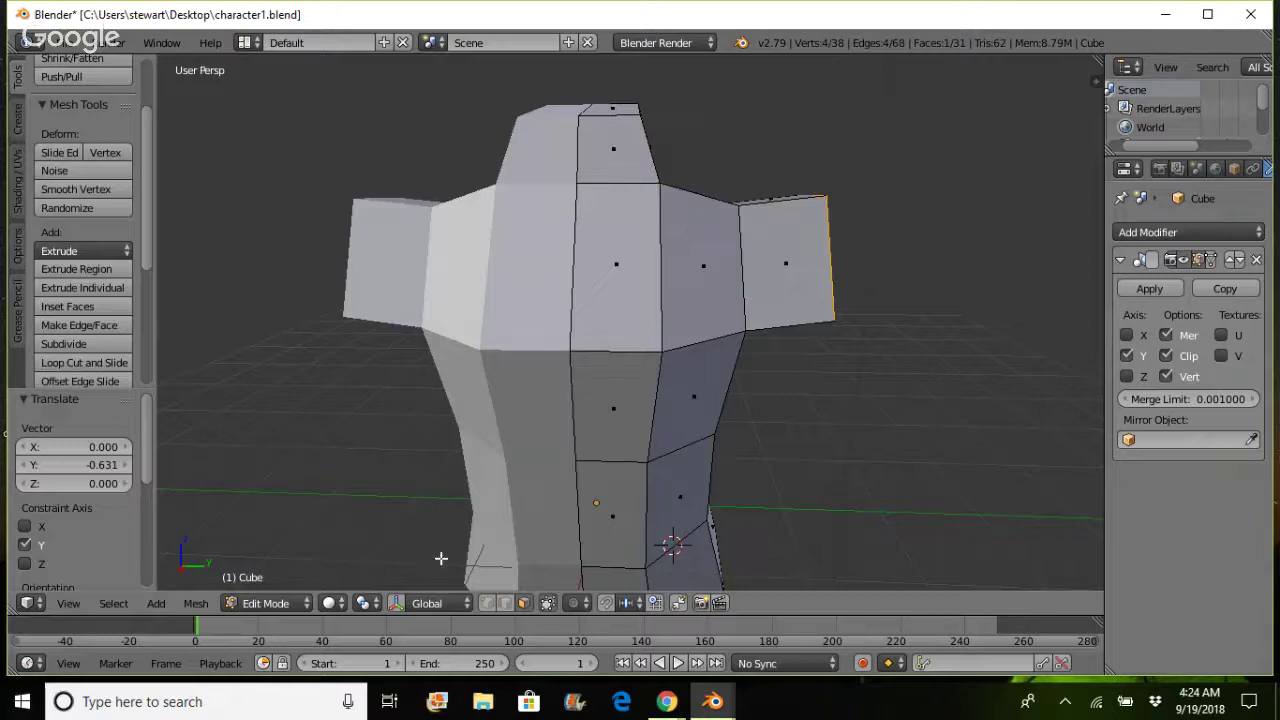
left_click(463, 604)
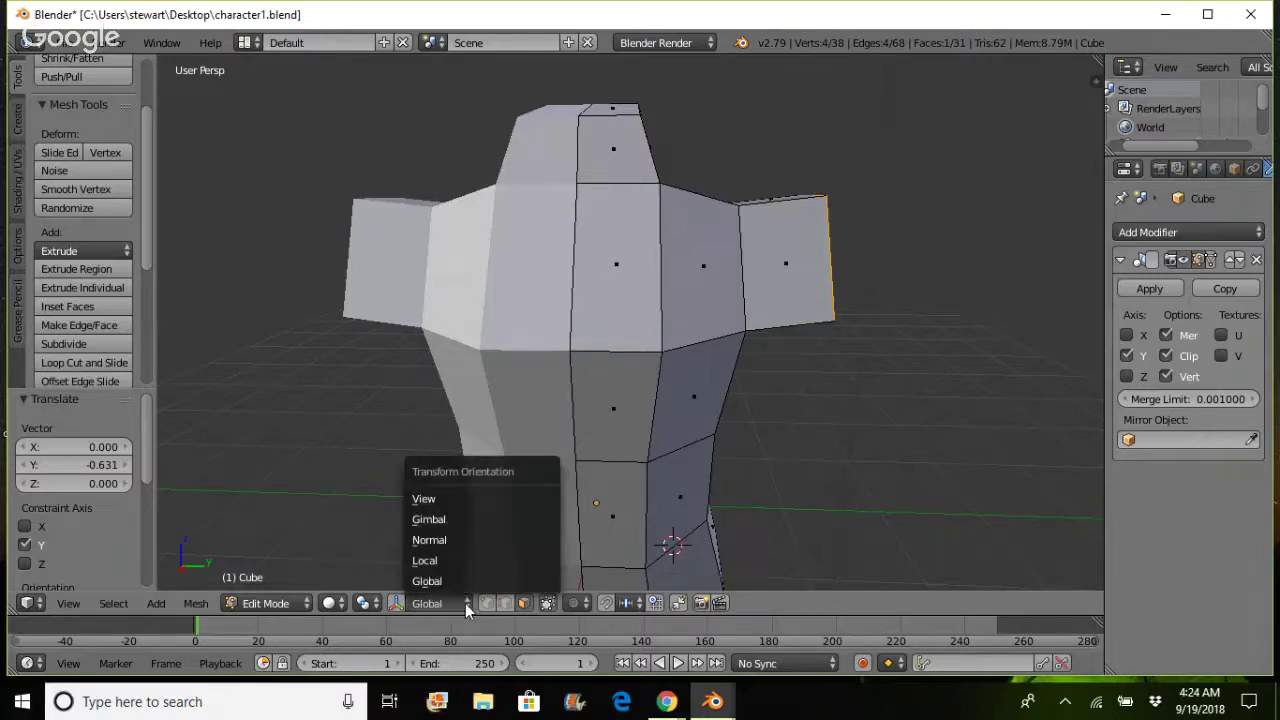
left_click(398, 604)
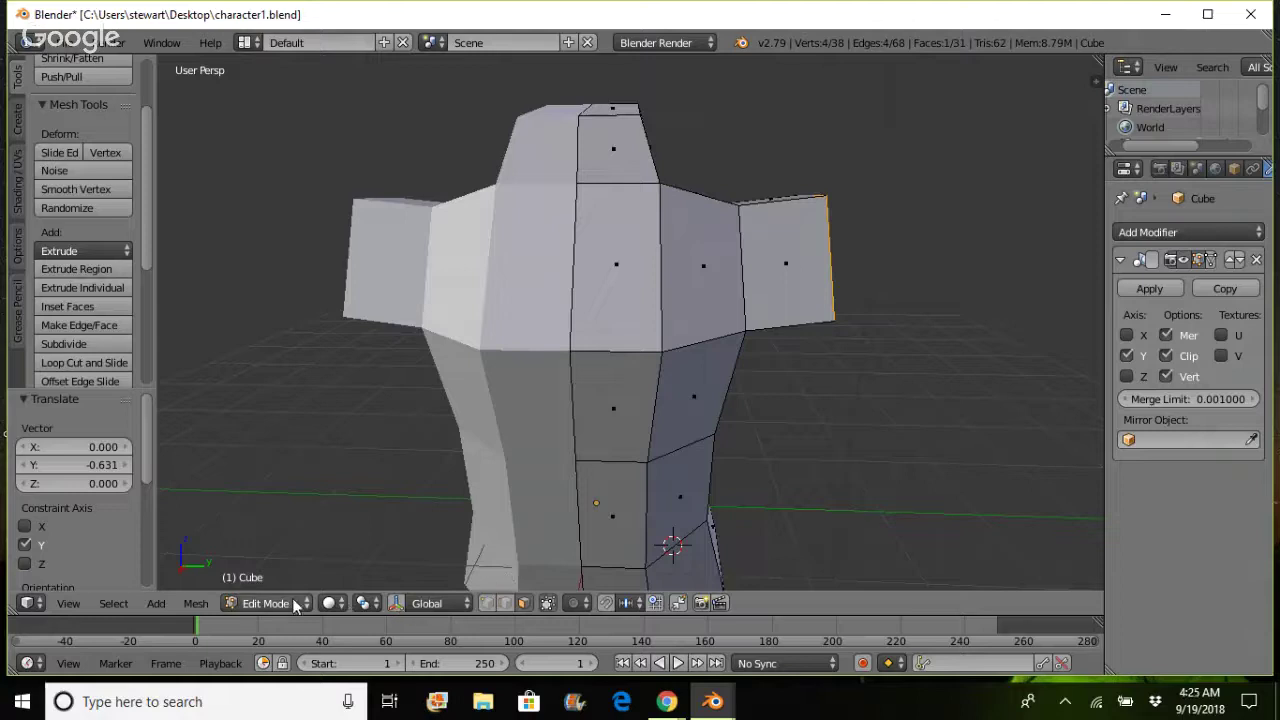
left_click(466, 604)
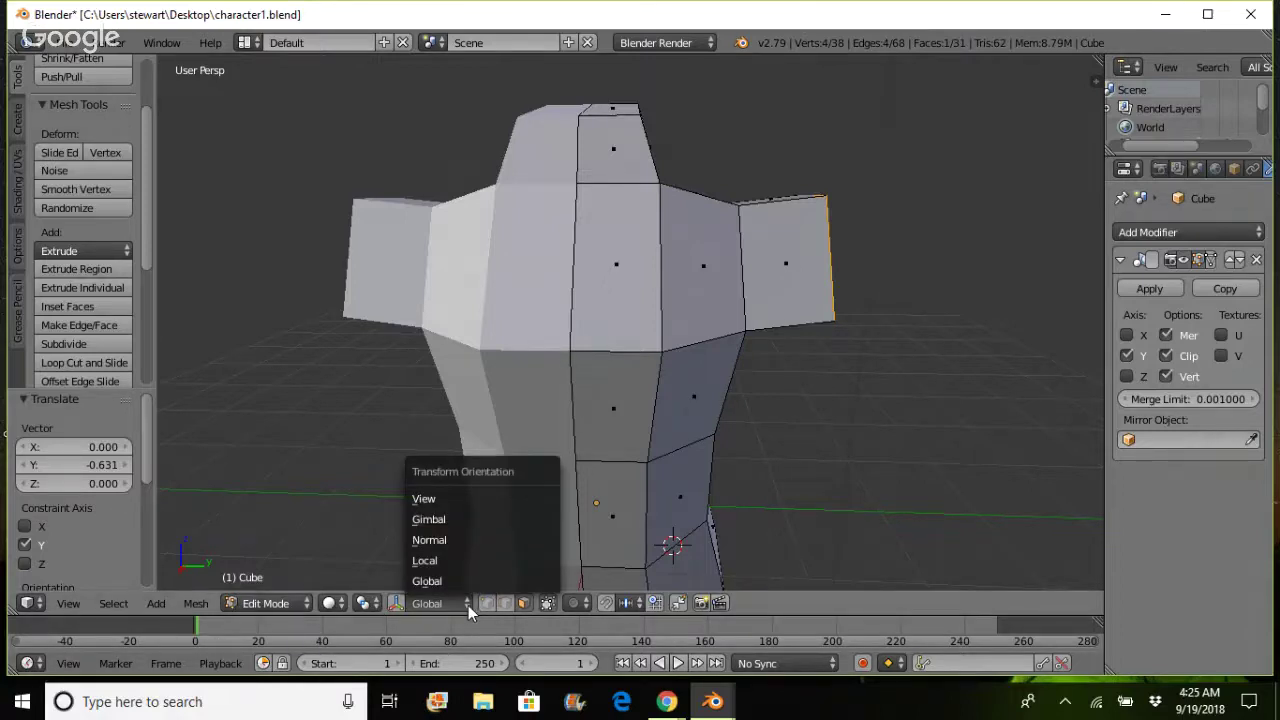
left_click(468, 605)
left_click(524, 603)
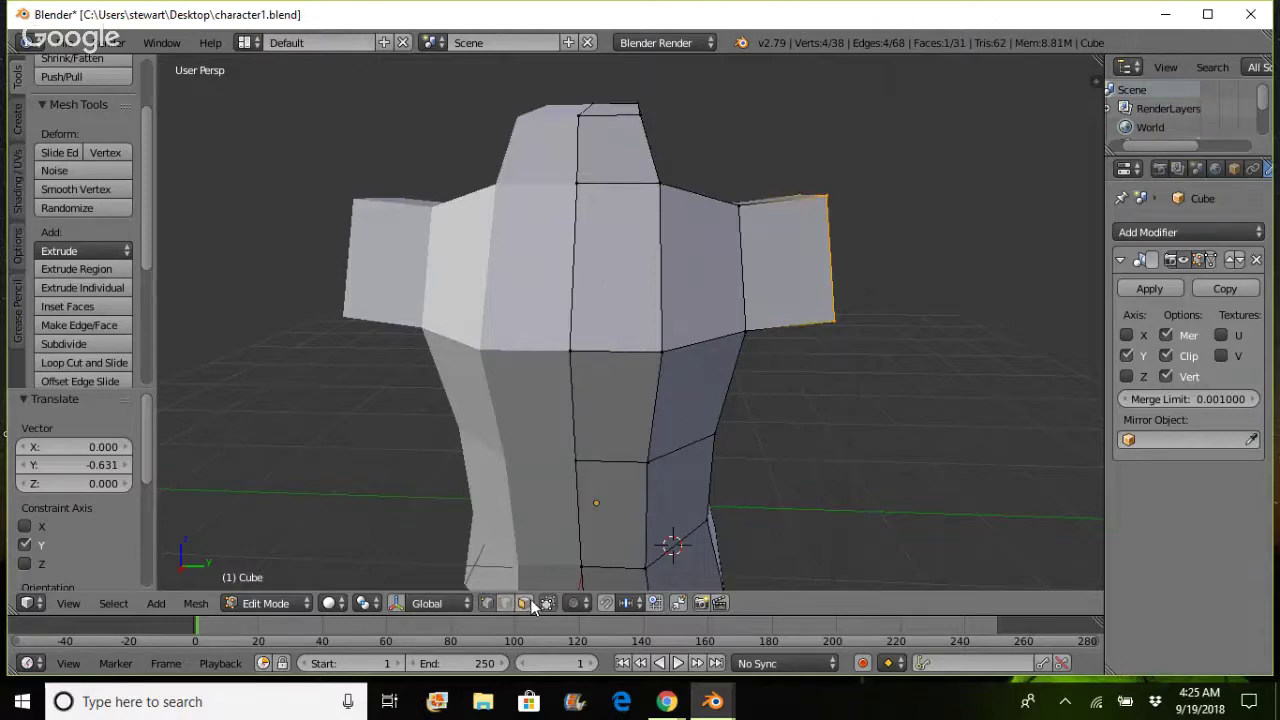
left_click(524, 603)
left_click(367, 603)
left_click(397, 604)
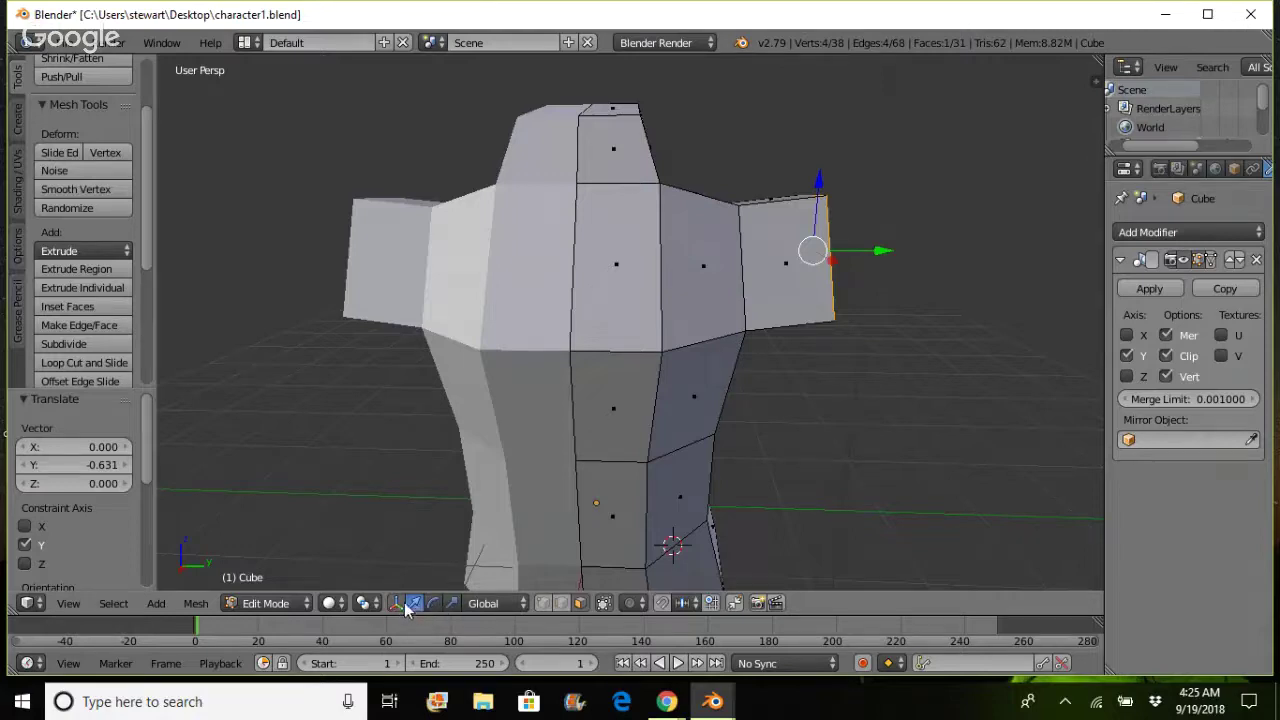
- Taper the arm's end face by scaling it to about 0.61 along Z and about 0.81 along X
left_click(453, 603)
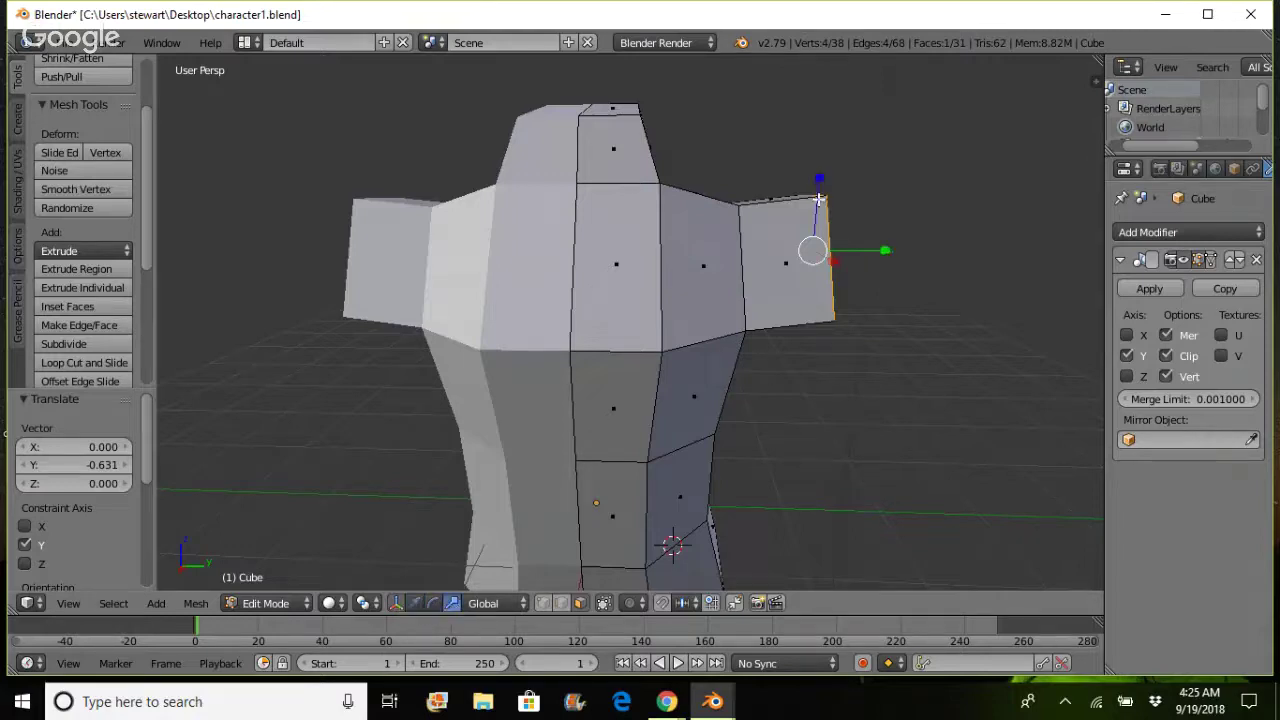
mouse_move(811, 250)
left_mouse_down()
mouse_move(809, 229)
mouse_move(826, 251)
mouse_move(778, 248)
mouse_move(797, 258)
left_mouse_up()
key("ctrl+z")
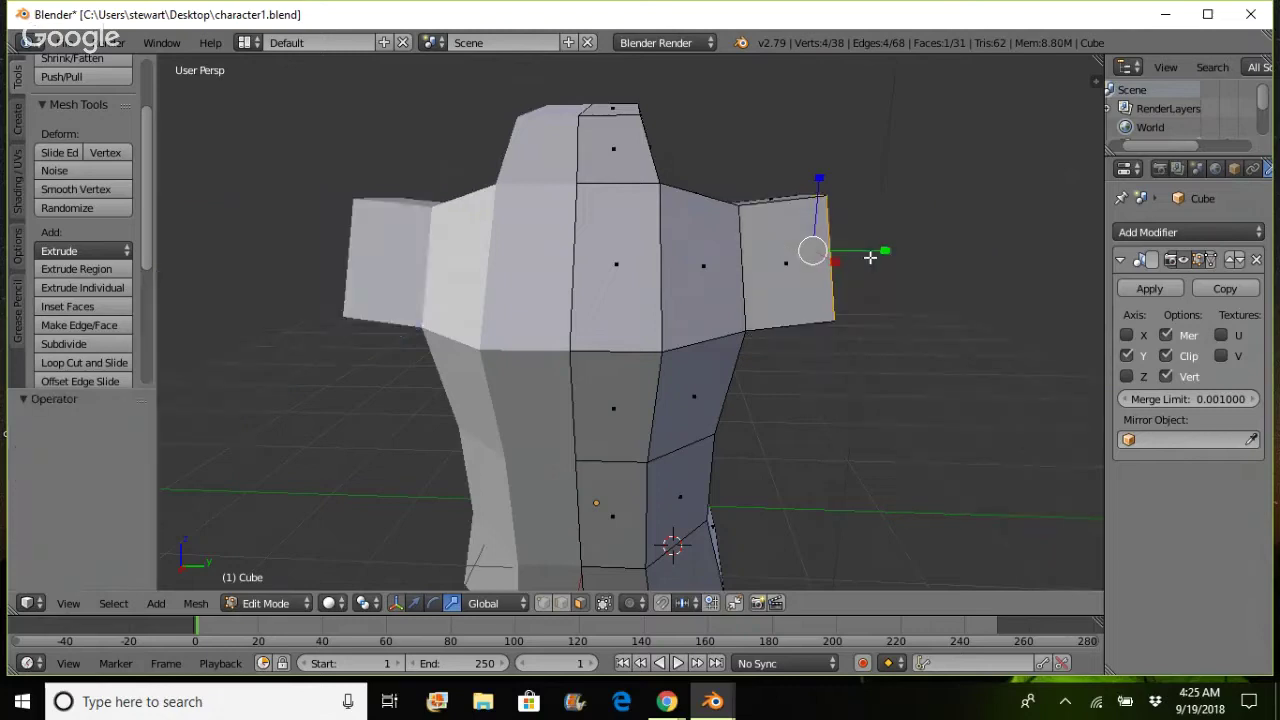
left_click_drag(818, 179, 816, 205)
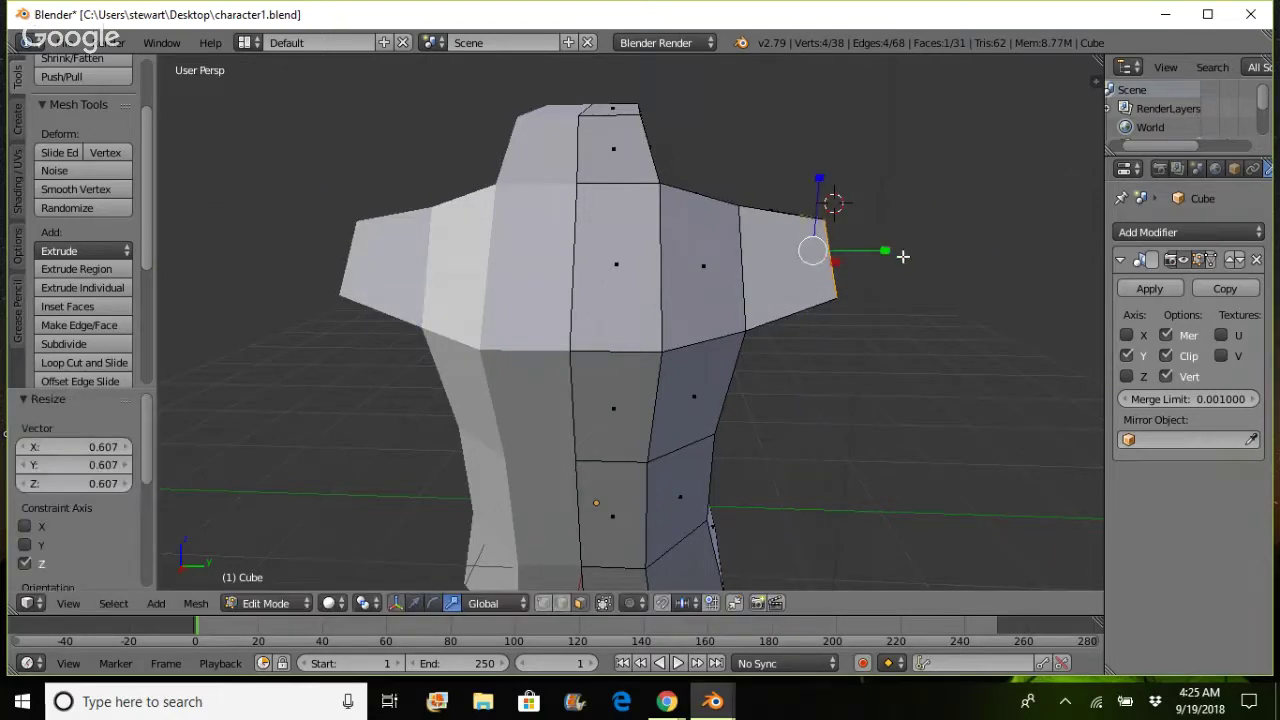
middle_click_drag(891, 260, 831, 253)
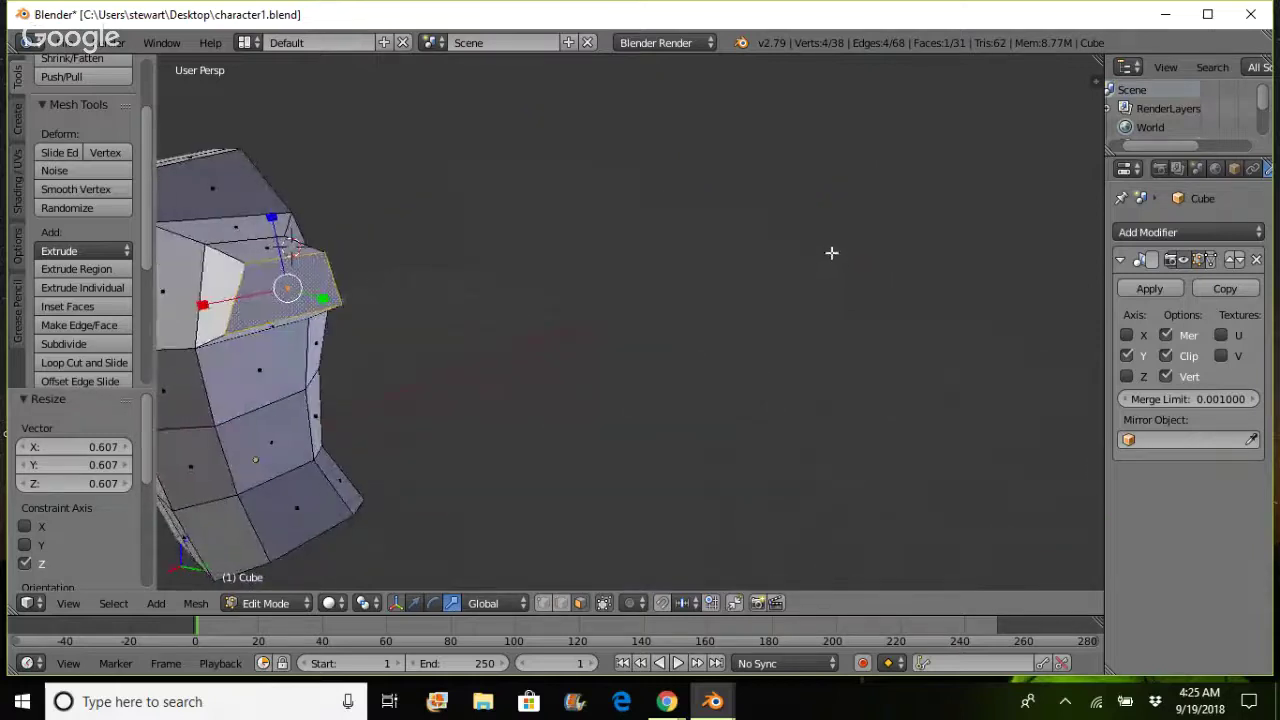
key("s")
key("x")
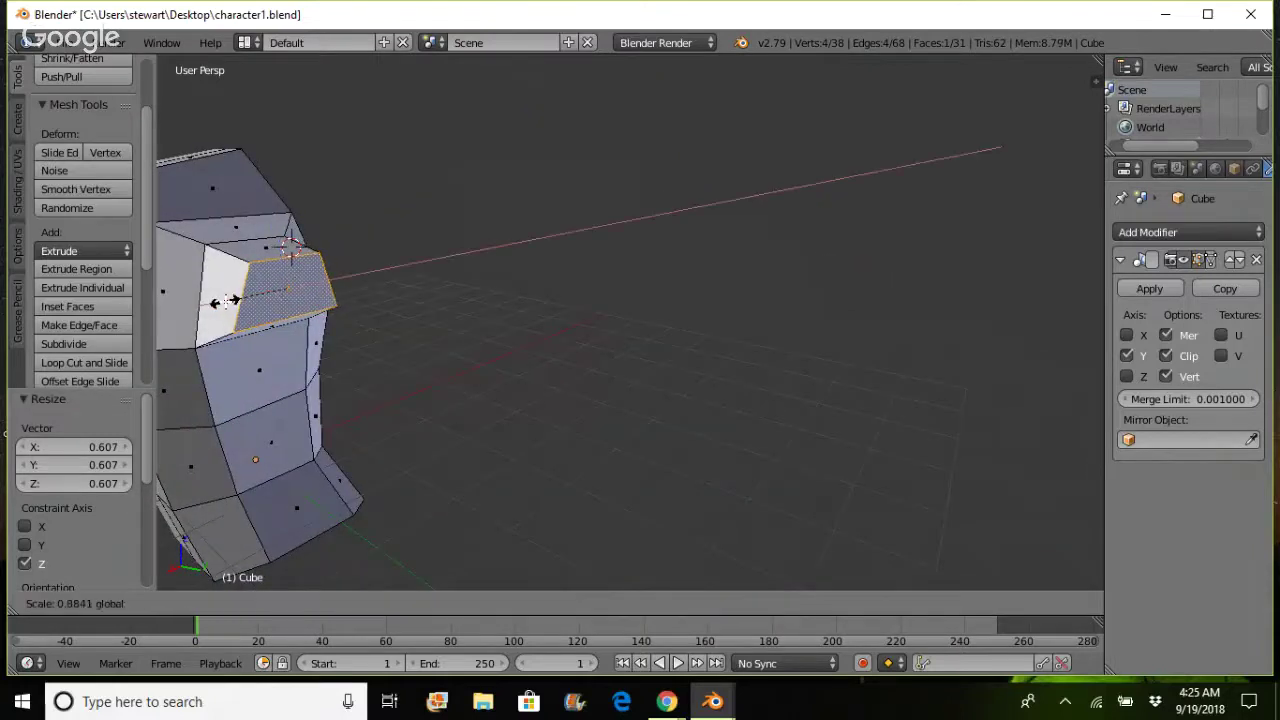
left_click(235, 299)
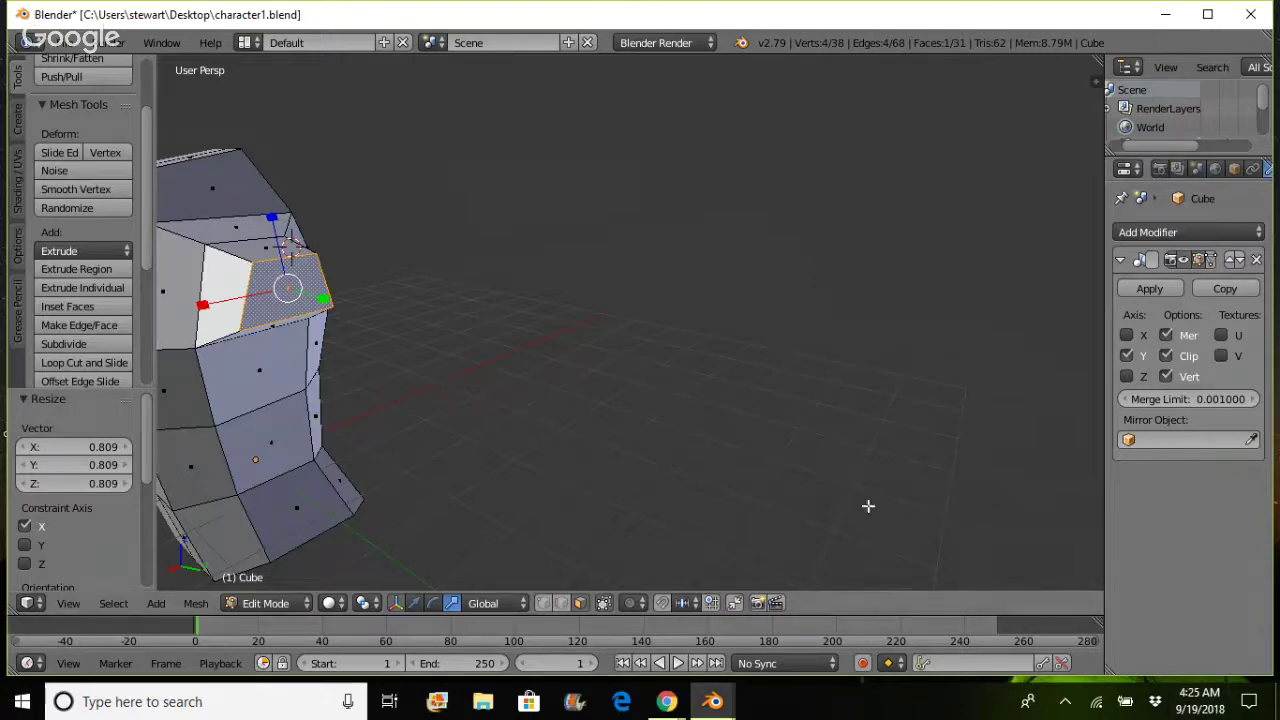
- Add a single loop cut around the middle of the arm stub and scale it to about 1.225 along Z
middle_click_drag(793, 445, 849, 434)
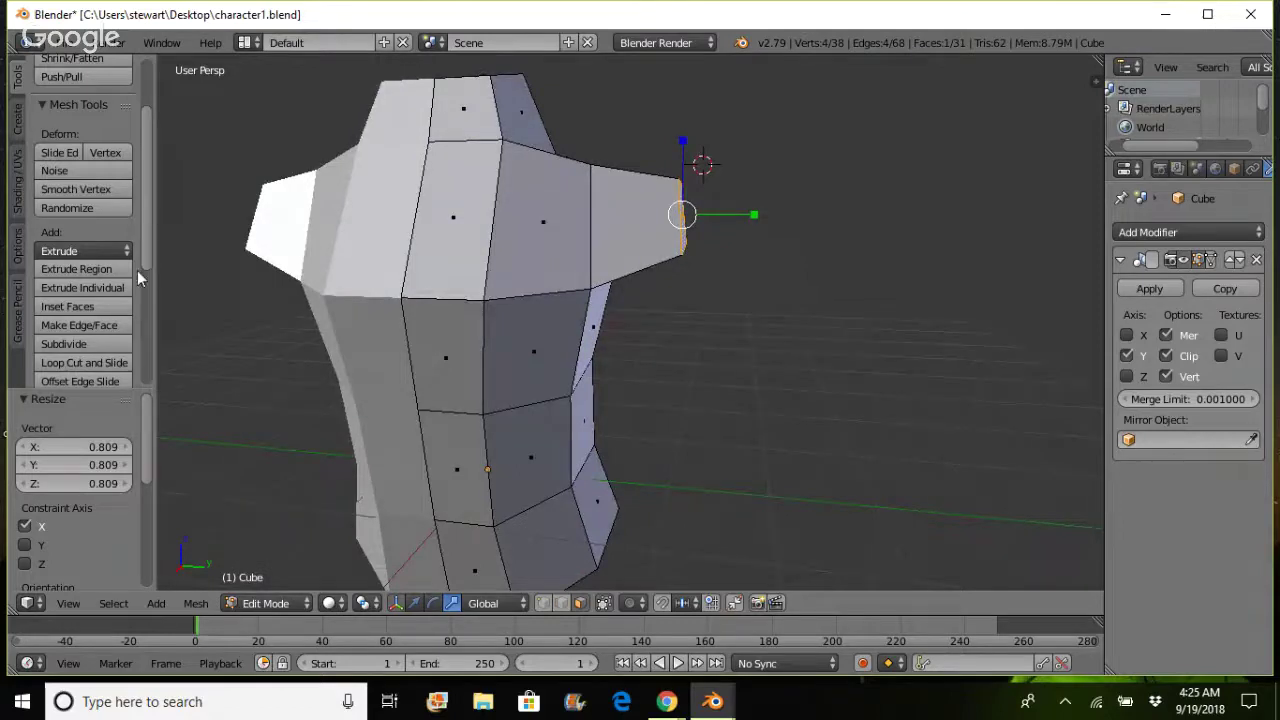
scroll(143, 238, "down", 3)
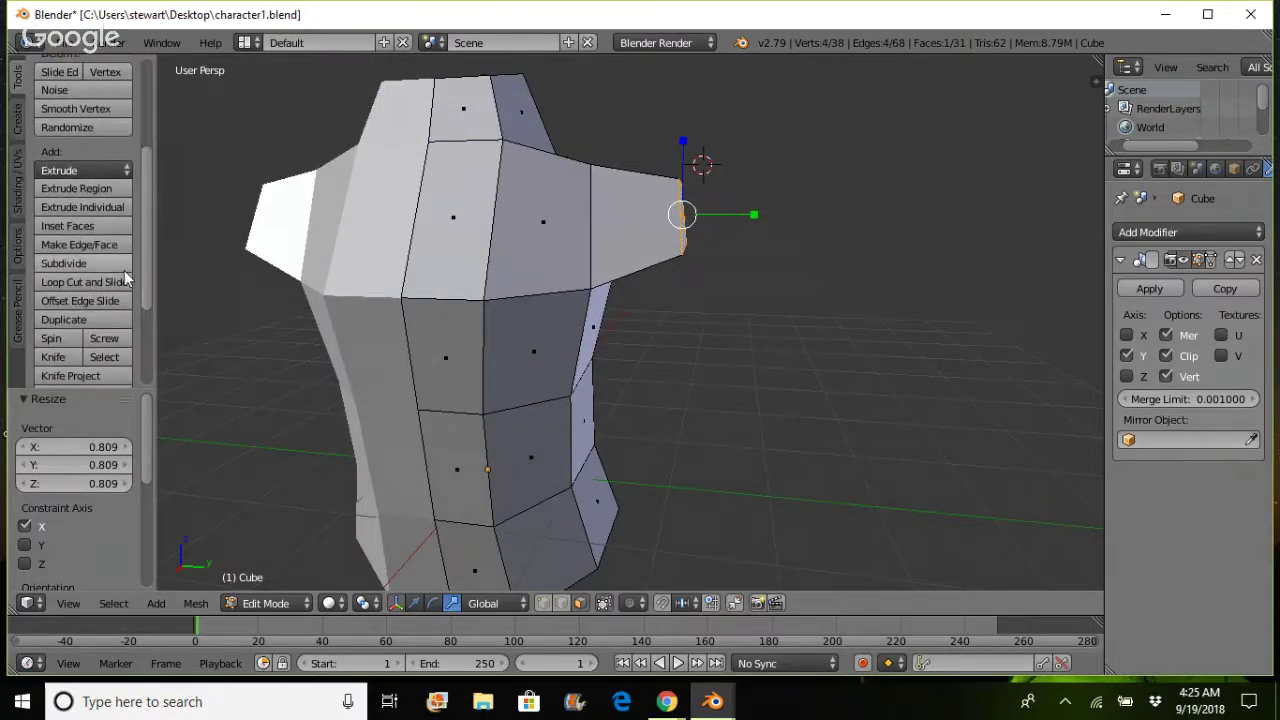
left_click(80, 283)
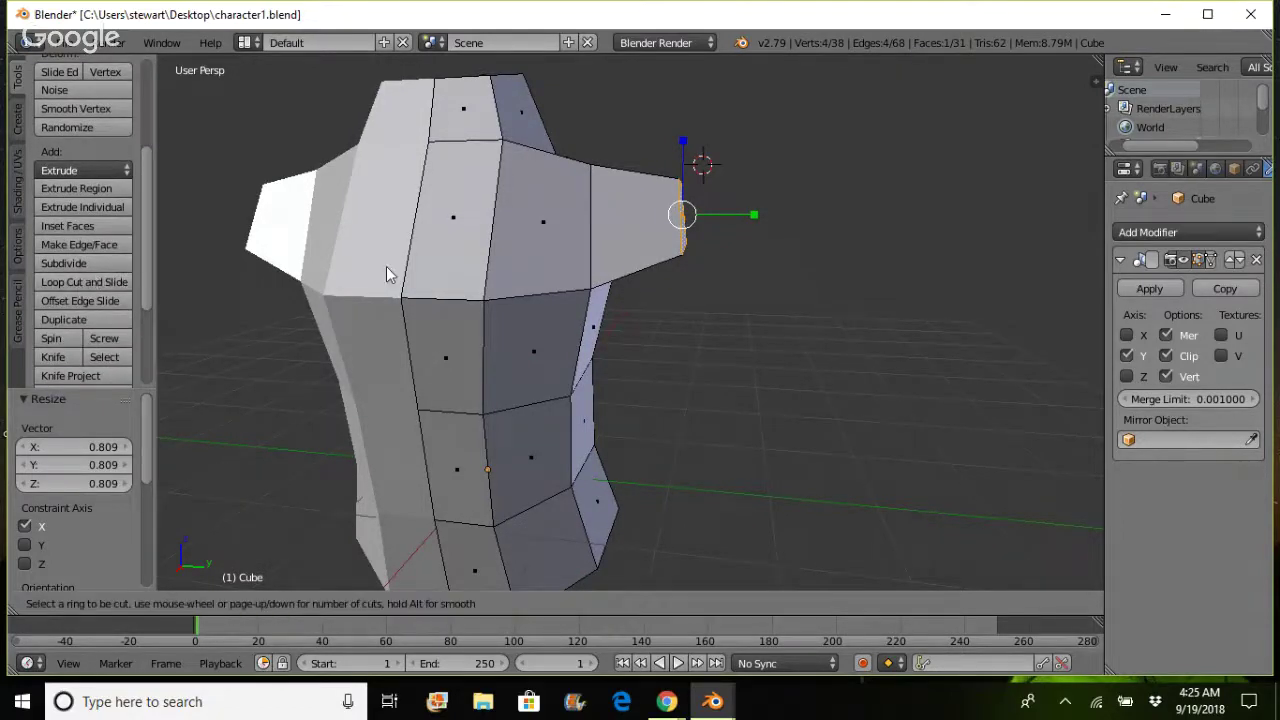
left_click(635, 205)
left_click(634, 200)
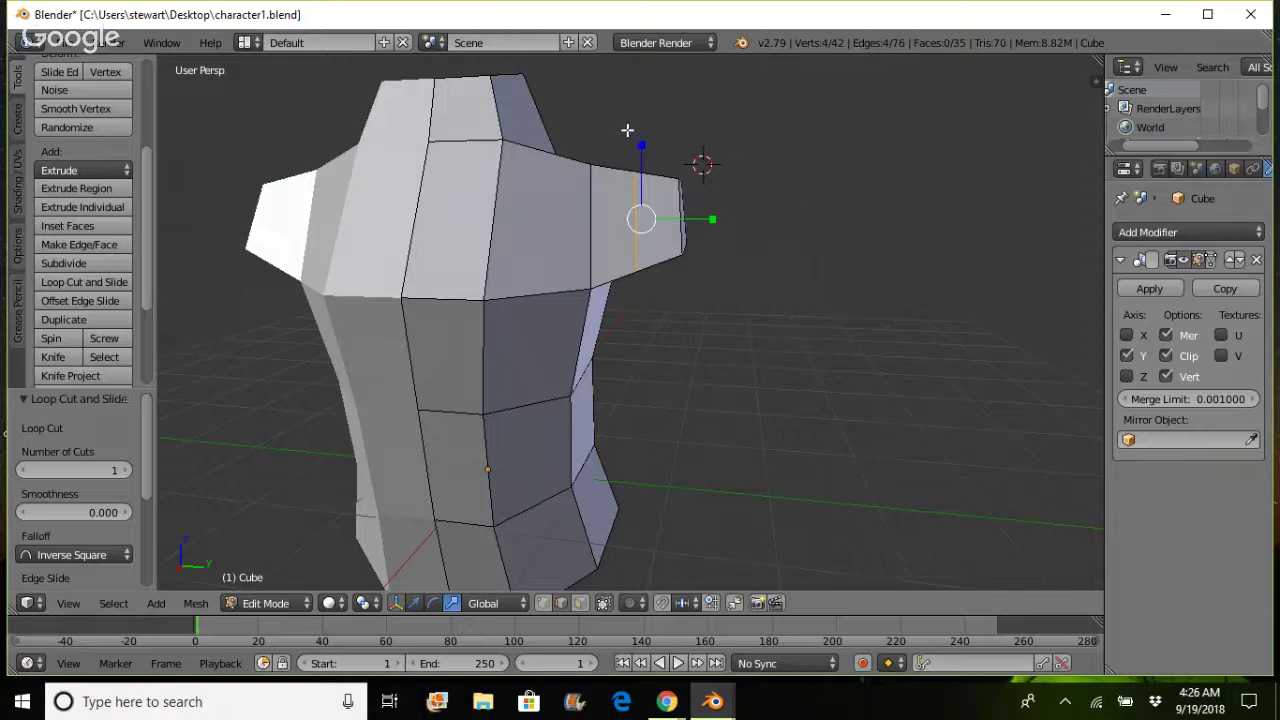
key("s")
key("z")
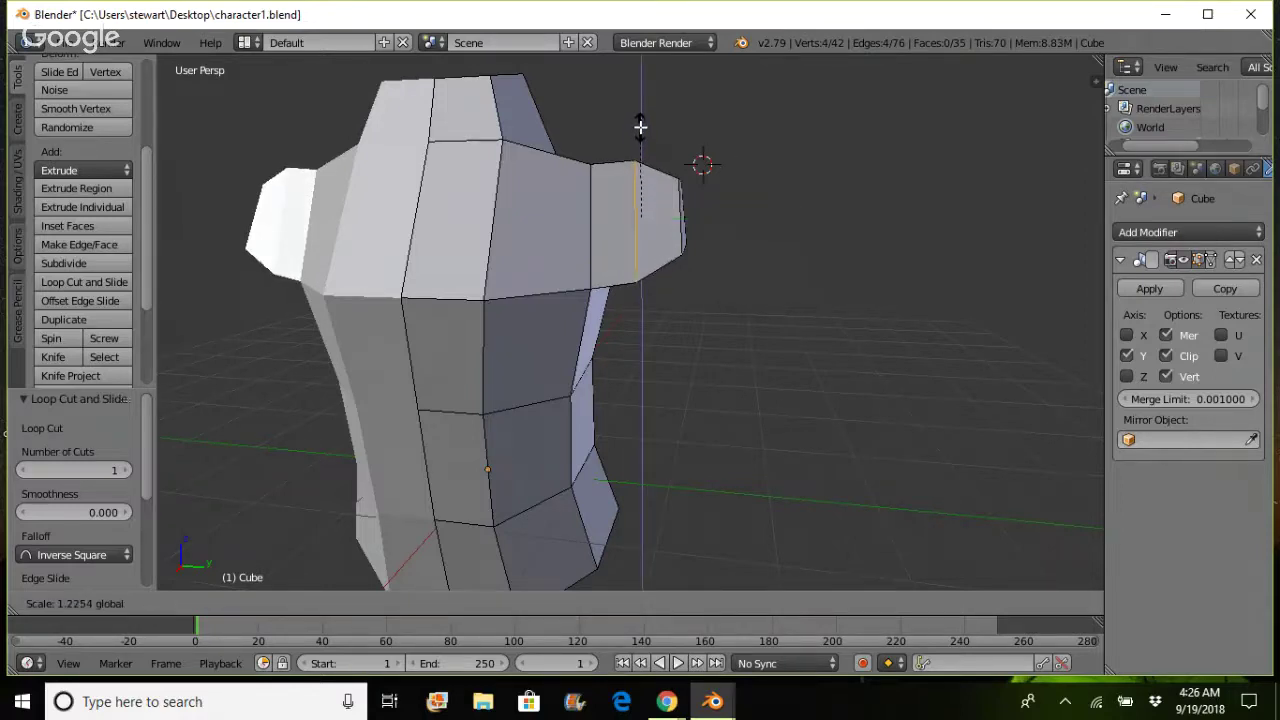
left_click(640, 126)
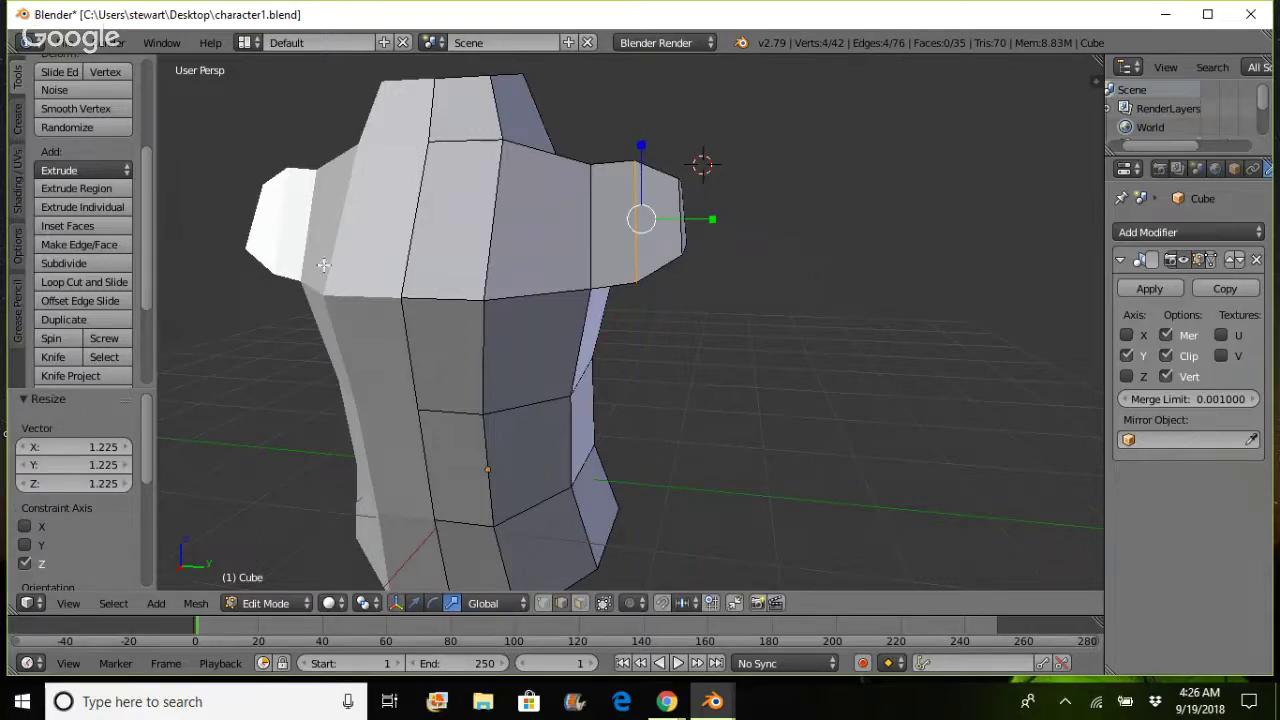
- Add a horizontal loop cut through the chest and arm stub and scale it to about 1.13 along X
left_click(70, 286)
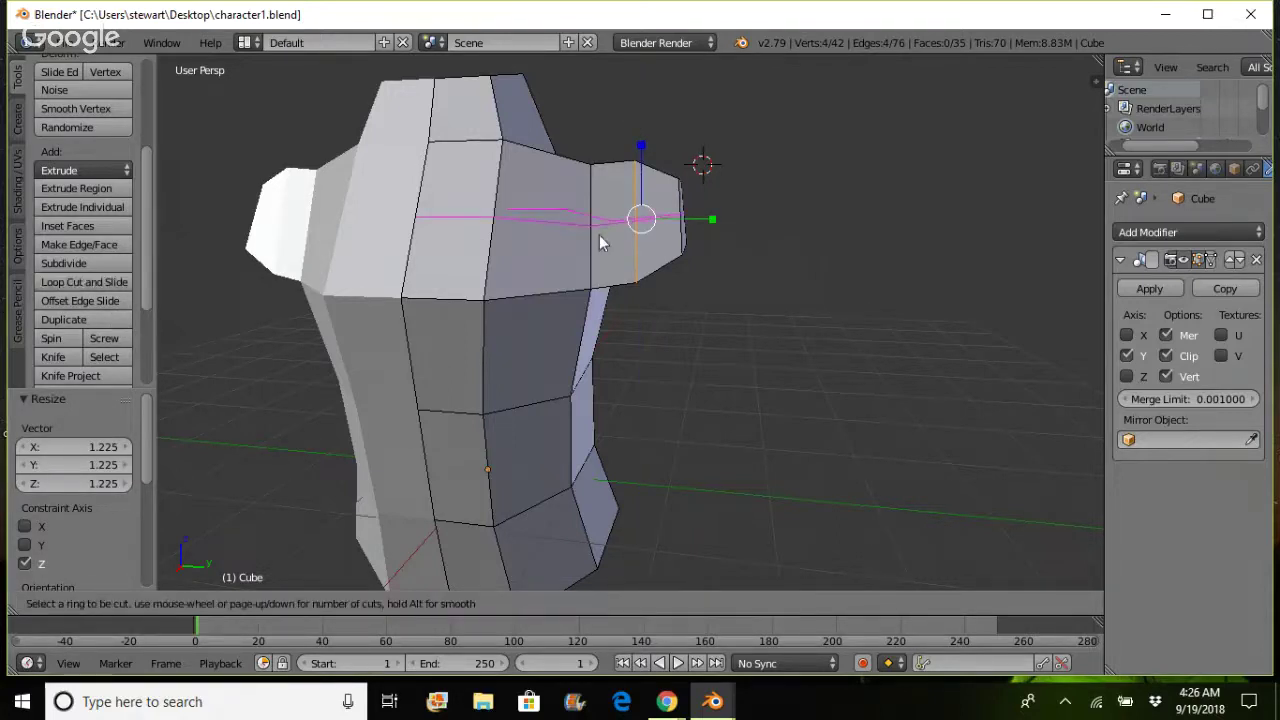
left_click(655, 220)
right_click(655, 220)
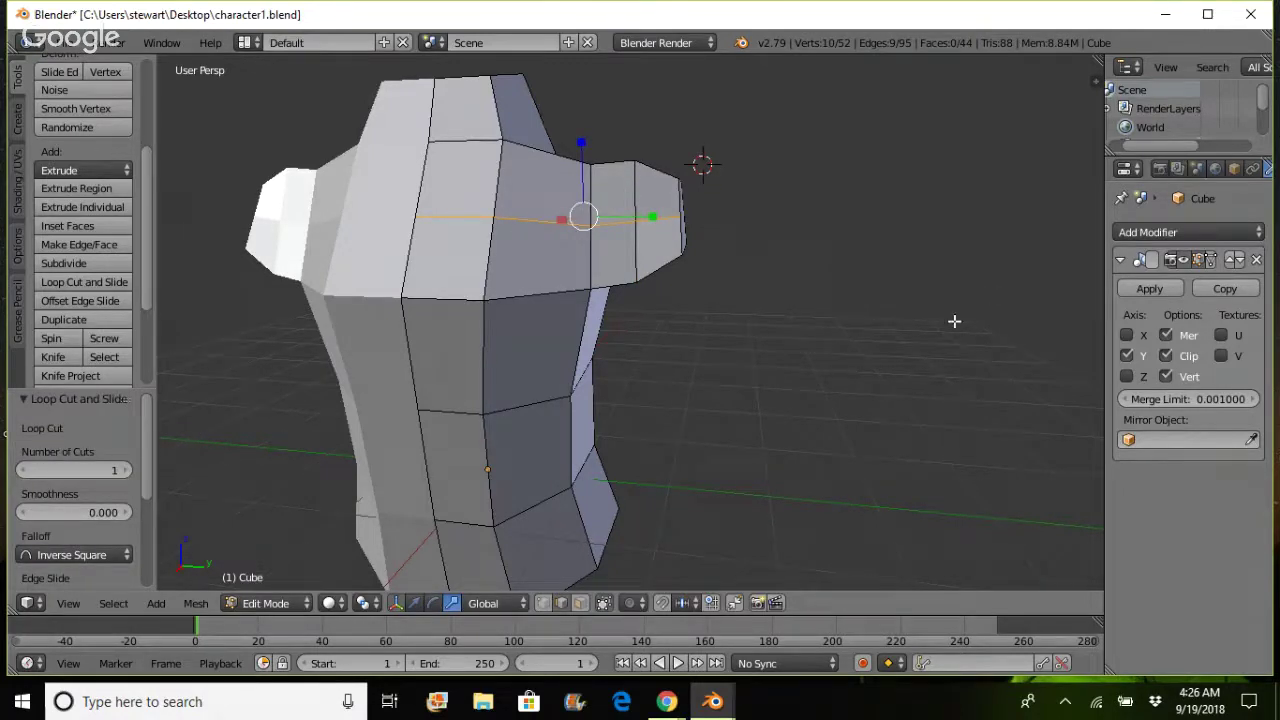
middle_click_drag(954, 321, 905, 316)
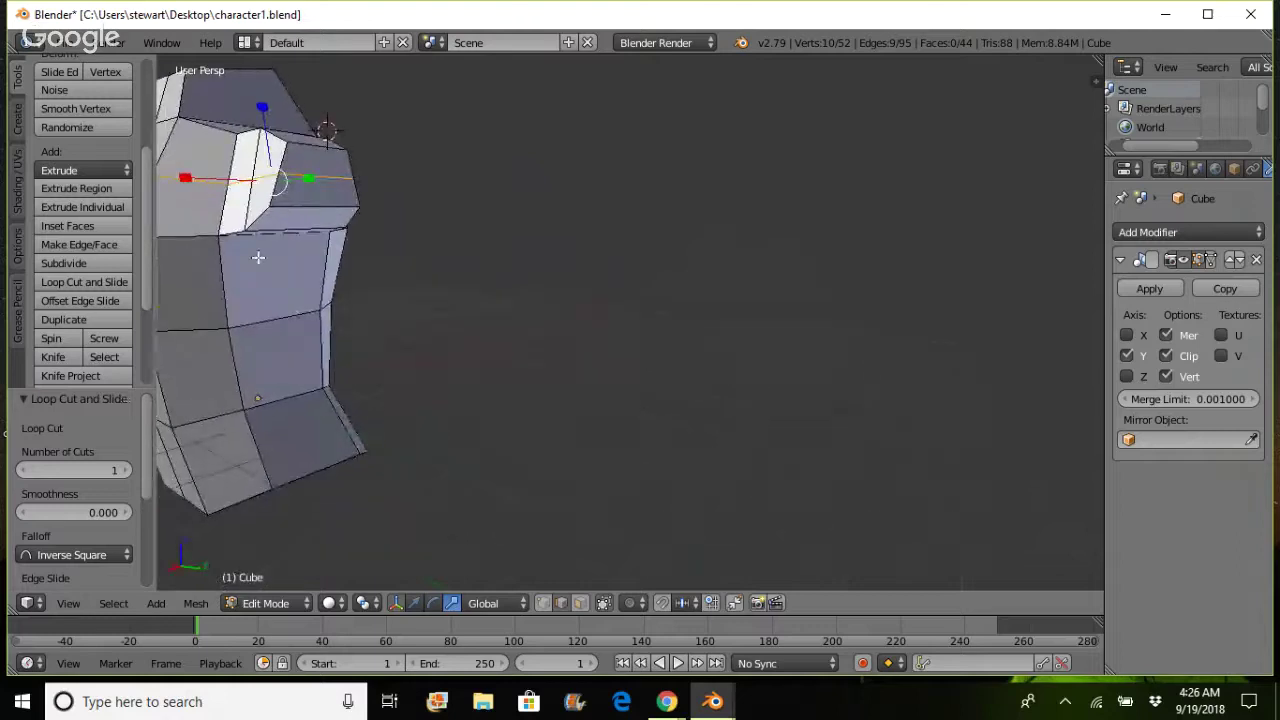
left_click_drag(186, 178, 172, 179)
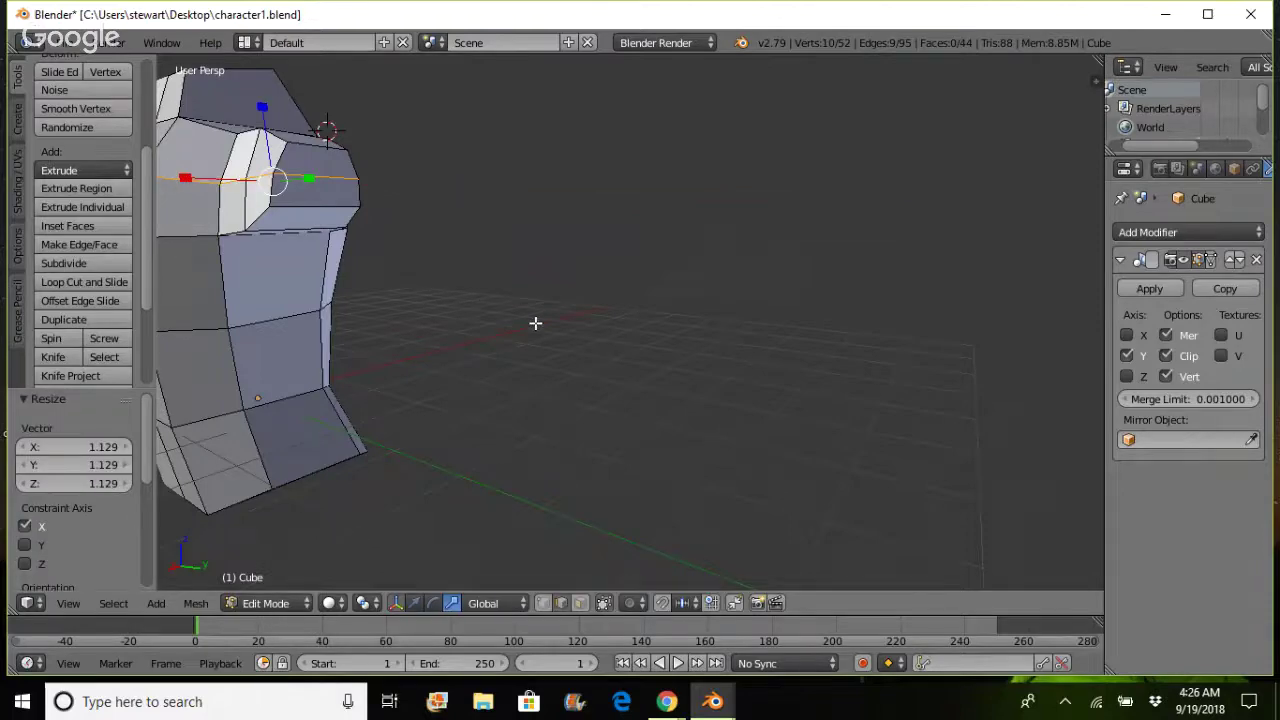
- Extrude the top face of the neck upward by about 0.24 along Z
middle_click_drag(535, 323, 613, 331)
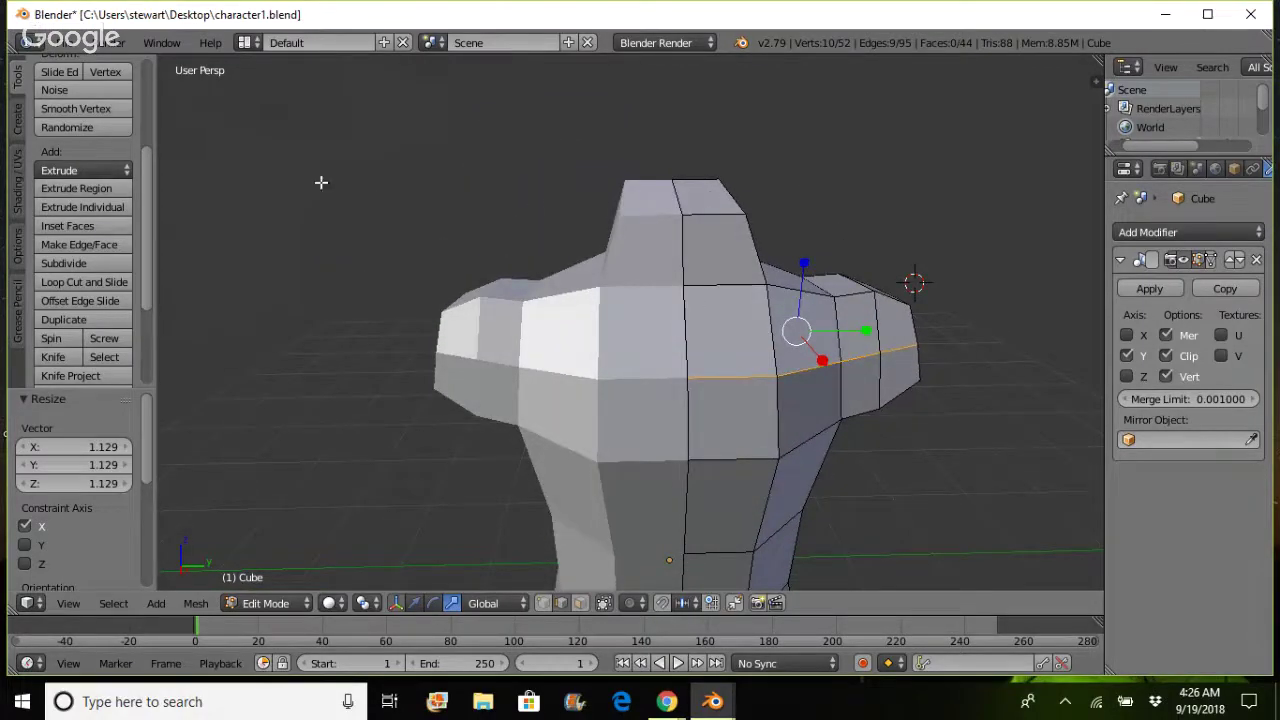
left_click(580, 603)
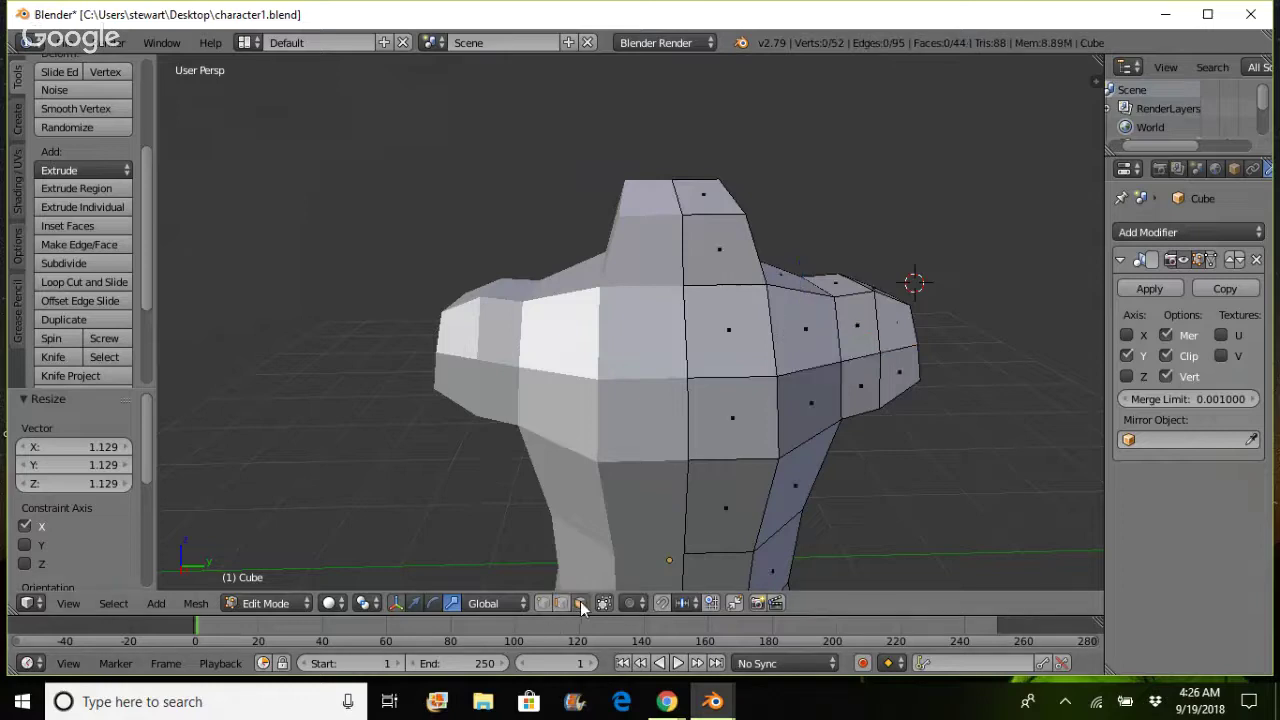
right_click(694, 193)
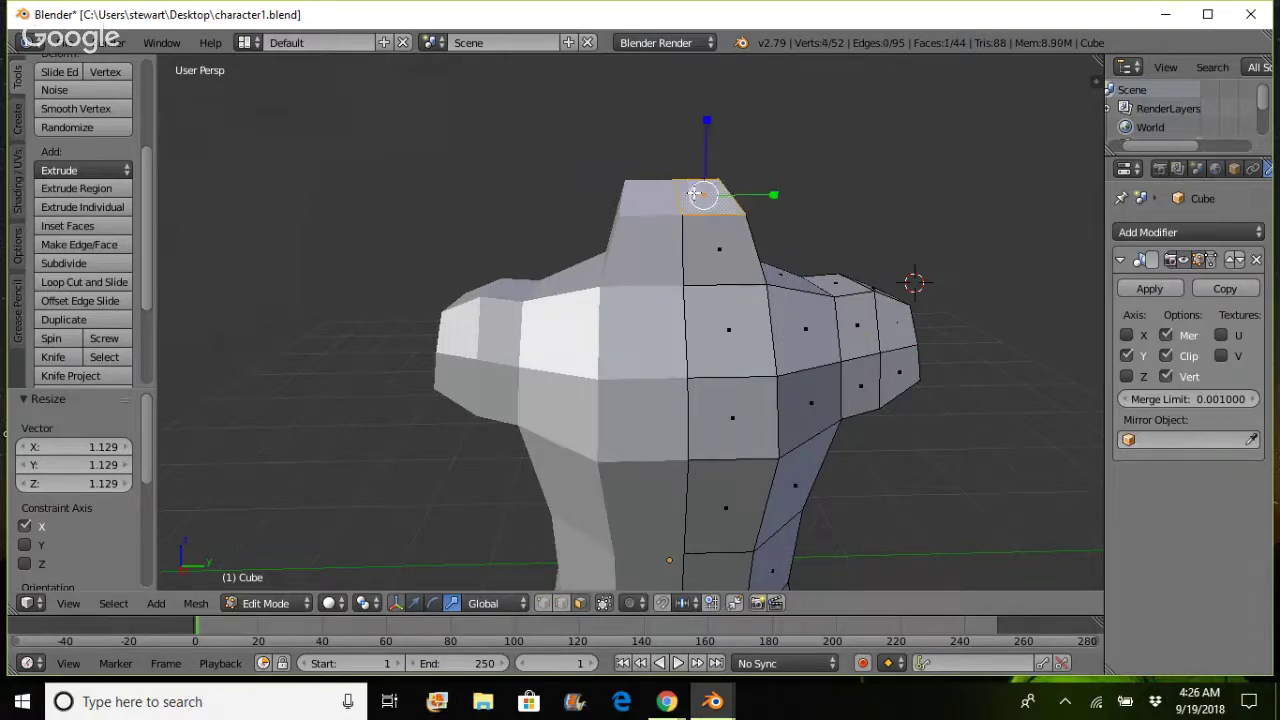
left_click(69, 188)
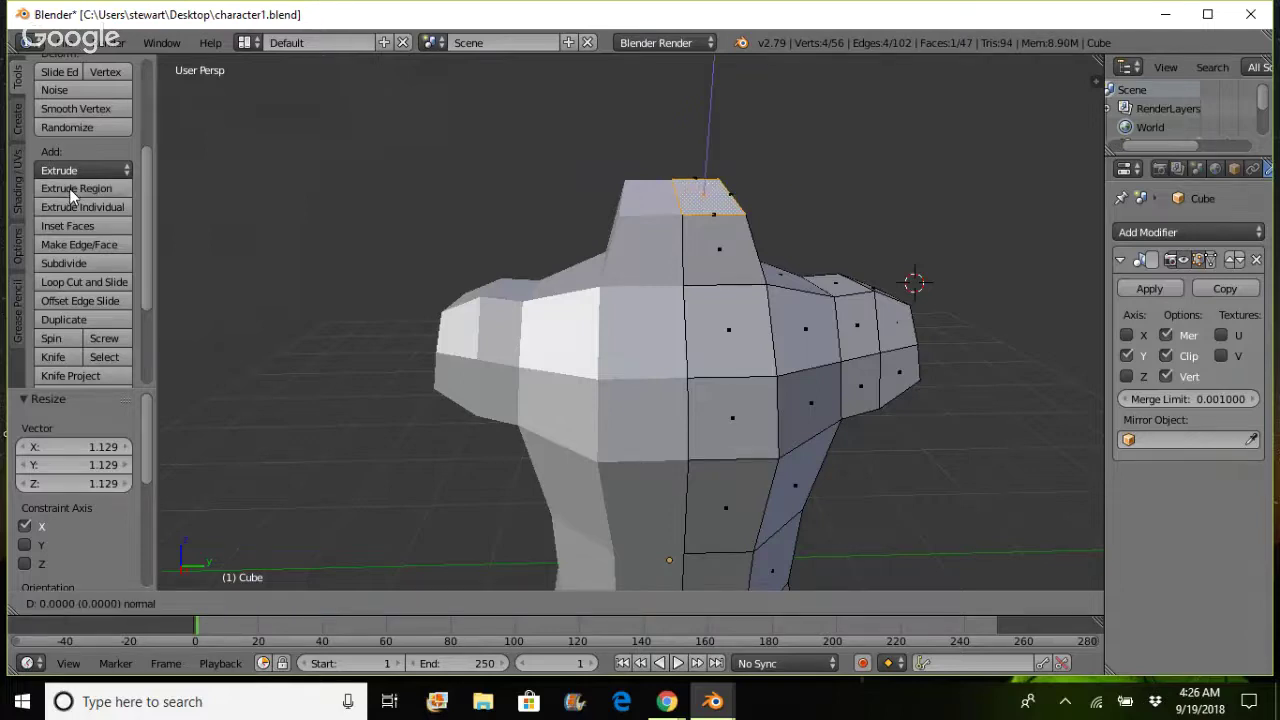
left_click(604, 186)
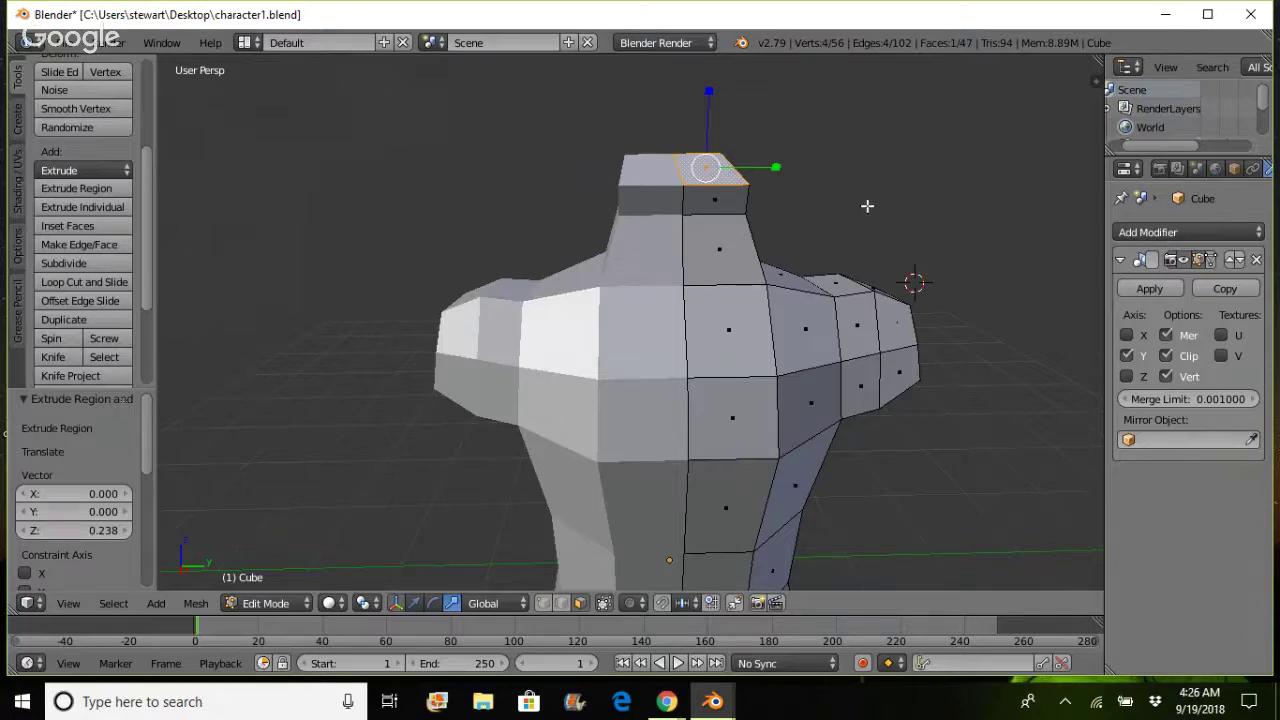
- Scale the extruded neck top face to about 1.47 along X
middle_click_drag(867, 206, 818, 196)
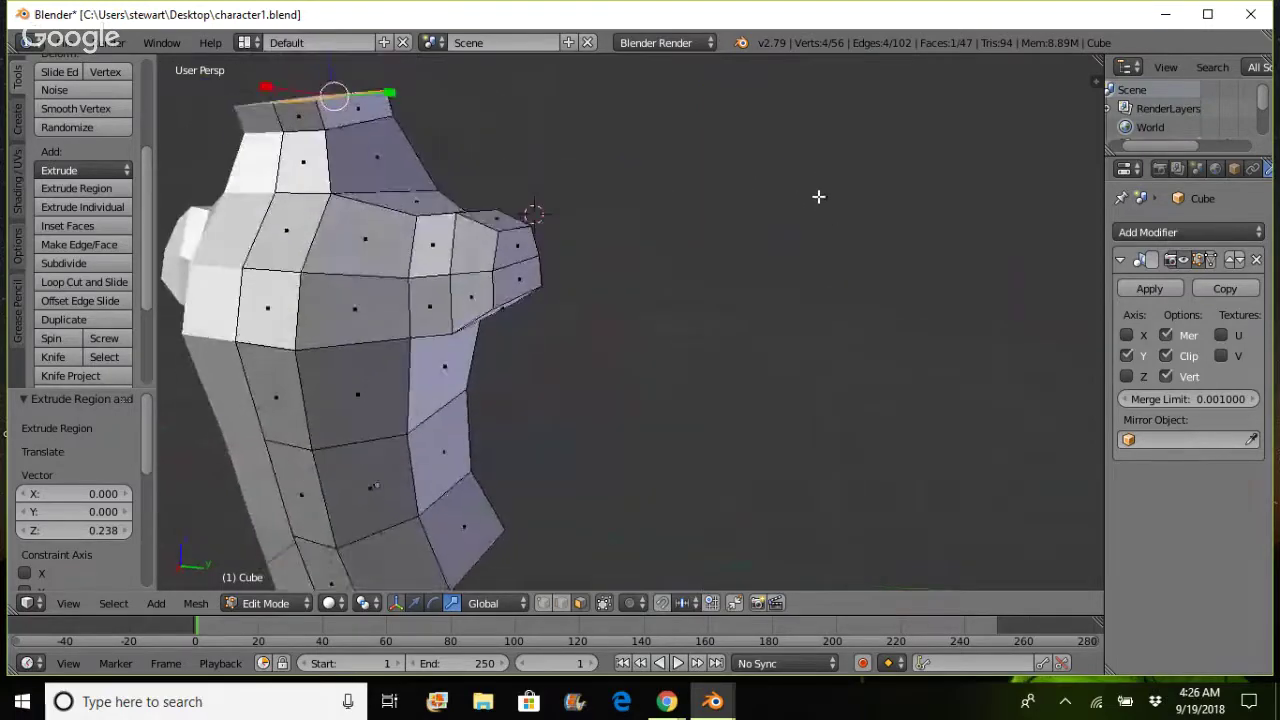
key("s")
key("x")
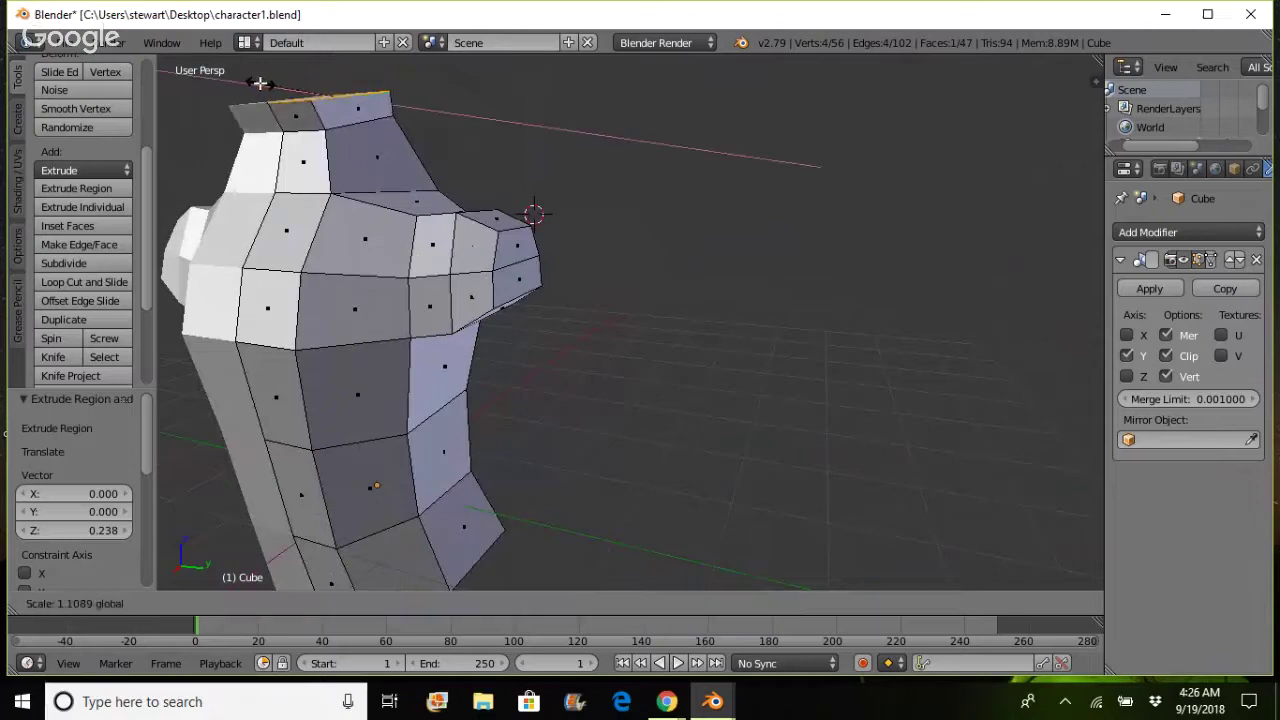
left_click(238, 86)
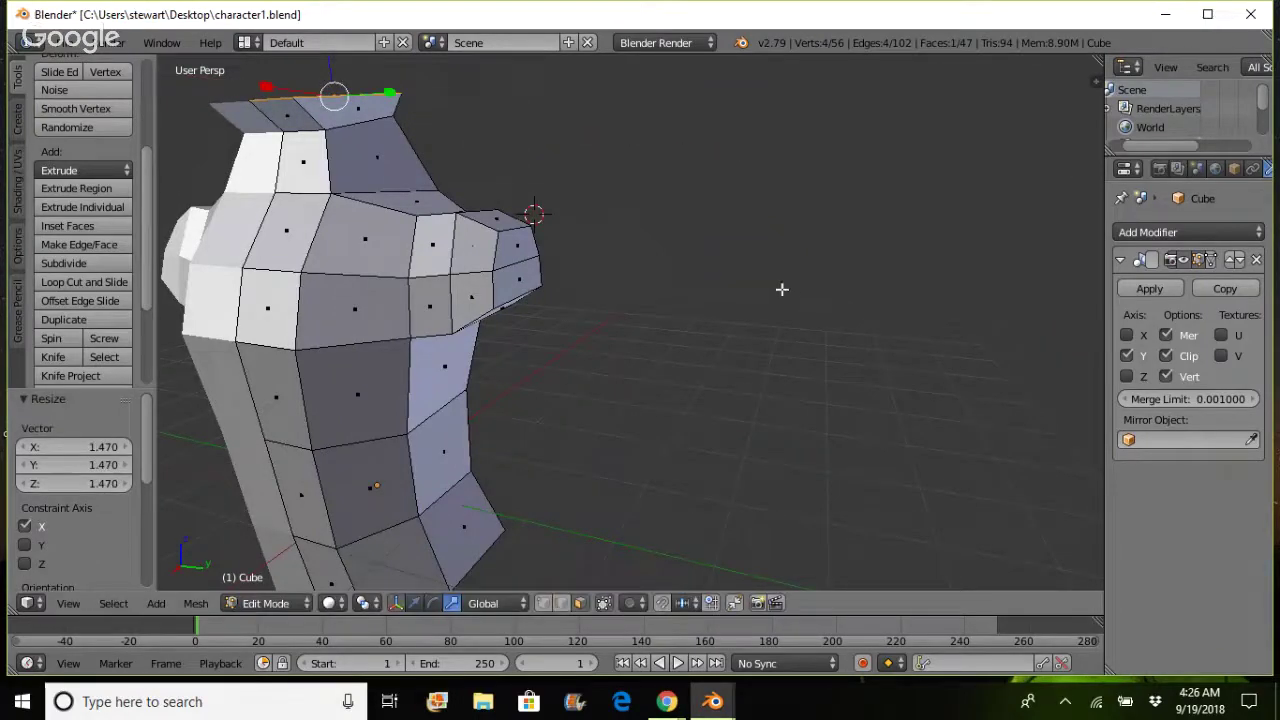
- Move the neck's top face about 0.23 forward along X and about 0.1 down along Z
middle_click_drag(790, 292, 724, 296)
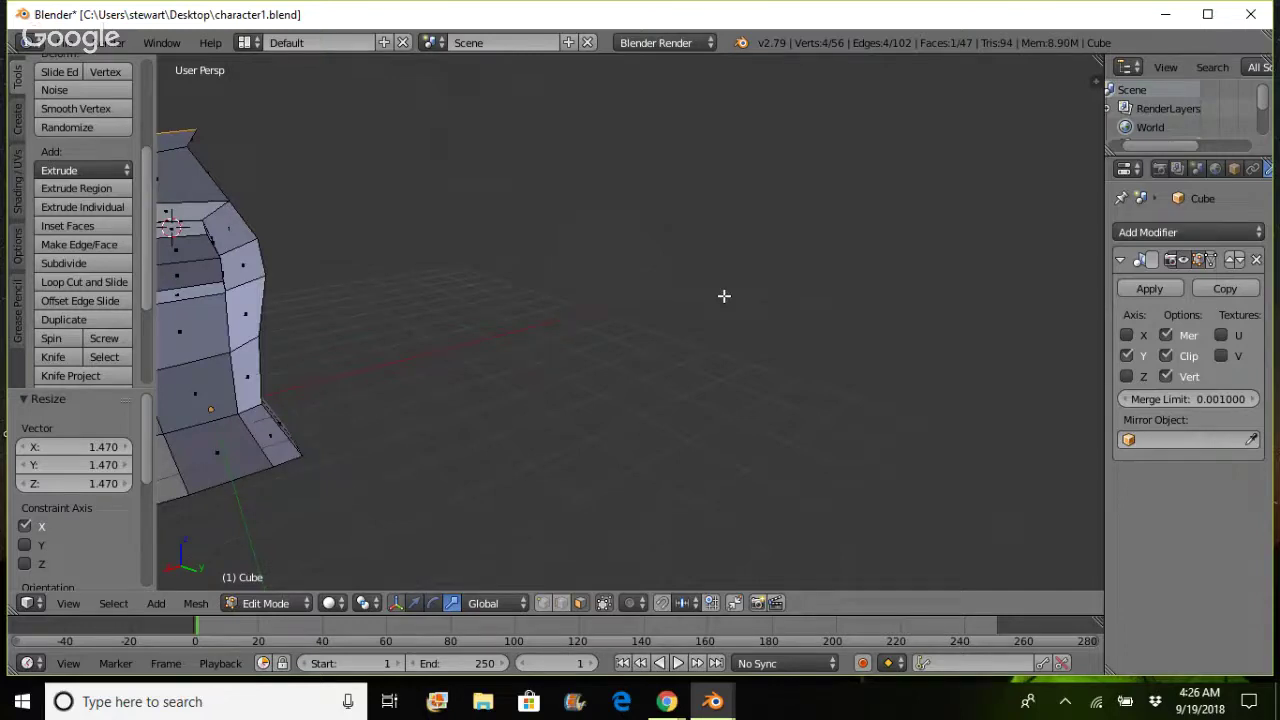
middle_click_drag(725, 296, 840, 334)
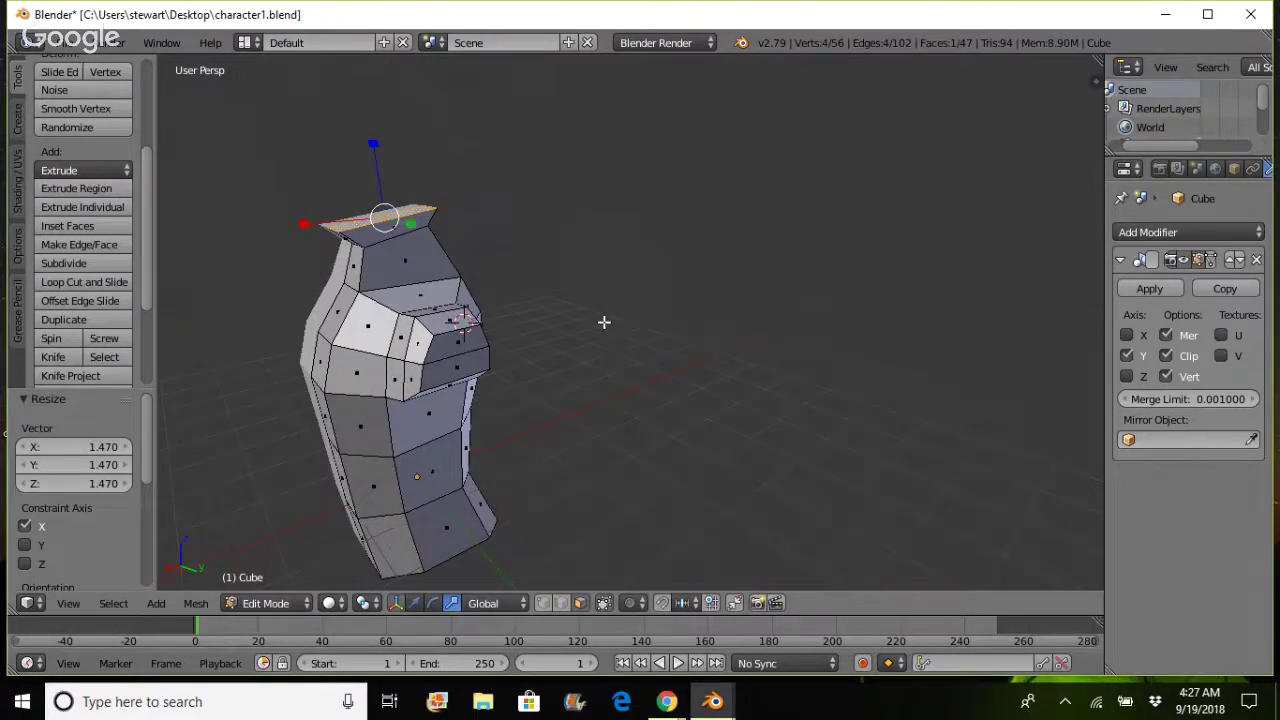
left_click(413, 604)
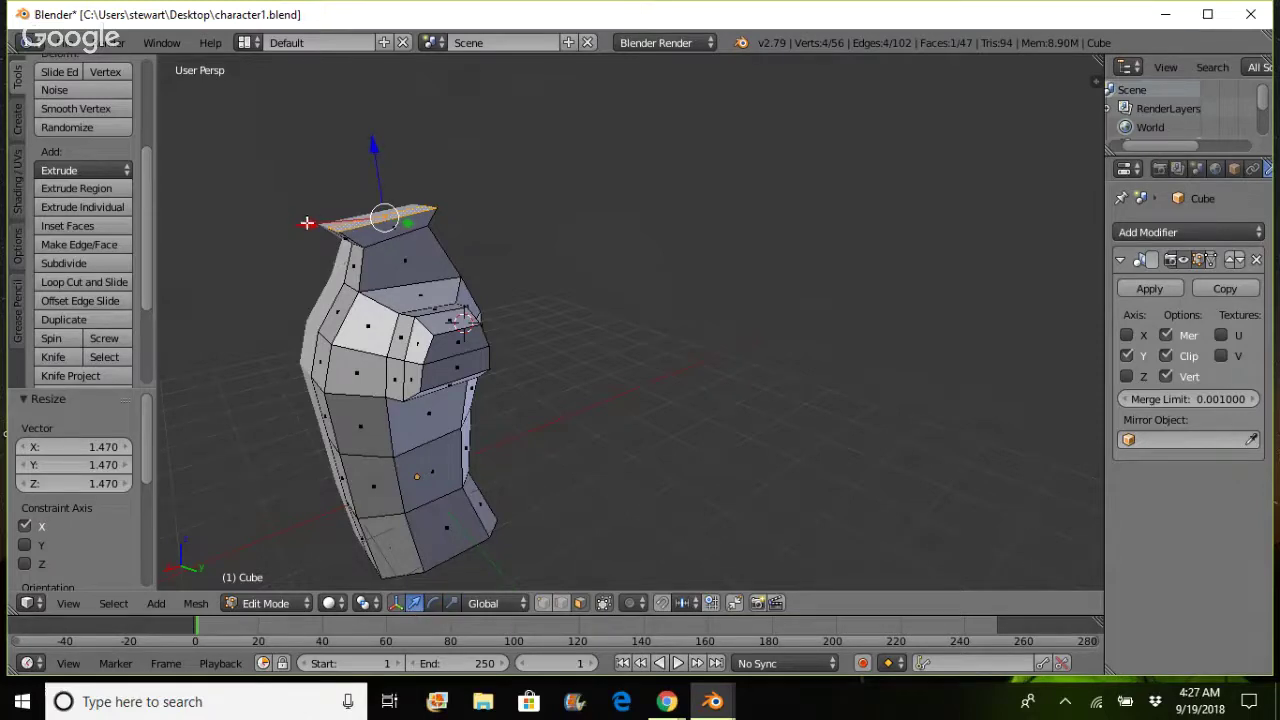
left_click_drag(306, 224, 288, 228)
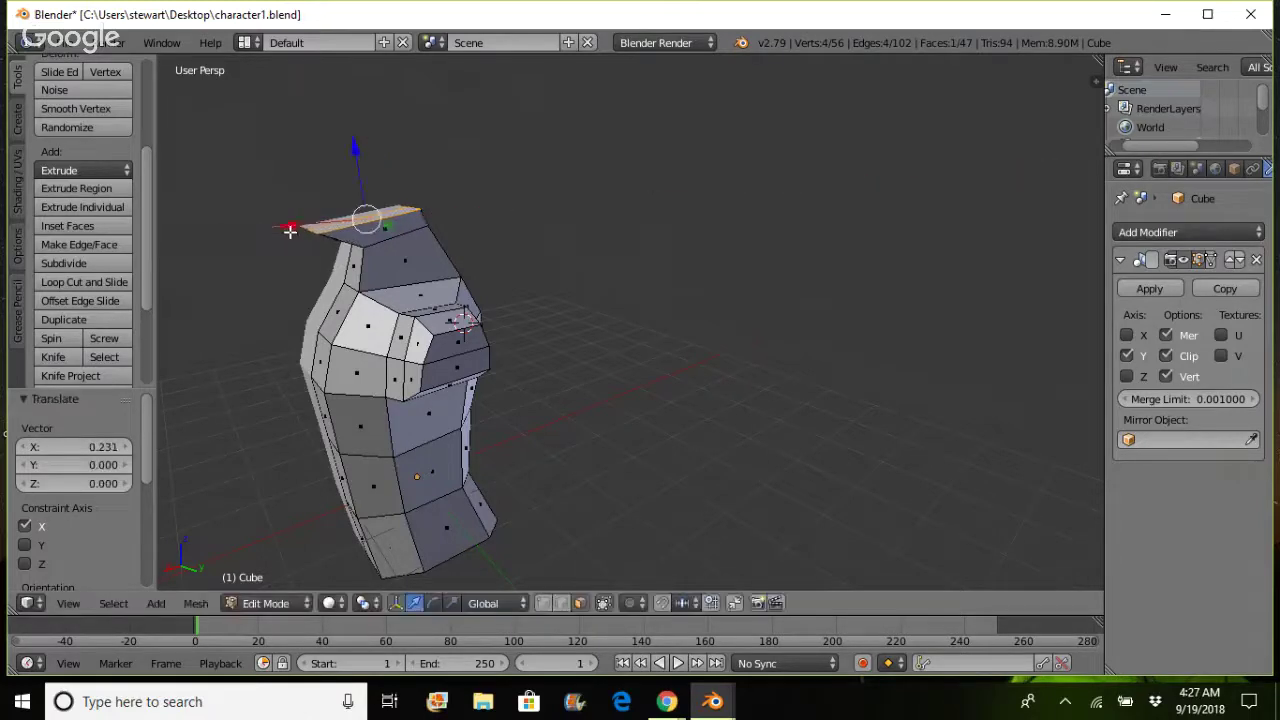
left_click_drag(355, 152, 354, 163)
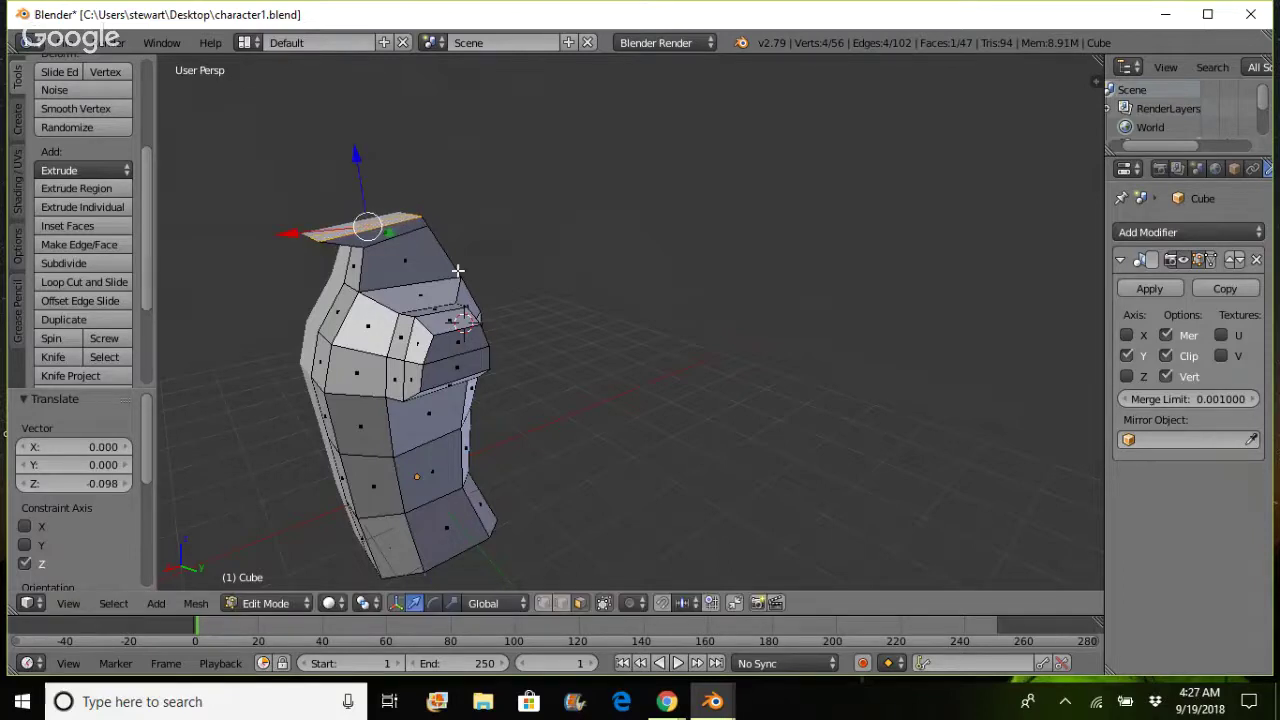
- Extrude the neck's top face upward by about 1.345 along Z to form the head block
middle_click_drag(740, 383, 797, 400)
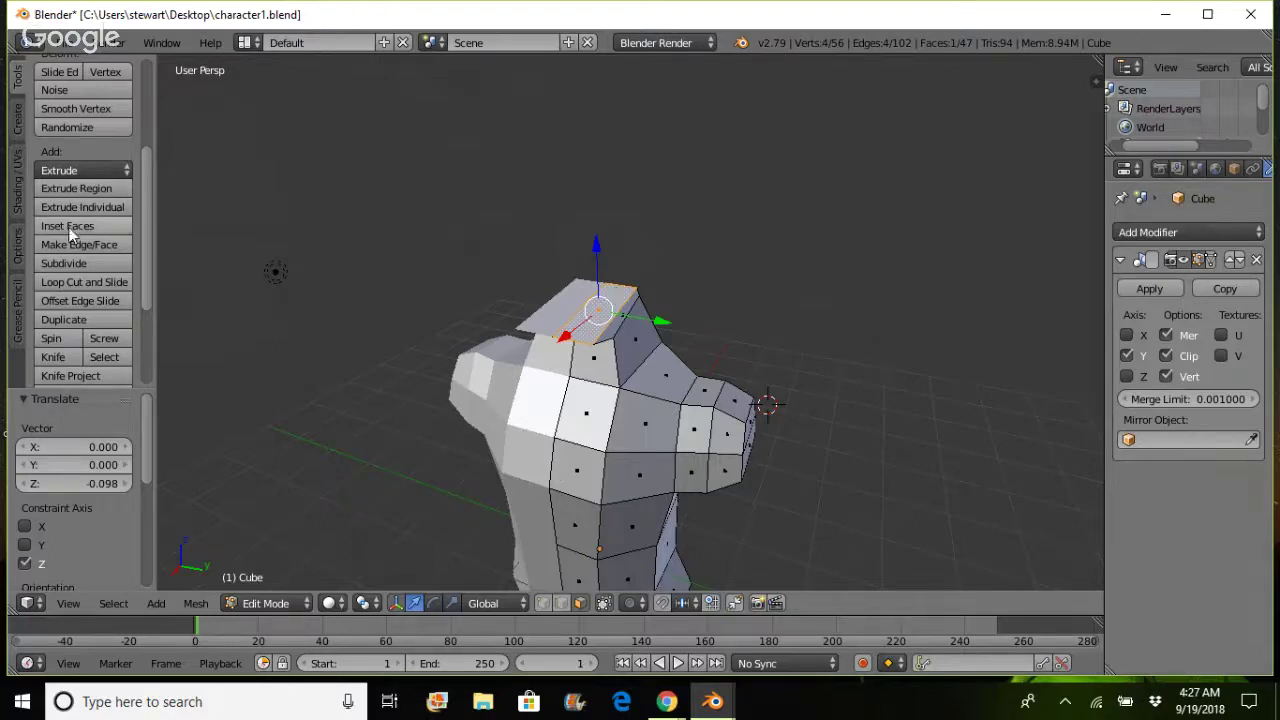
left_click(72, 192)
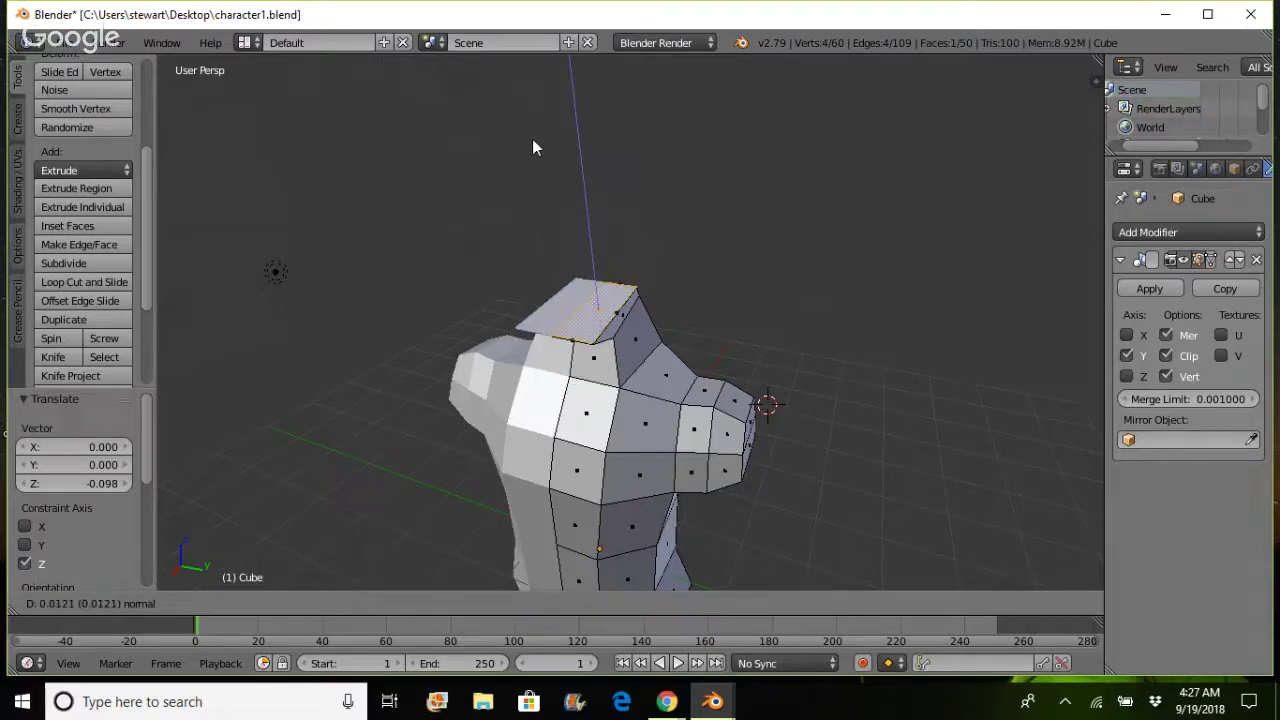
left_click(520, 591)
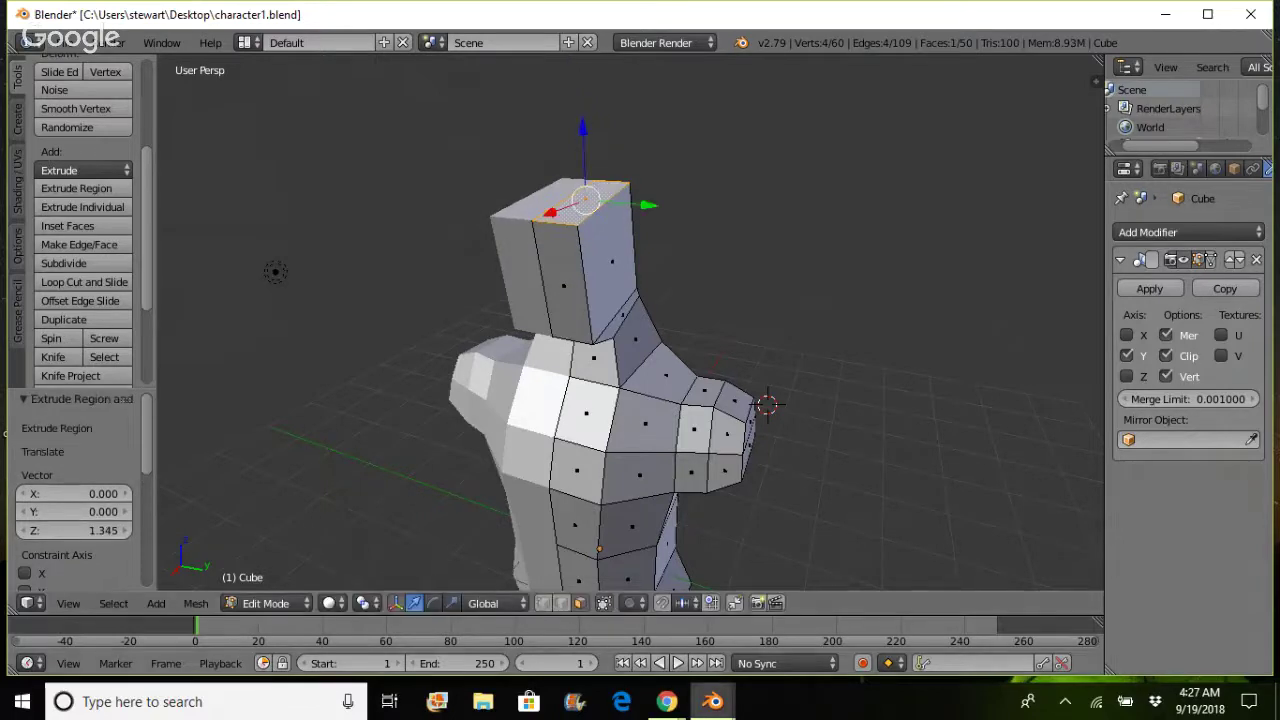
- Add a single vertical loop cut through the side of the head and torso, and select its edge on the head
middle_click_drag(895, 434, 840, 423)
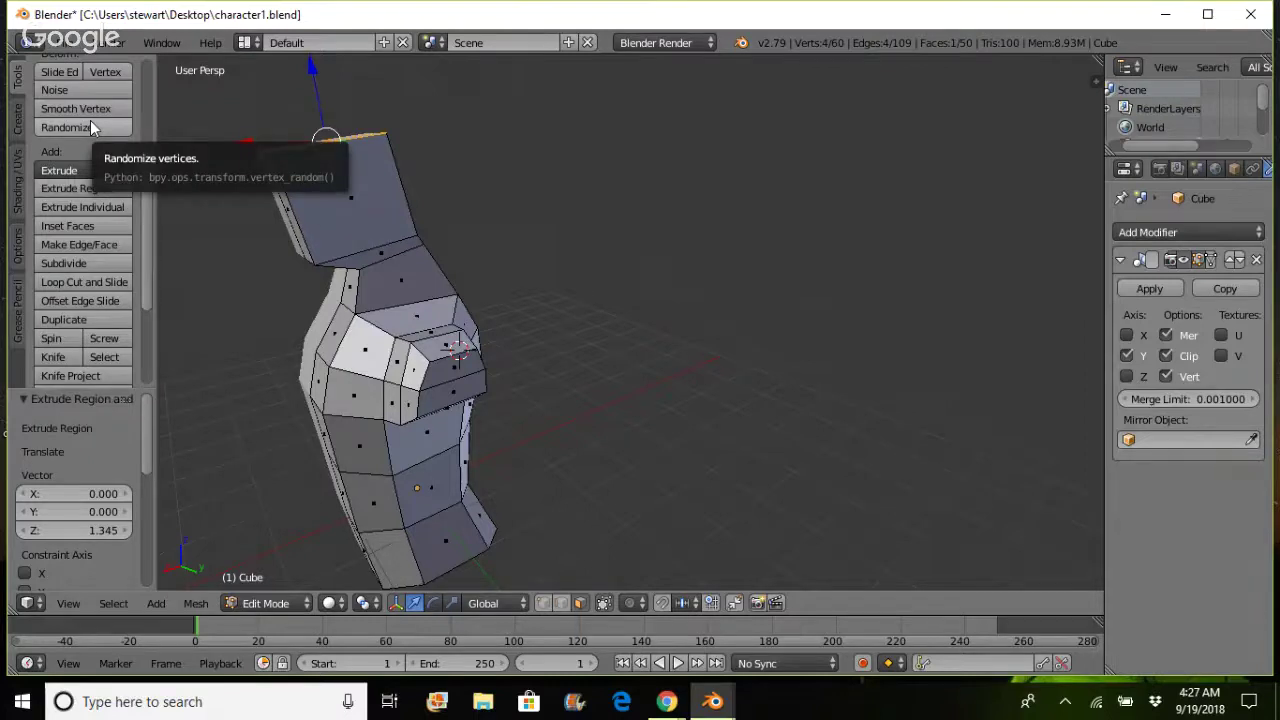
left_click(113, 281)
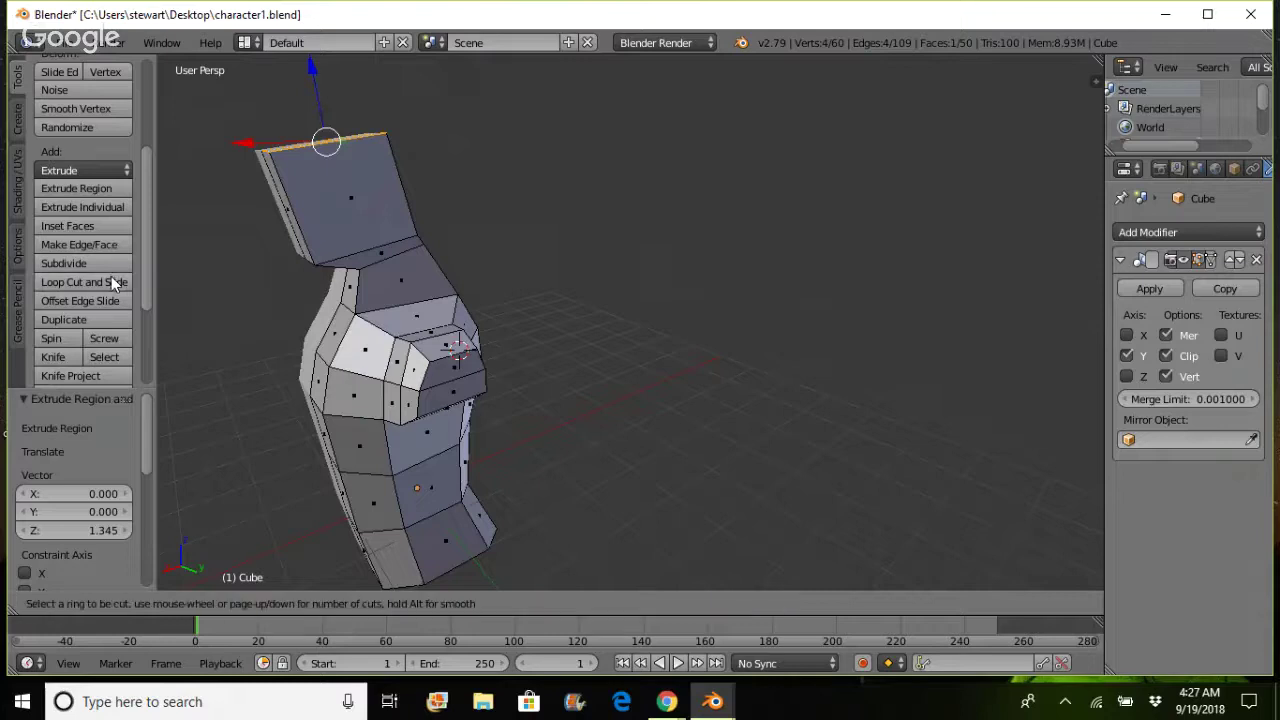
left_click(333, 147)
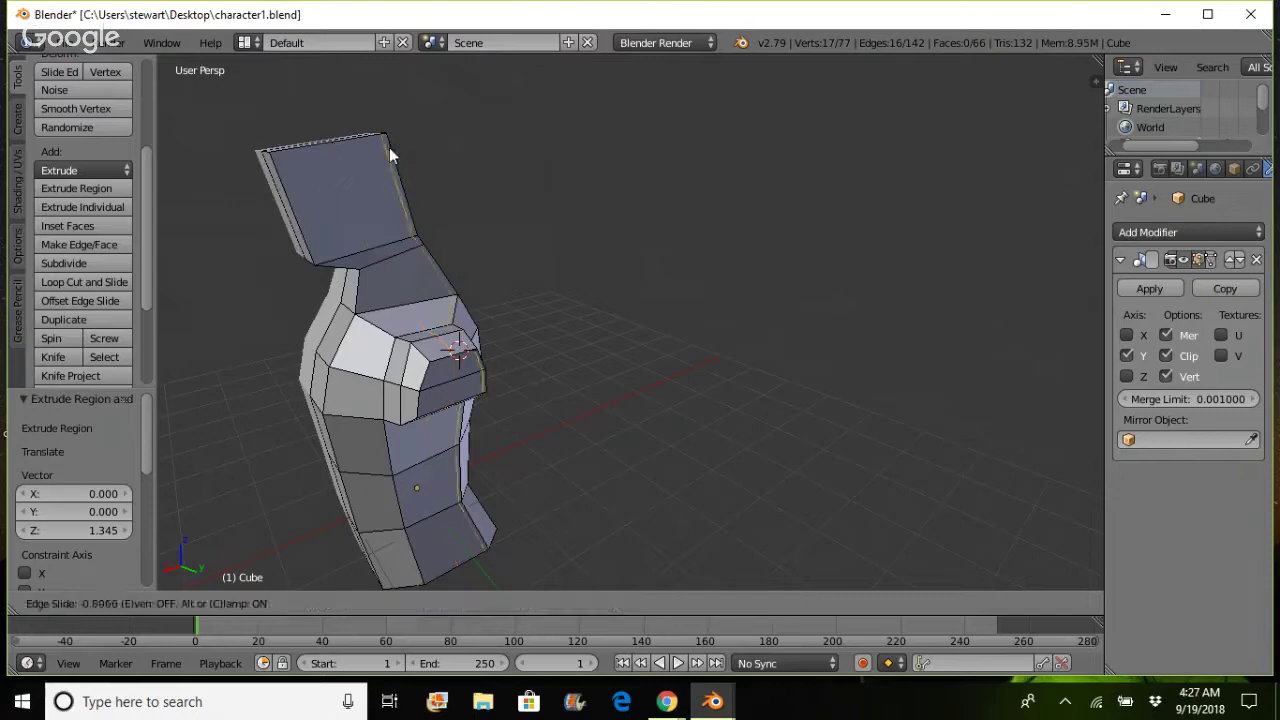
left_click(331, 186)
right_click(337, 192)
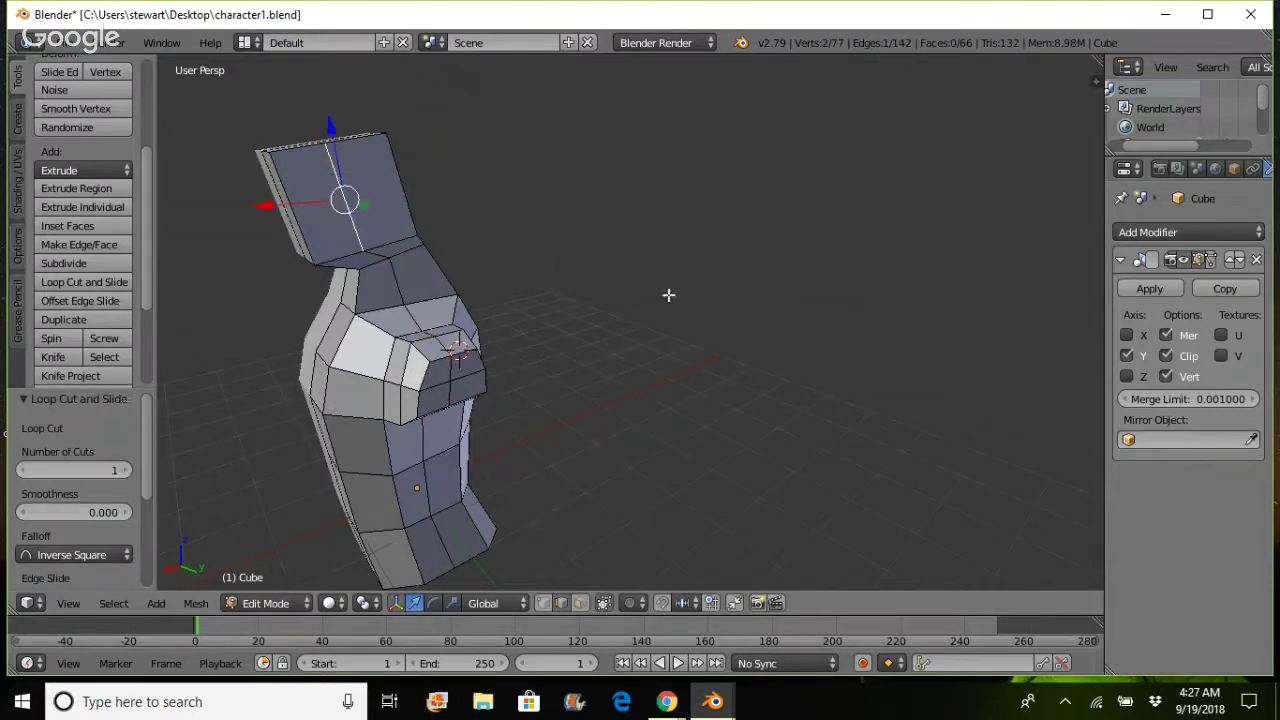
middle_click_drag(626, 297, 713, 294)
left_click(97, 284)
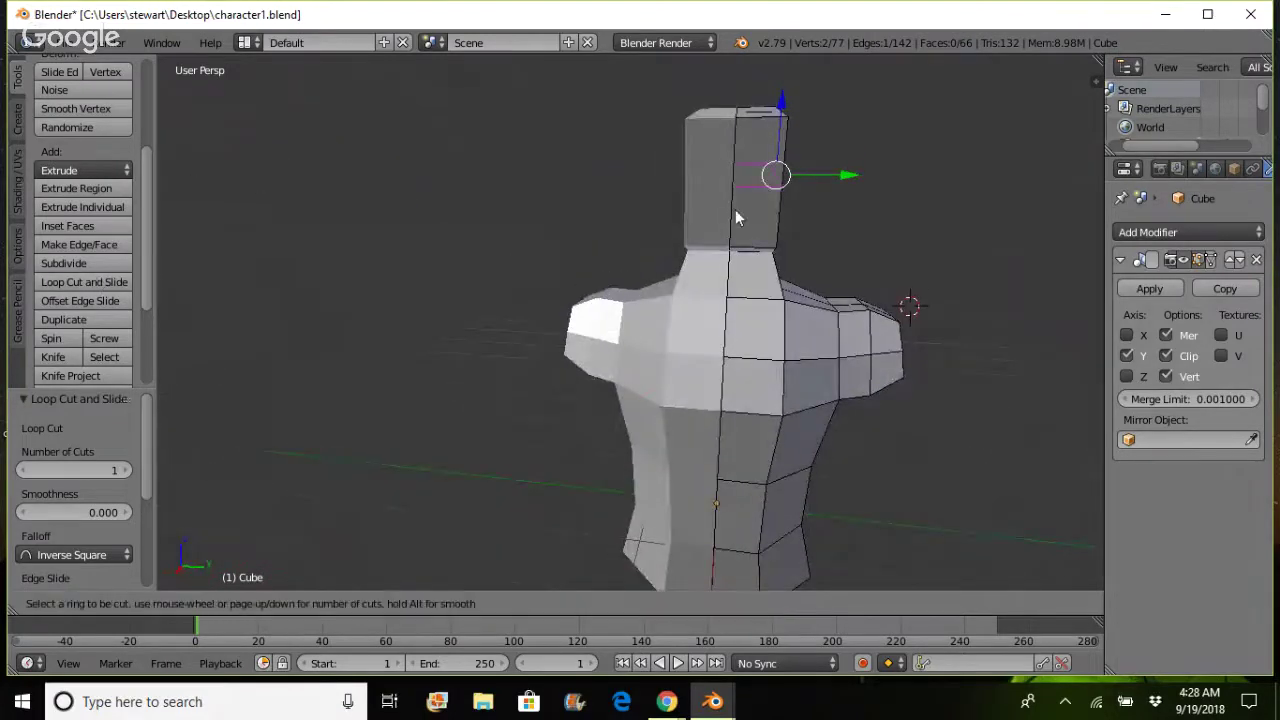
key("Escape")
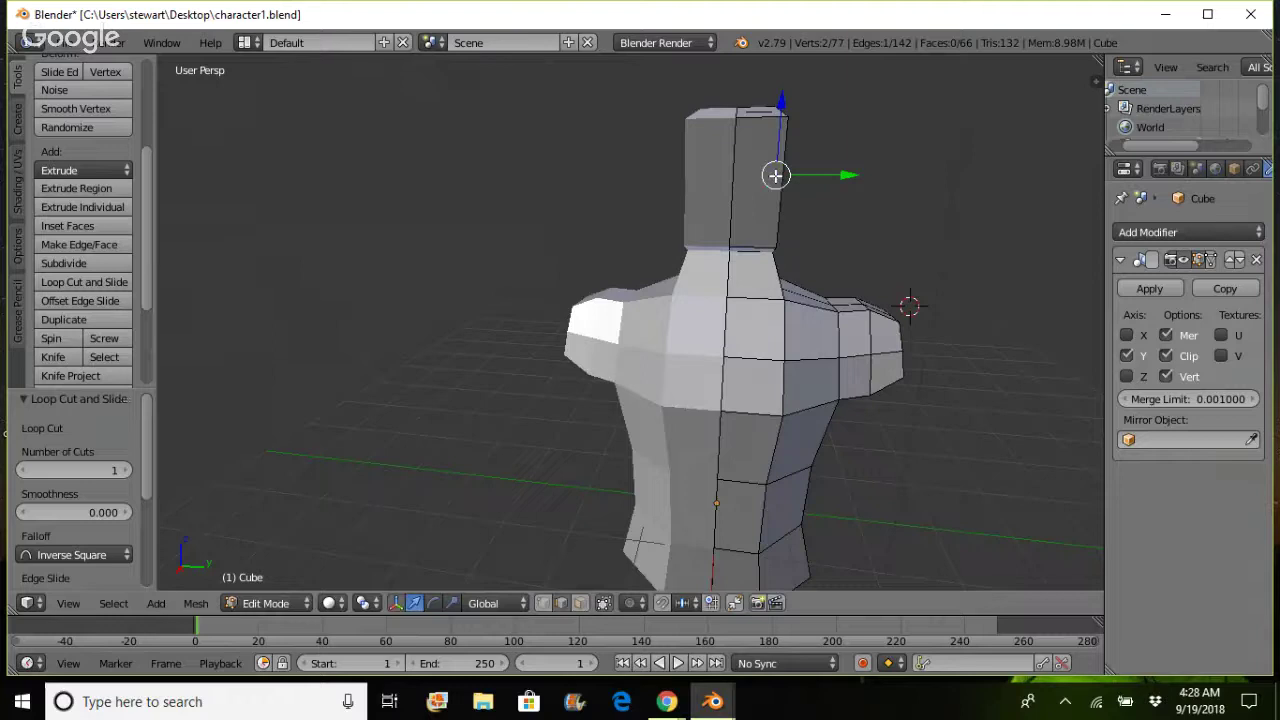
left_click(775, 175)
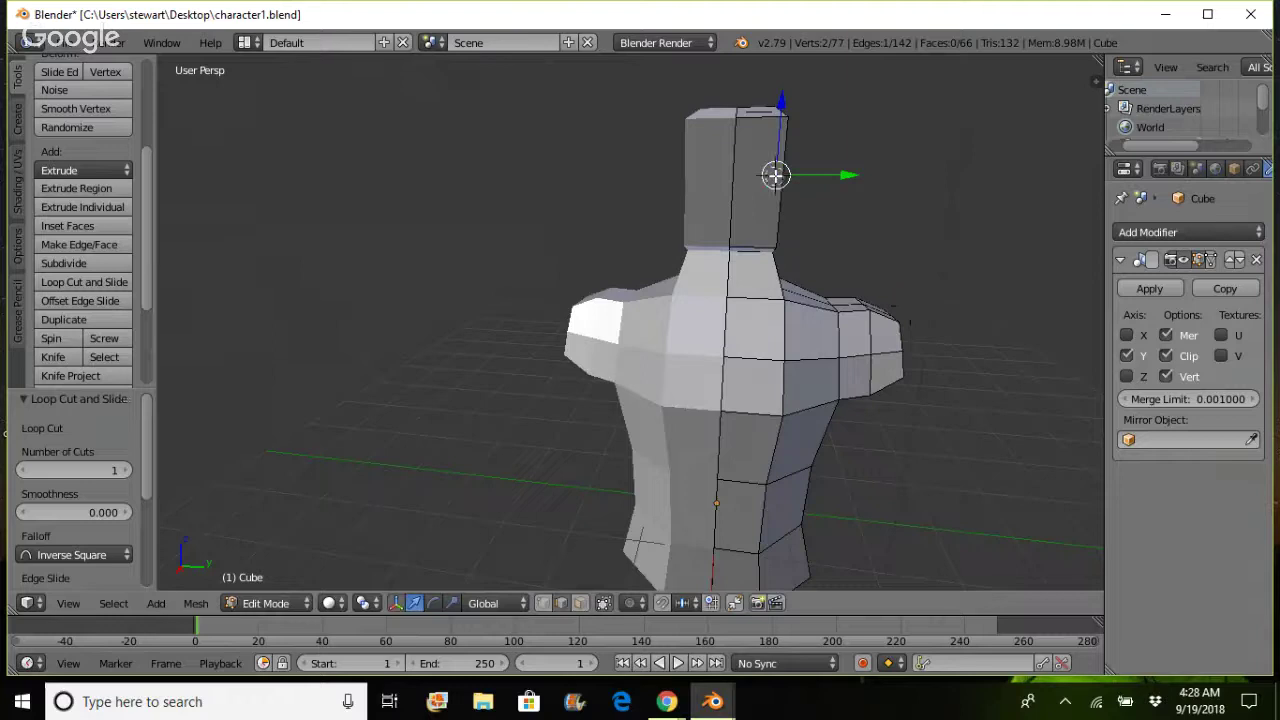
left_click(716, 555)
left_click(88, 283)
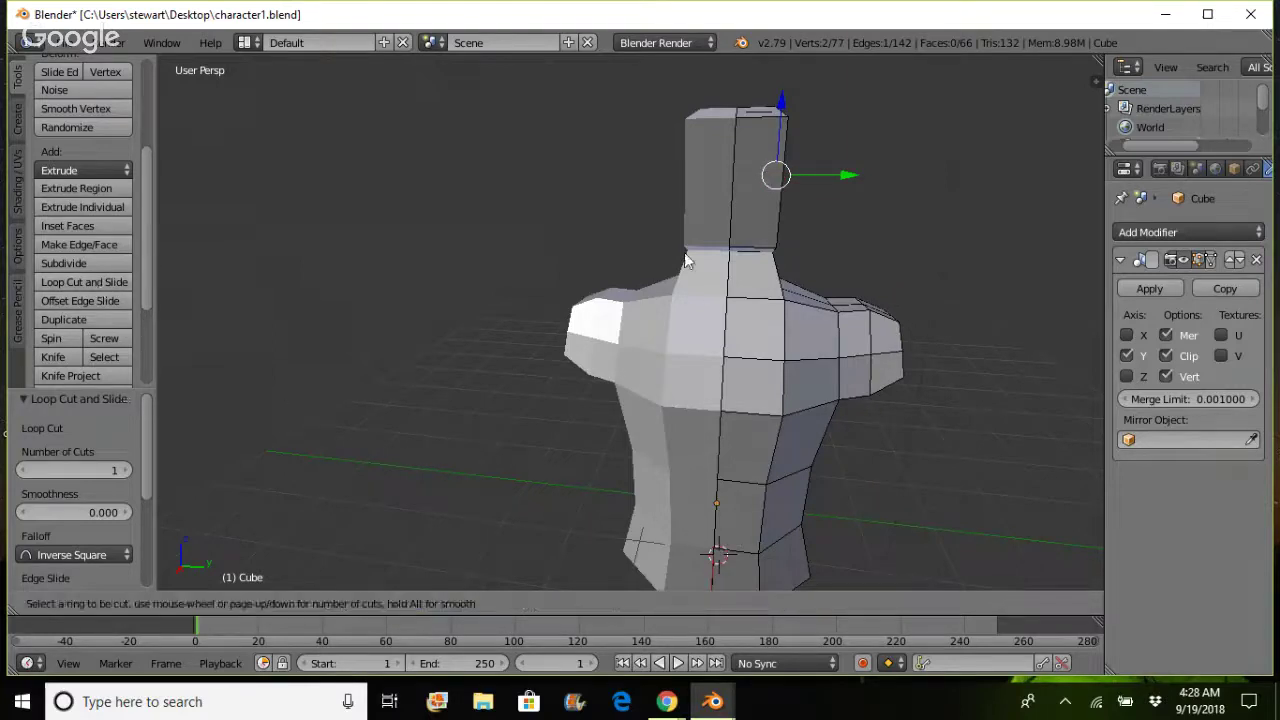
key("Escape")
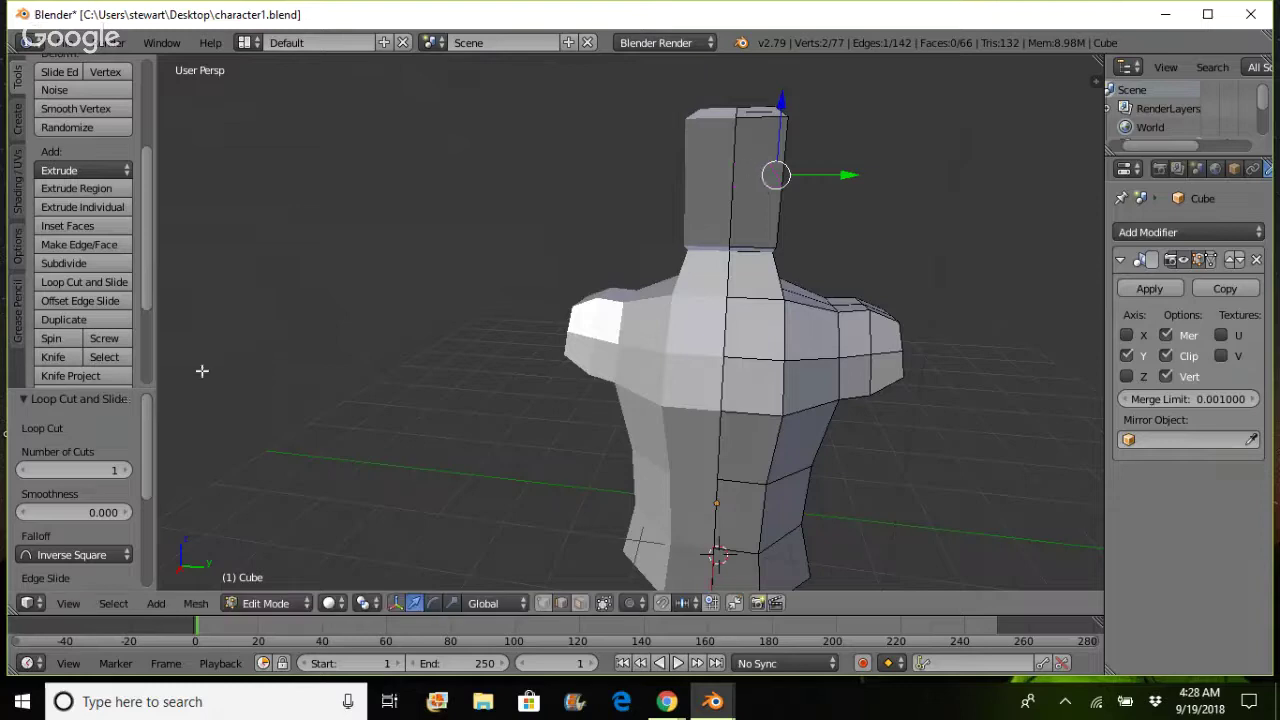
- Try a single horizontal loop cut around the head block and undo it
left_click(101, 281)
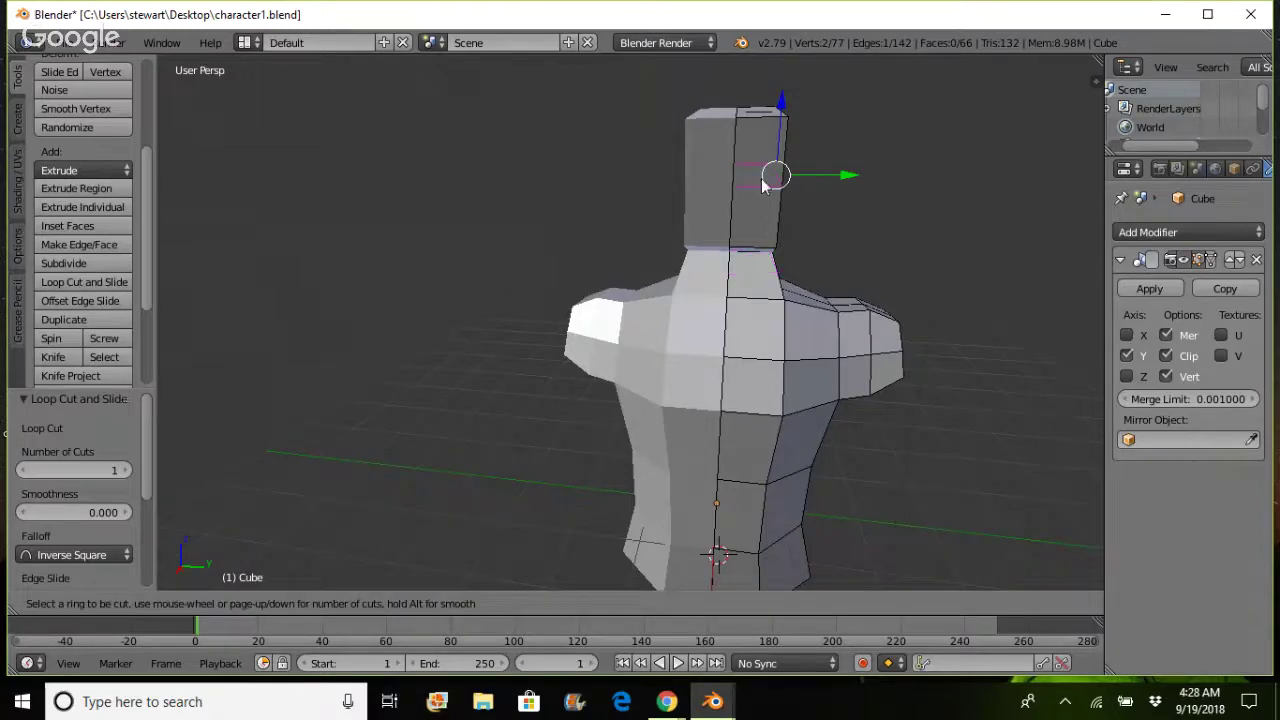
left_click(762, 184)
right_click(760, 180)
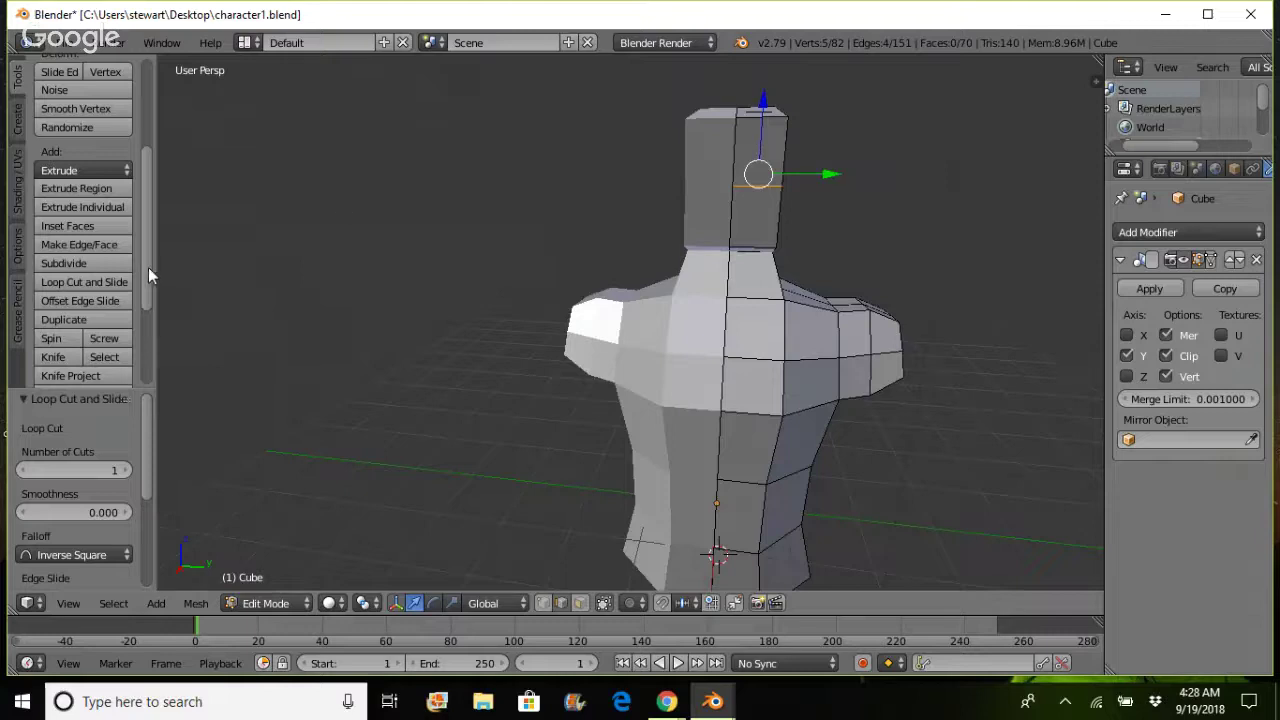
key("ctrl+z")
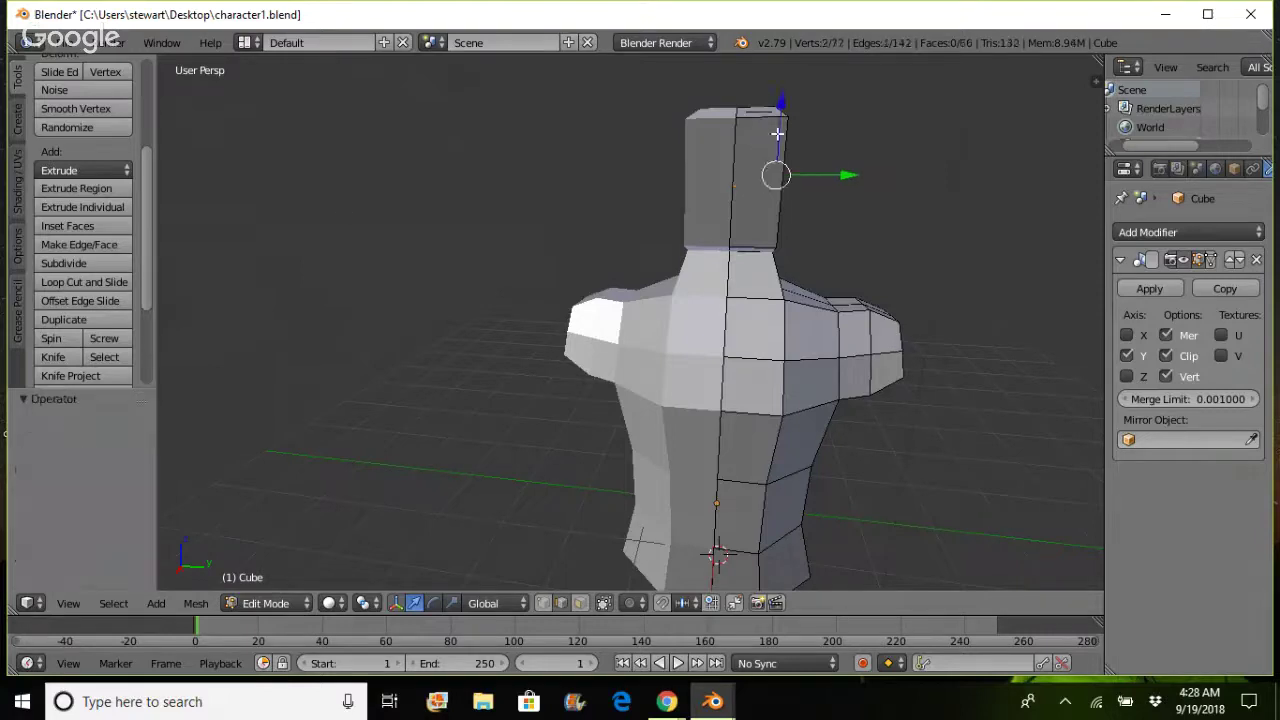
- Add three evenly spaced horizontal loop cuts around the head block
left_click(100, 282)
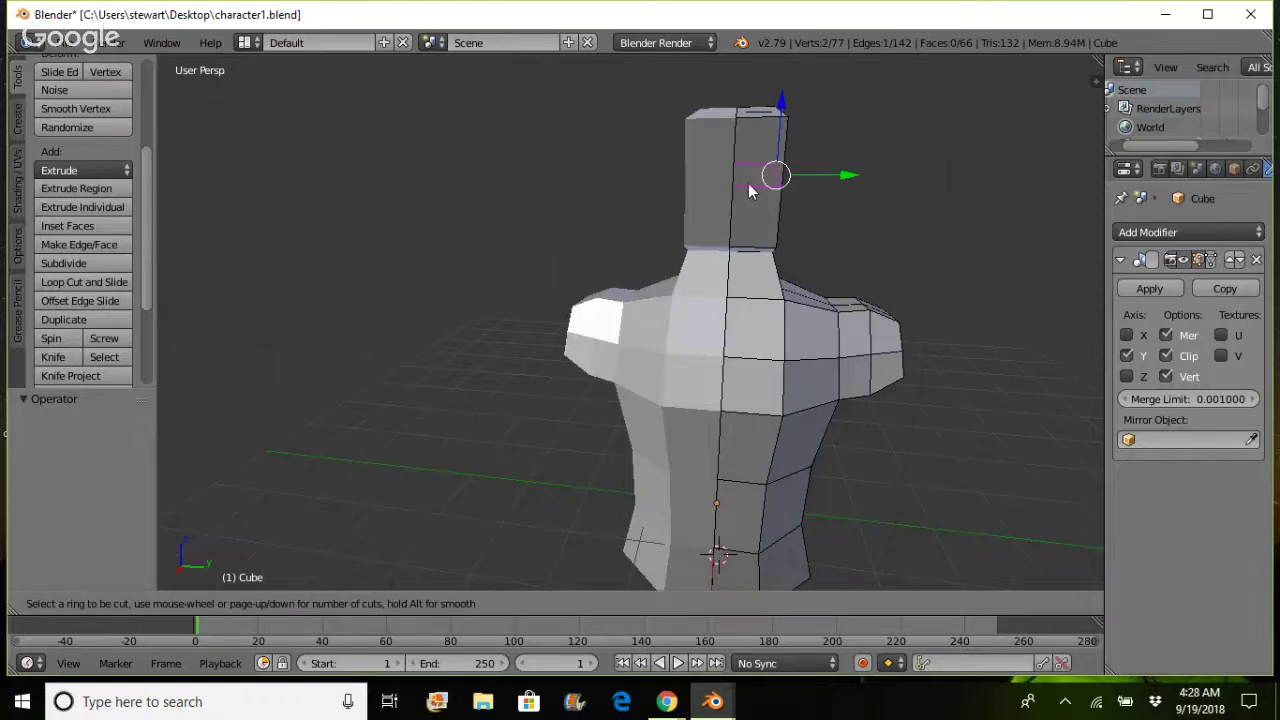
key("3")
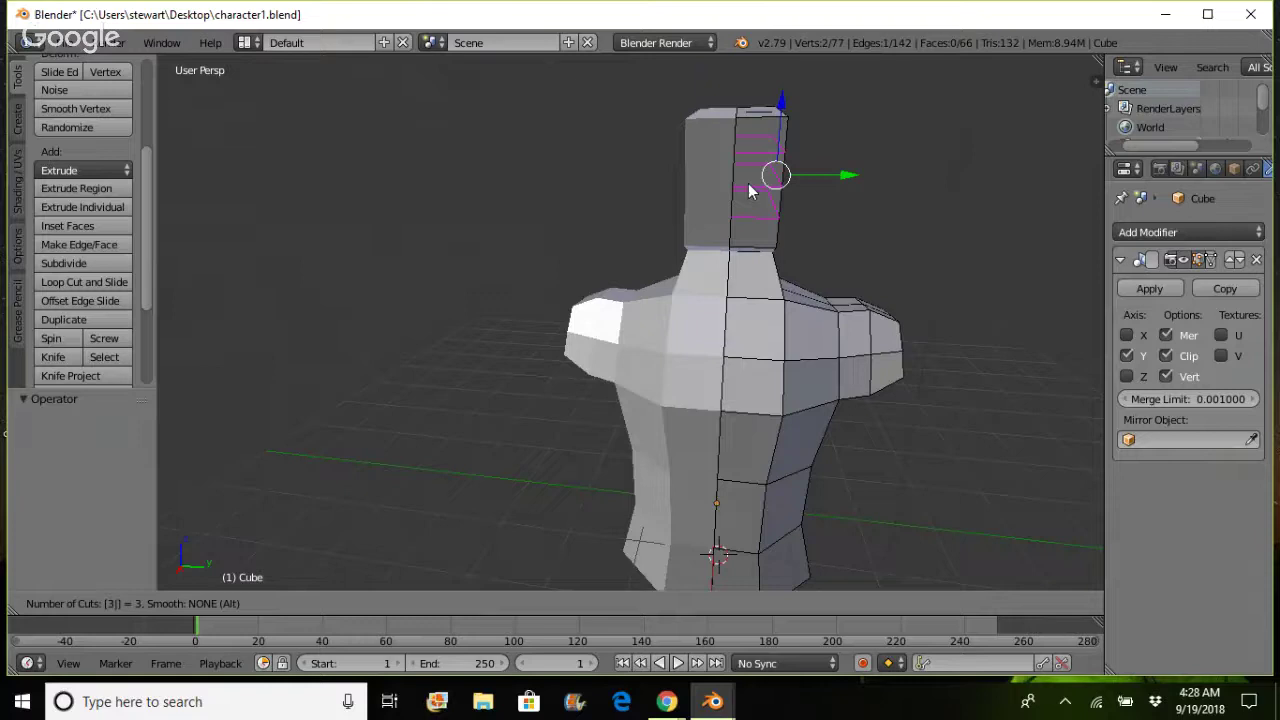
left_click(748, 183)
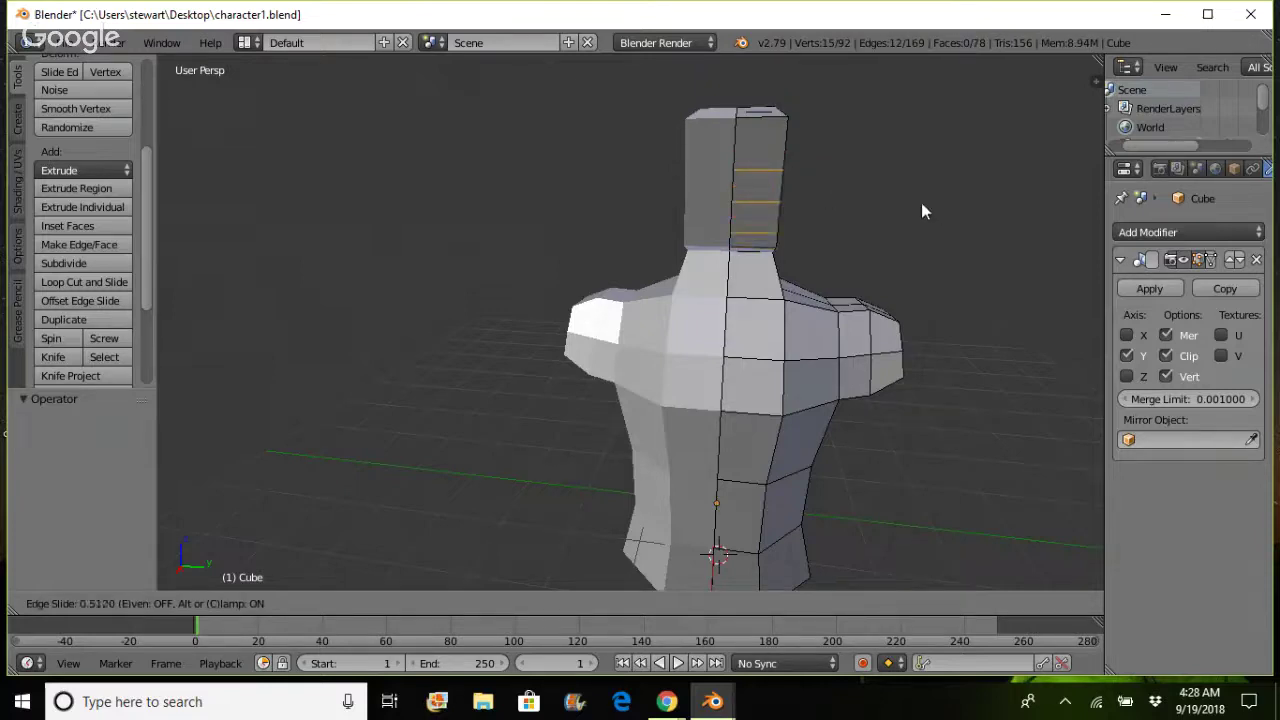
left_click(778, 183)
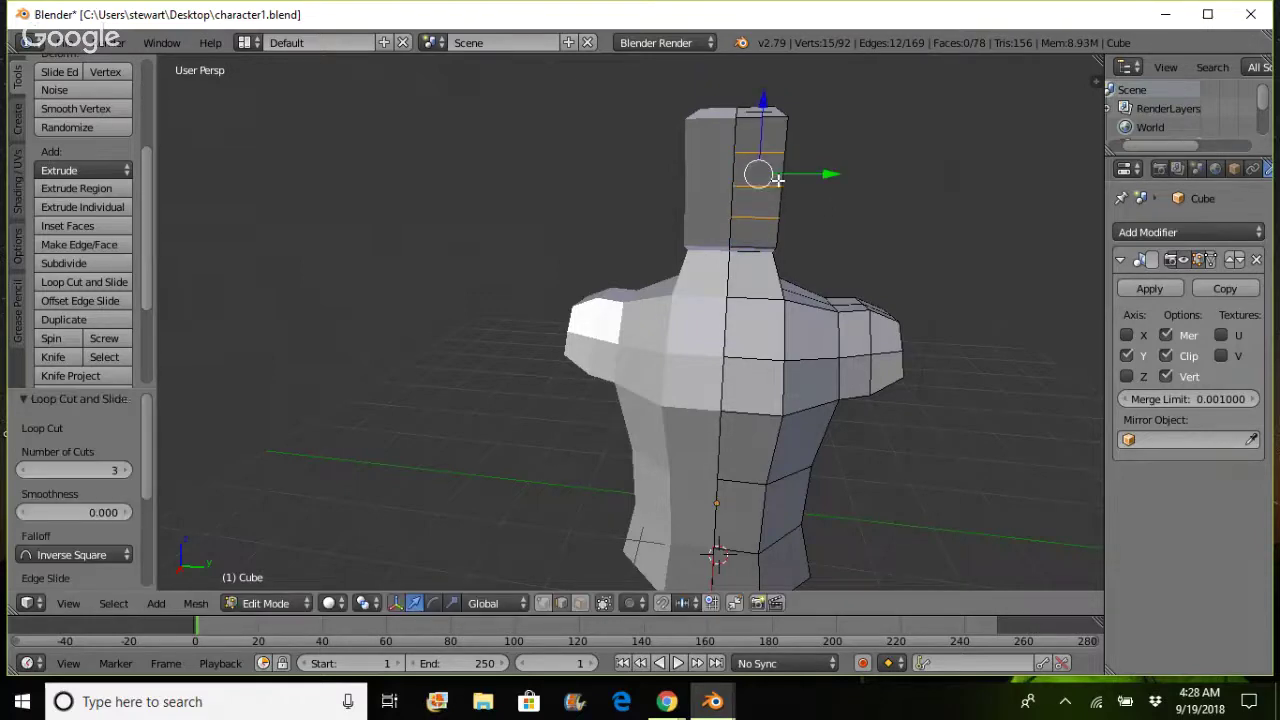
mouse_move(976, 265)
middle_mouse_down()
mouse_move(871, 280)
mouse_move(947, 278)
mouse_move(866, 271)
mouse_move(880, 251)
mouse_move(840, 271)
mouse_move(894, 289)
mouse_move(951, 277)
mouse_move(963, 259)
middle_mouse_up()
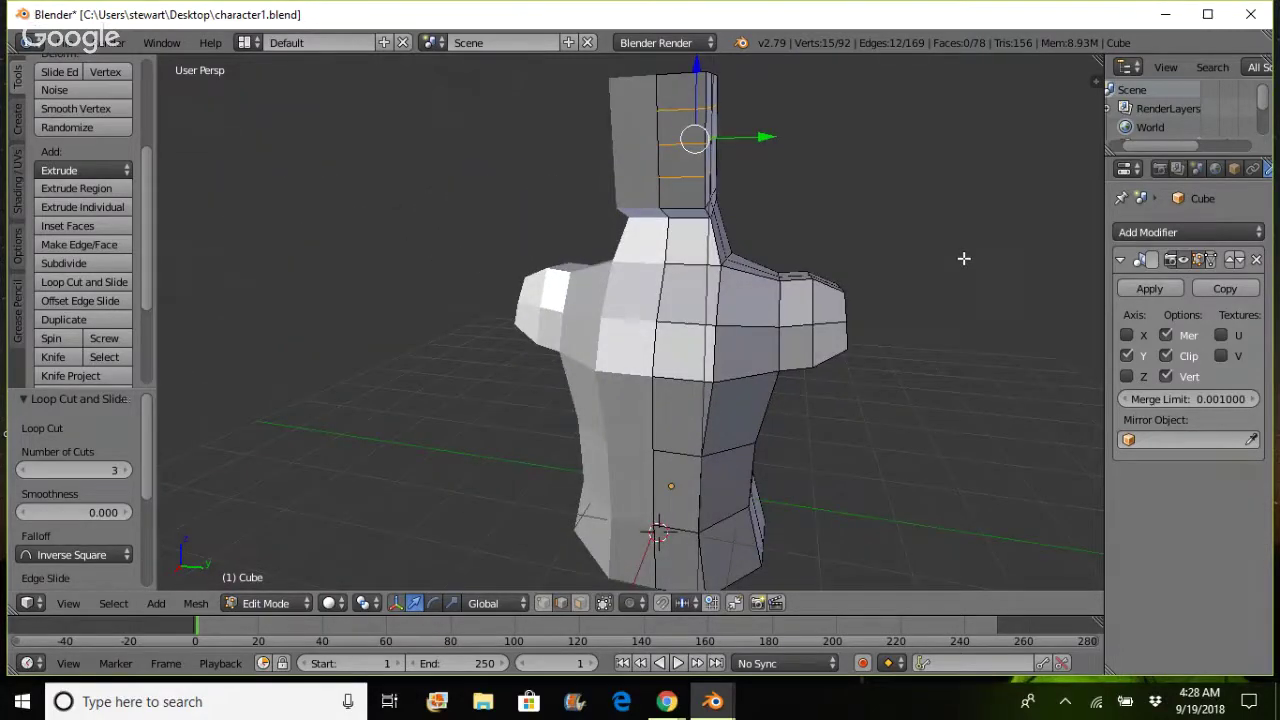
middle_click_drag(963, 259, 957, 303)
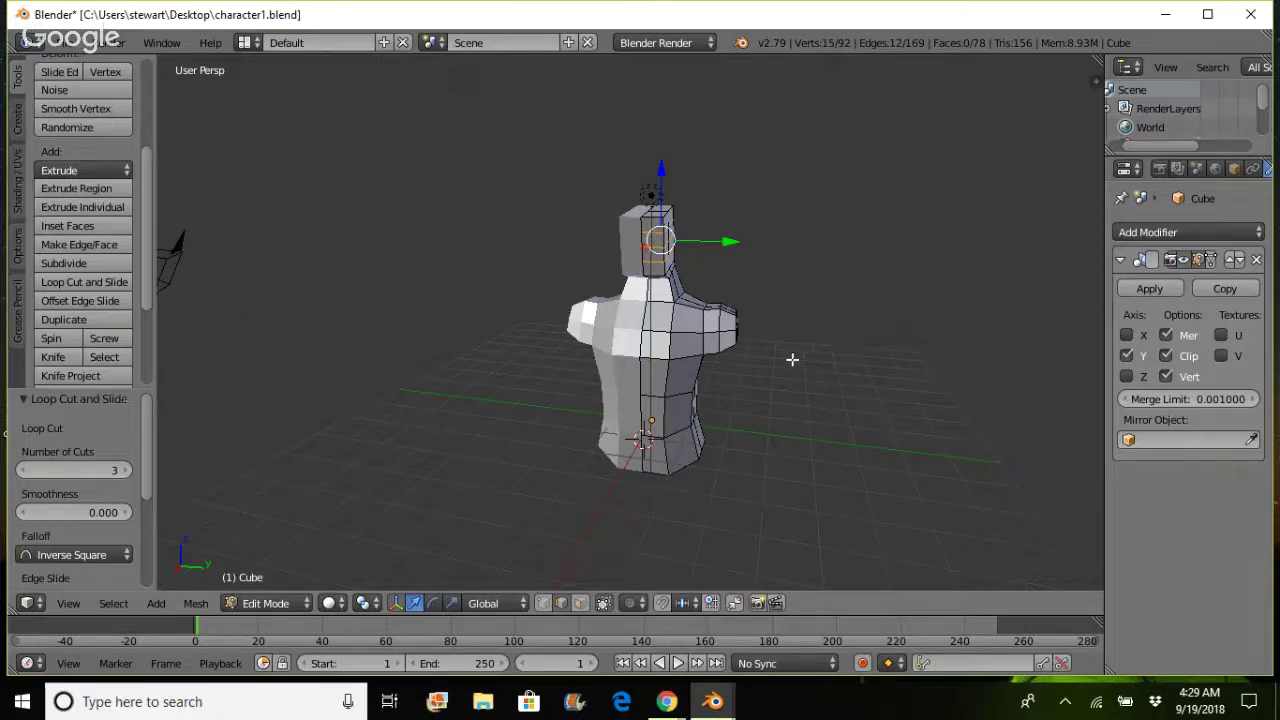
middle_click_drag(792, 359, 609, 358)
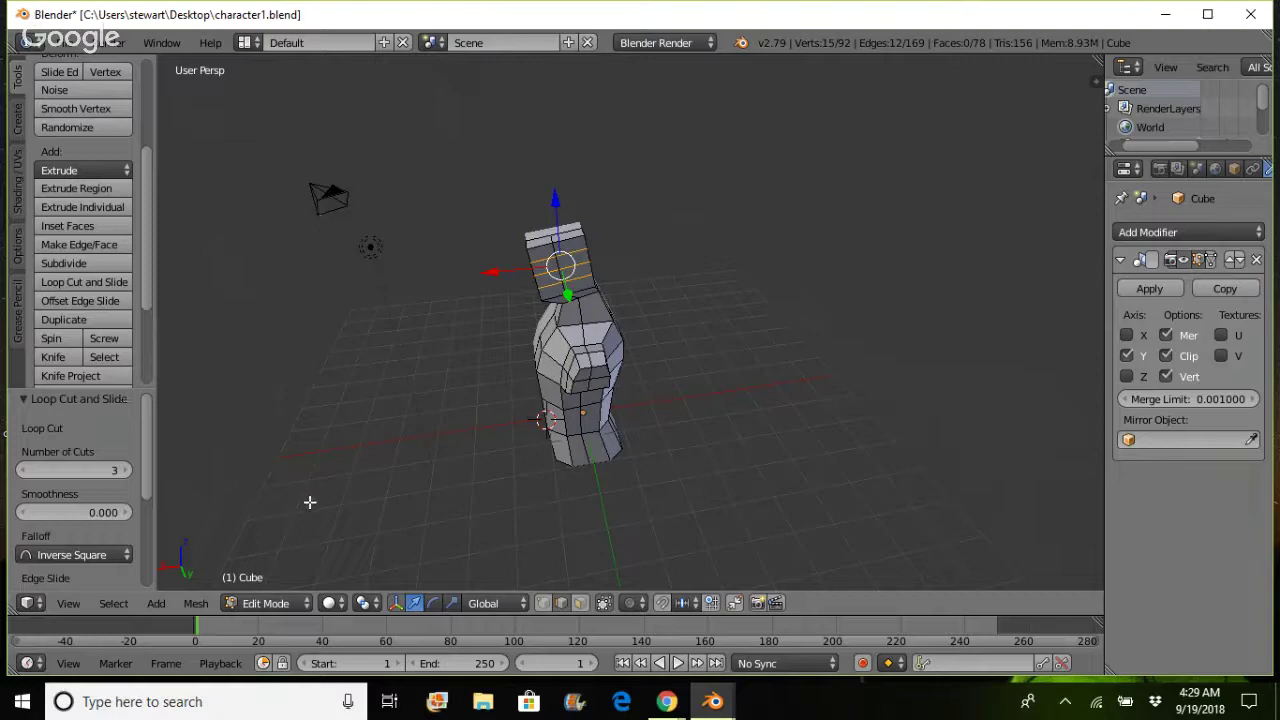
- Leave mesh editing and move the camera about -4.426 along X and -3.574 along Z
key("Tab")
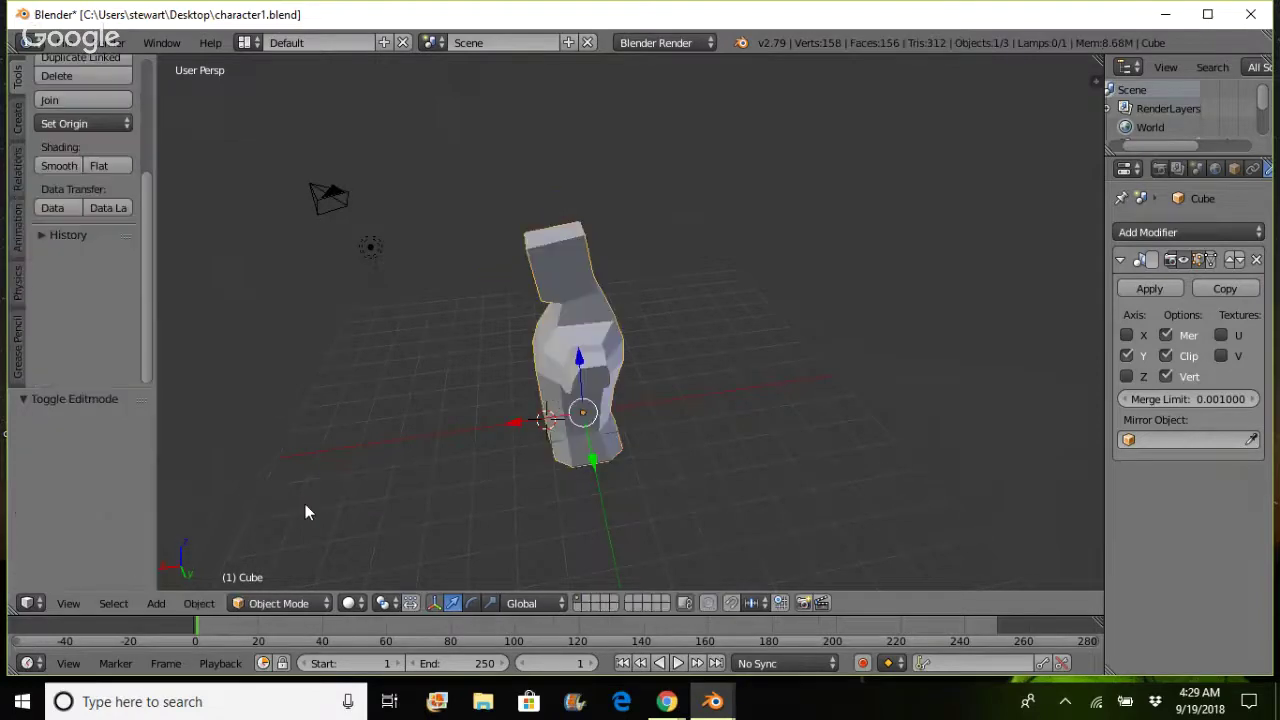
right_click(321, 205)
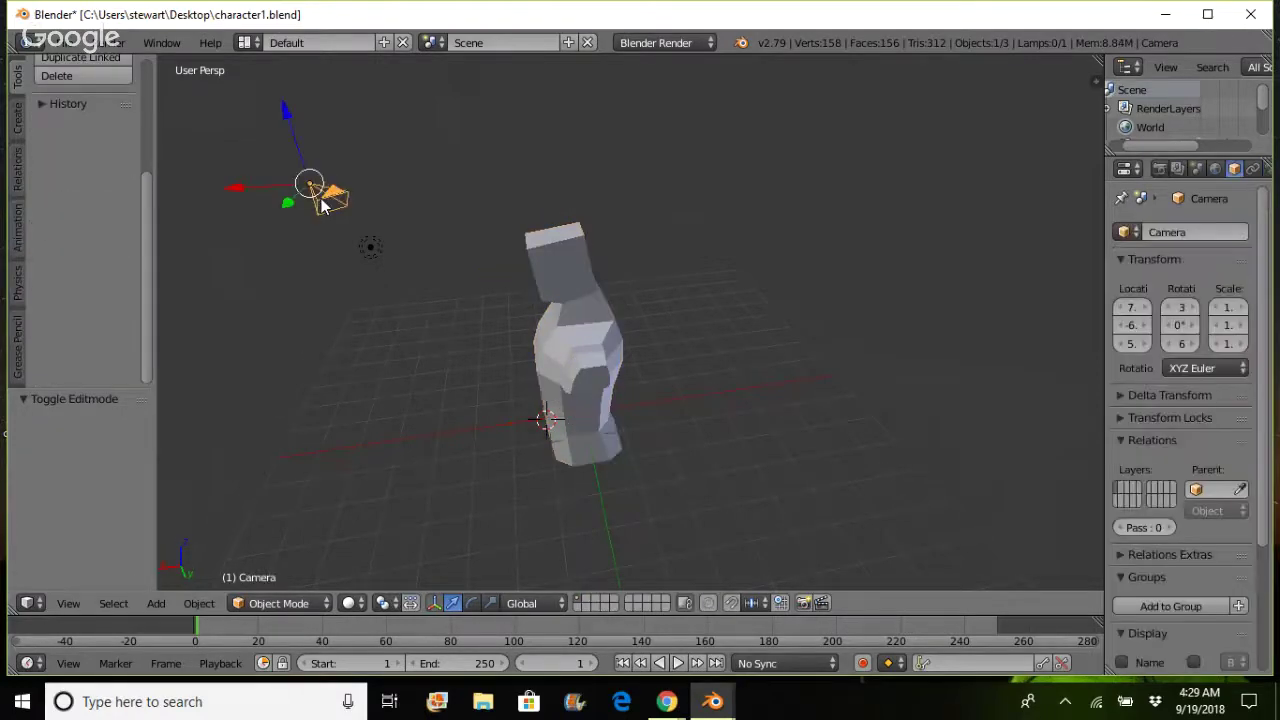
left_click_drag(251, 191, 400, 190)
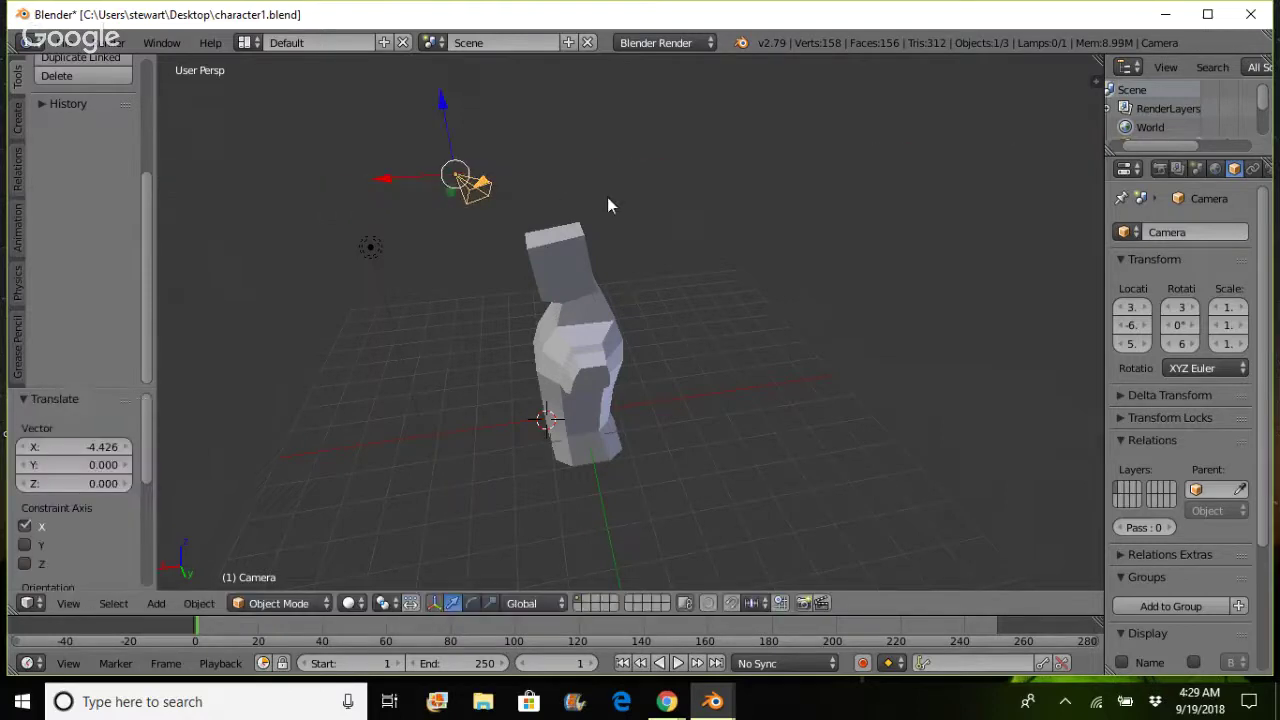
middle_click_drag(608, 197, 771, 186)
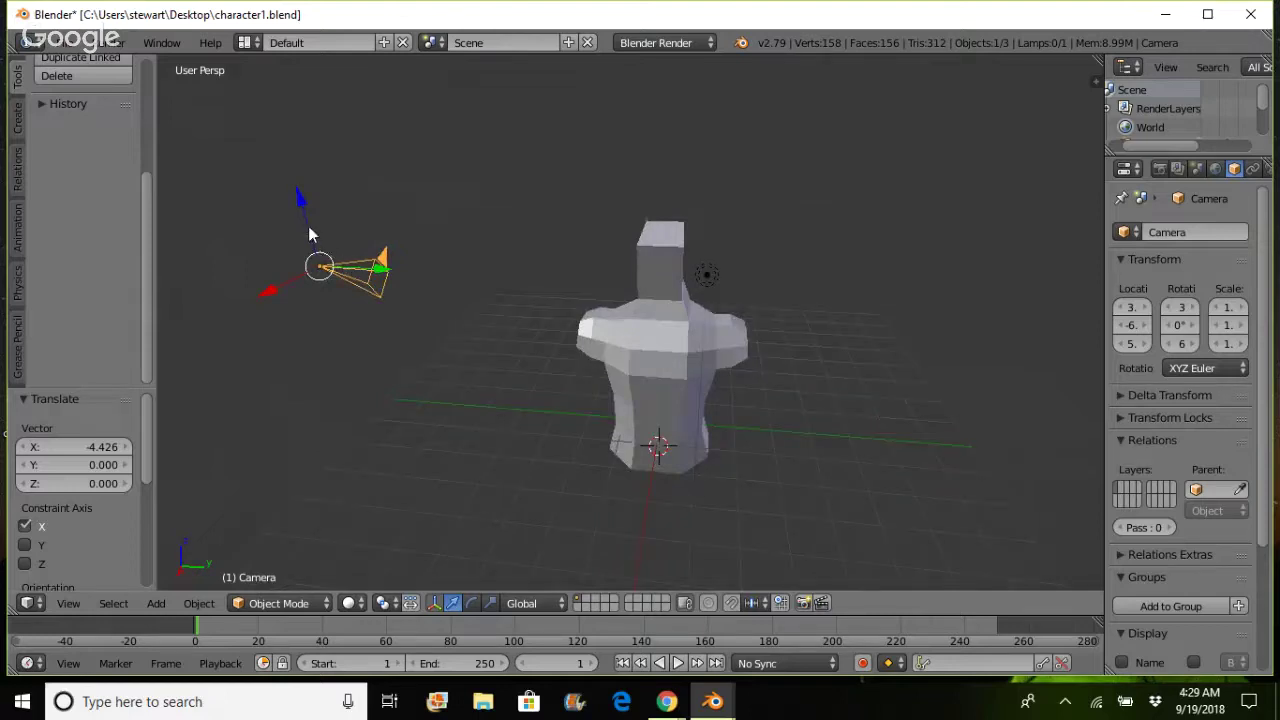
left_click_drag(305, 227, 407, 350)
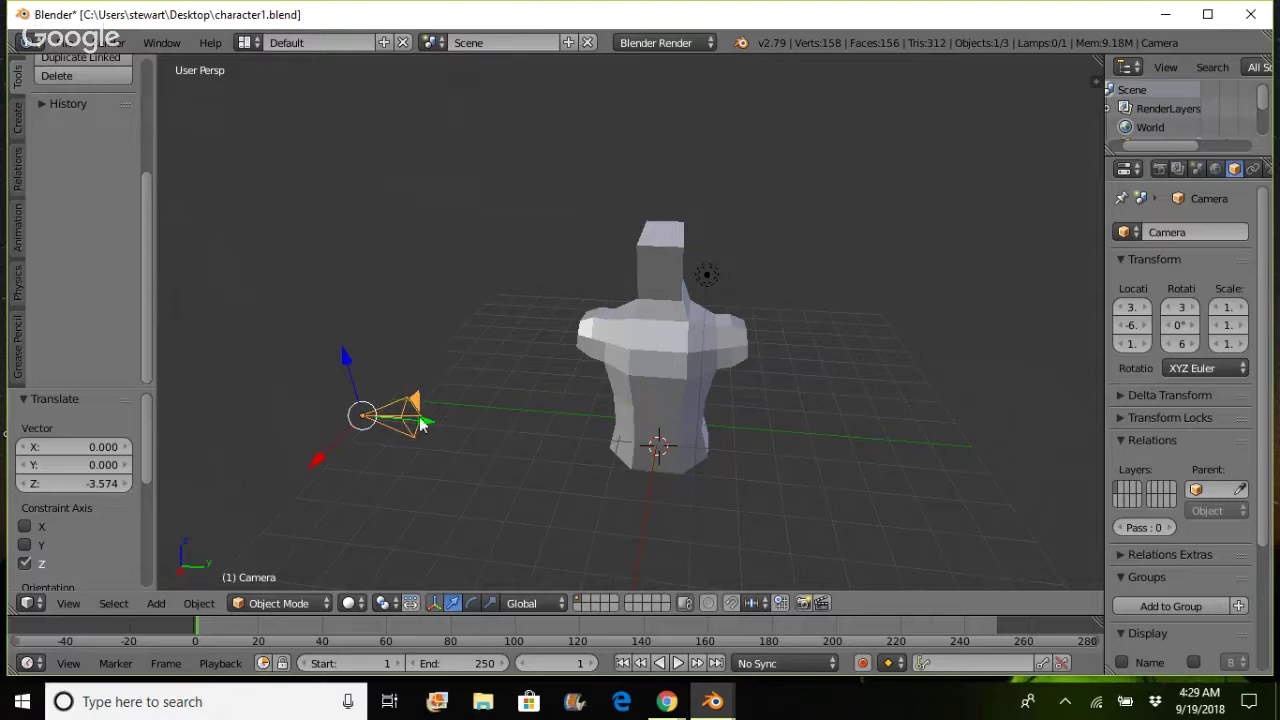
- Shift the camera about 0.669 along X and reposition it along Y, ending with moves of about -10.383 and 2.026
left_click_drag(421, 424, 680, 440)
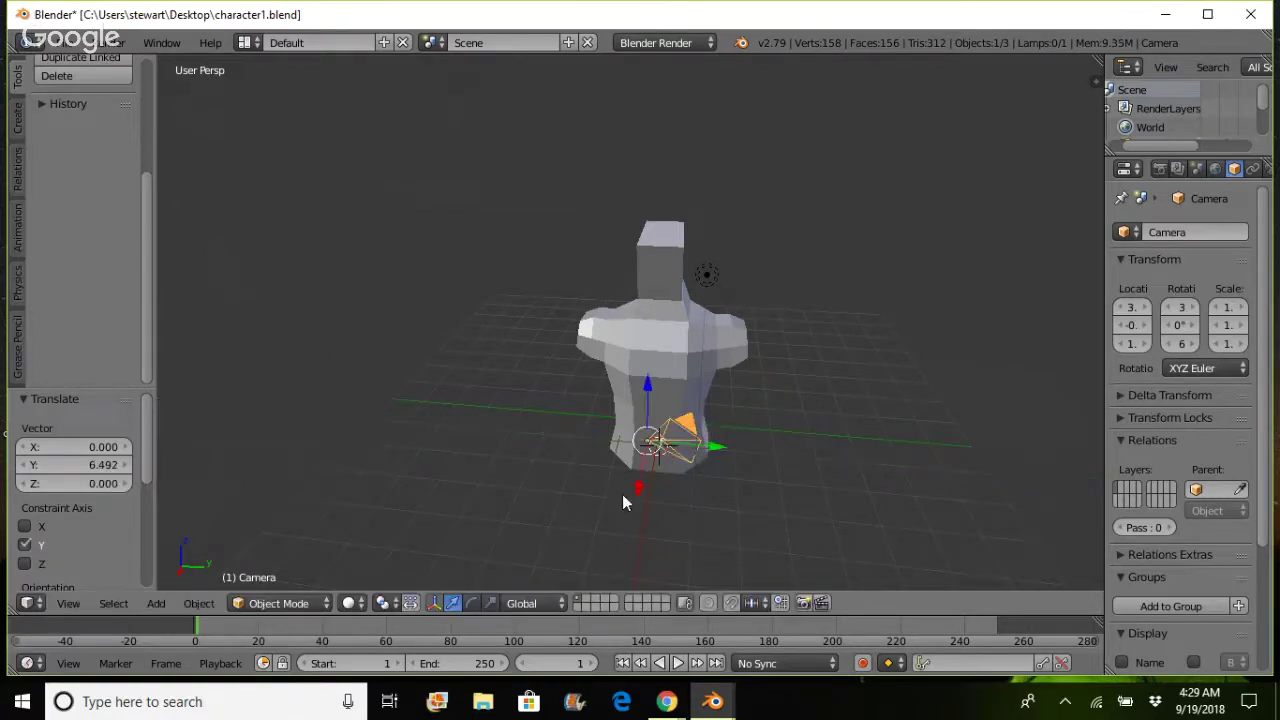
left_click_drag(634, 486, 607, 501)
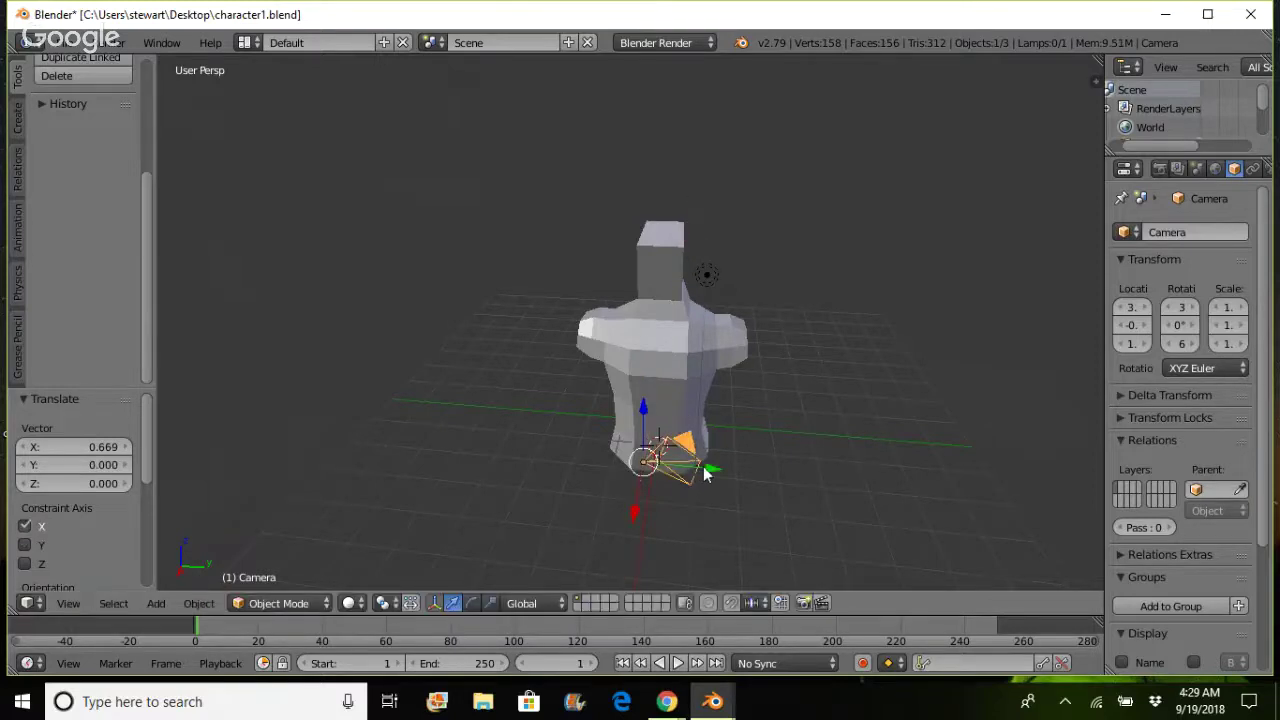
left_click_drag(706, 471, 473, 437)
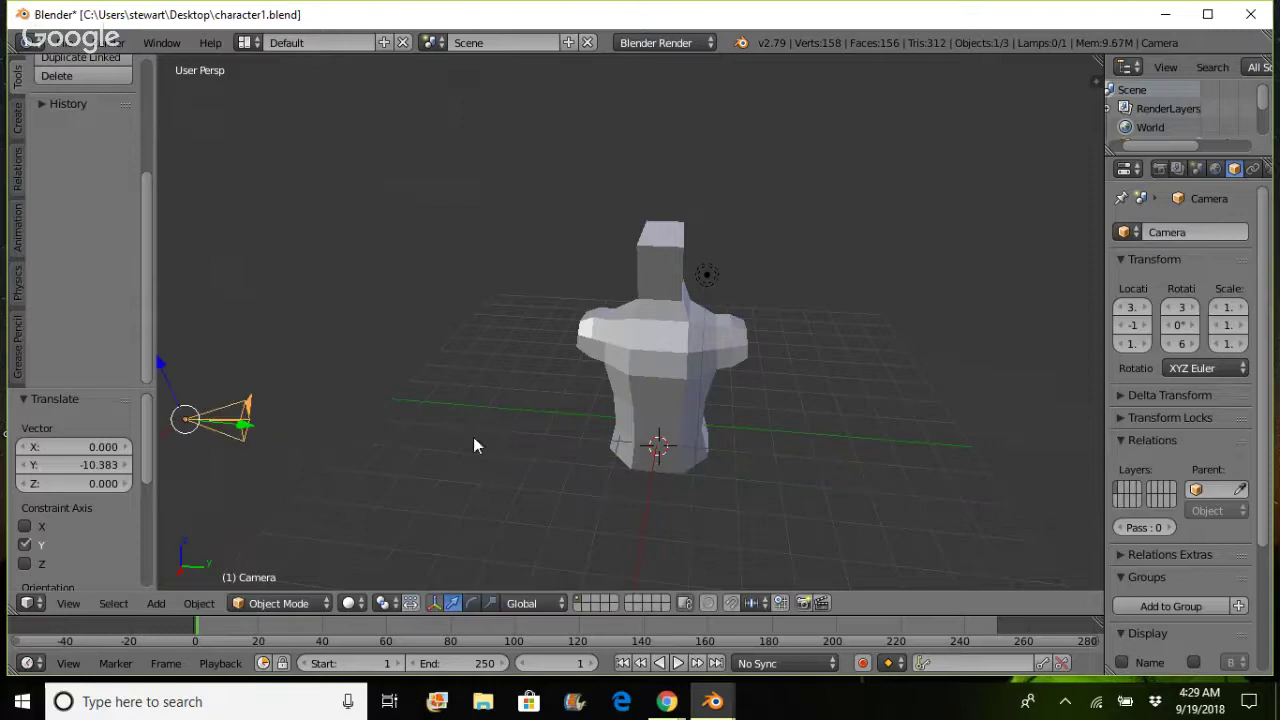
left_click_drag(241, 428, 318, 440)
middle_click_drag(574, 430, 584, 397)
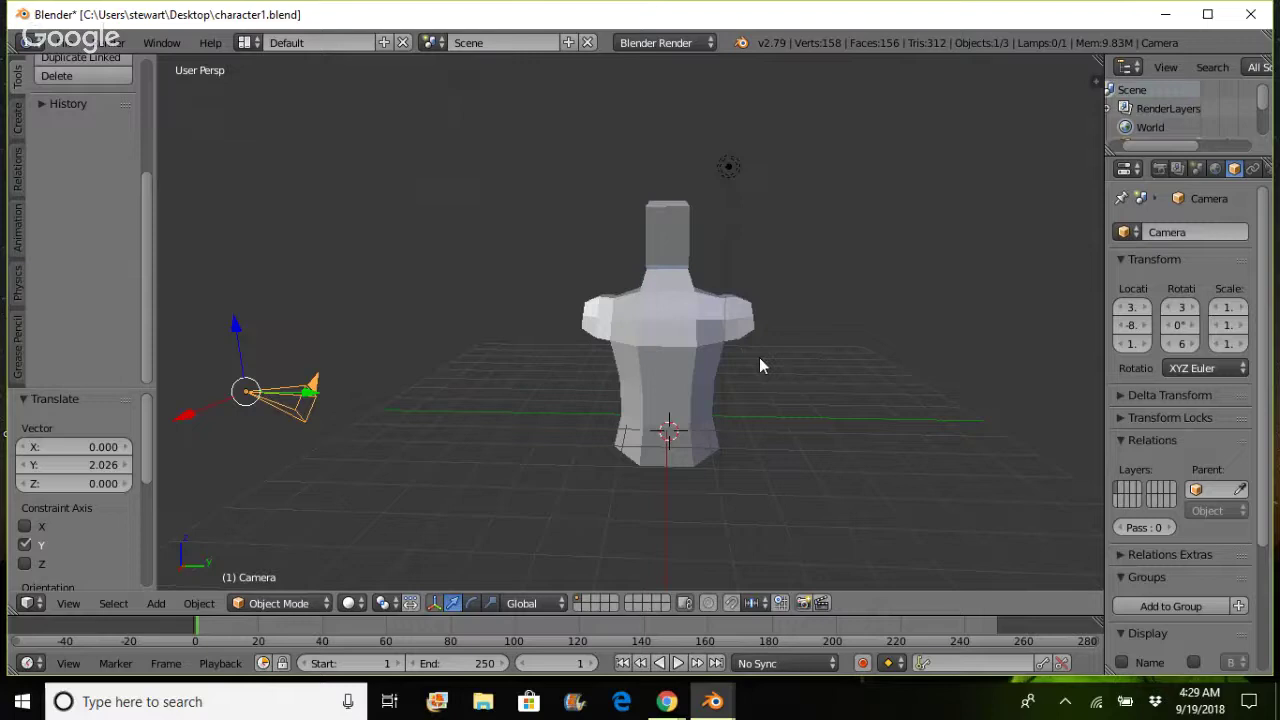
- Select the character mesh and return to editing it in vertex selection mode
middle_click_drag(759, 357, 761, 331, "ctrl")
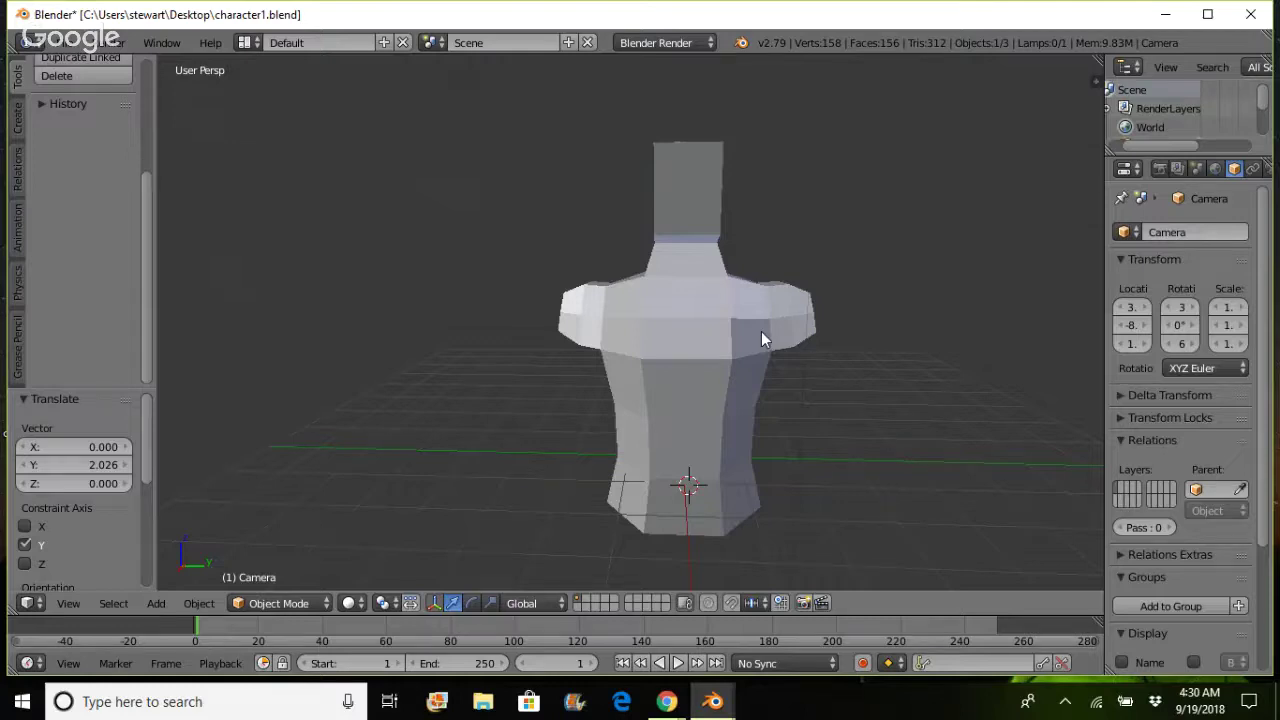
middle_click_drag(761, 331, 568, 357)
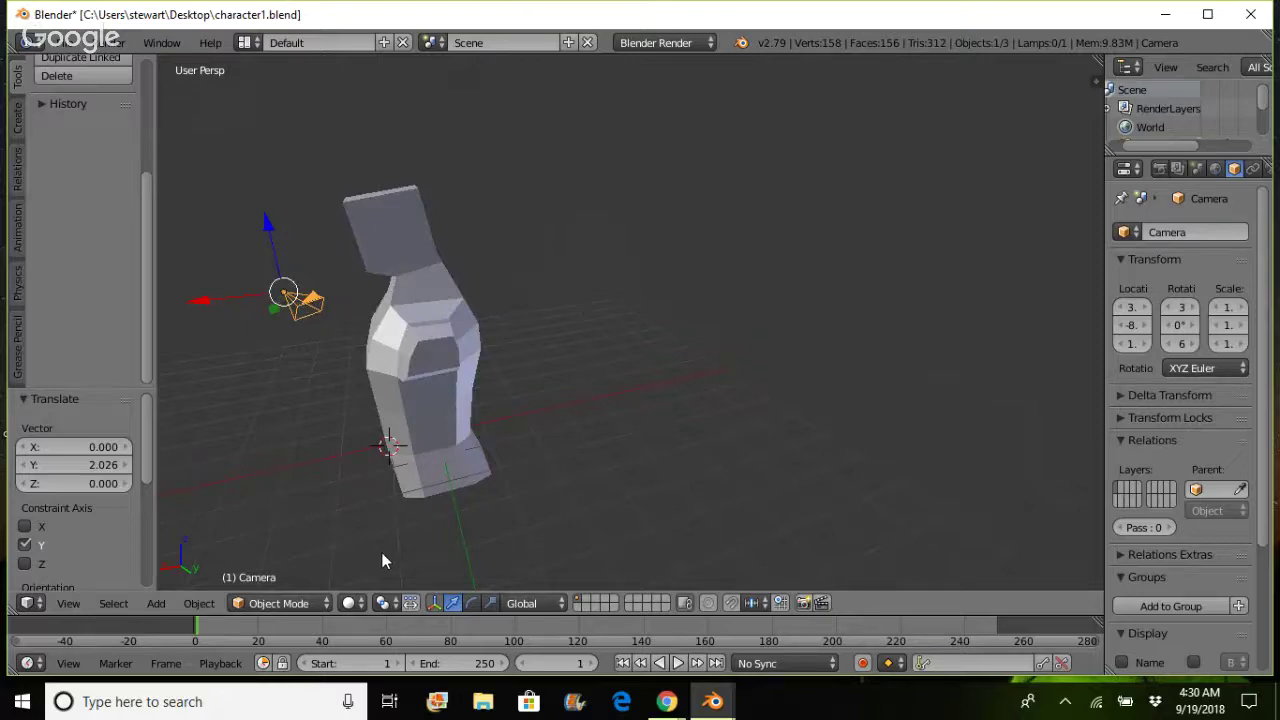
left_click(324, 603)
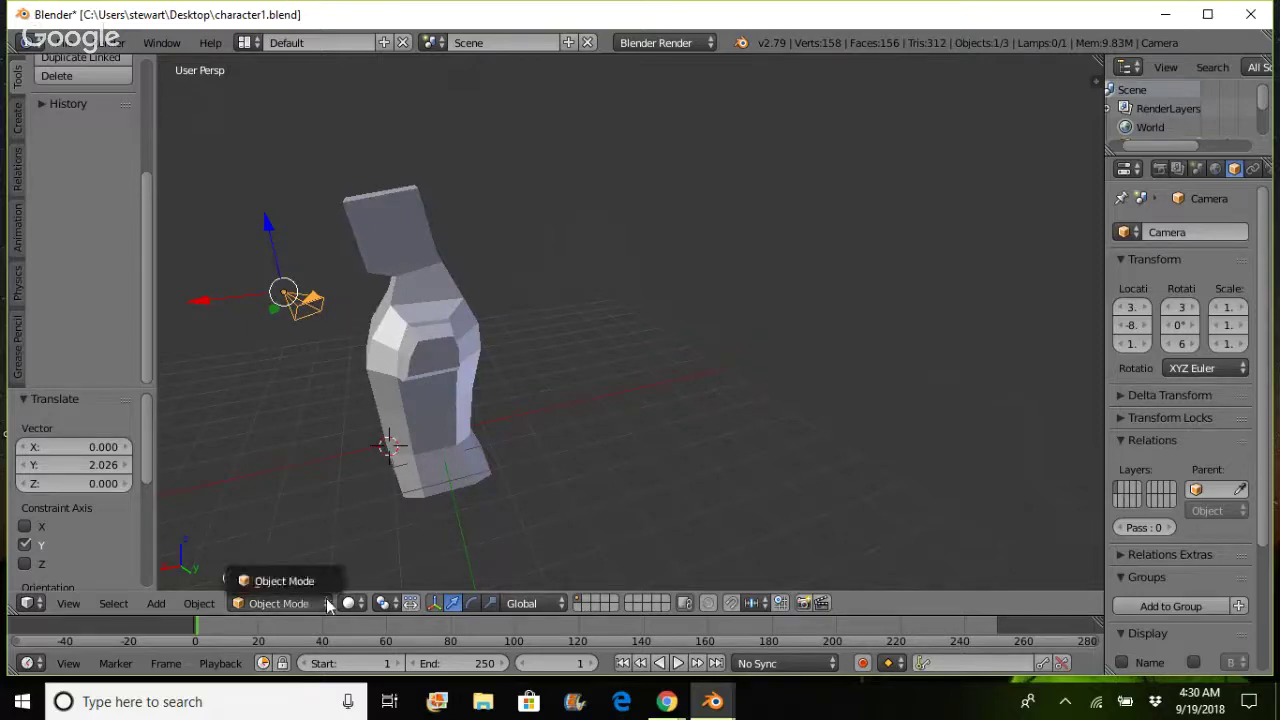
left_click(322, 600)
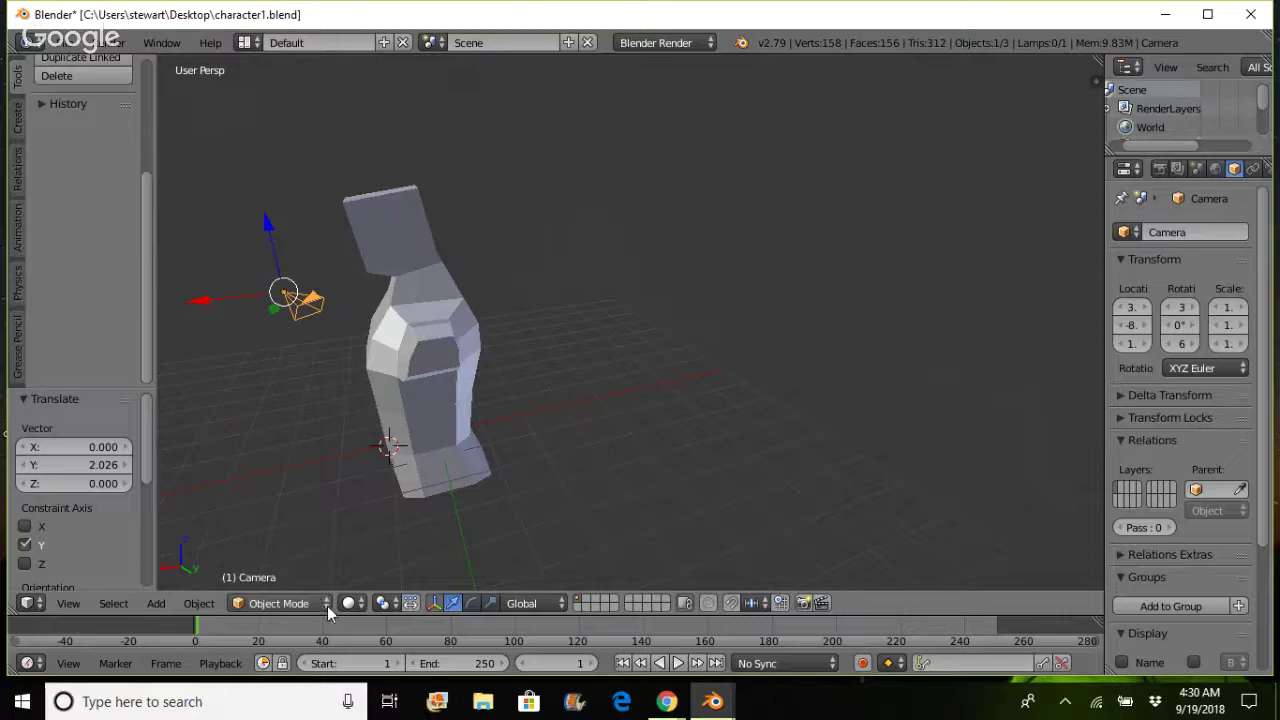
left_click(328, 606)
left_click(328, 606)
right_click(419, 327)
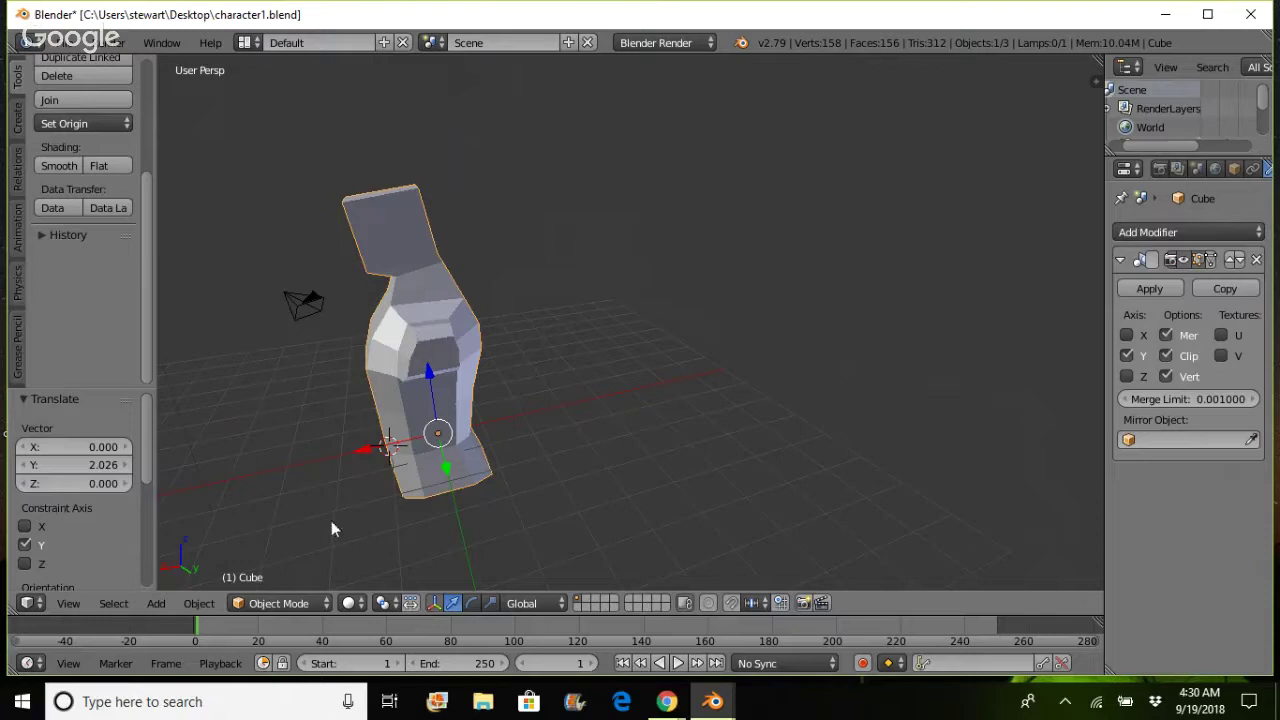
key("Tab")
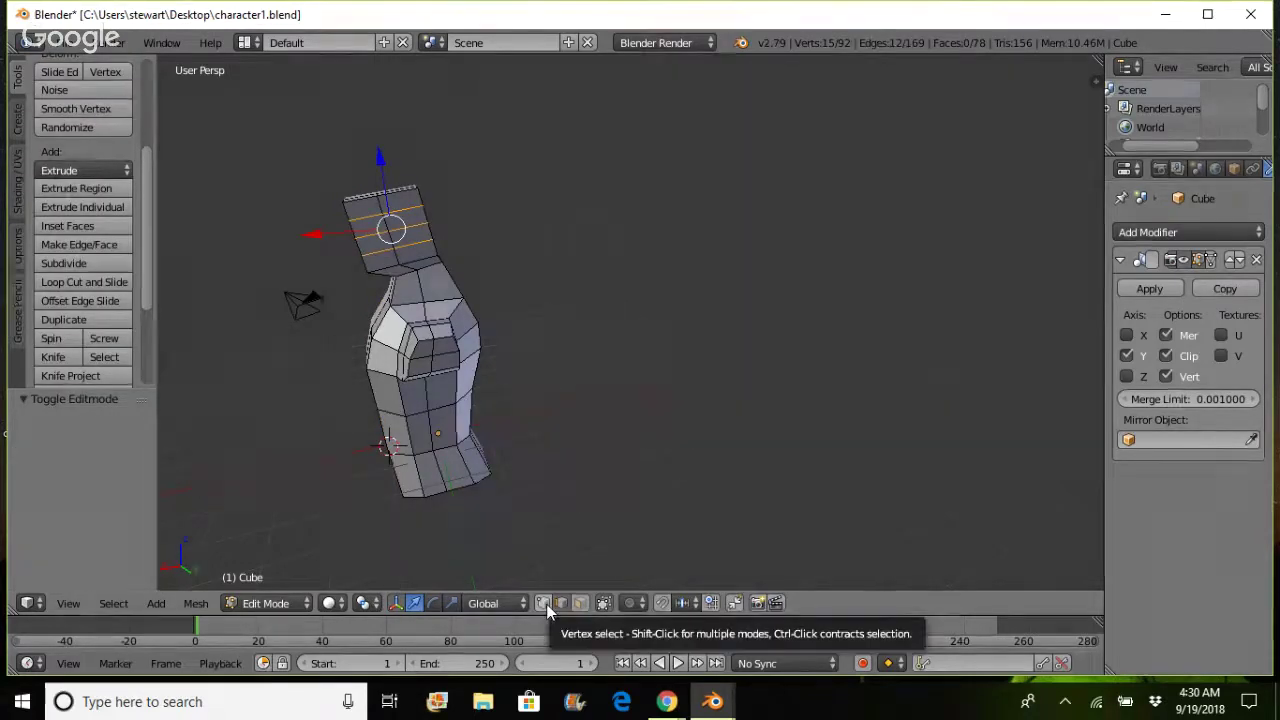
left_click(579, 603)
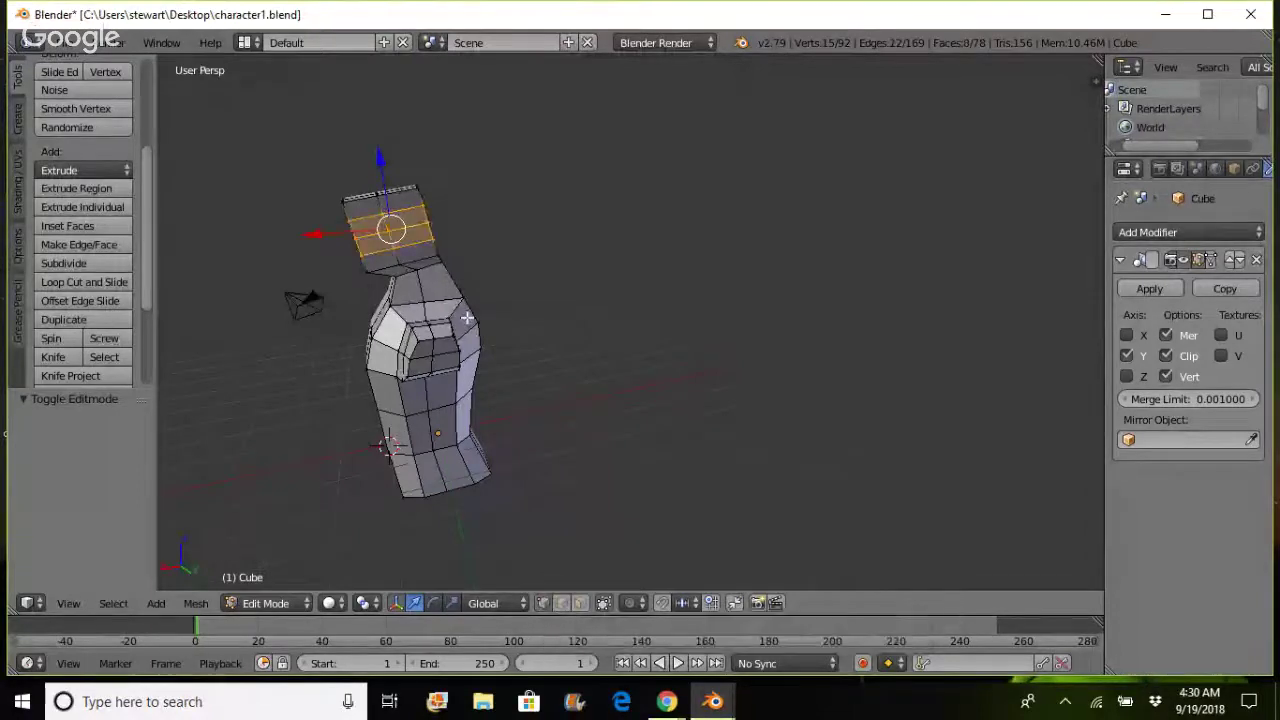
- Raise the back and side vertices at the base of the neck along Z by about 0.285 and 0.307
right_click(462, 293)
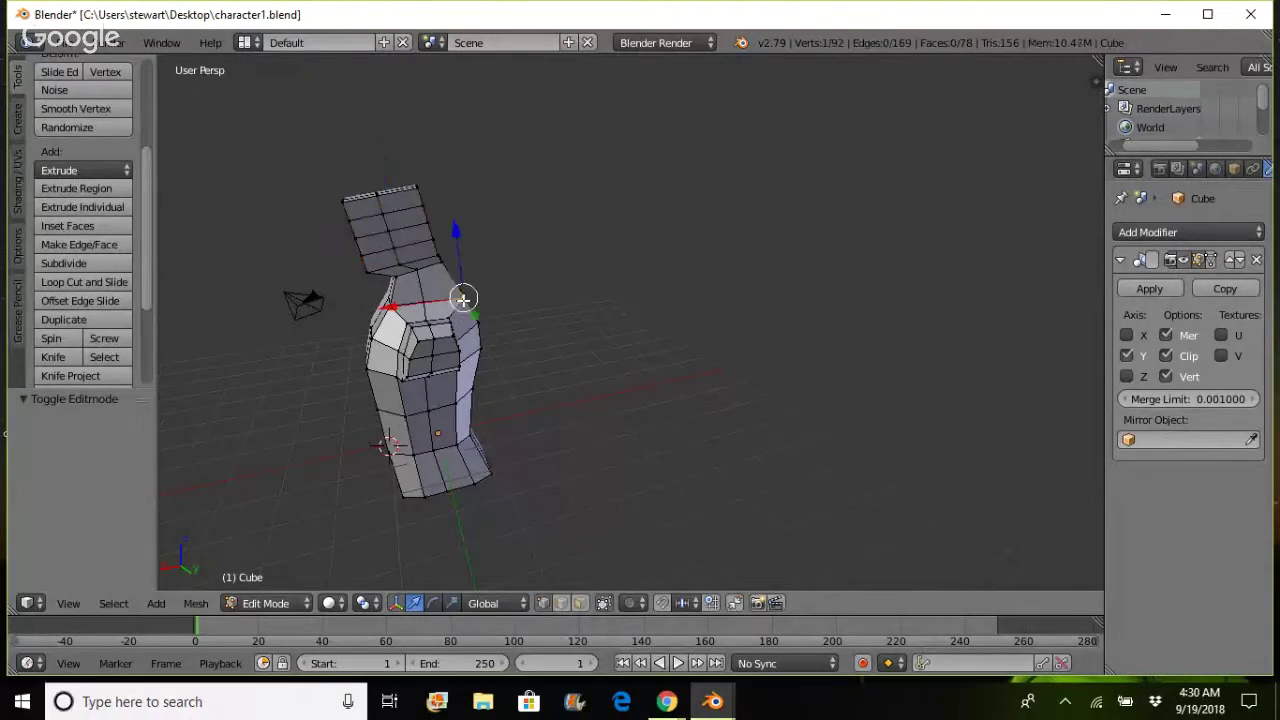
key("g")
key("z")
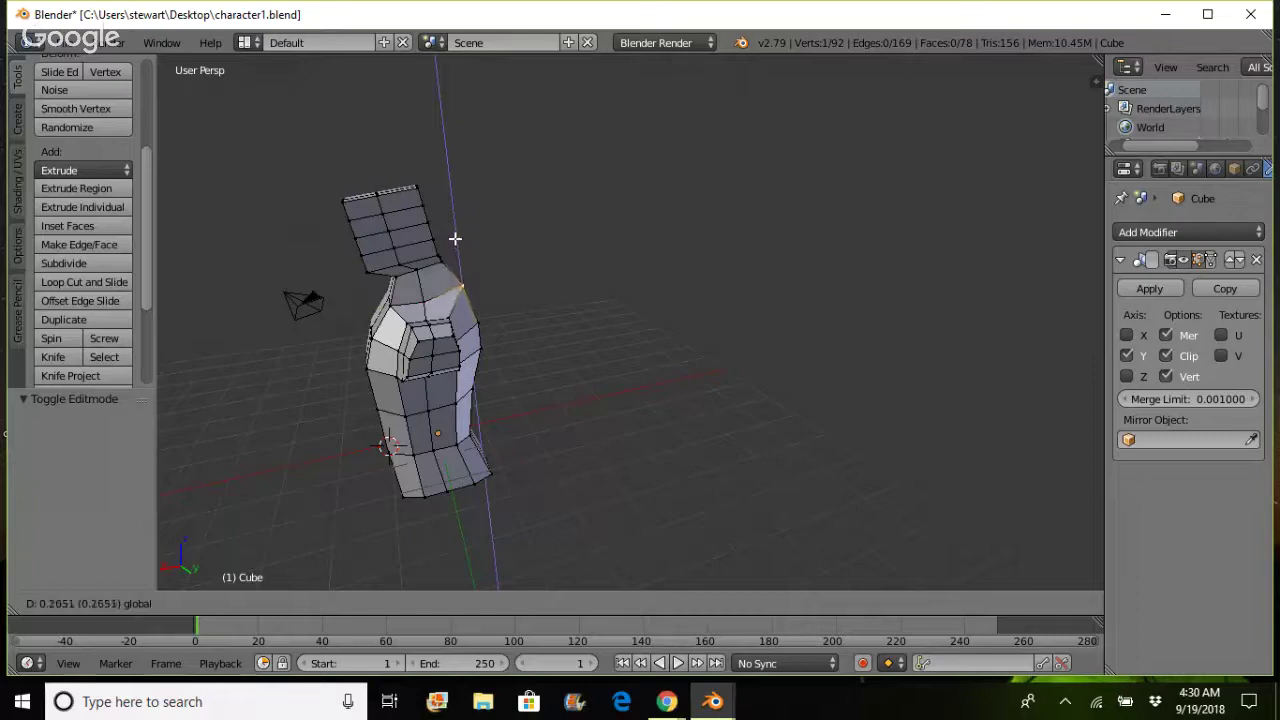
left_click(458, 239)
right_click(425, 300)
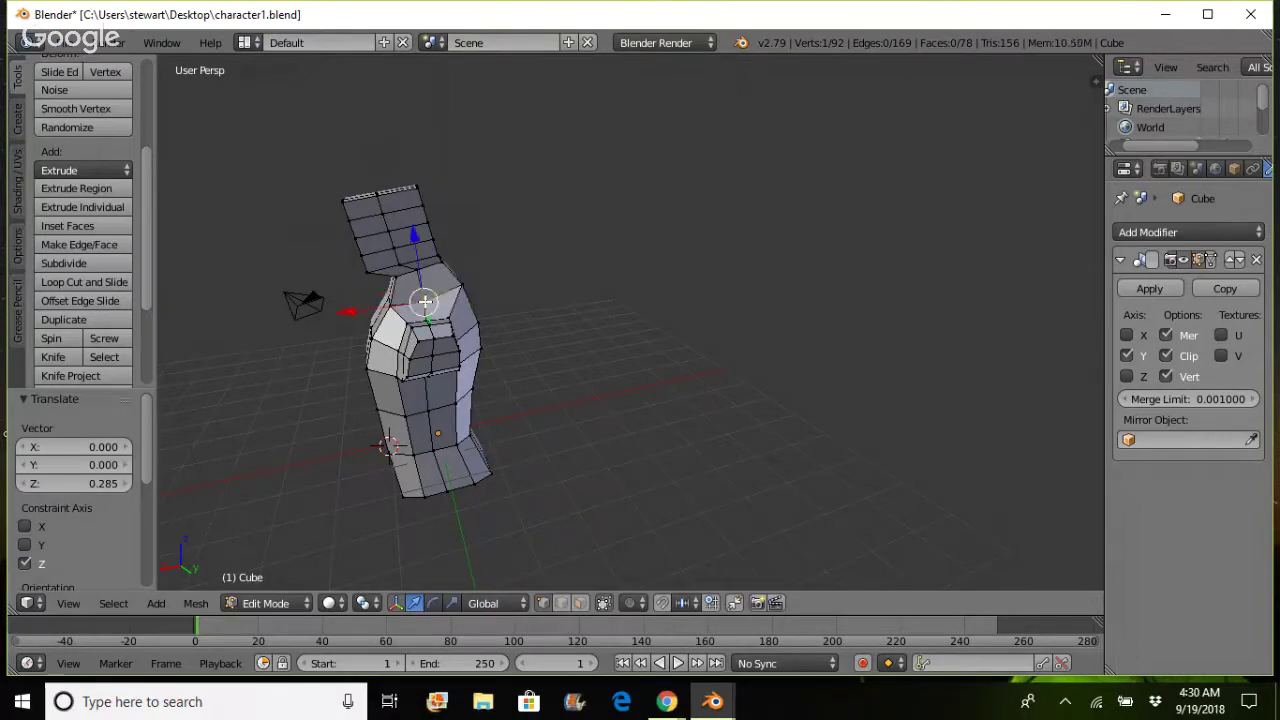
key("g")
key("z")
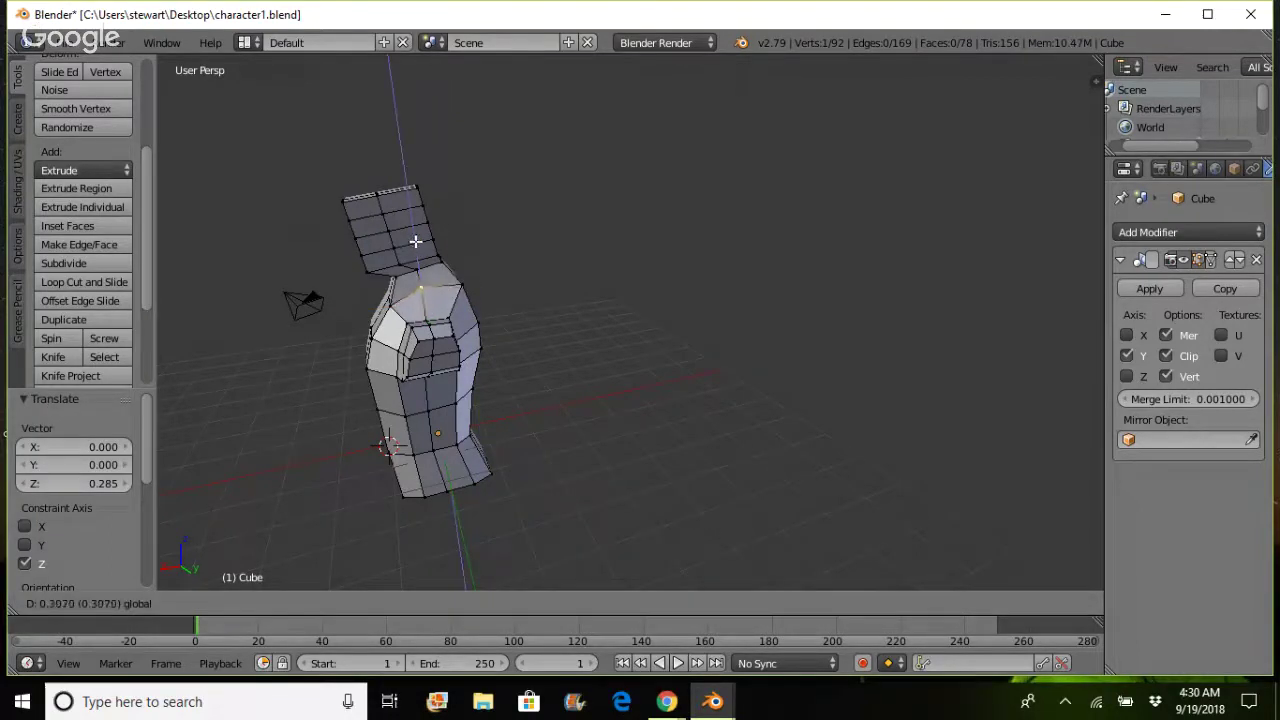
left_click(415, 241)
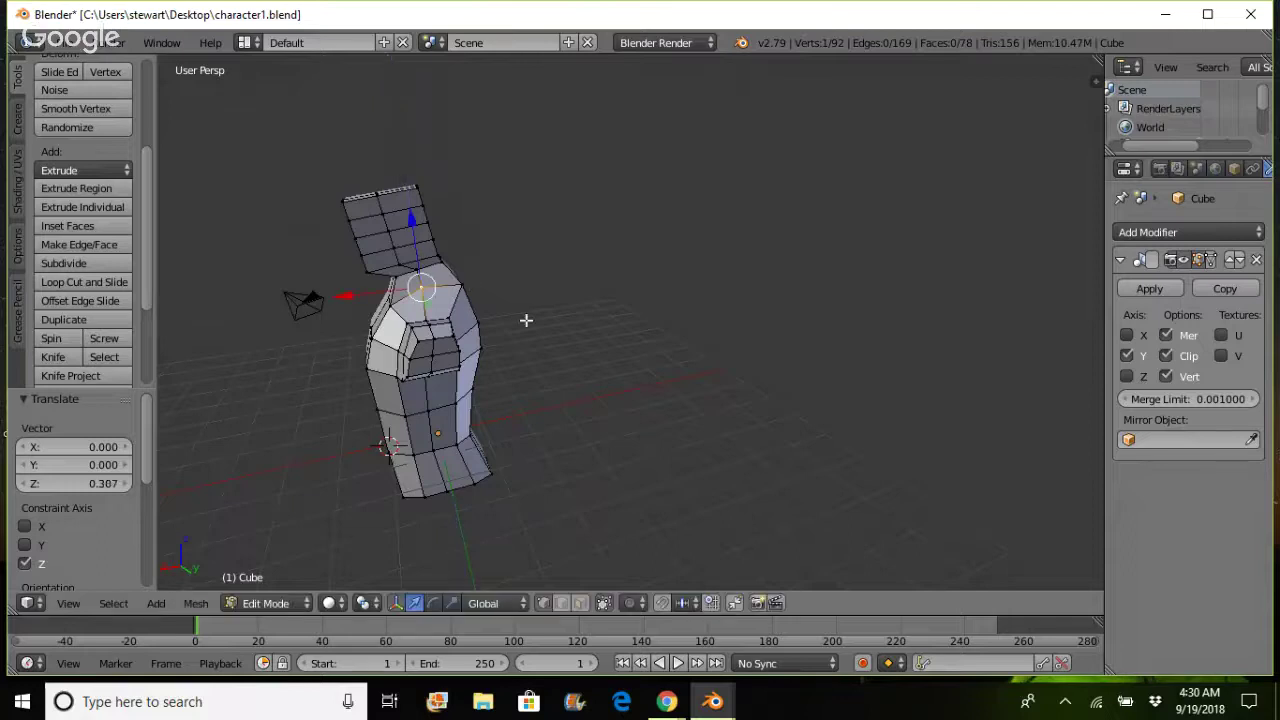
- Raise two neighbouring vertices on top of the shoulder along Z by about 0.150 and 0.112
middle_click_drag(595, 344, 674, 328)
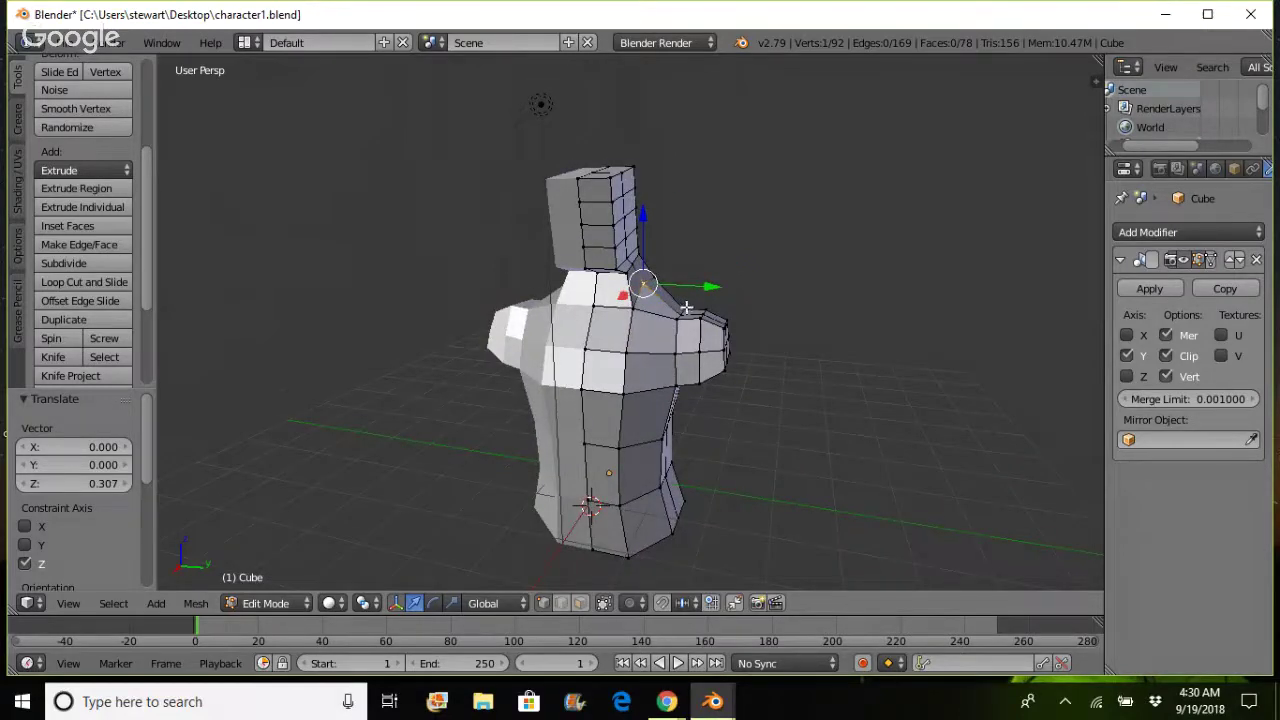
left_click(687, 307)
left_click(593, 509)
right_click(684, 305)
key("g")
key("z")
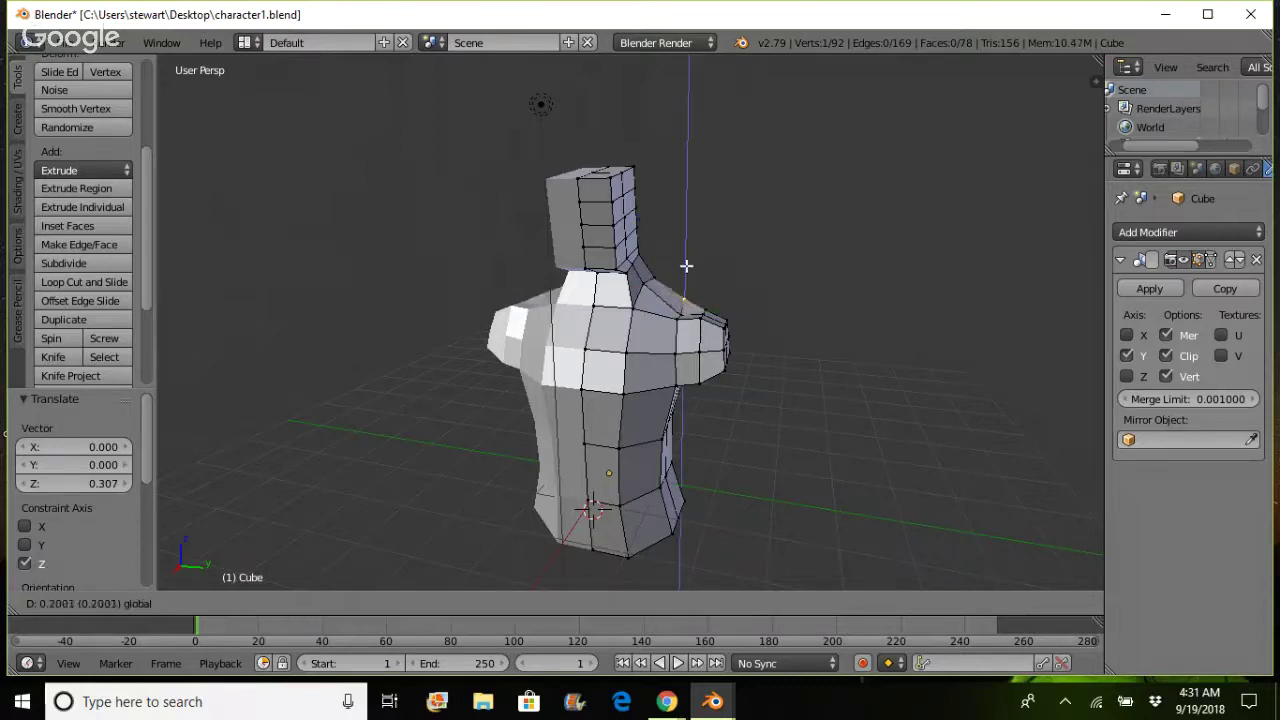
left_click(686, 269)
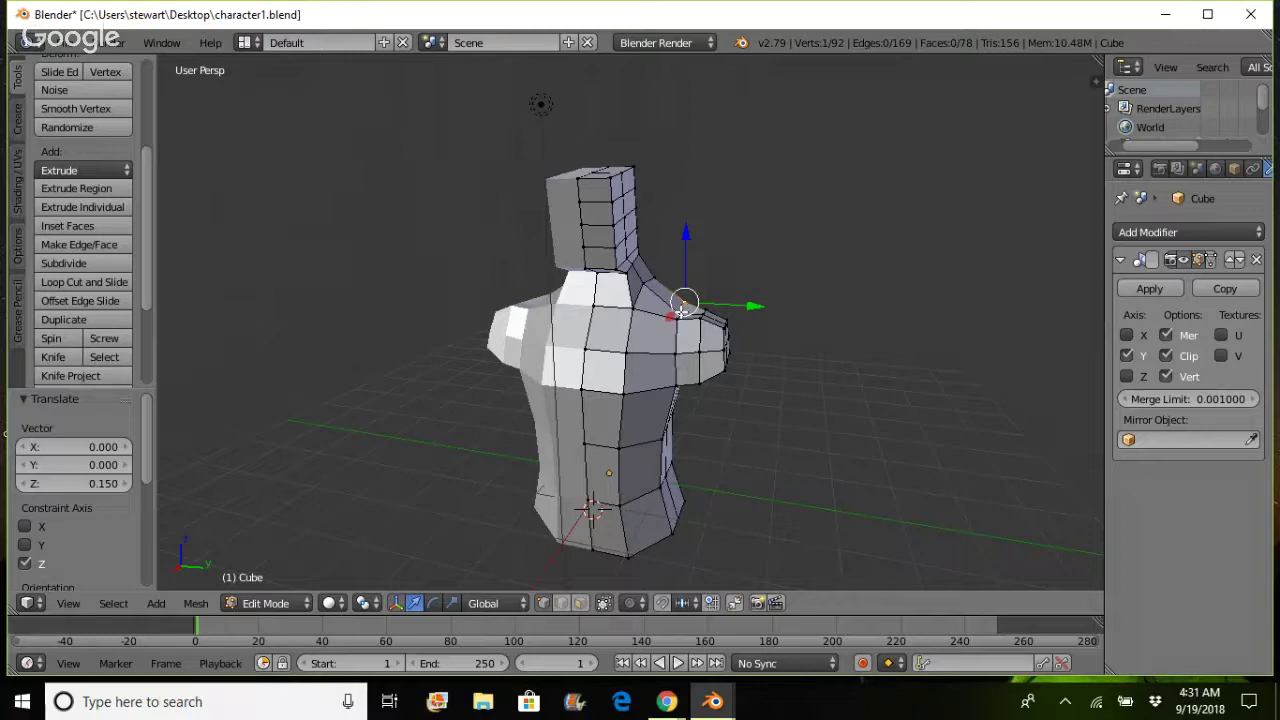
right_click(681, 315)
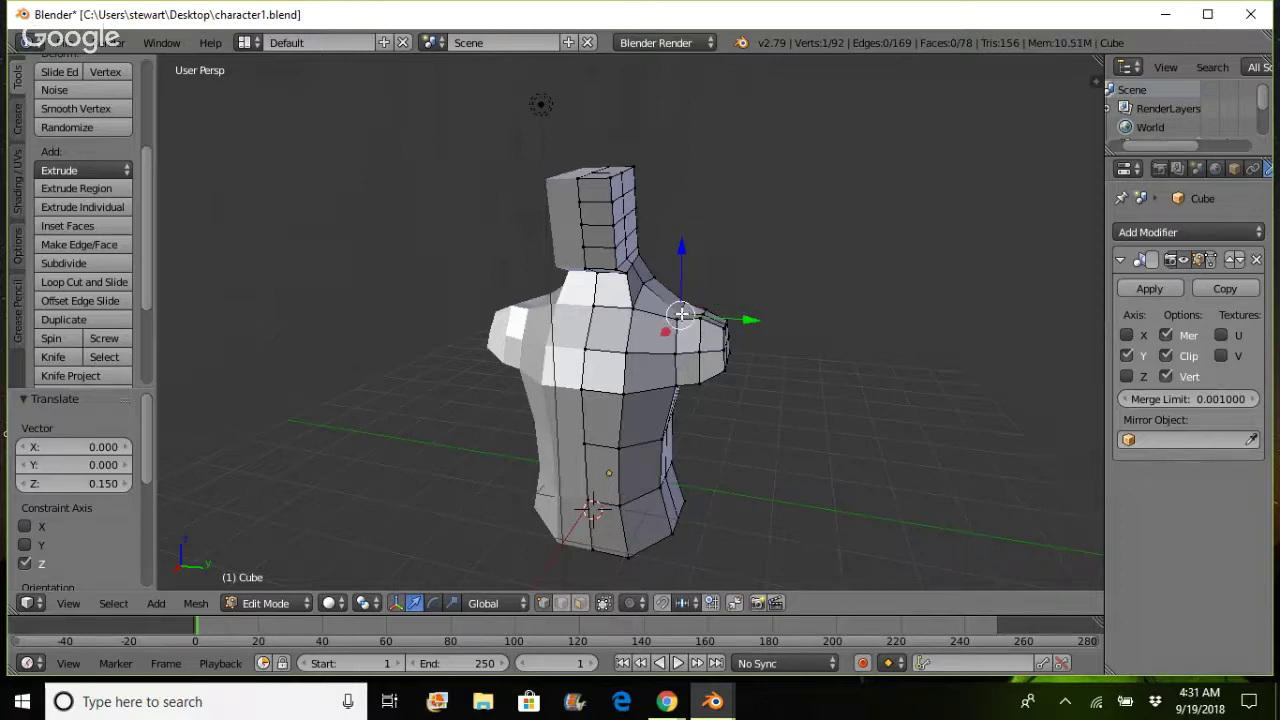
key("g")
key("z")
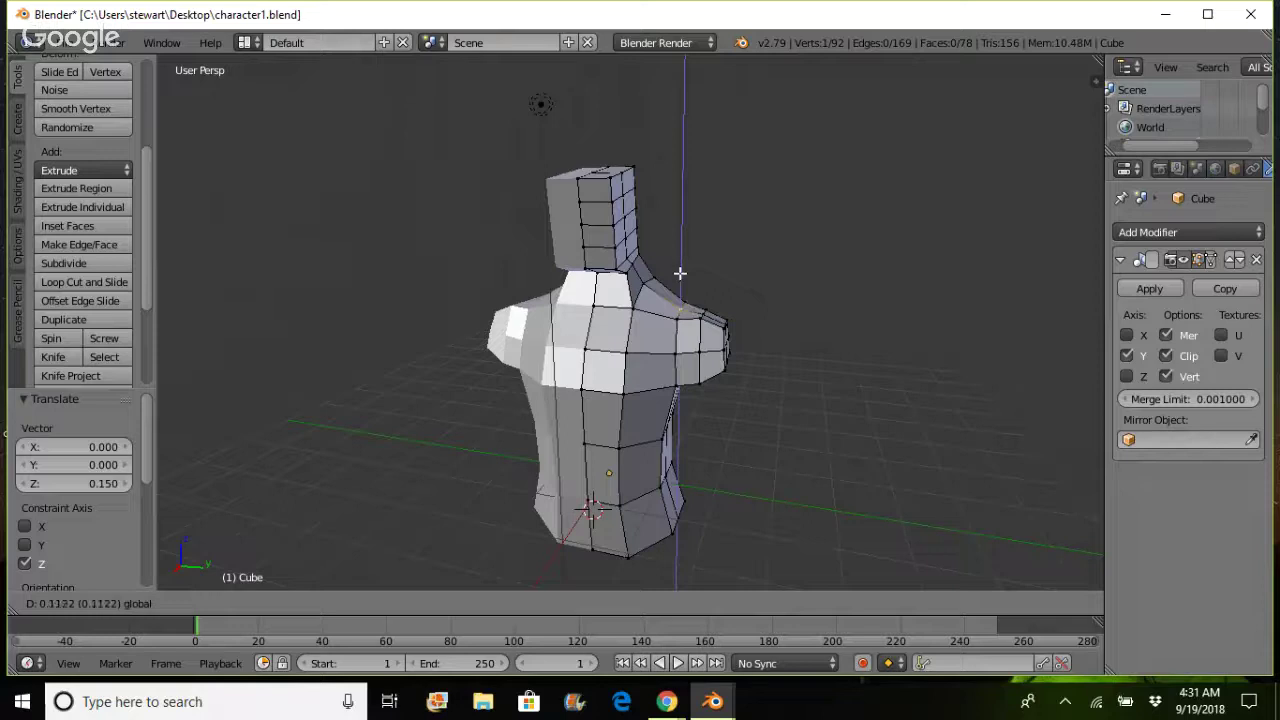
left_click(680, 272)
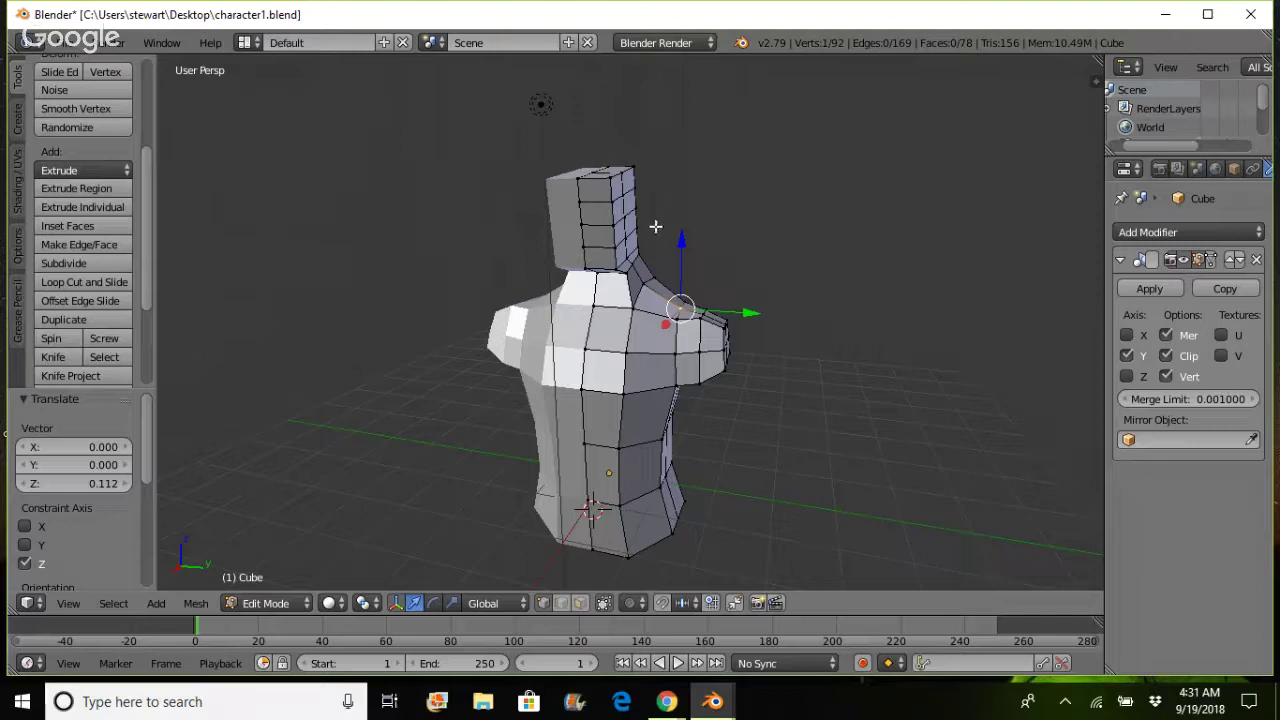
- Pull two centre-line vertices on the front of the head forward along X, the middle one about 0.176 and the upper one about 0.210
right_click(581, 225)
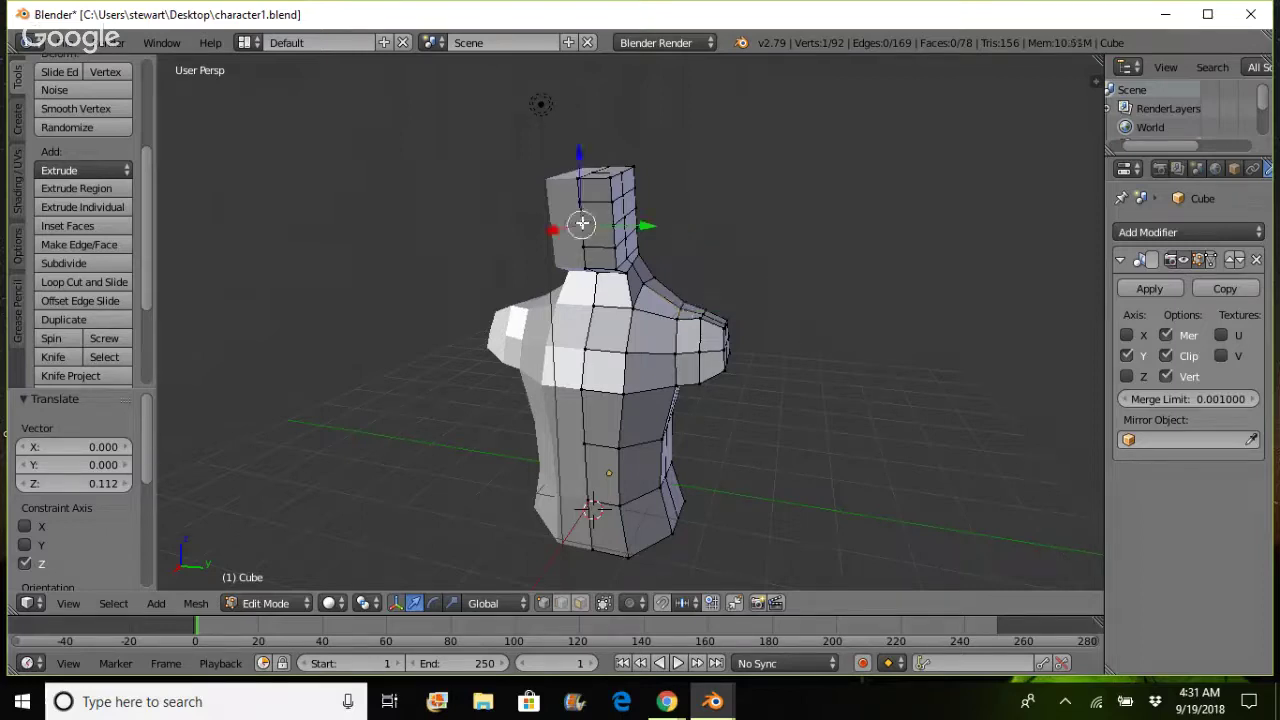
left_click_drag(557, 230, 563, 220)
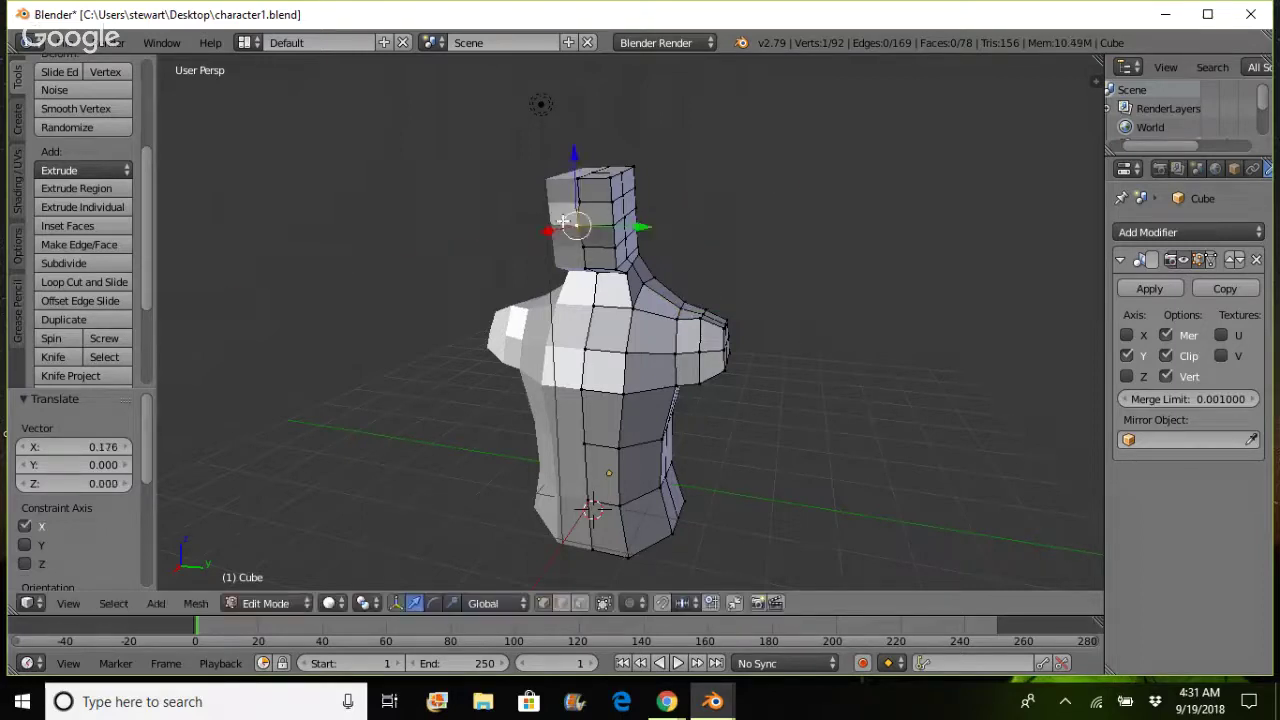
right_click(578, 203)
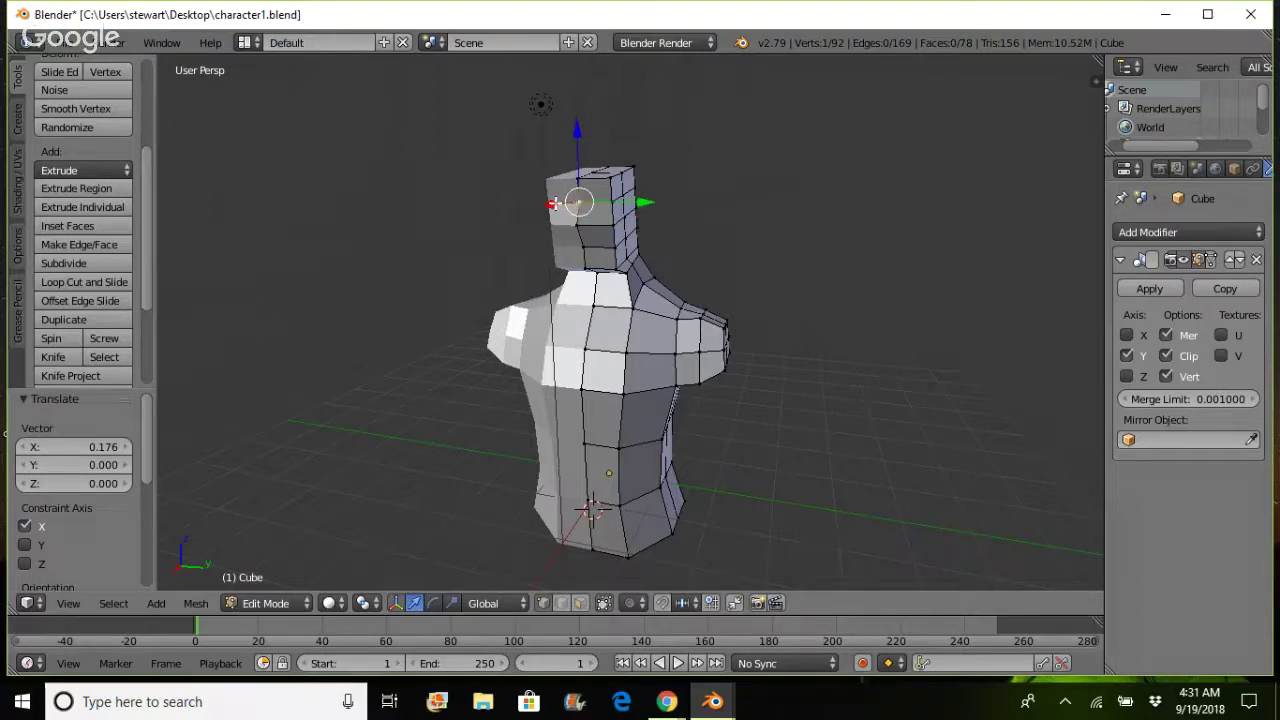
left_click_drag(552, 203, 546, 205)
- Raise the centre vertex on top of the head by about 0.138 along Z
left_click(594, 170)
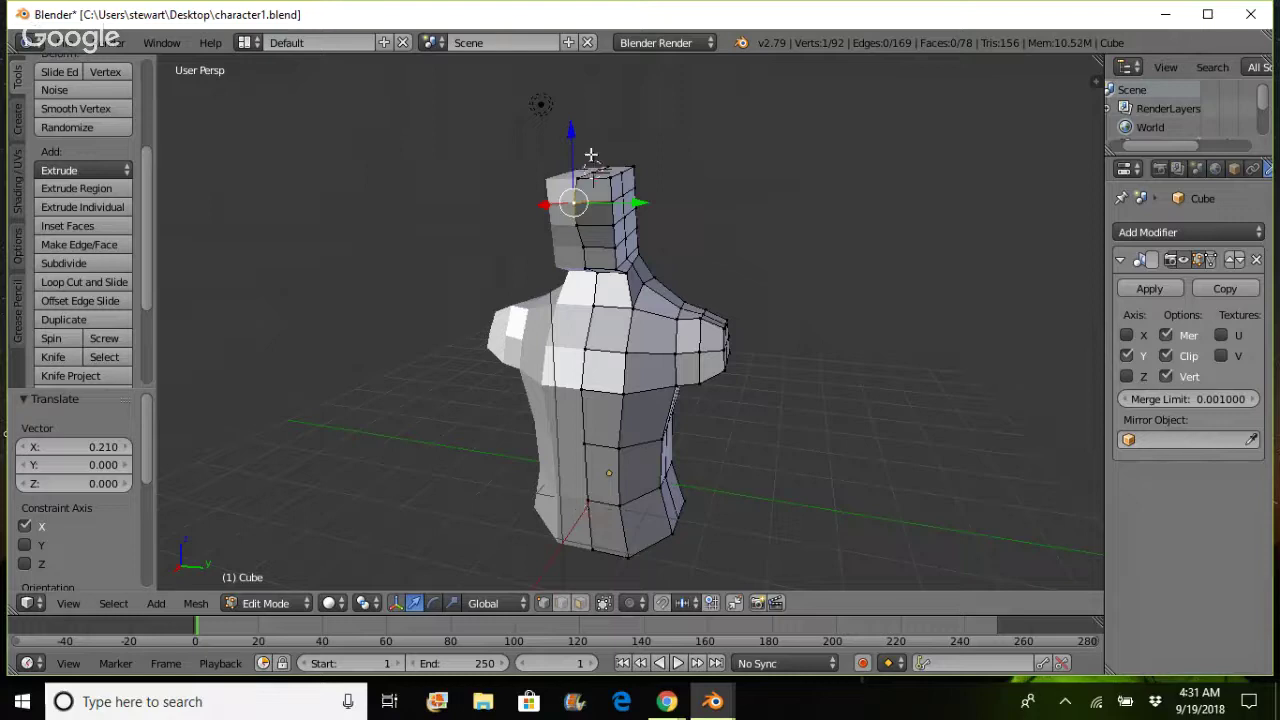
left_click(598, 511)
right_click(592, 172)
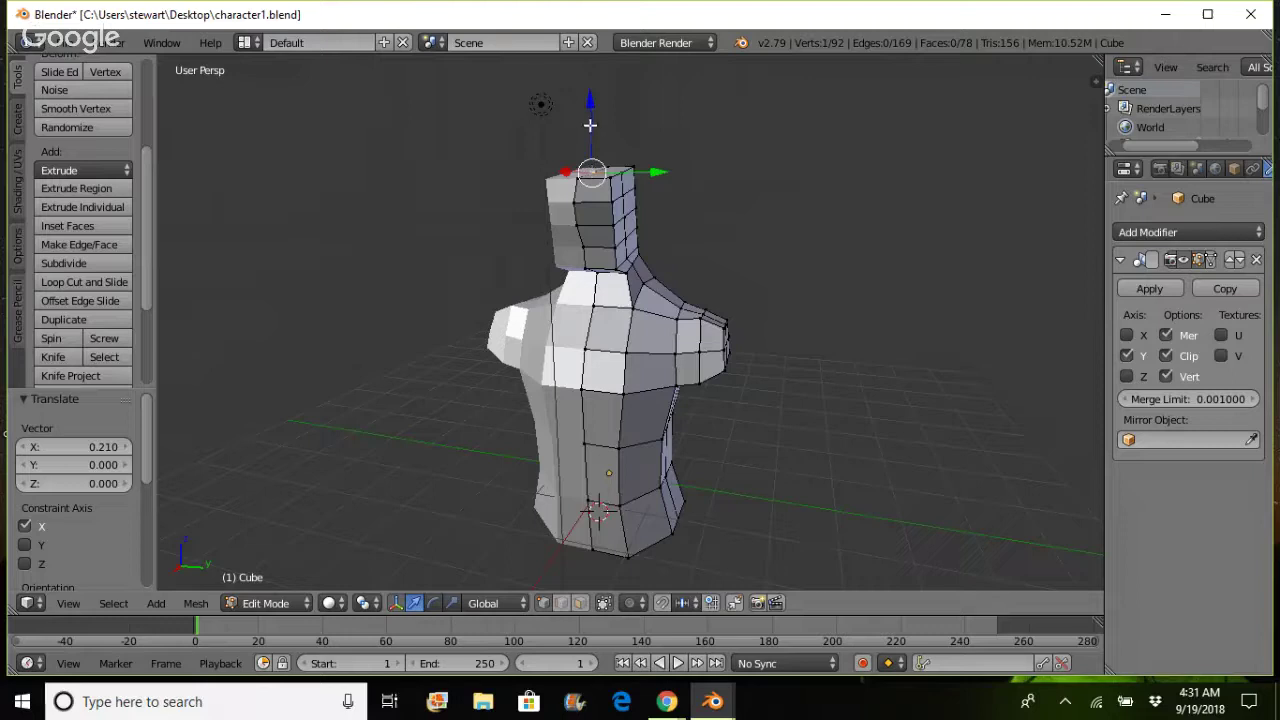
left_click_drag(590, 125, 590, 115)
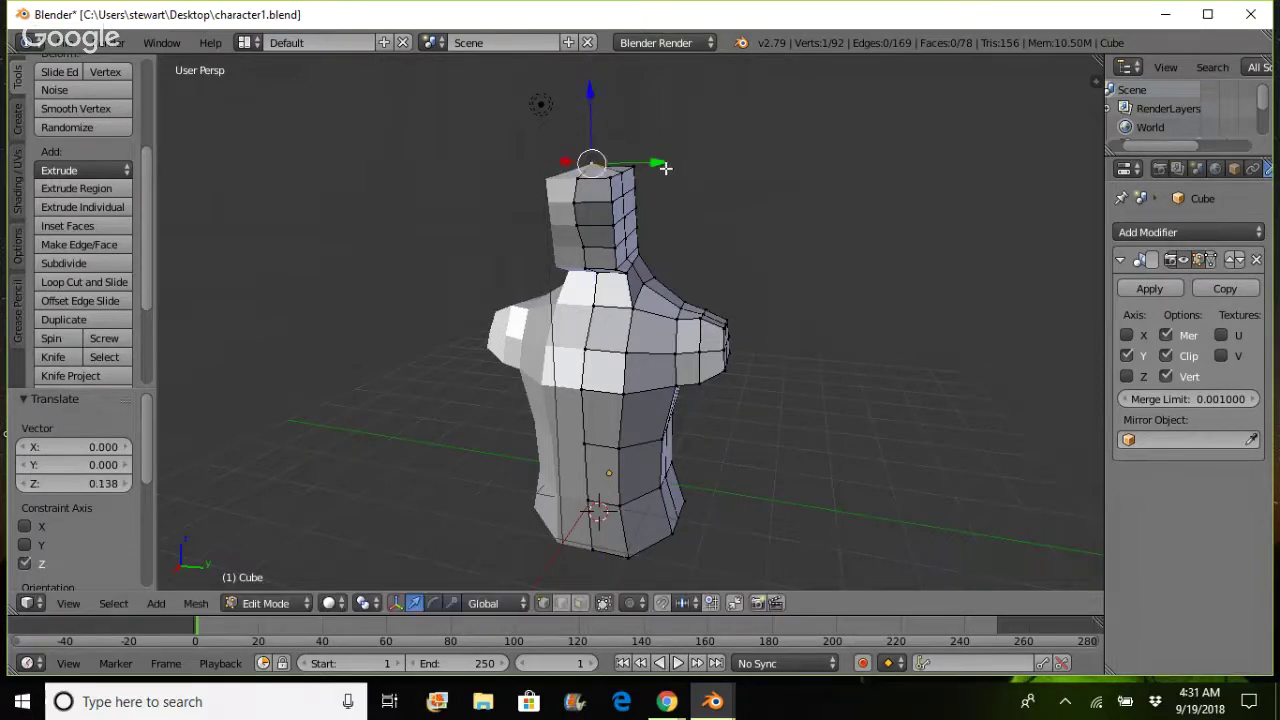
- Move the head's front top corner vertex inward by about 0.179 along Y
left_click(612, 175)
left_click(612, 177)
left_click(931, 431)
right_click(609, 176)
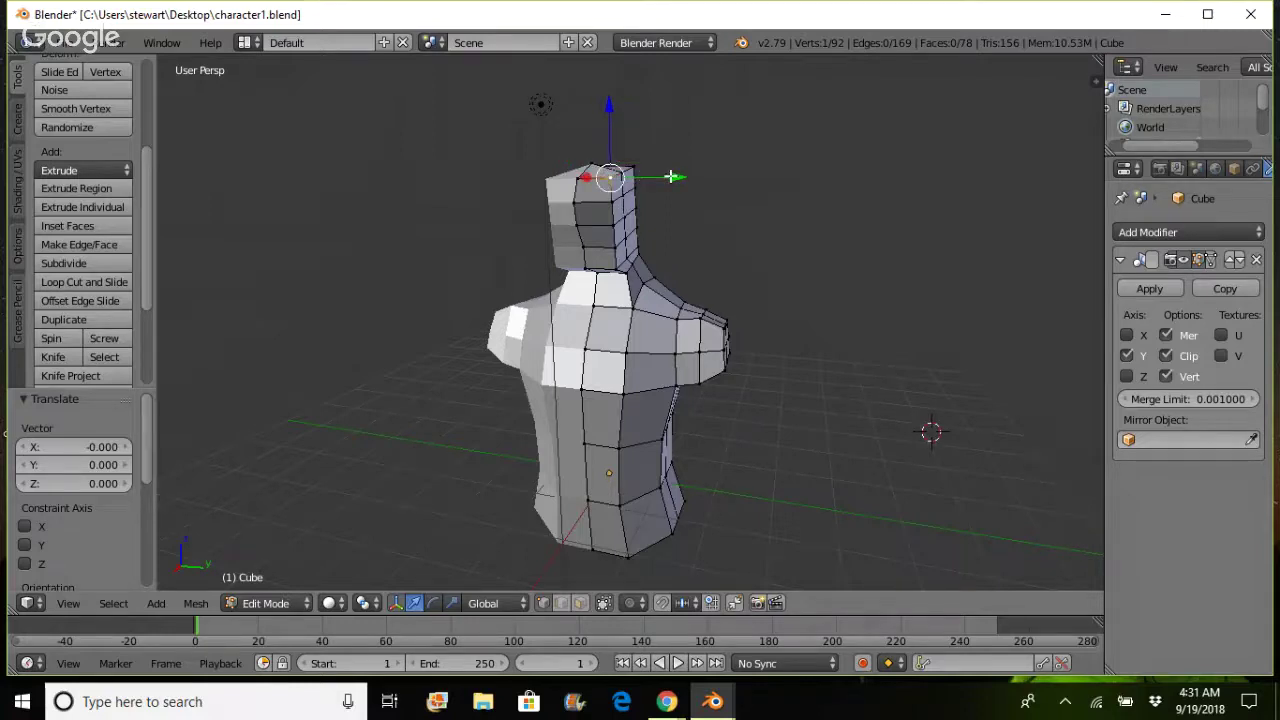
left_click_drag(670, 176, 667, 166)
- Move the head's rear top corner vertex forward about 0.300 along X and its front top corner vertex back about 0.188
right_click(633, 166)
middle_click_drag(740, 234, 651, 249)
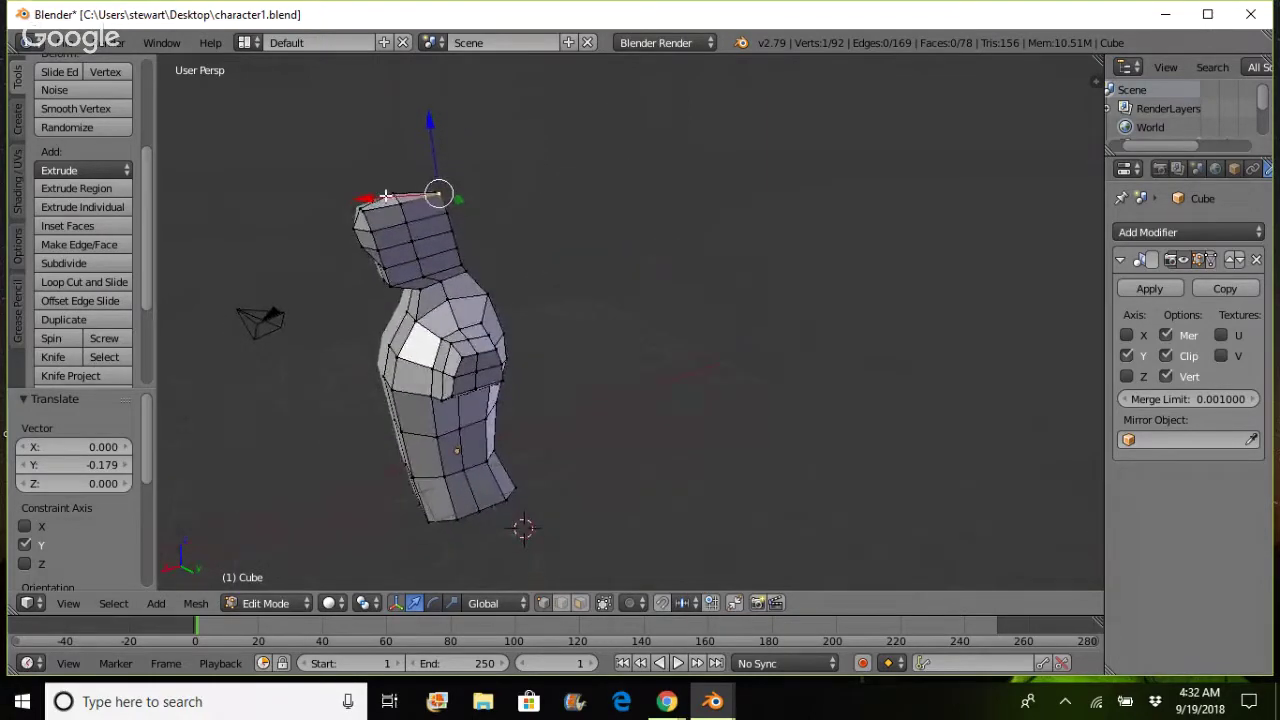
left_click_drag(383, 197, 366, 200)
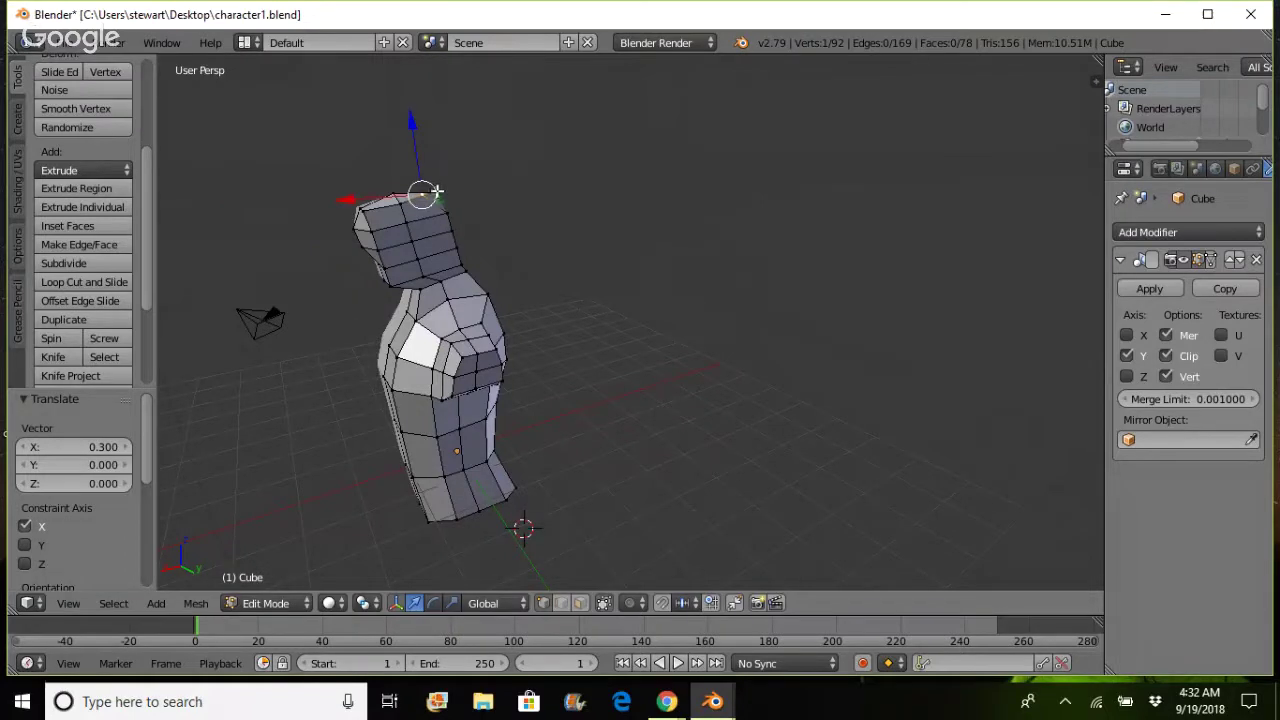
right_click(362, 210)
left_click_drag(304, 214, 318, 213)
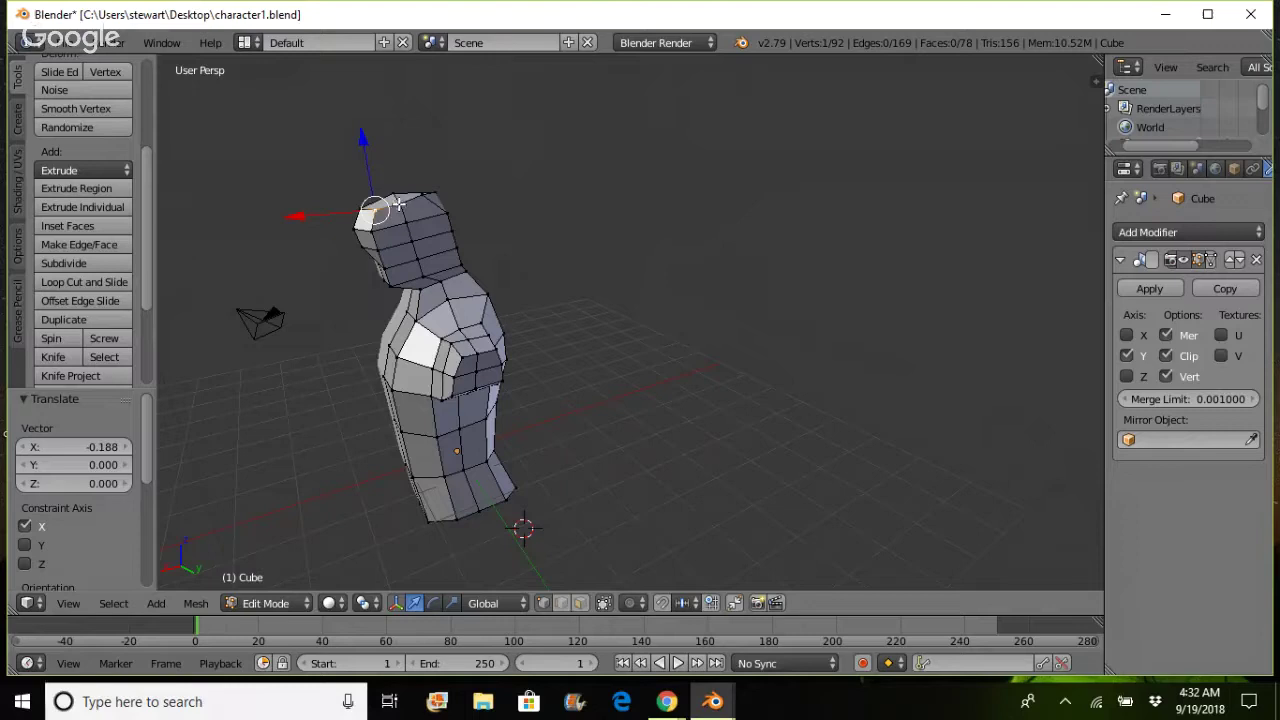
- Raise the middle vertex of the head's top side edge about 0.126 along Z and lower the rear top vertex about 0.085
left_click(398, 204)
left_click(594, 349)
right_click(398, 204)
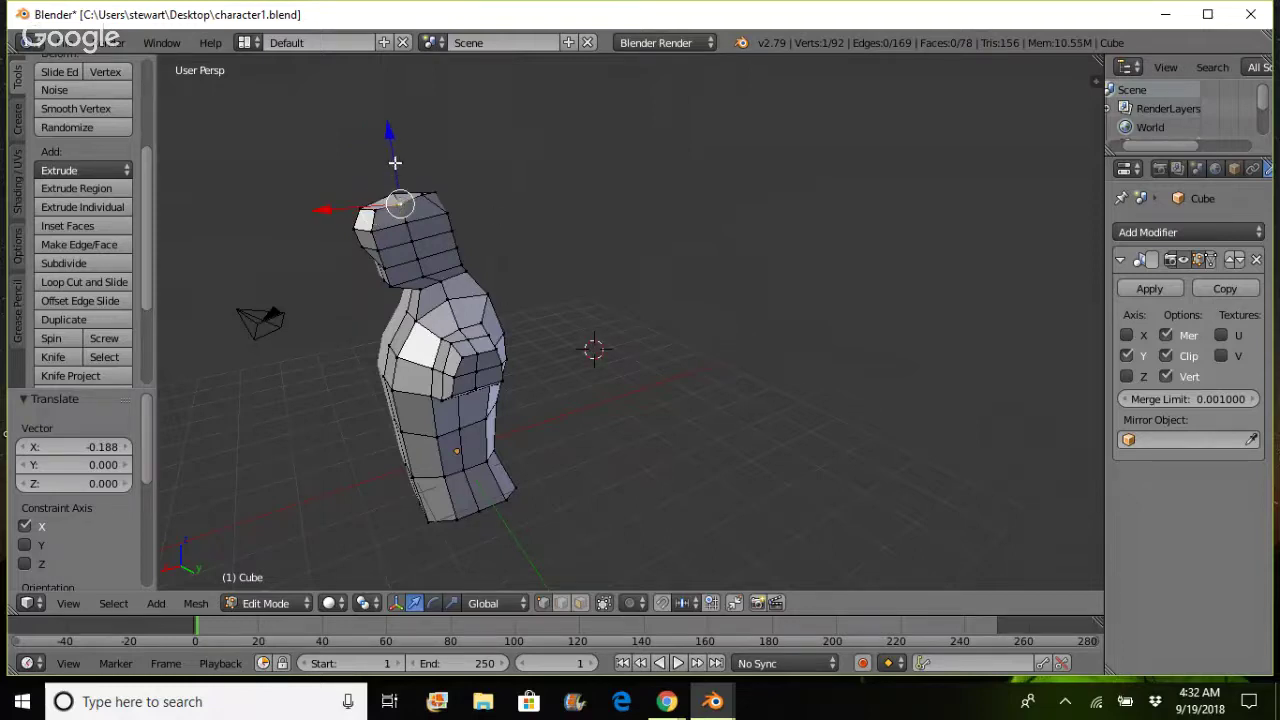
left_click_drag(394, 160, 394, 152)
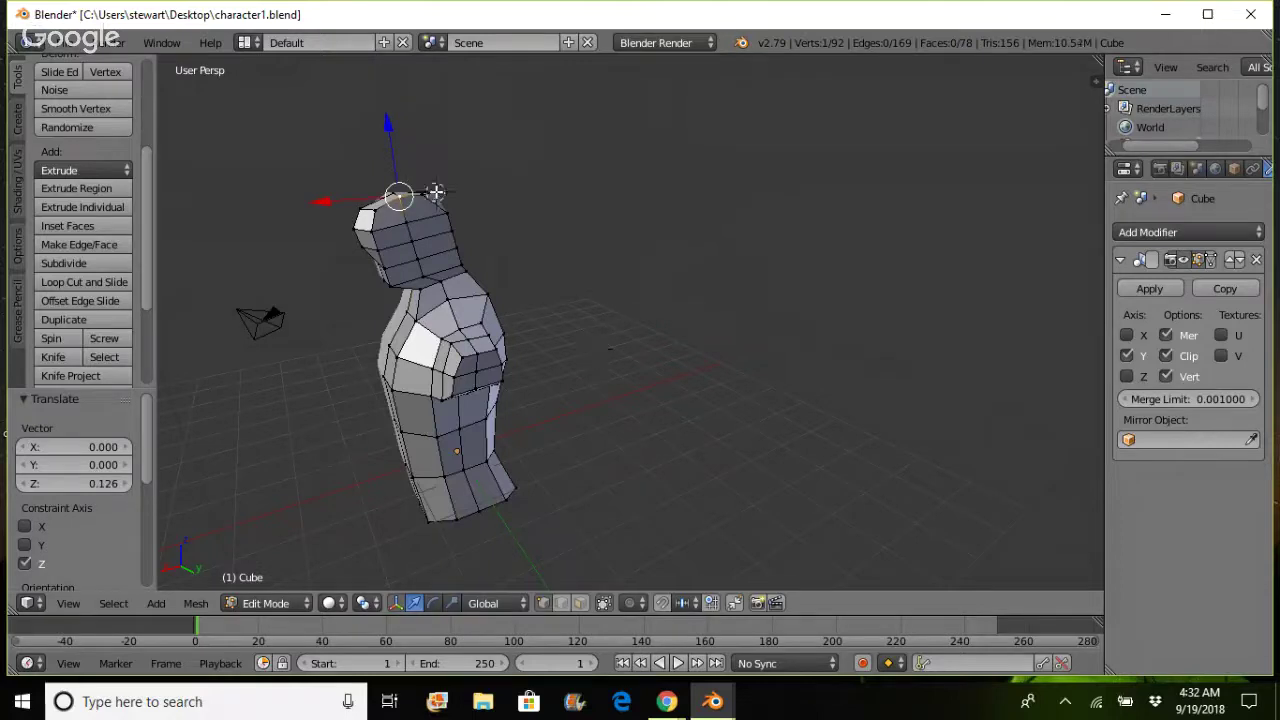
left_click(600, 353)
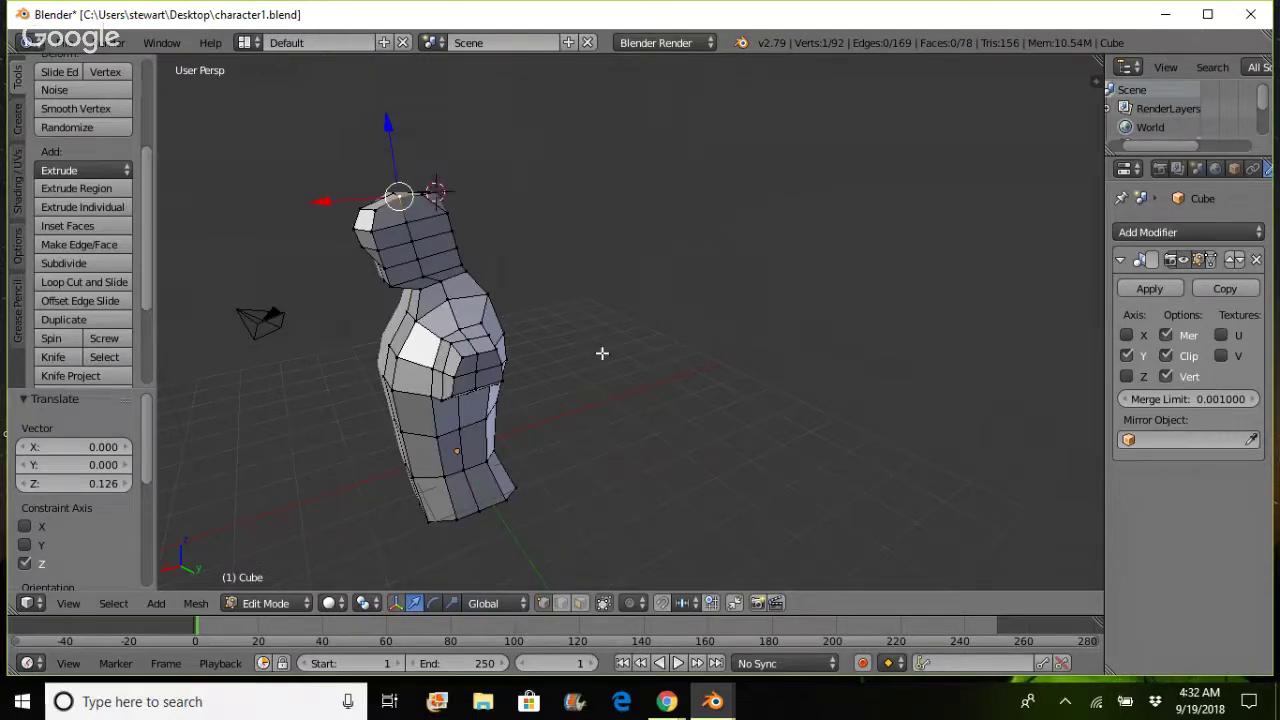
right_click(436, 193)
left_click_drag(430, 143, 431, 151)
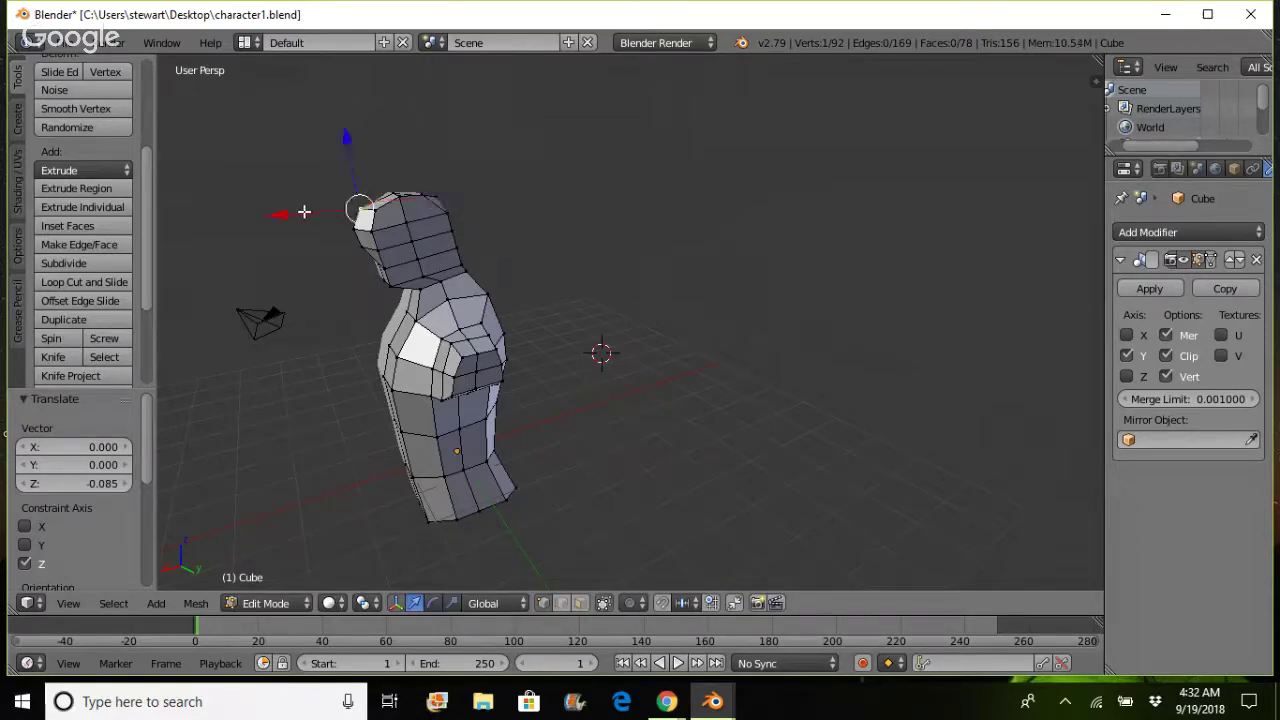
- Push the two uppermost centre-line vertices on the front of the head back along X by about 0.074 and 0.132
key("g")
key("x")
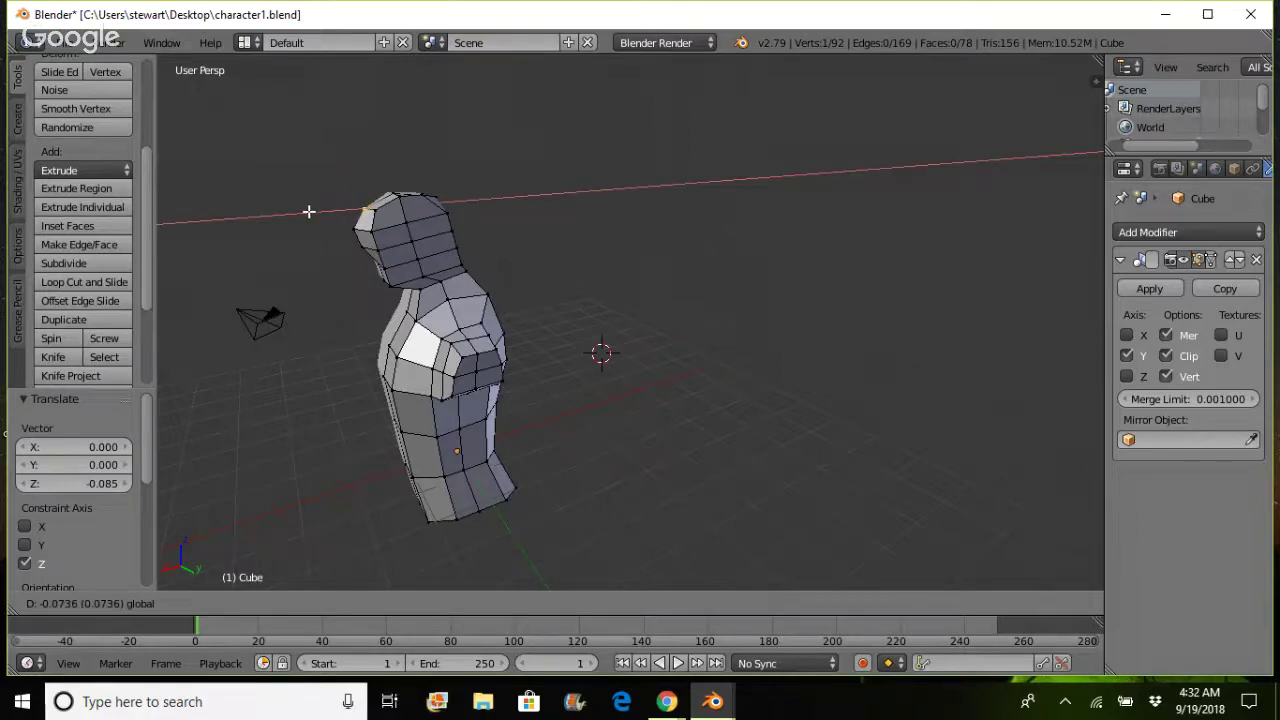
left_click(308, 212)
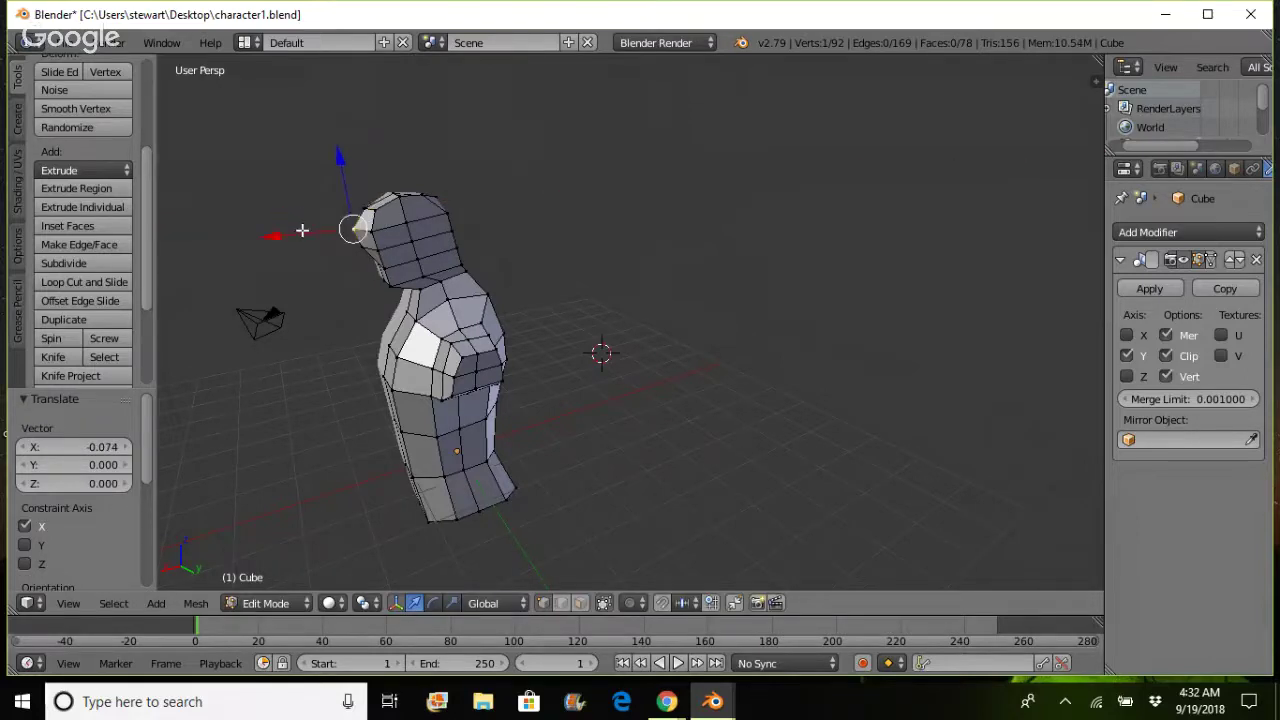
key("g")
key("x")
left_click(308, 231)
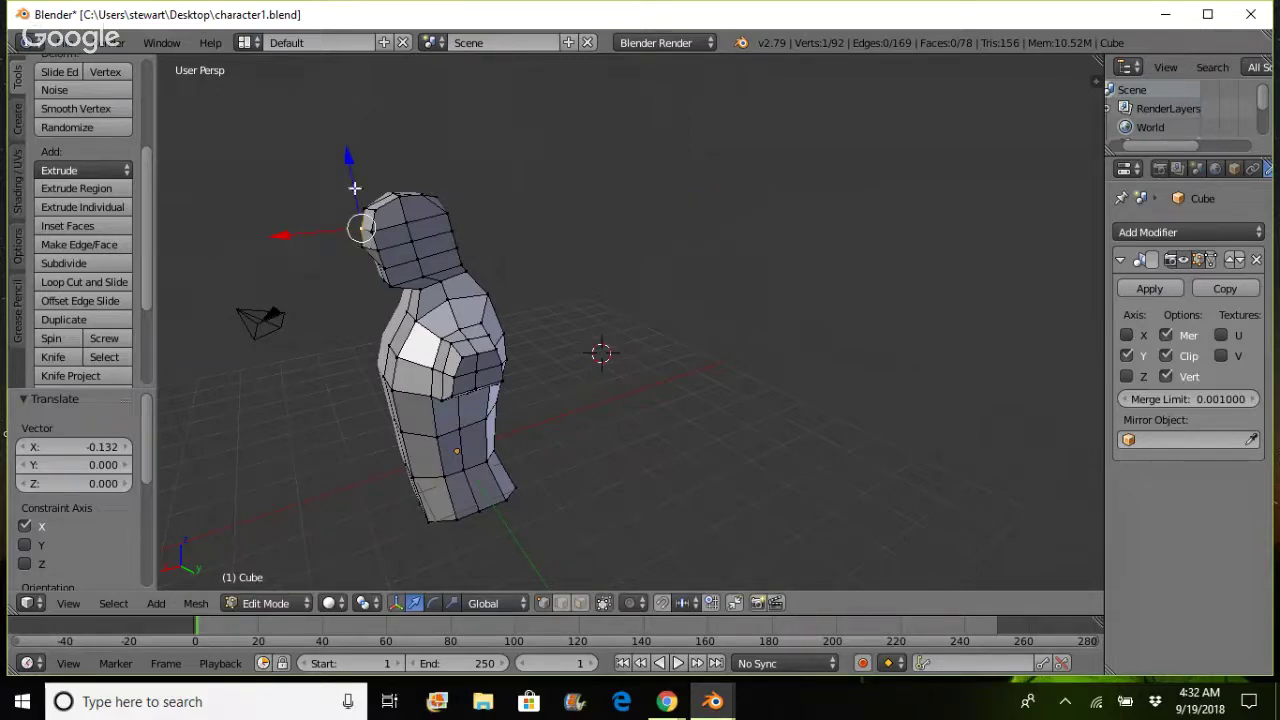
- Lower the second centre-line vertex on the forehead about 0.082 along Z and the vertex beside it about 0.047
key("g")
key("z")
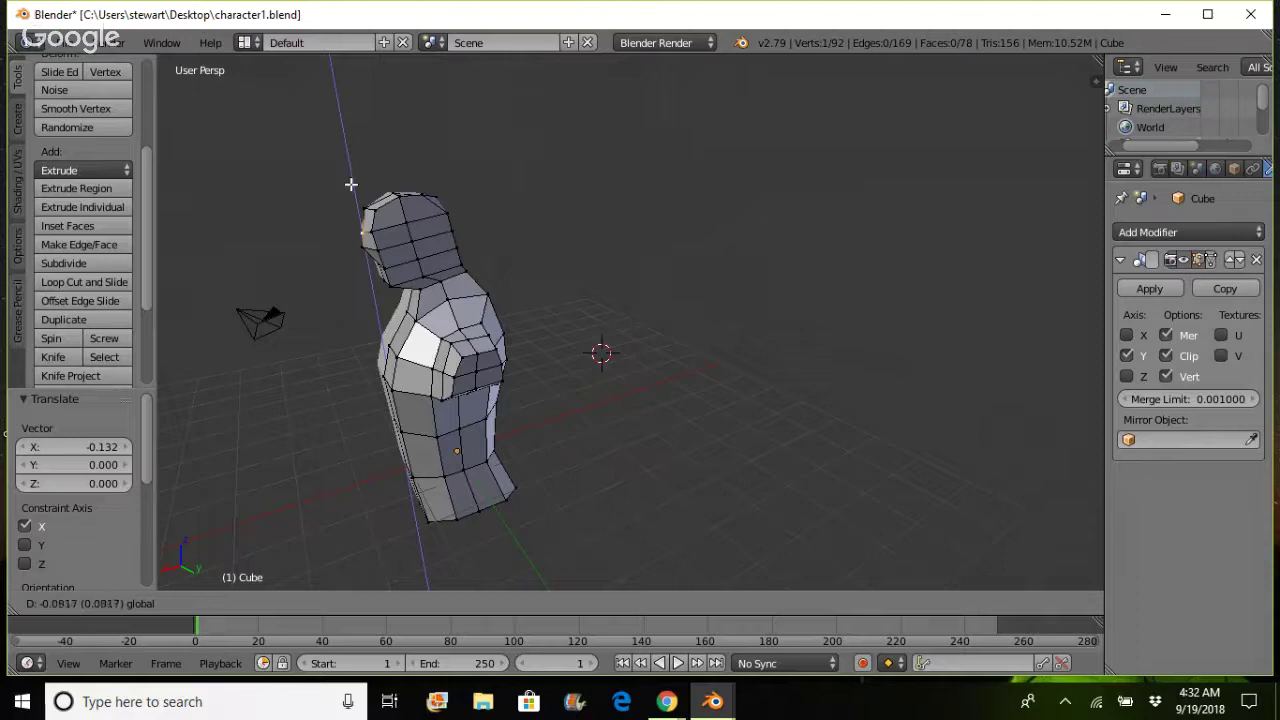
left_click(352, 188)
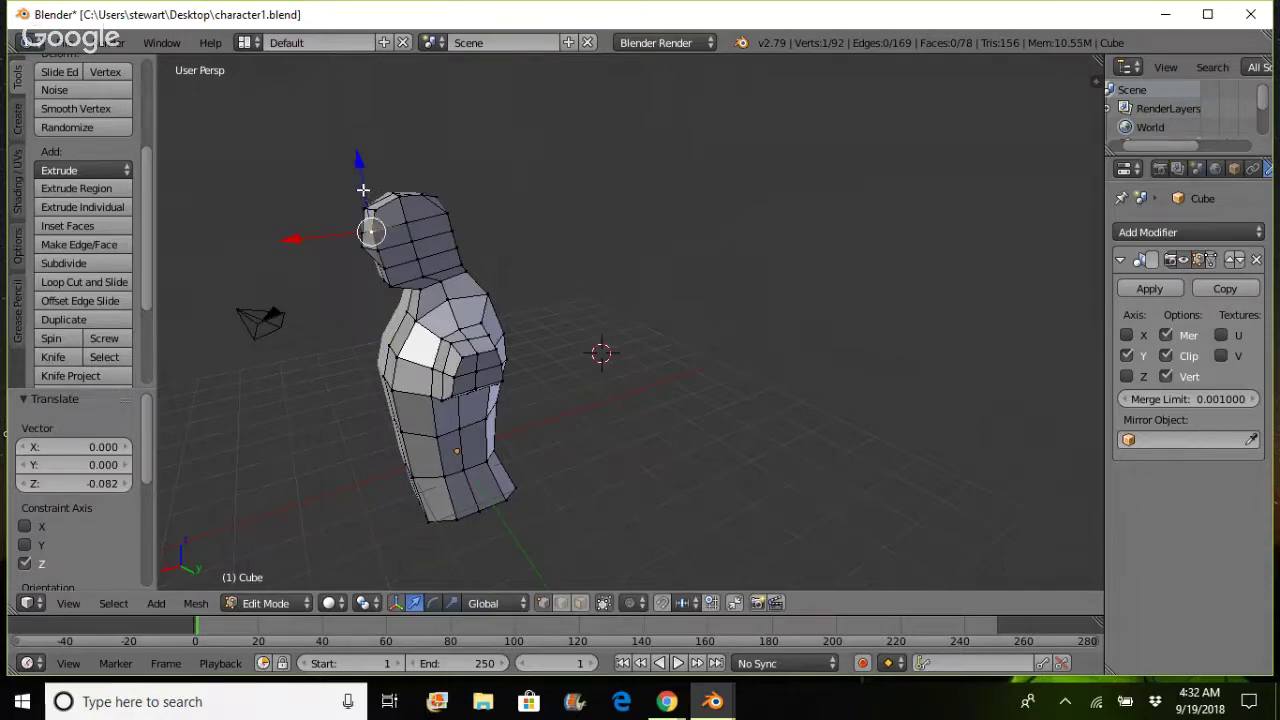
key("g")
key("z")
left_click(363, 192)
- Push the middle centre-line vertex on the front of the face back about 0.241 along X
right_click(362, 247)
key("g")
key("x")
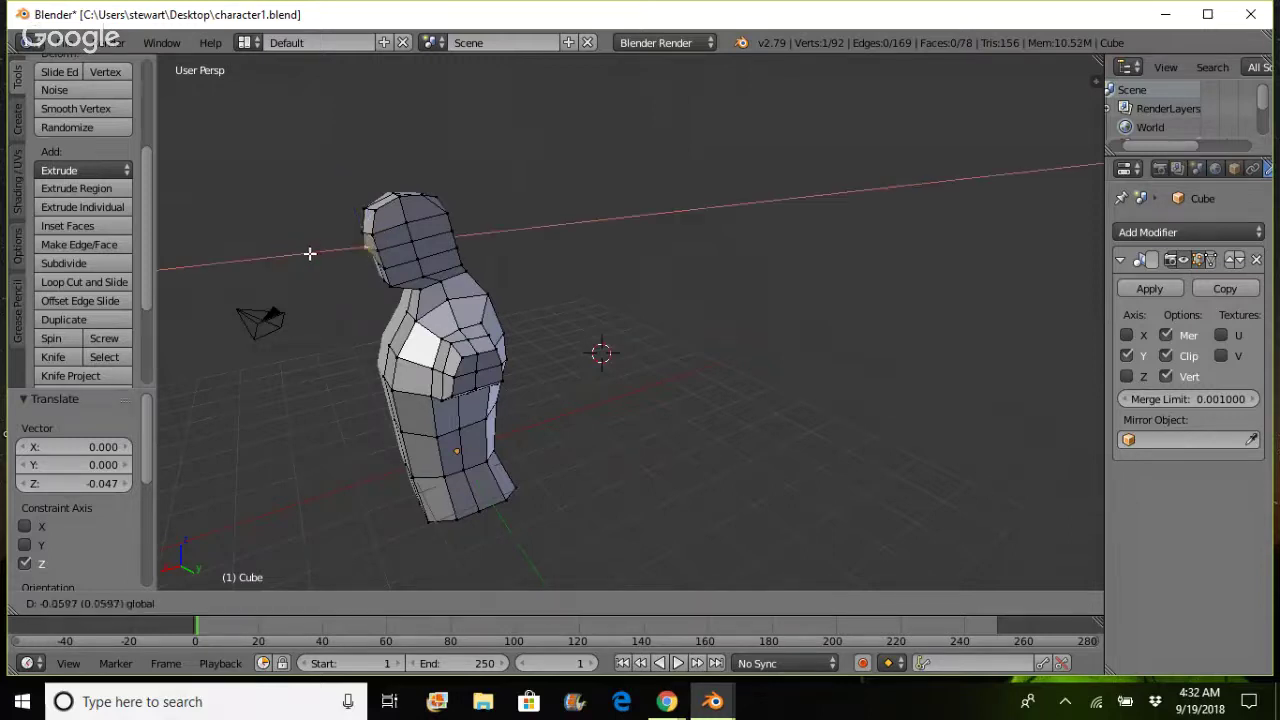
left_click(321, 253)
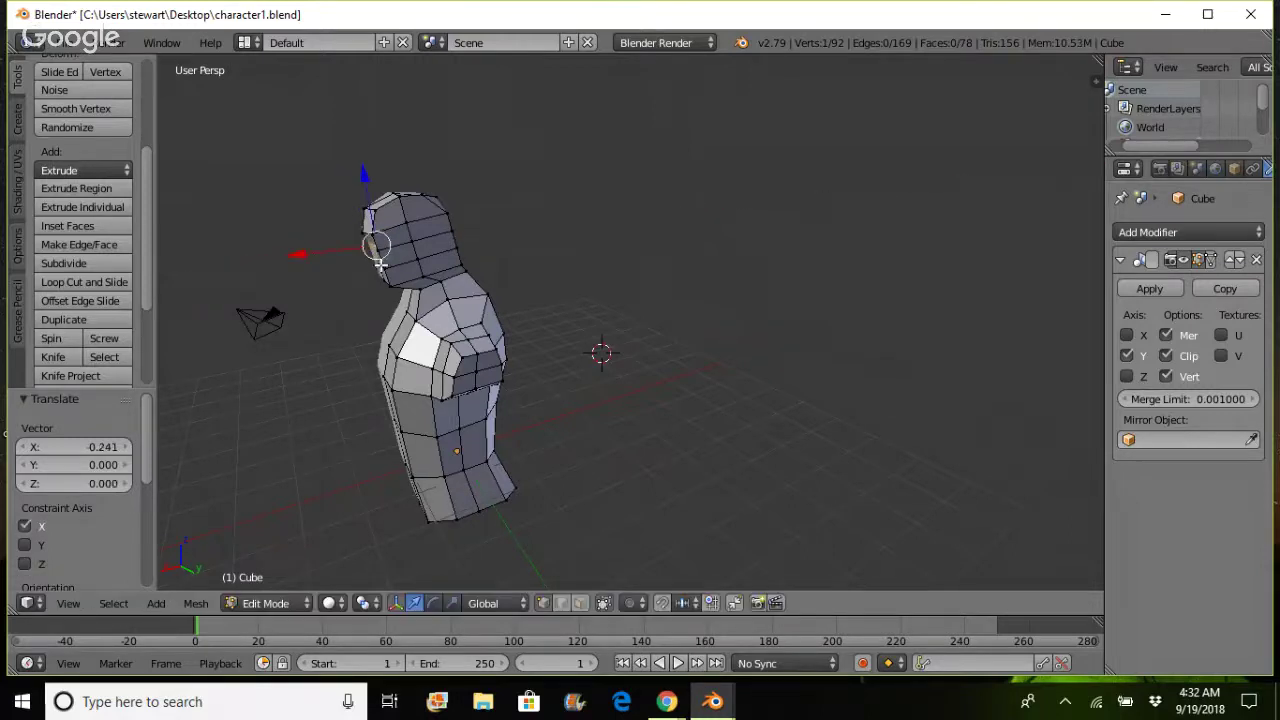
- Shift the lower centre-line face vertex forward along X by about 0.107 and 0.055, raising it 0.172 and lowering it 0.068 along Z
right_click(377, 265)
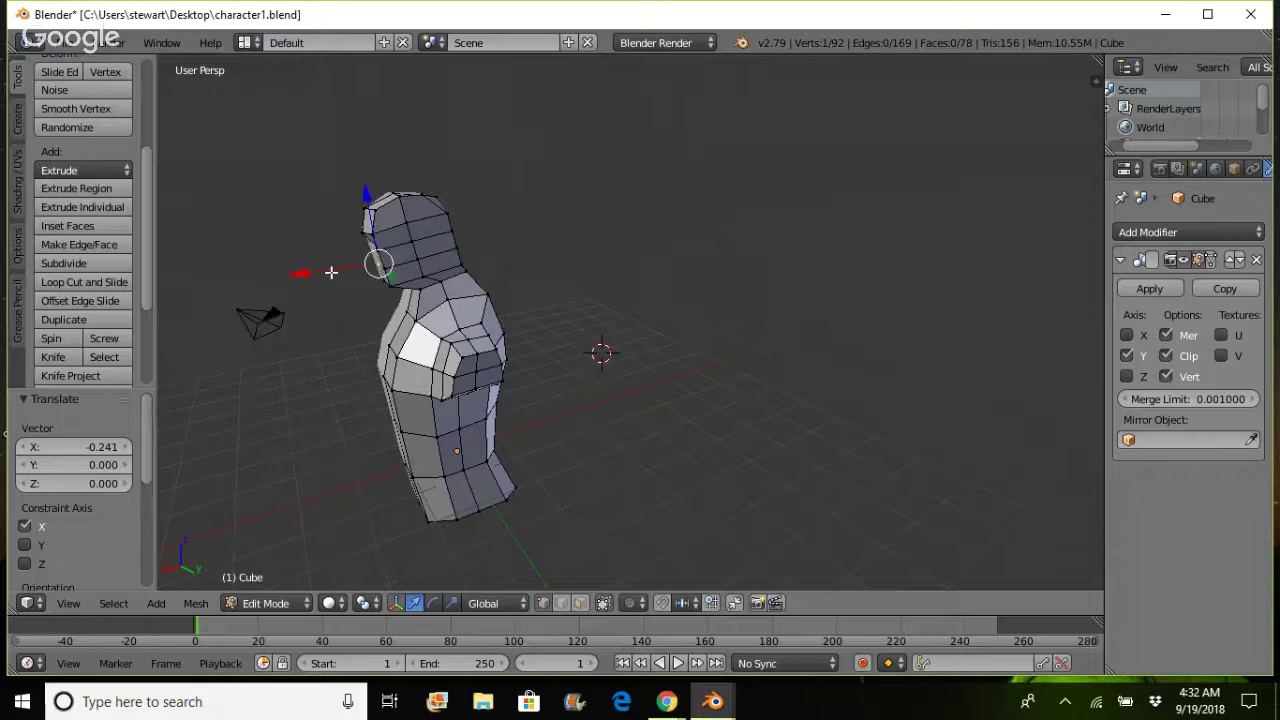
left_click_drag(331, 272, 333, 265)
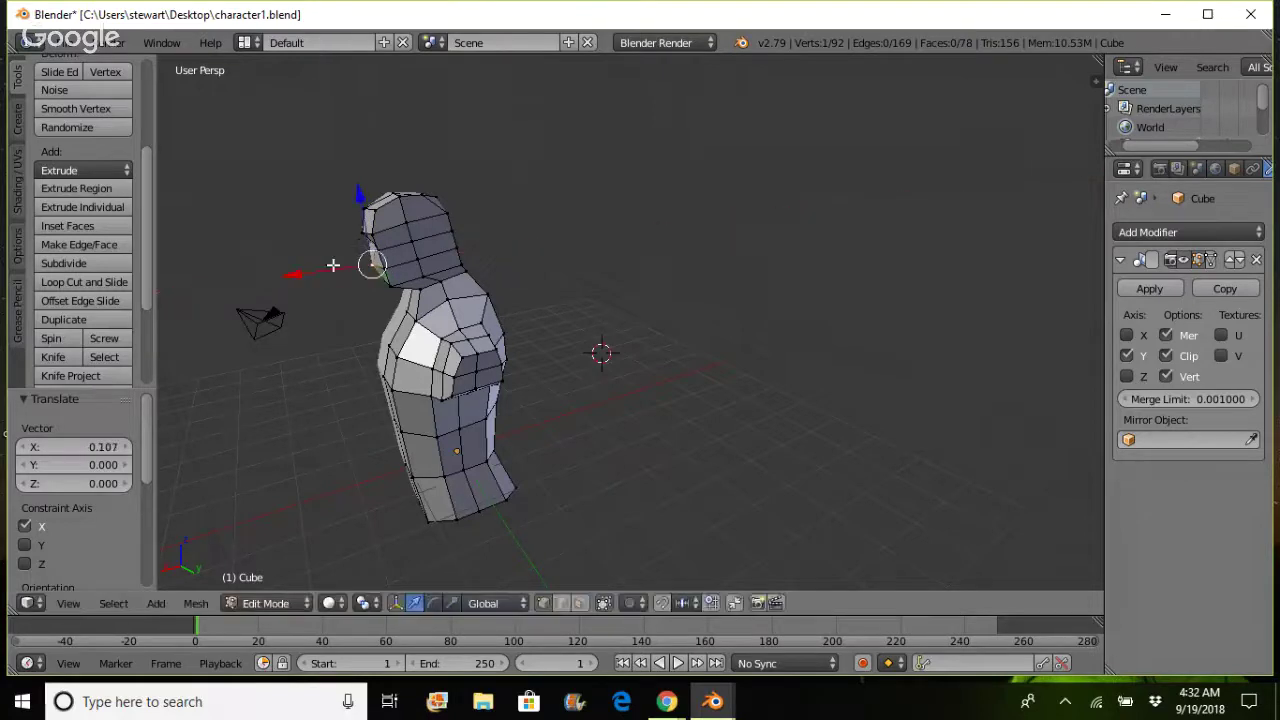
left_click_drag(364, 218, 364, 210)
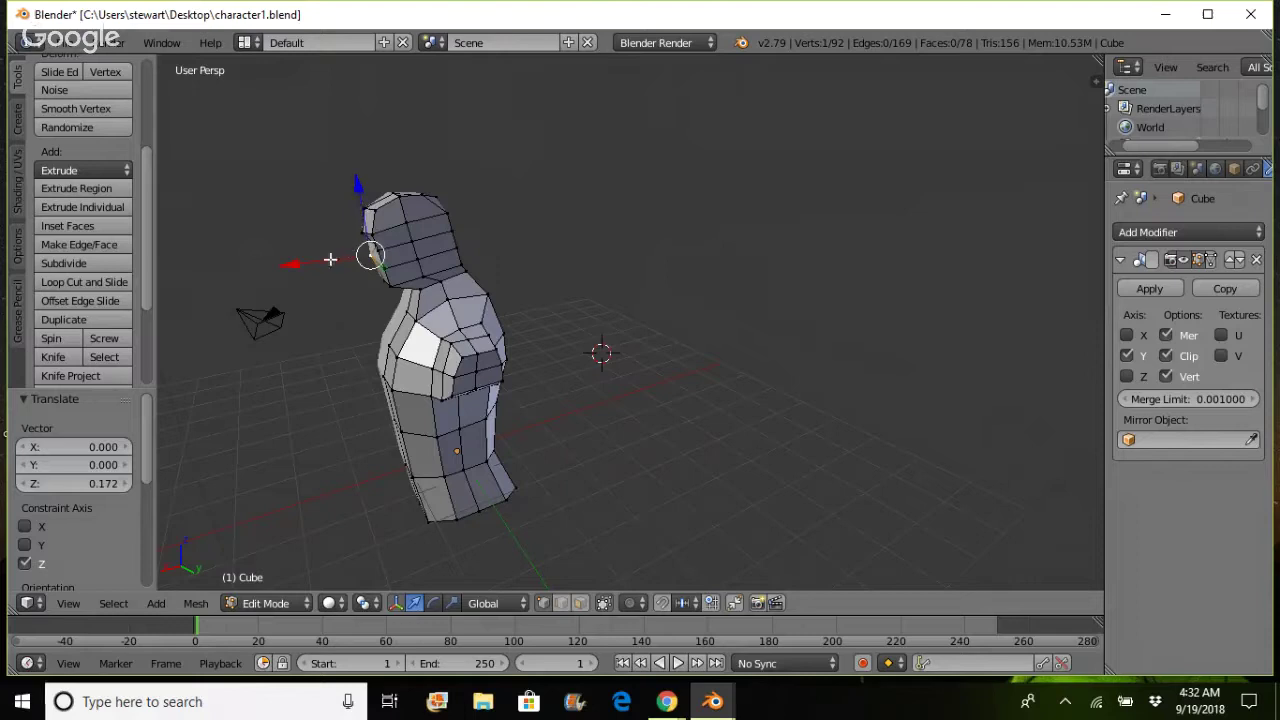
left_click_drag(331, 259, 330, 258)
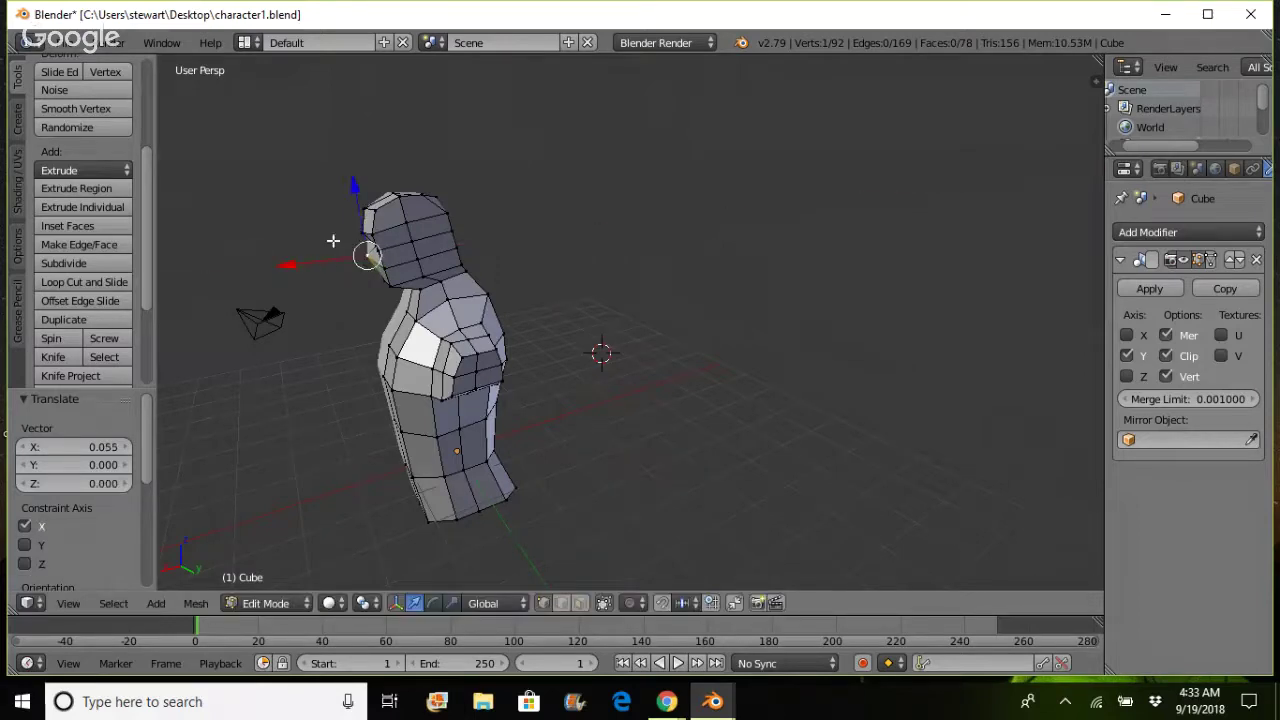
left_click_drag(355, 197, 355, 202)
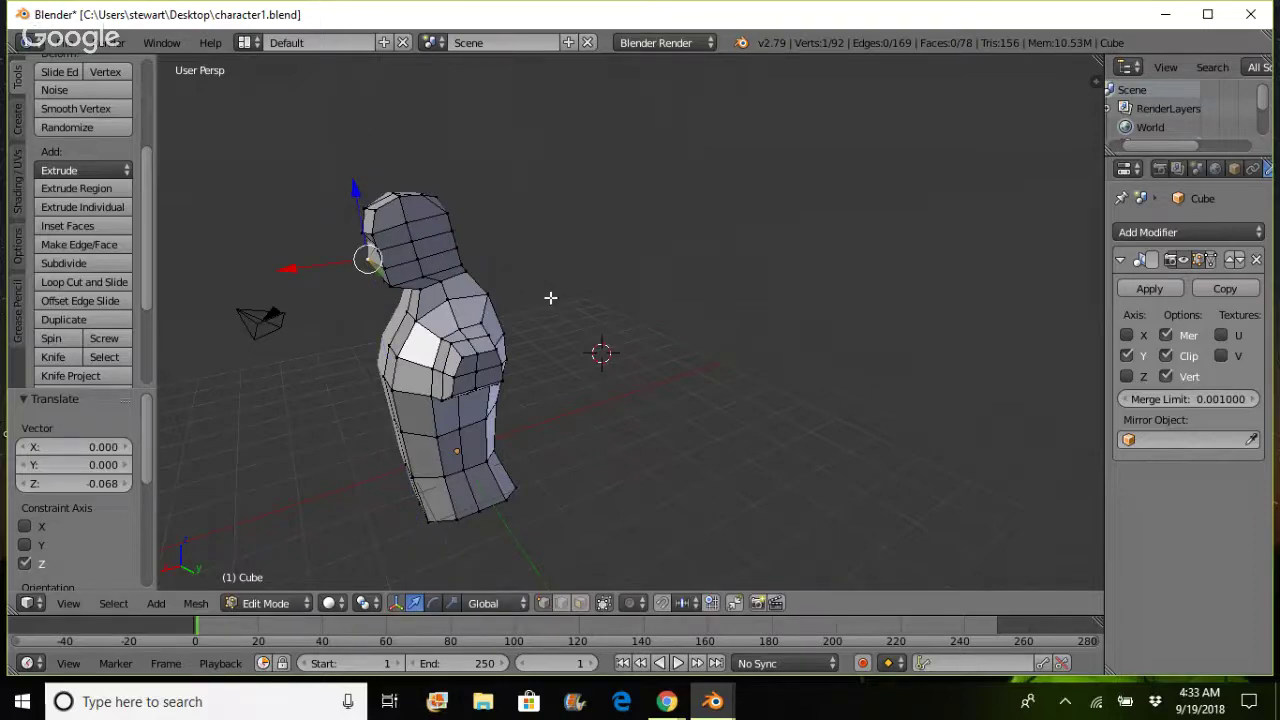
- Lower the centre-line chin vertex along Z and drop the middle vertex of the head's top side edge by about 0.110
middle_click_drag(550, 297, 575, 250)
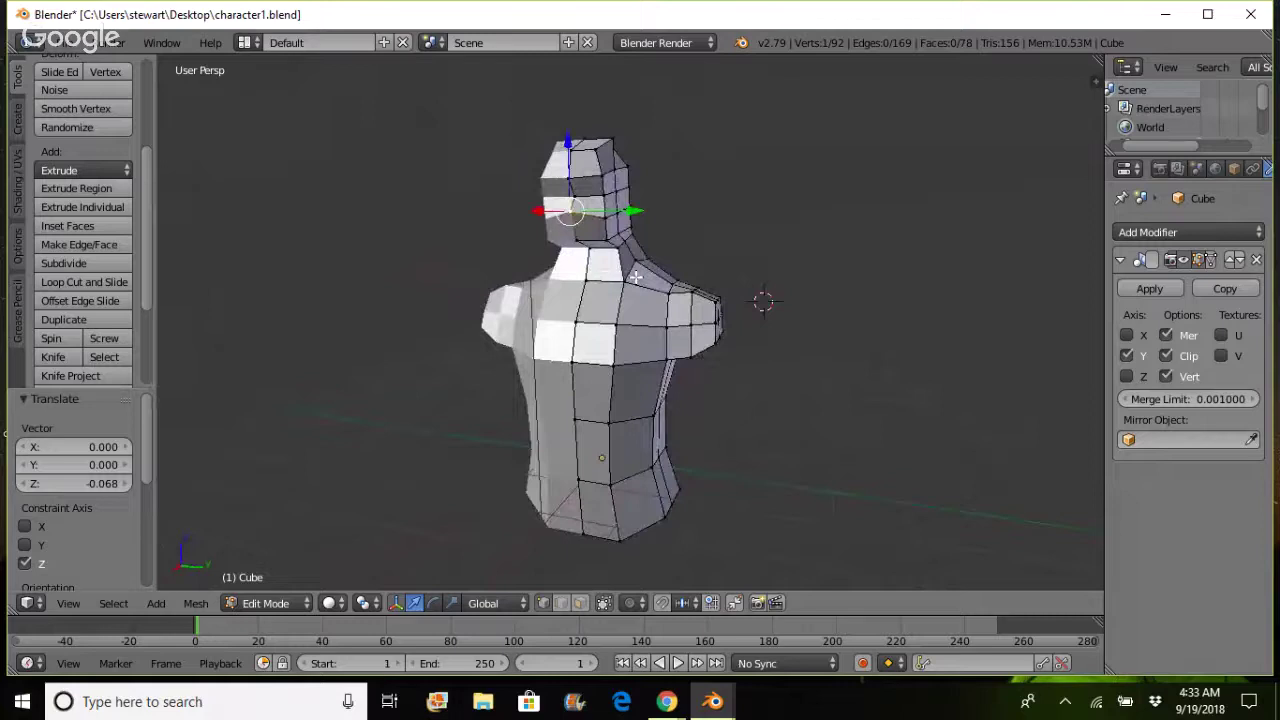
right_click(573, 242)
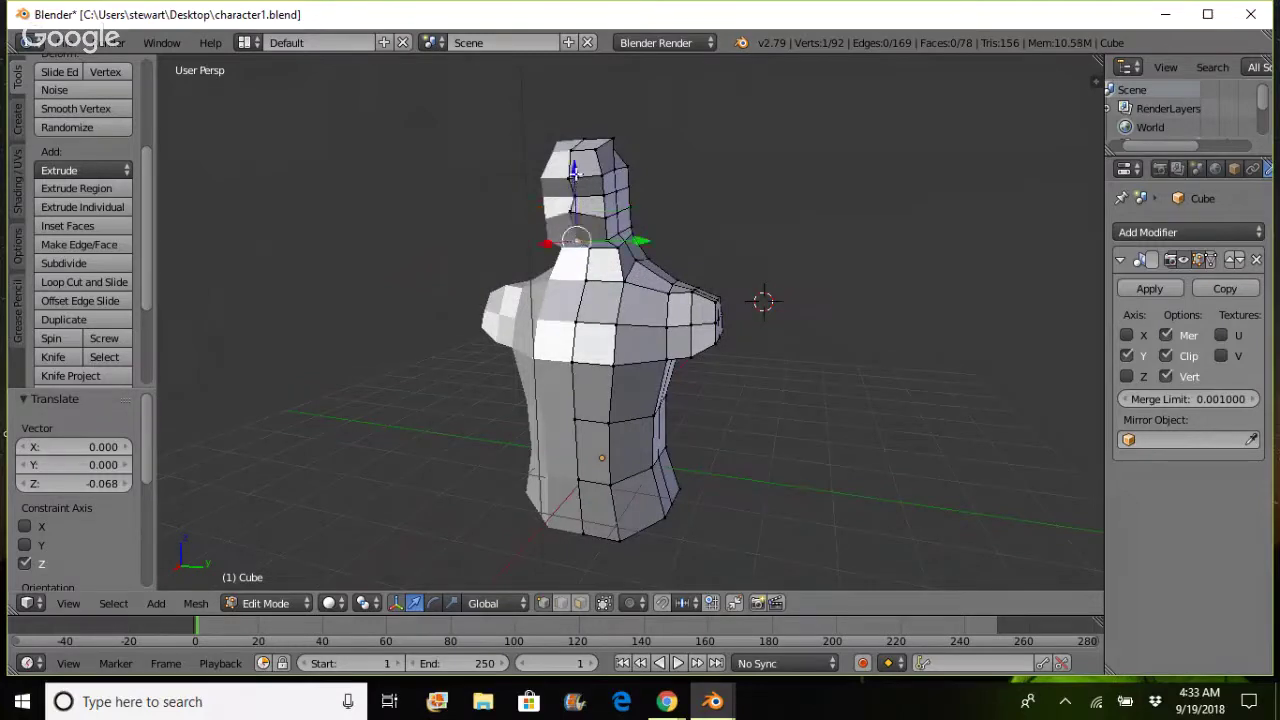
left_click_drag(575, 177, 575, 186)
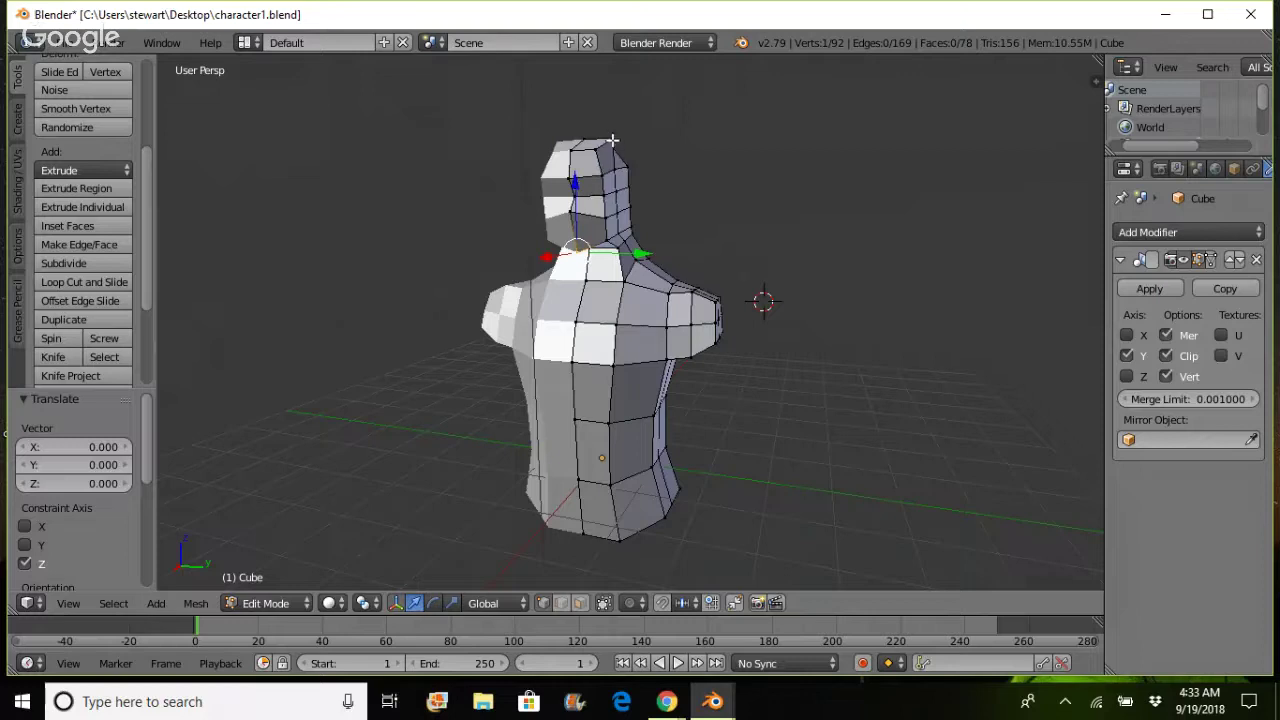
right_click(612, 138)
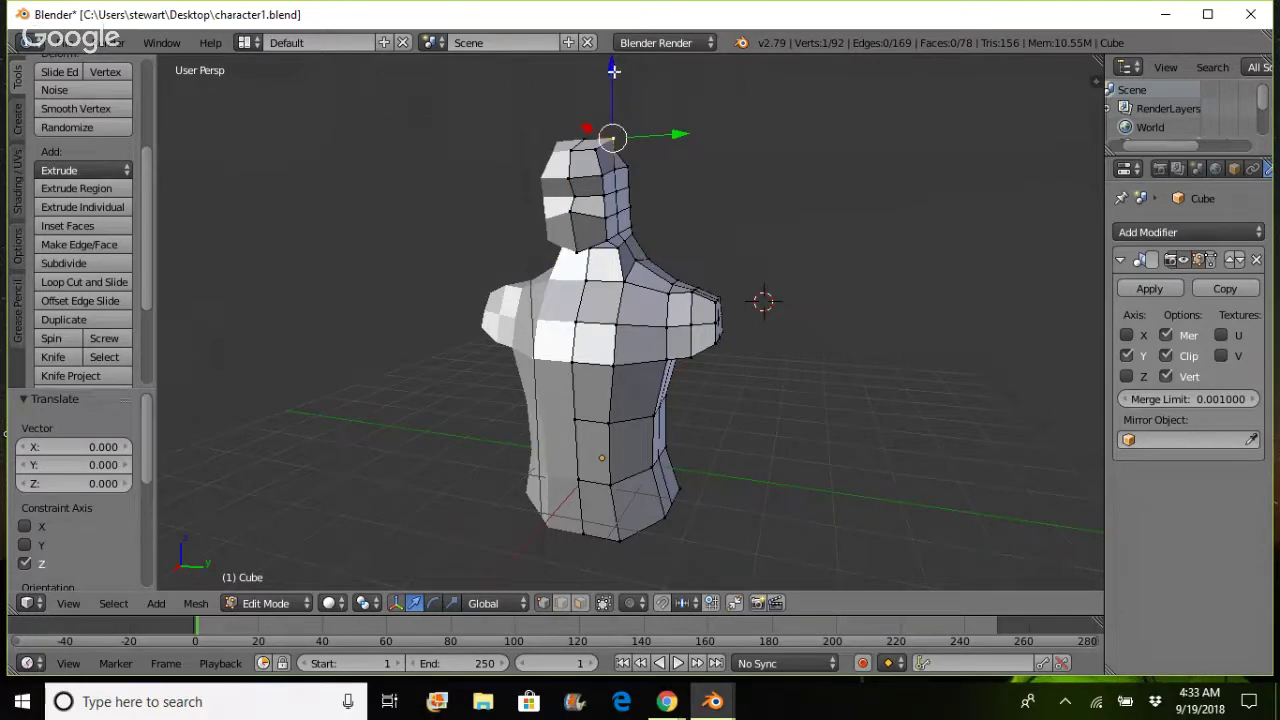
left_click_drag(614, 72, 614, 78)
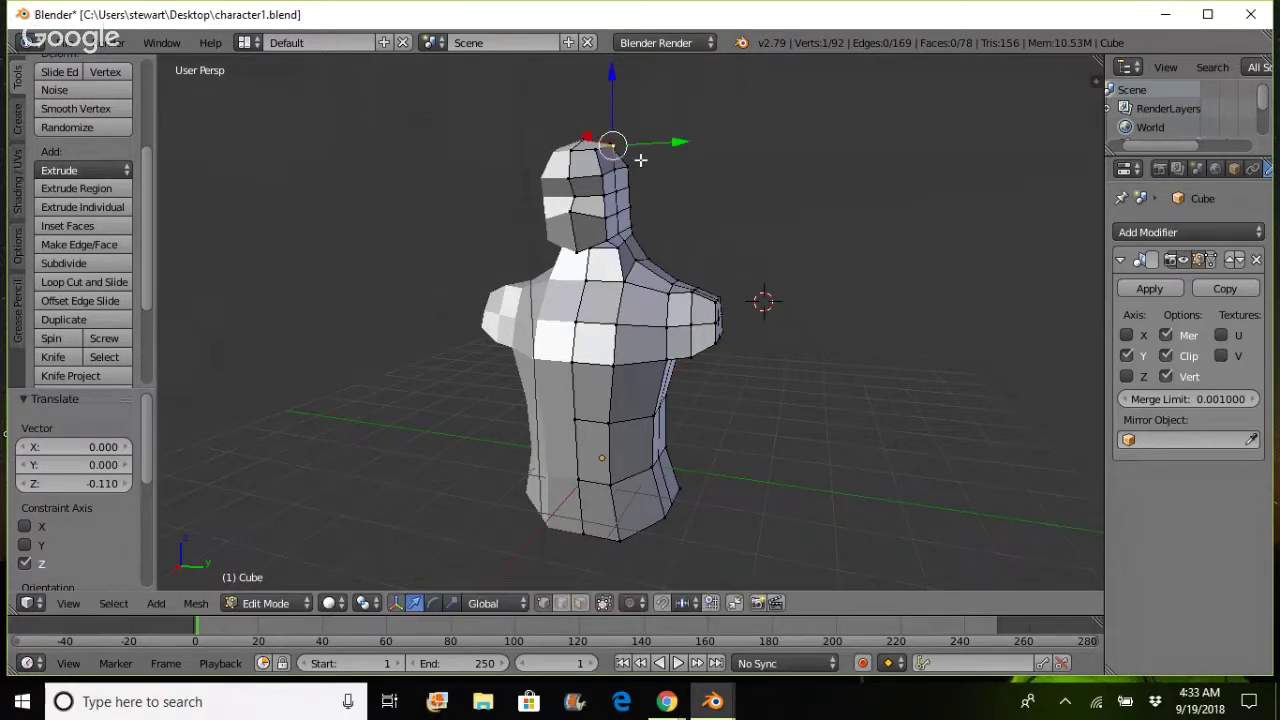
- Move three vertices down the side of the head outward along Y by about 0.125, 0.142 and 0.128, from upper to lower
right_click(613, 168)
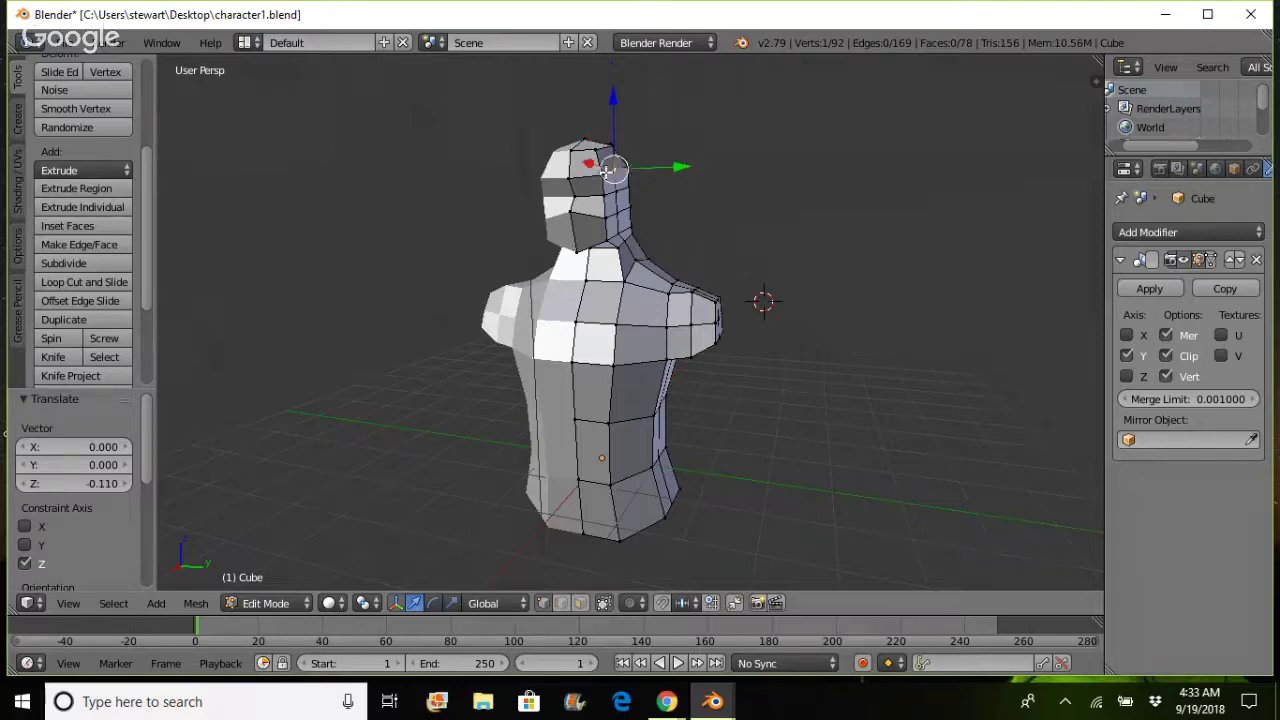
left_click_drag(666, 166, 668, 169)
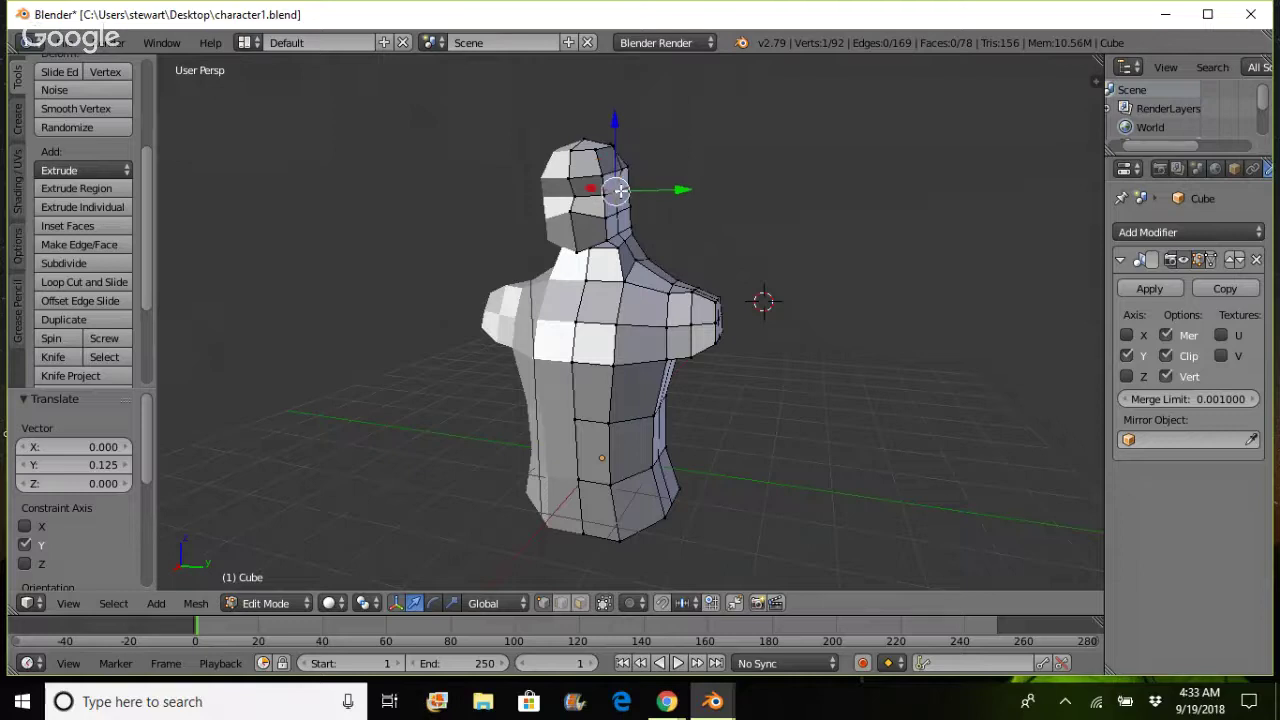
key("g")
key("y")
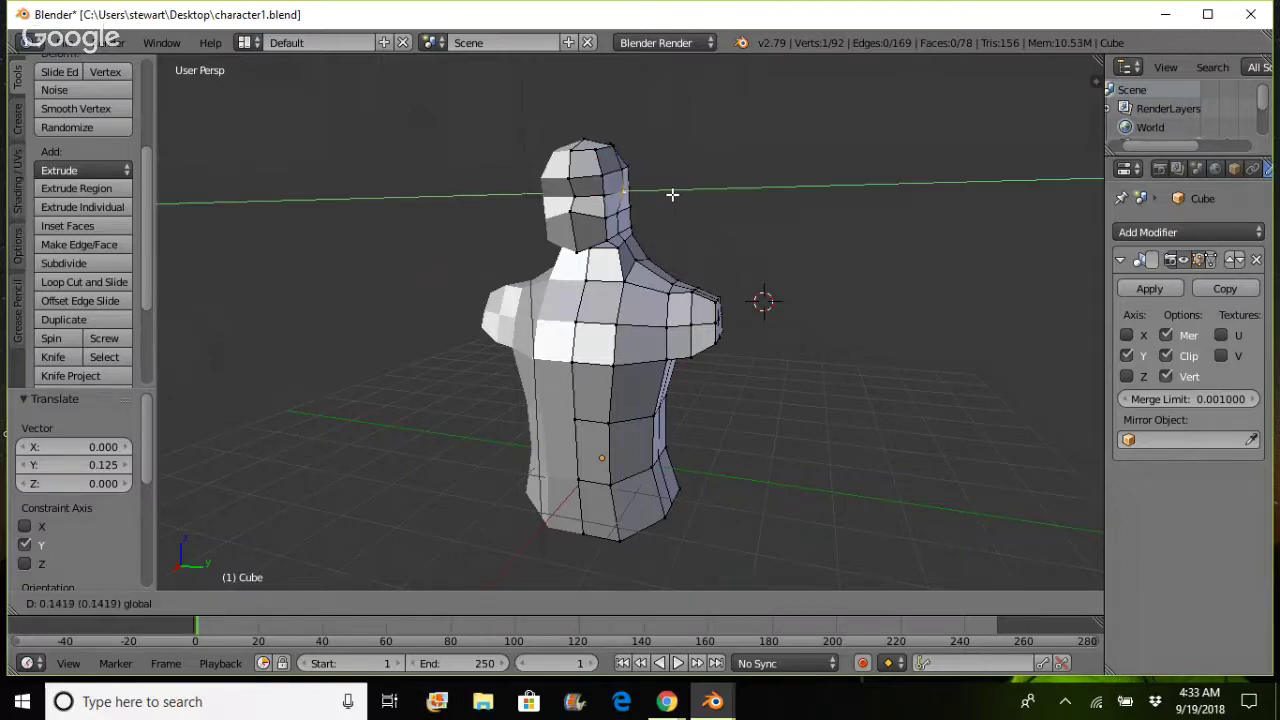
left_click(672, 195)
left_click(618, 212)
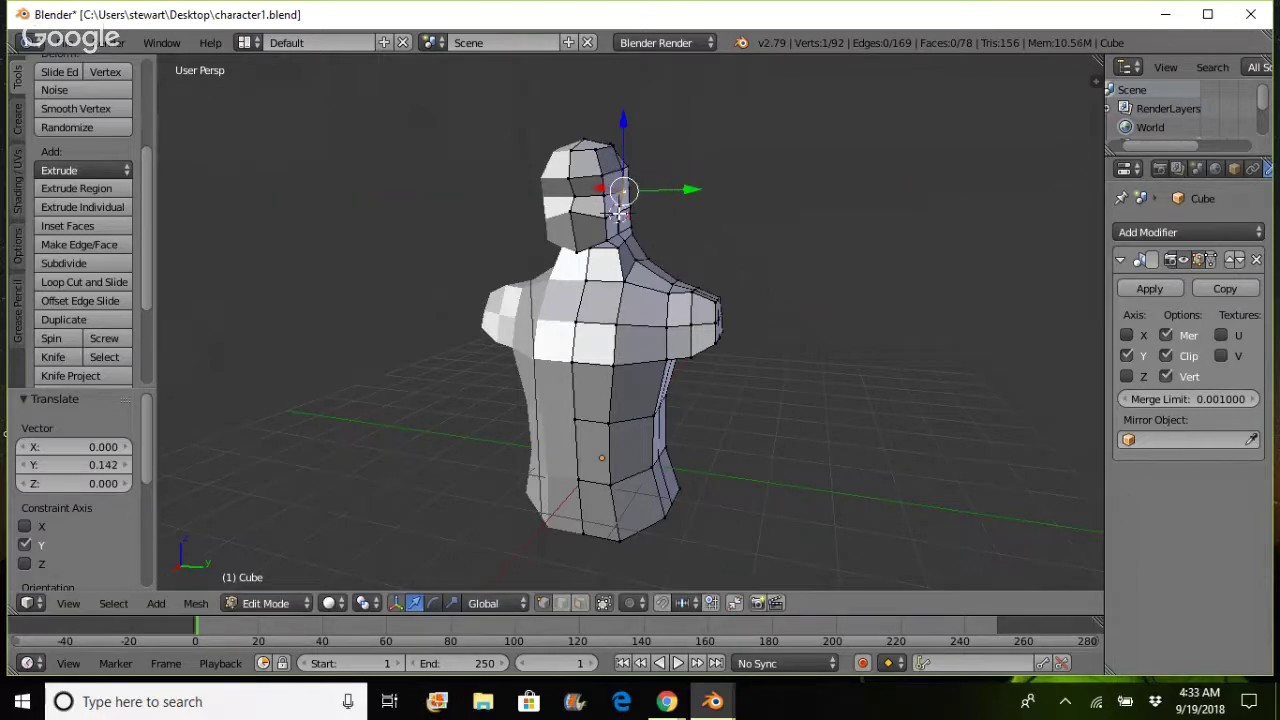
left_click(940, 400)
left_click(923, 394)
key("g")
key("y")
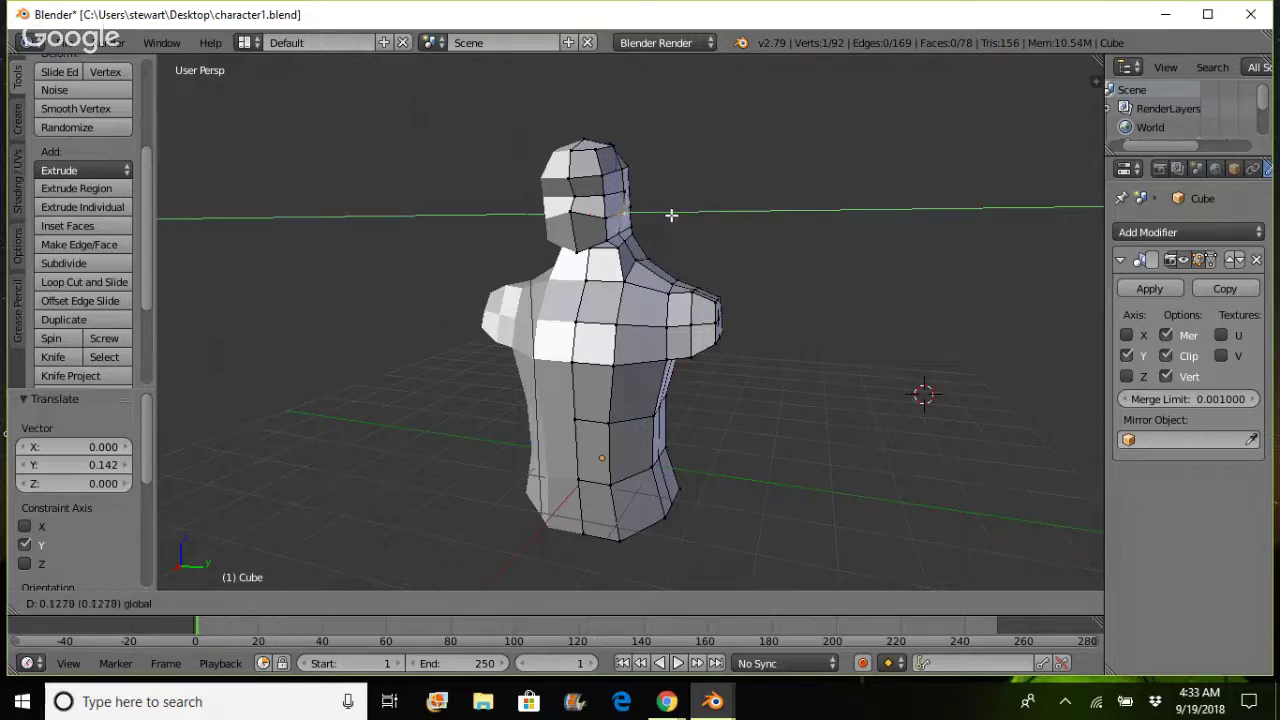
left_click(671, 215)
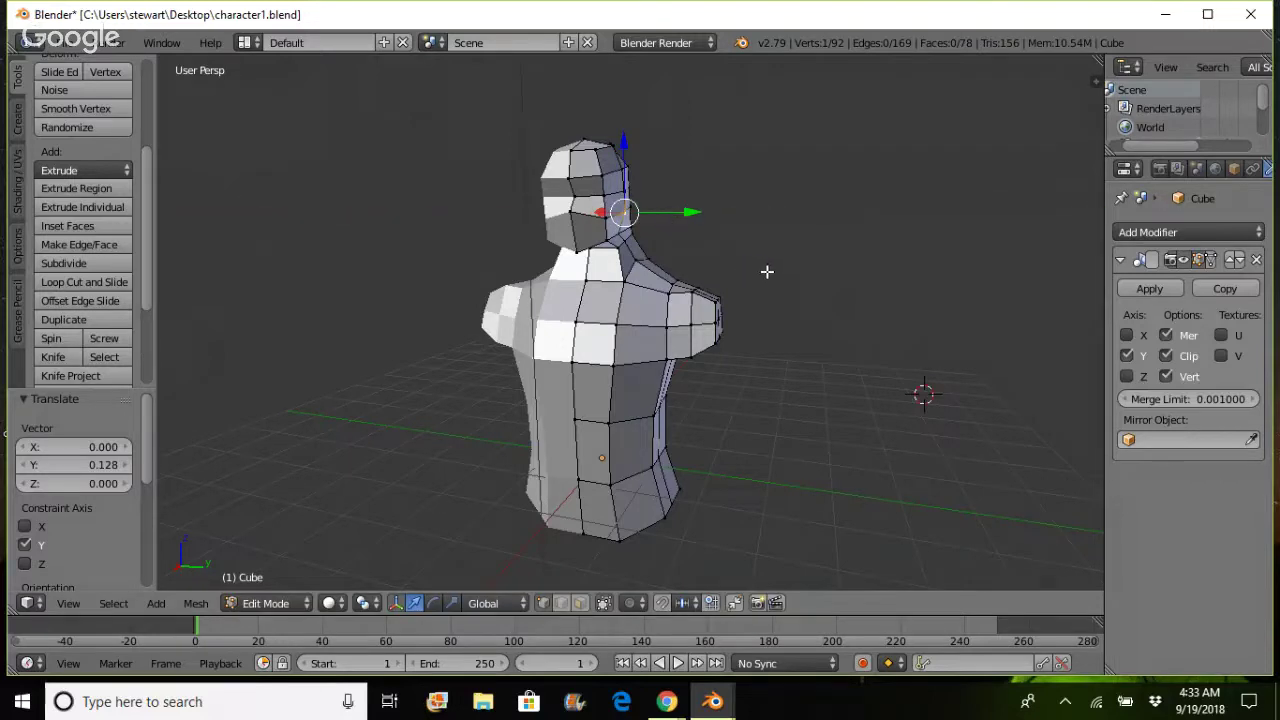
- Lower the head's front top corner vertex about 0.053 along Z and raise the middle centre-line face vertex about 0.083
right_click(610, 145)
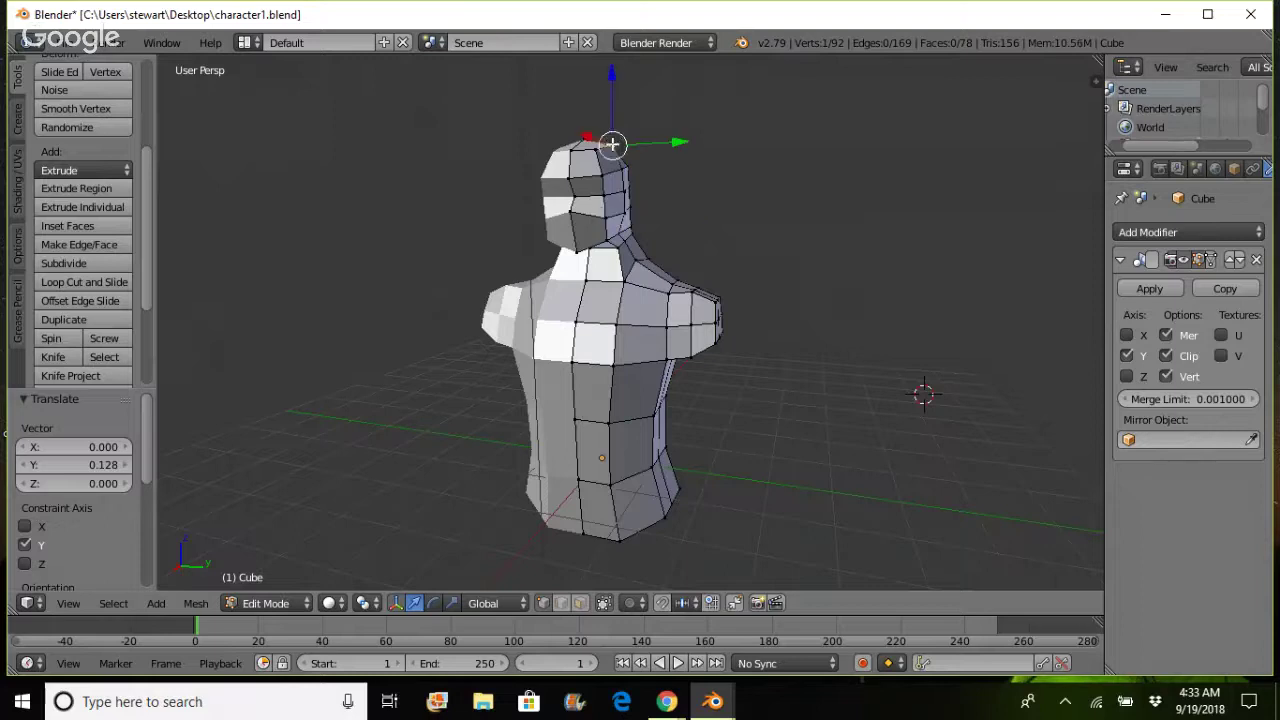
left_click_drag(612, 100, 593, 111)
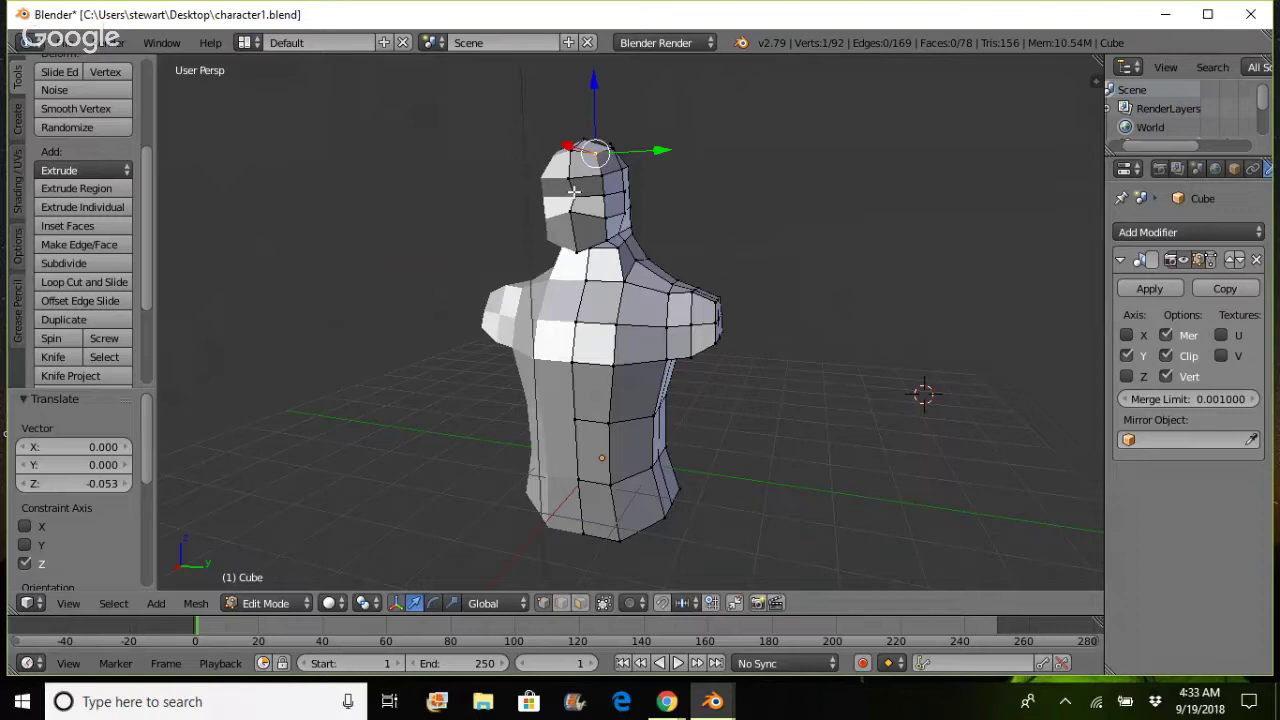
right_click(575, 195)
left_click_drag(573, 159, 573, 152)
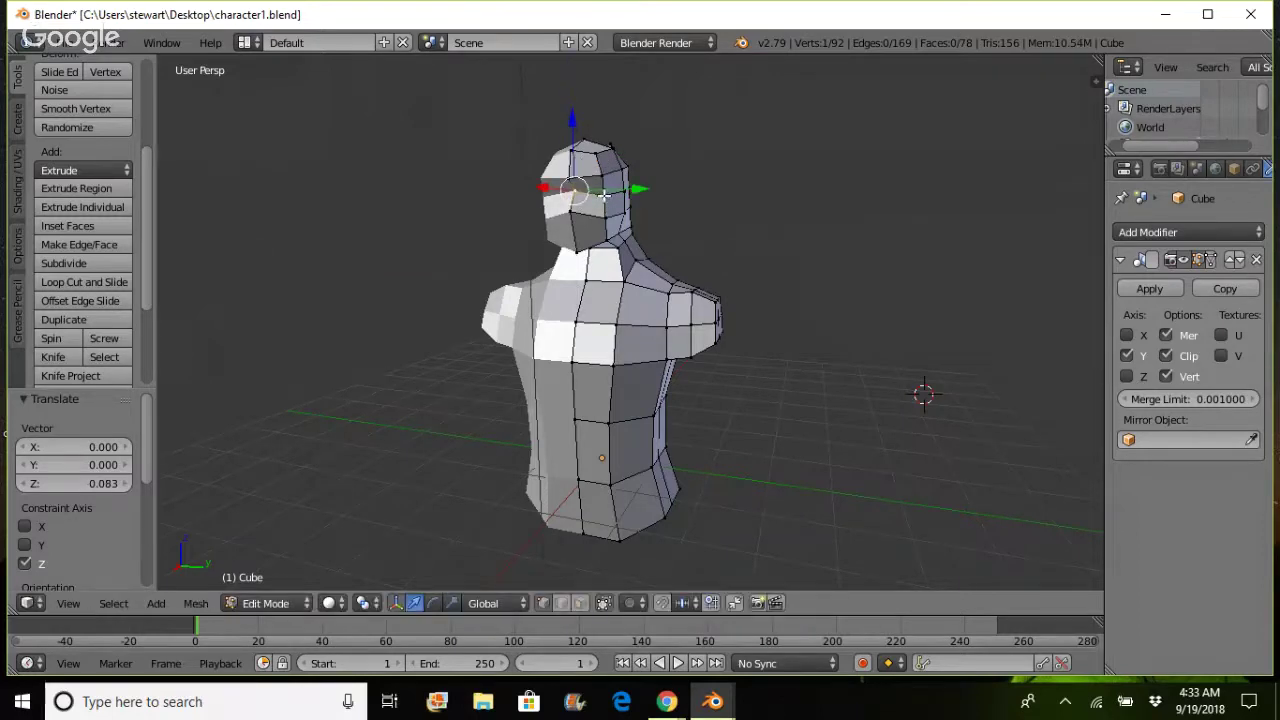
middle_click_drag(731, 260, 622, 257)
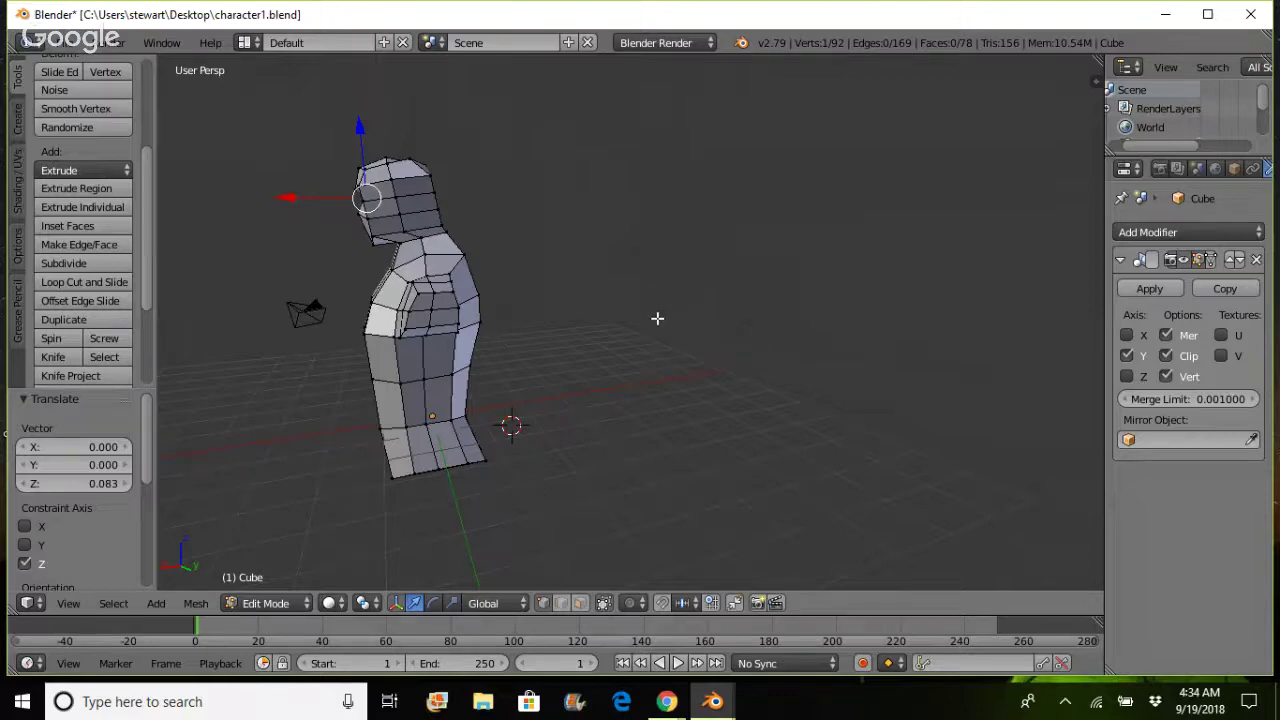
scroll(657, 318, "up", 3)
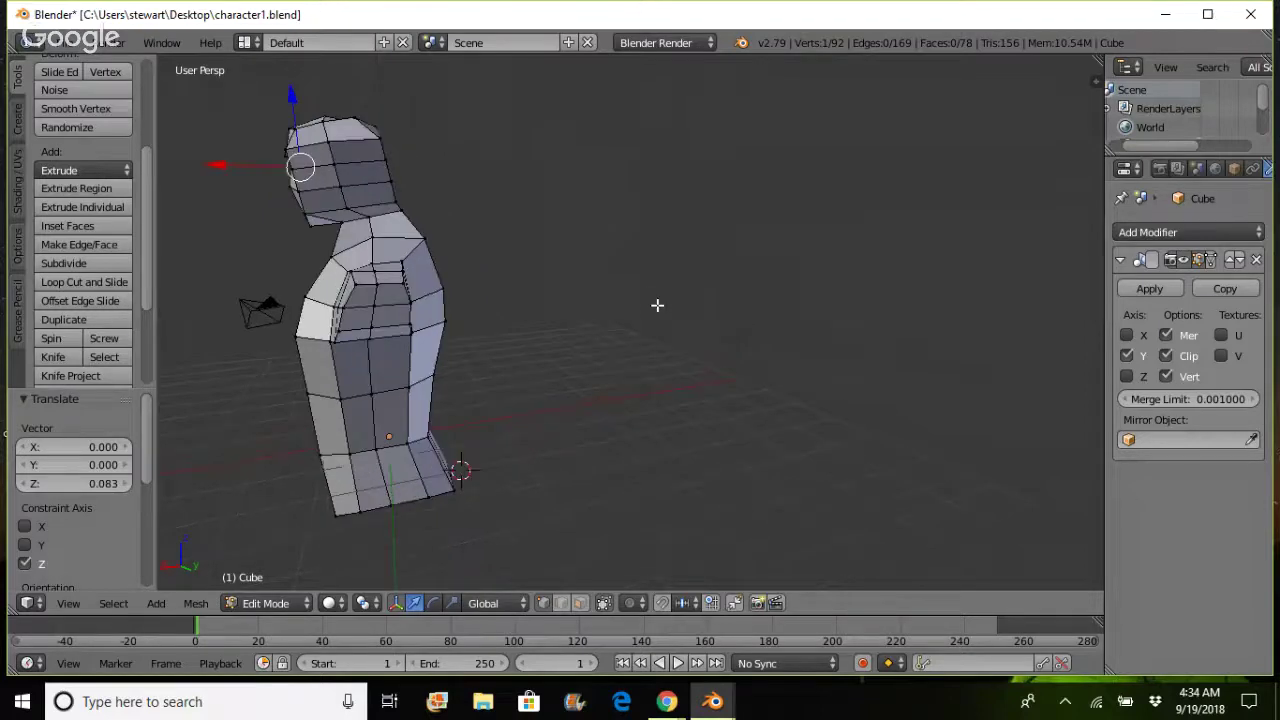
- Lower the head's rear top vertex about 0.118 along Z and shift the crown's top vertex back about 0.079 along X
middle_click_drag(657, 295, 731, 349)
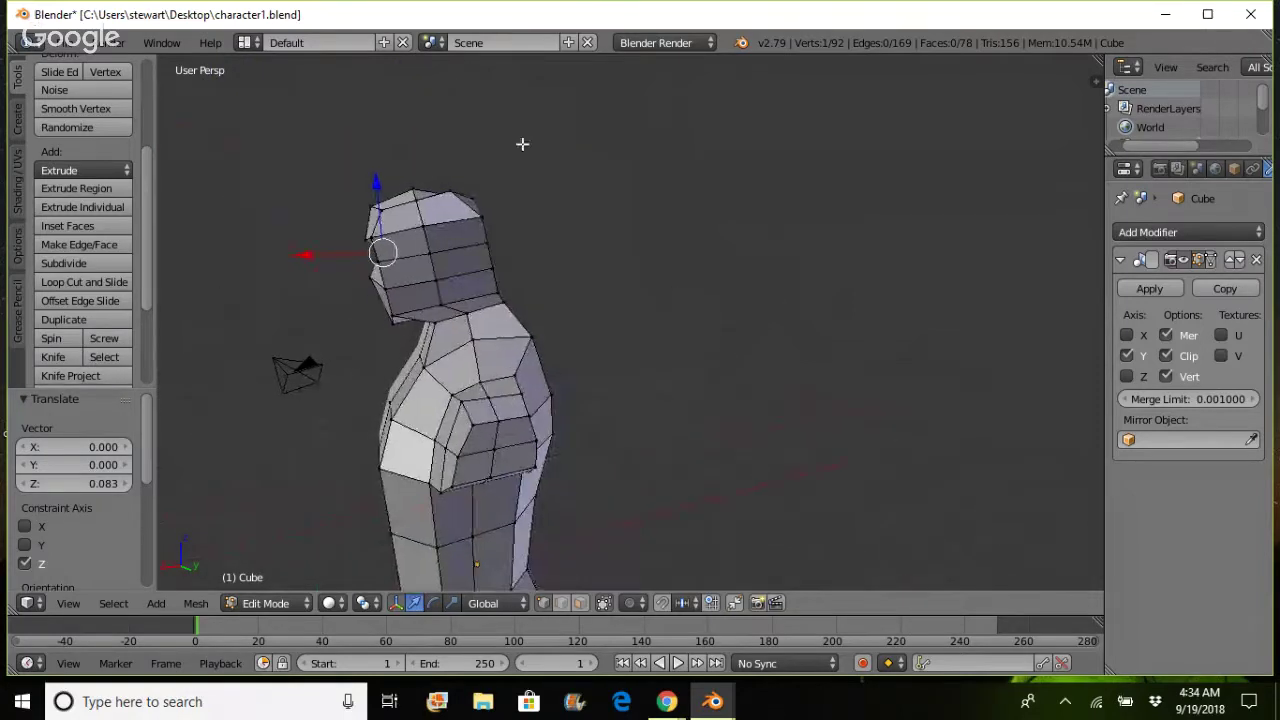
left_click_drag(451, 141, 448, 152)
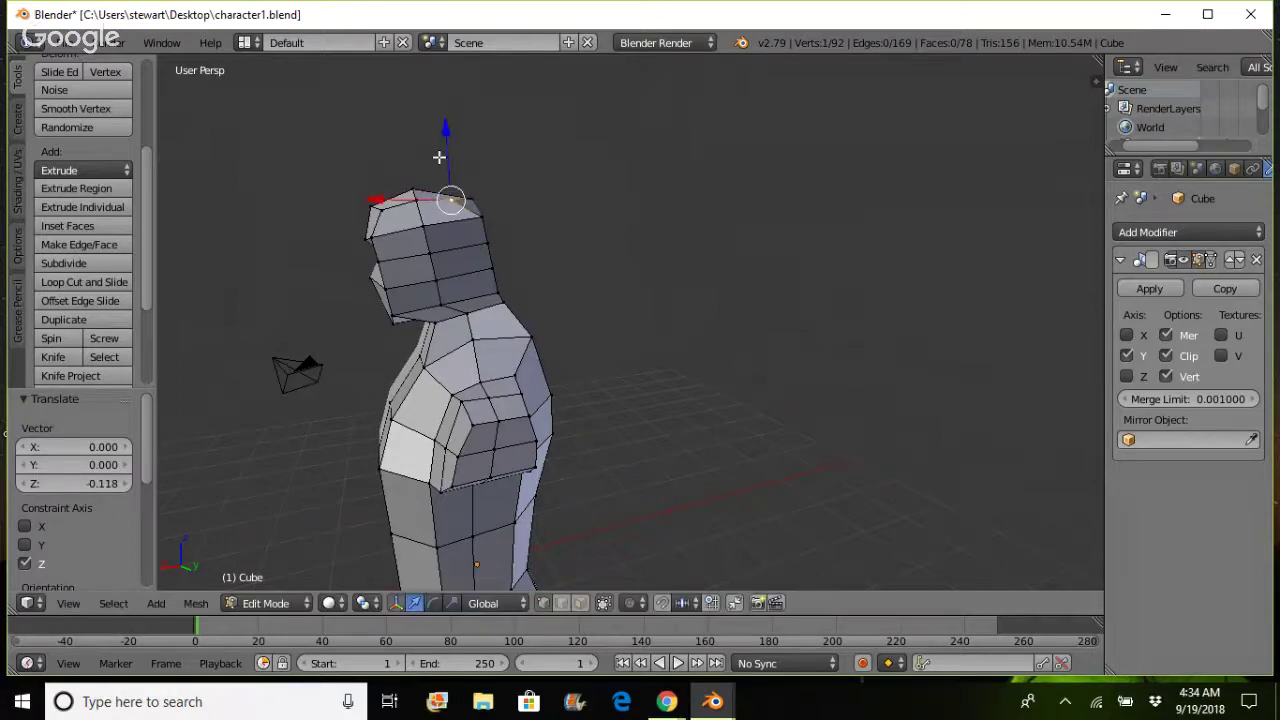
right_click(412, 190)
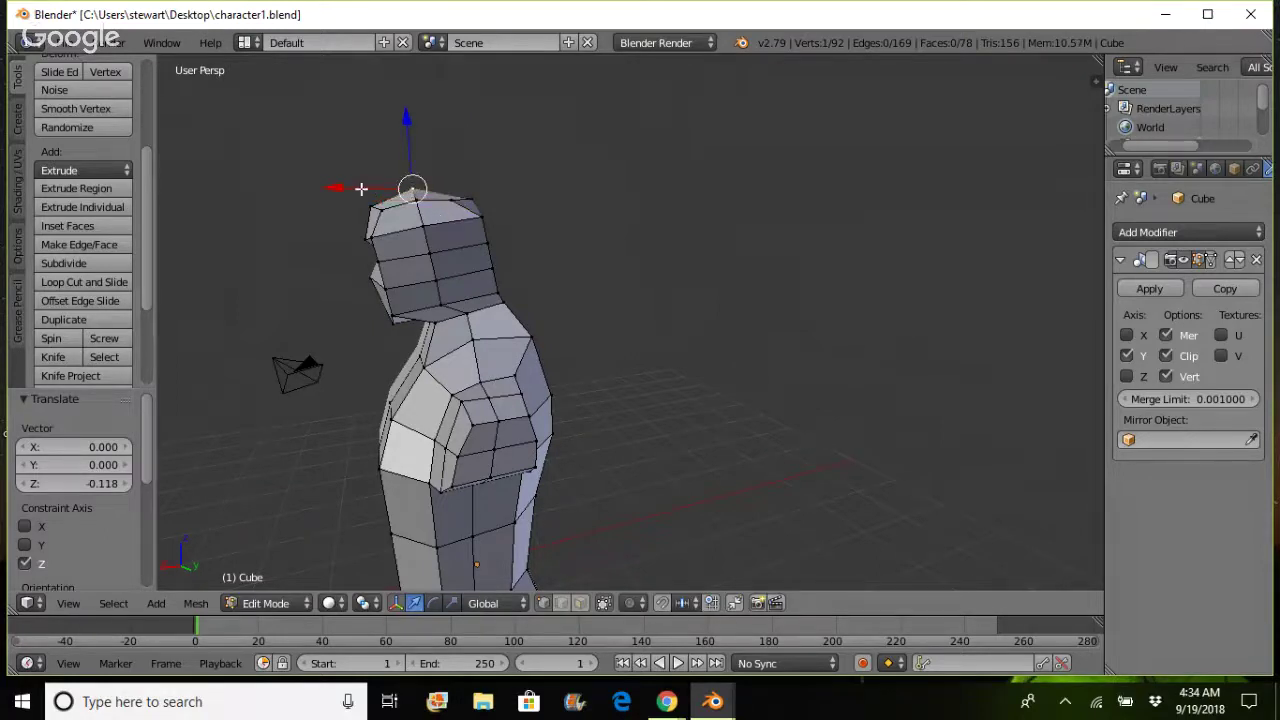
left_click_drag(361, 188, 369, 191)
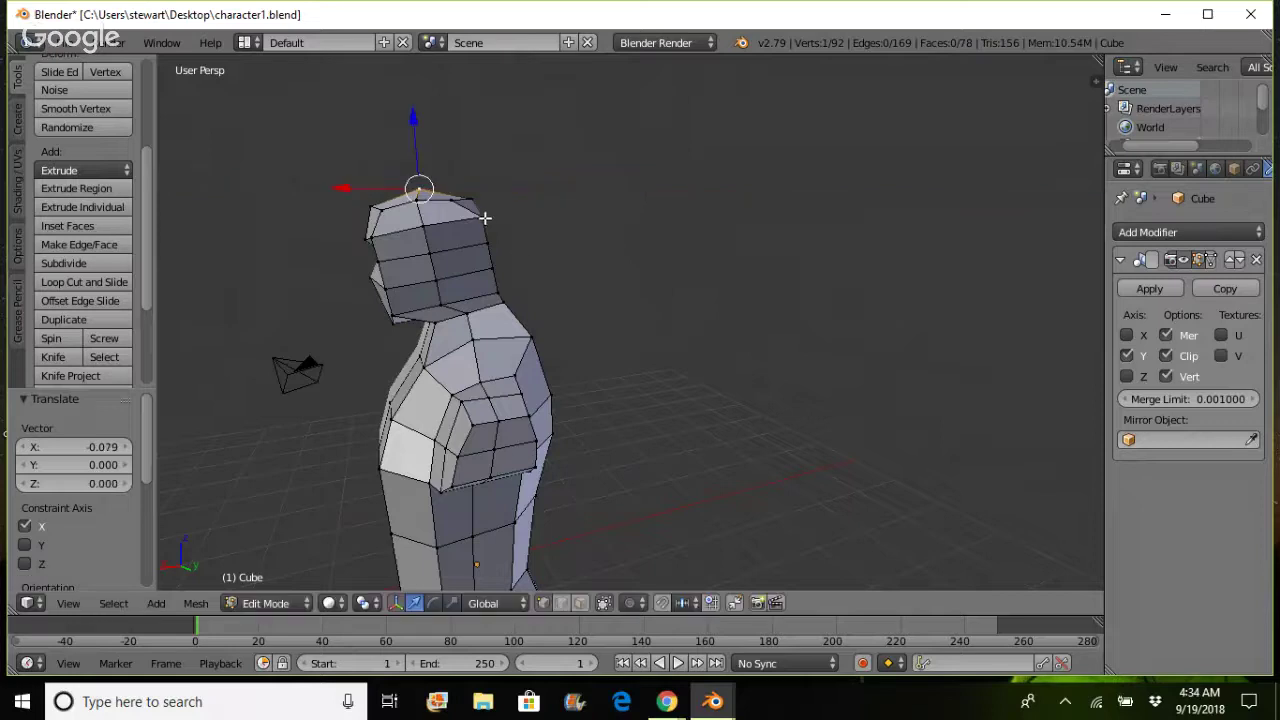
- Move the upper two corner vertices on the back of the head forward along X by about 0.201 and 0.206
left_click(666, 424)
key("g")
key("x")
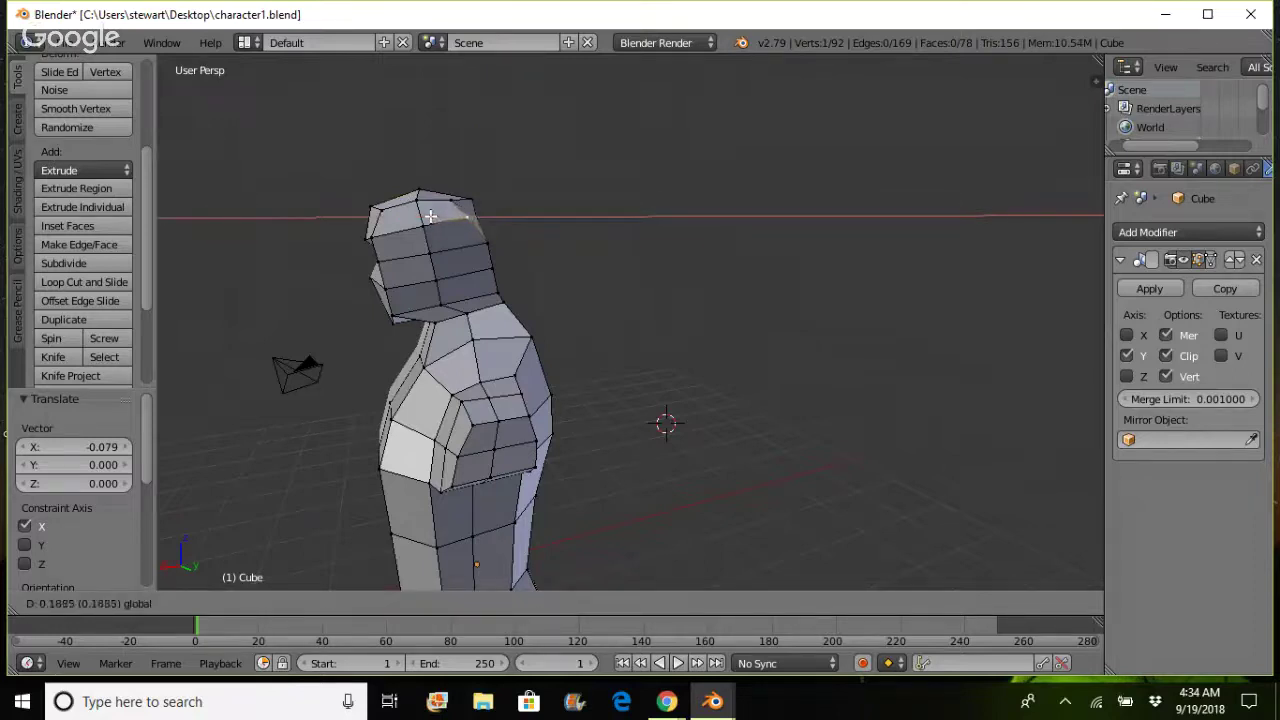
left_click(431, 216)
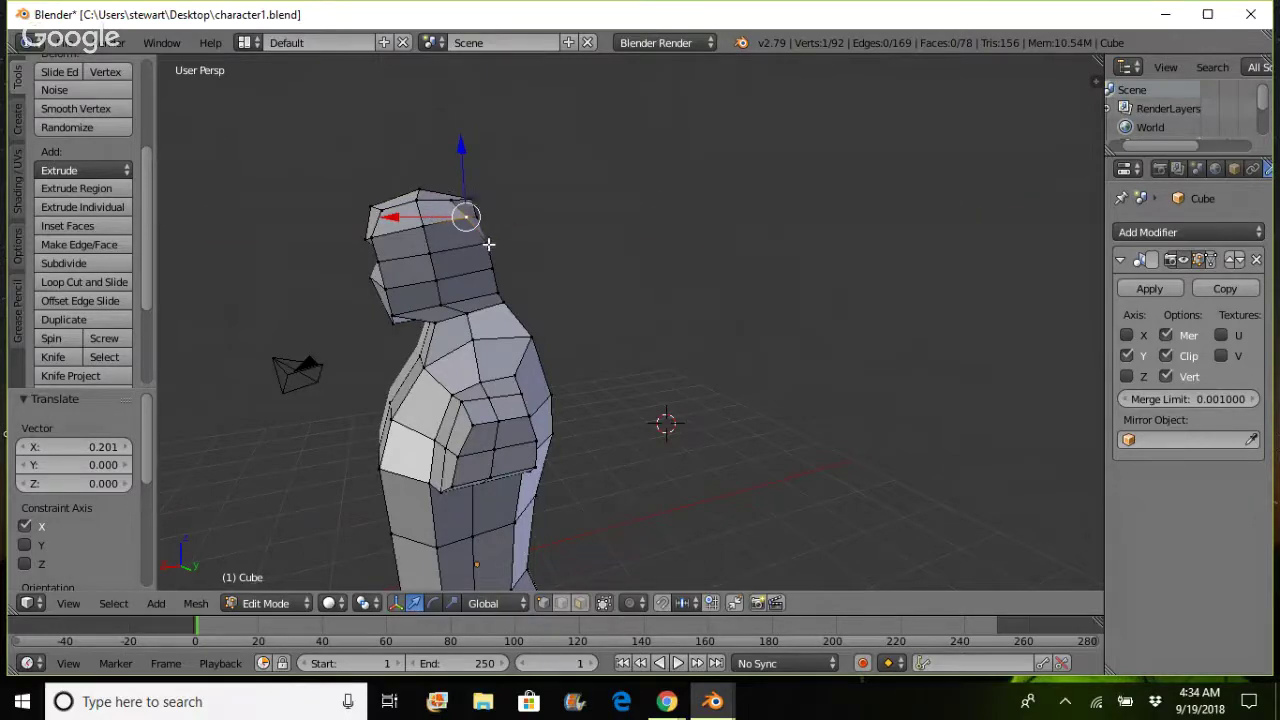
key("g")
key("x")
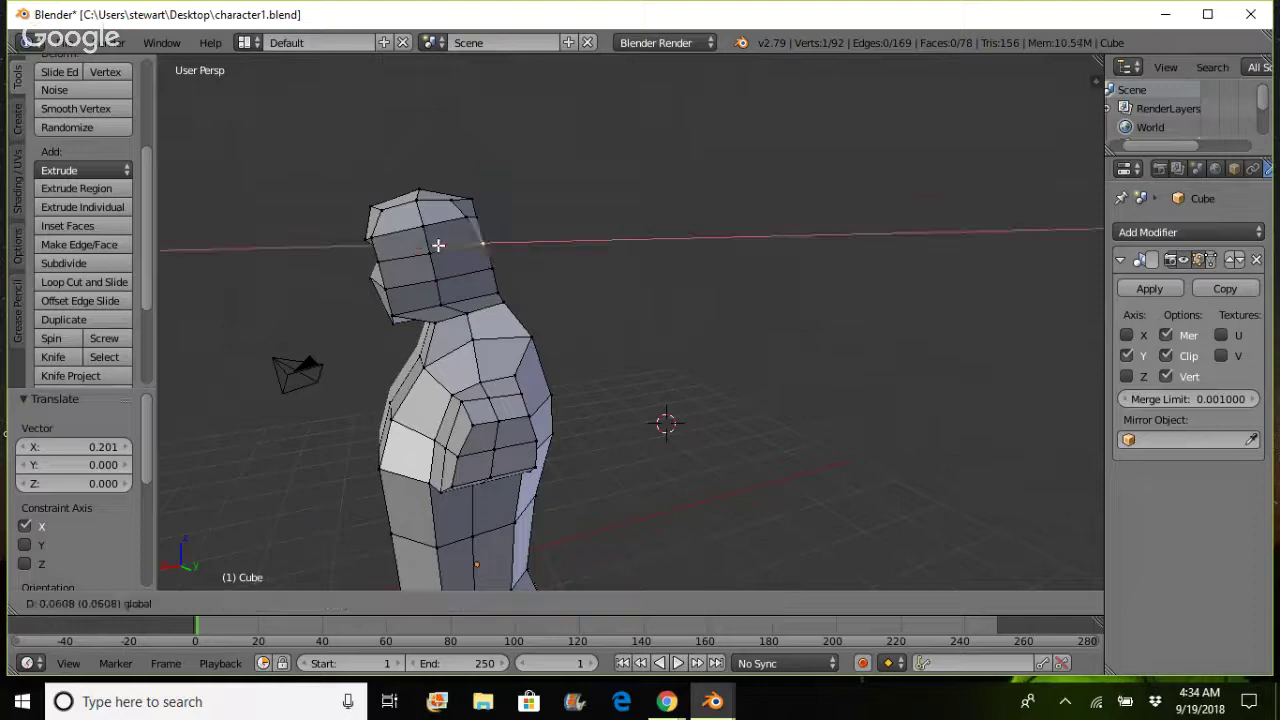
left_click(470, 240)
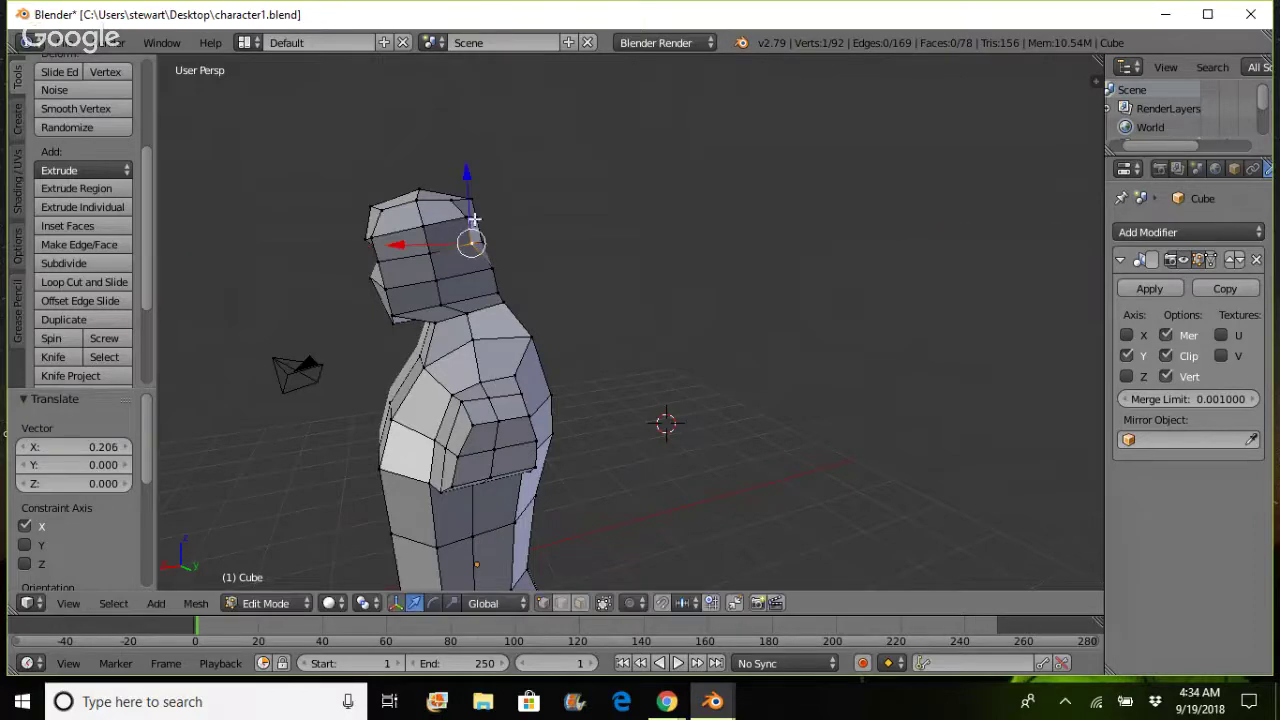
- Move the upper two centre-line vertices on the back of the head backward along X by about 0.075 and 0.102
key("g")
key("x")
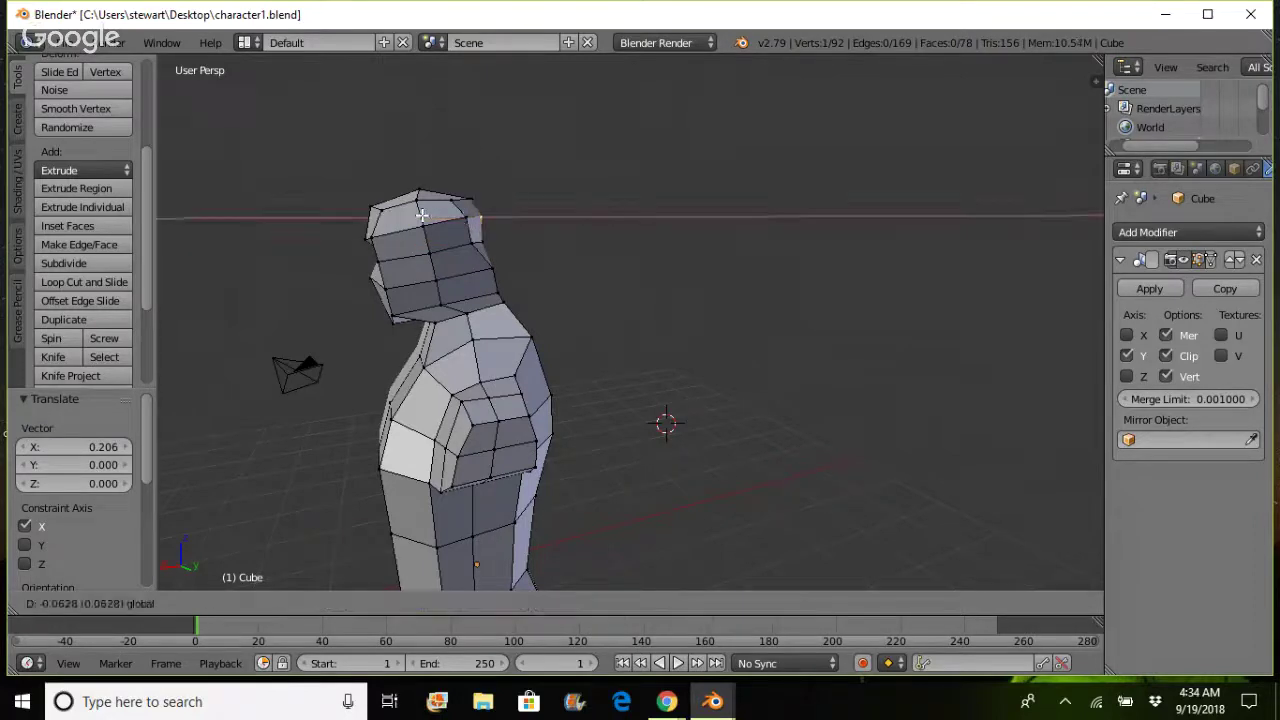
left_click(432, 220)
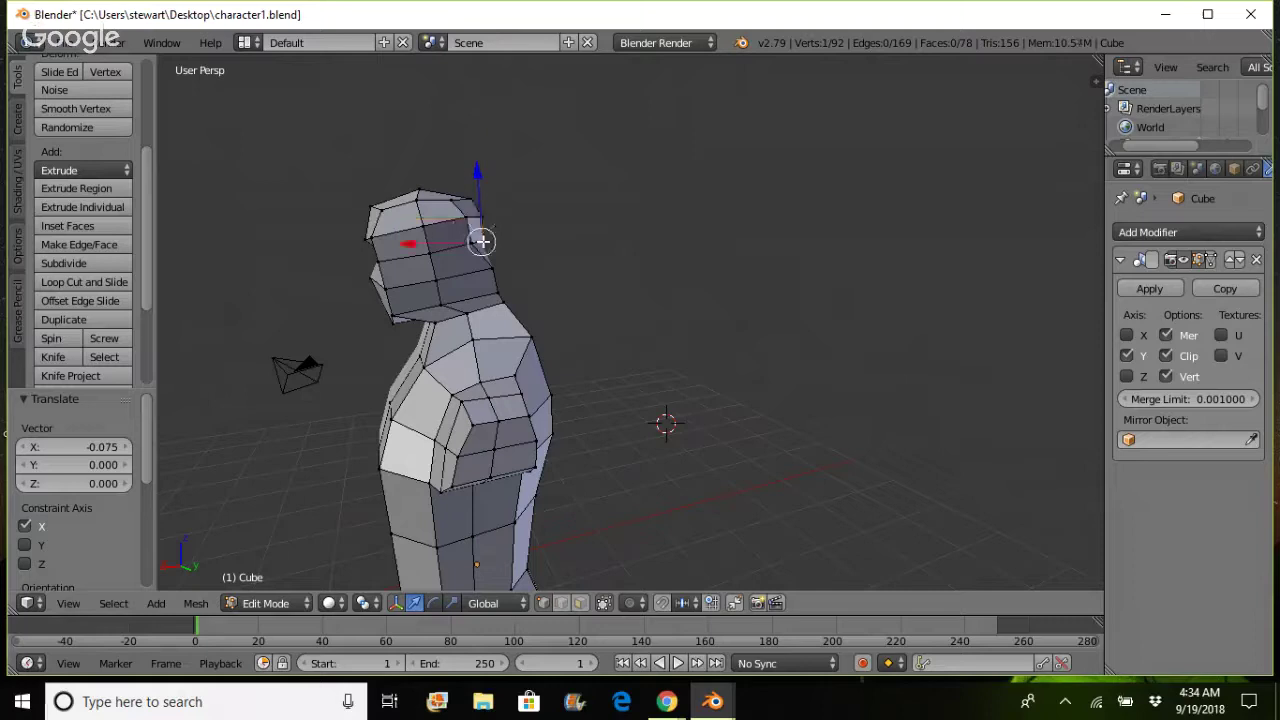
key("g")
key("x")
left_click(430, 243)
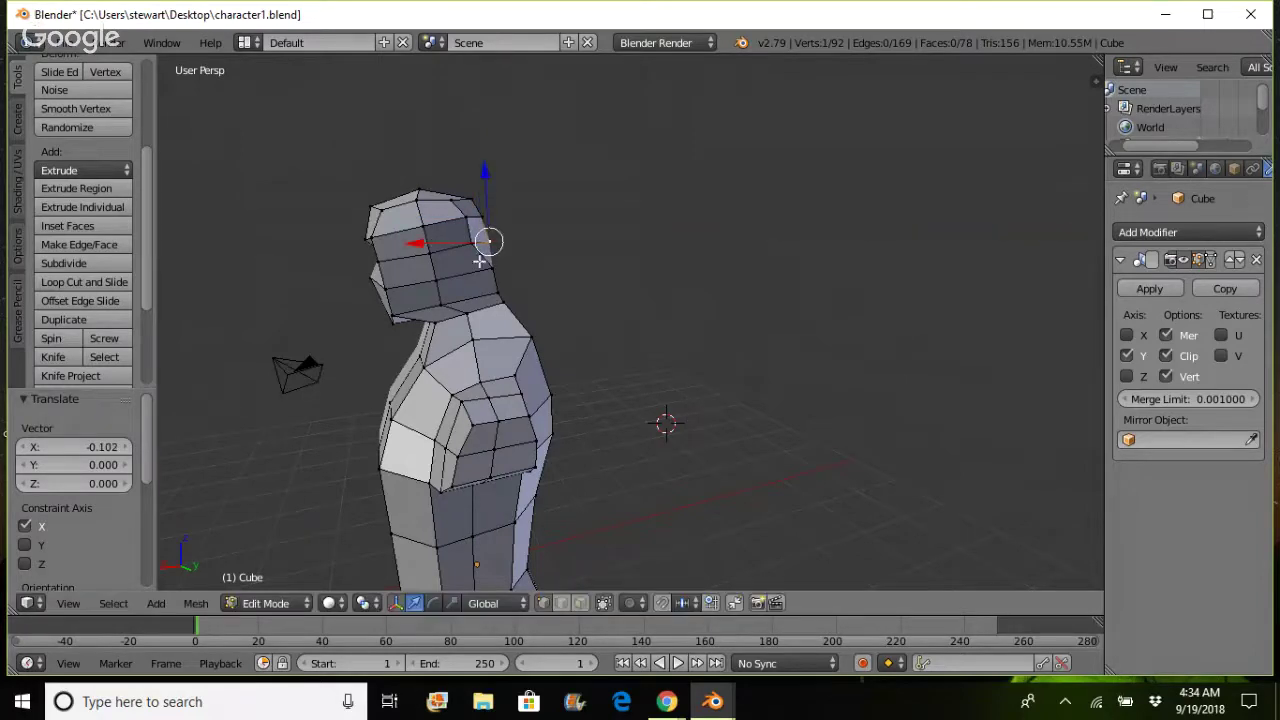
- Move the lower two corner vertices on the back of the head forward along X by about 0.209 and 0.228
right_click(492, 268)
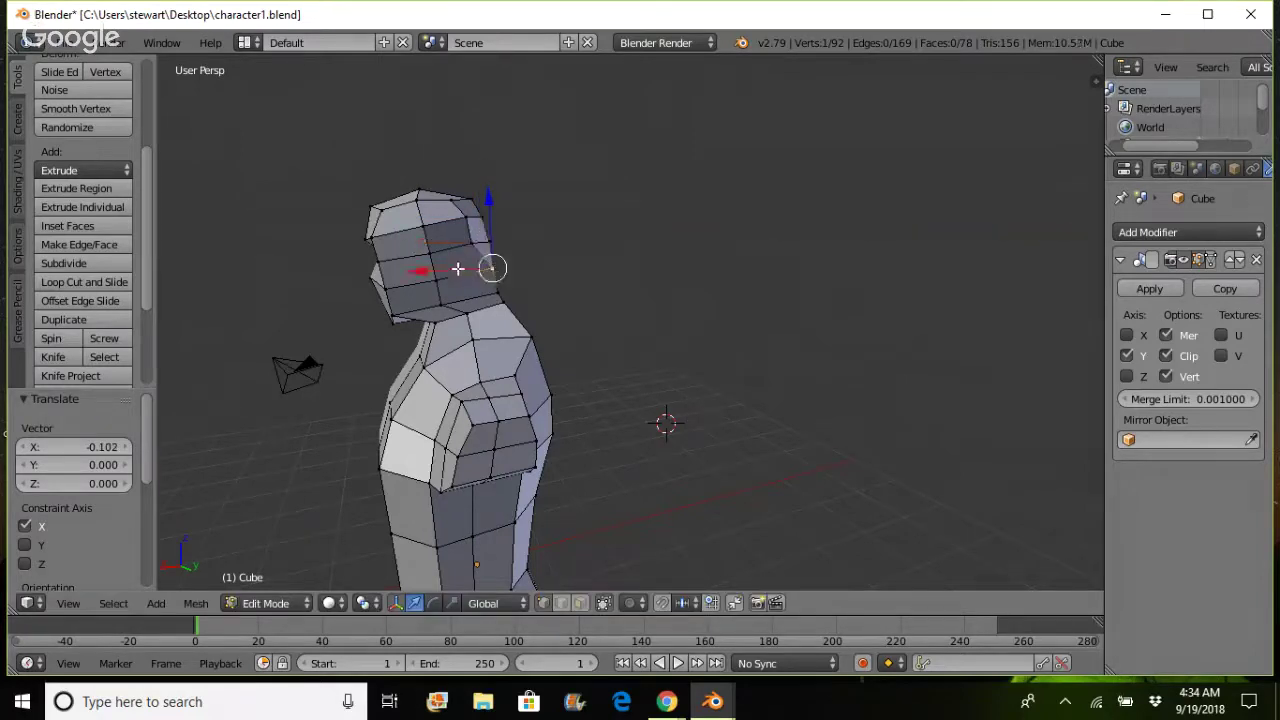
key("g")
key("x")
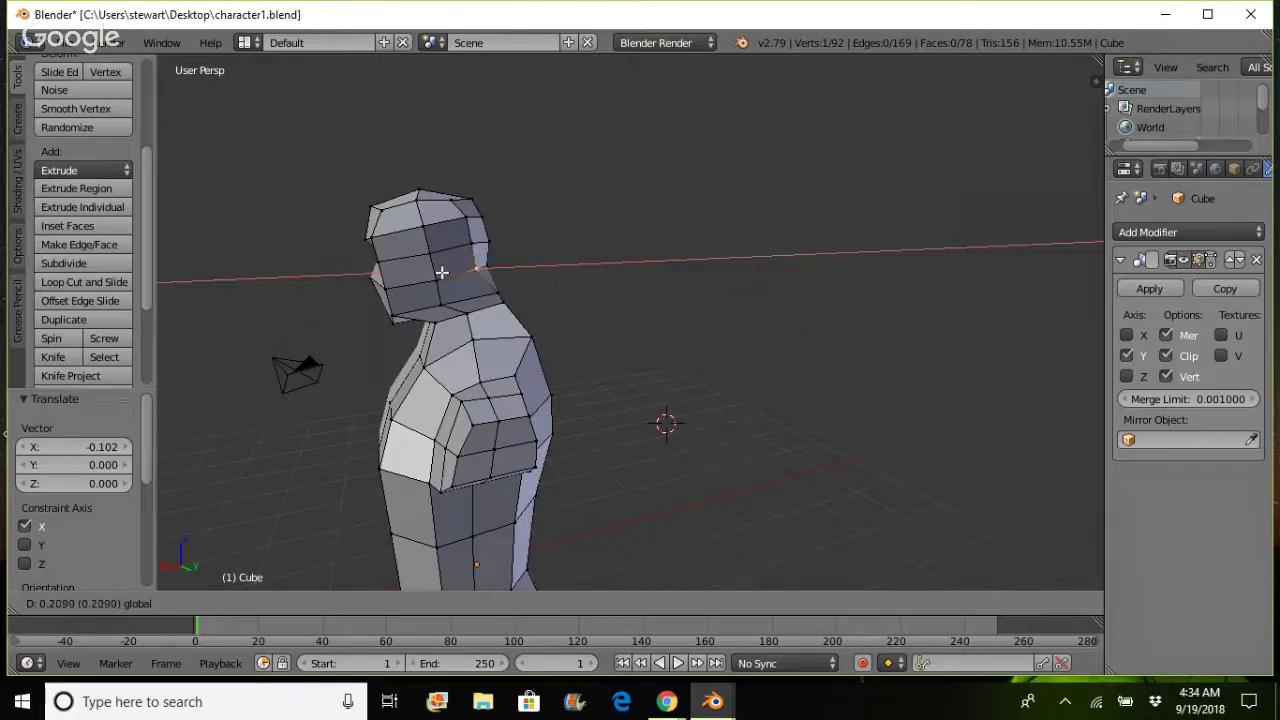
left_click(442, 272)
right_click(497, 292)
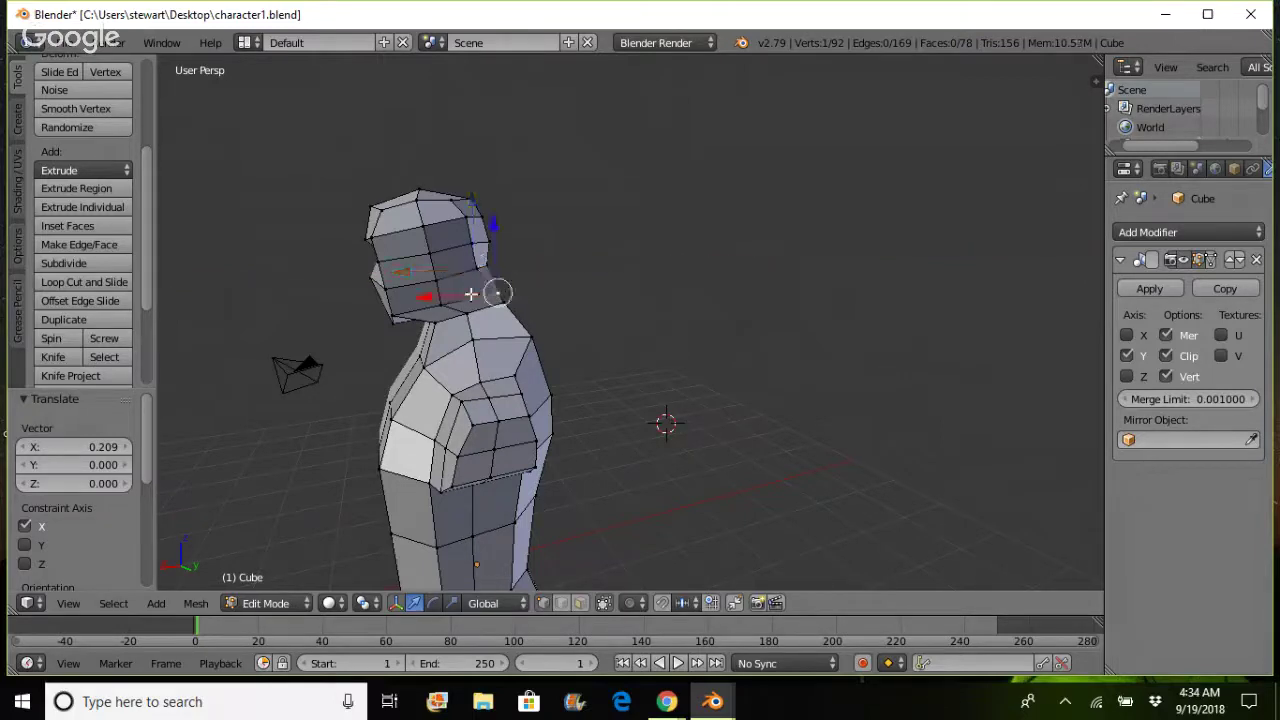
key("g")
key("x")
left_click(440, 300)
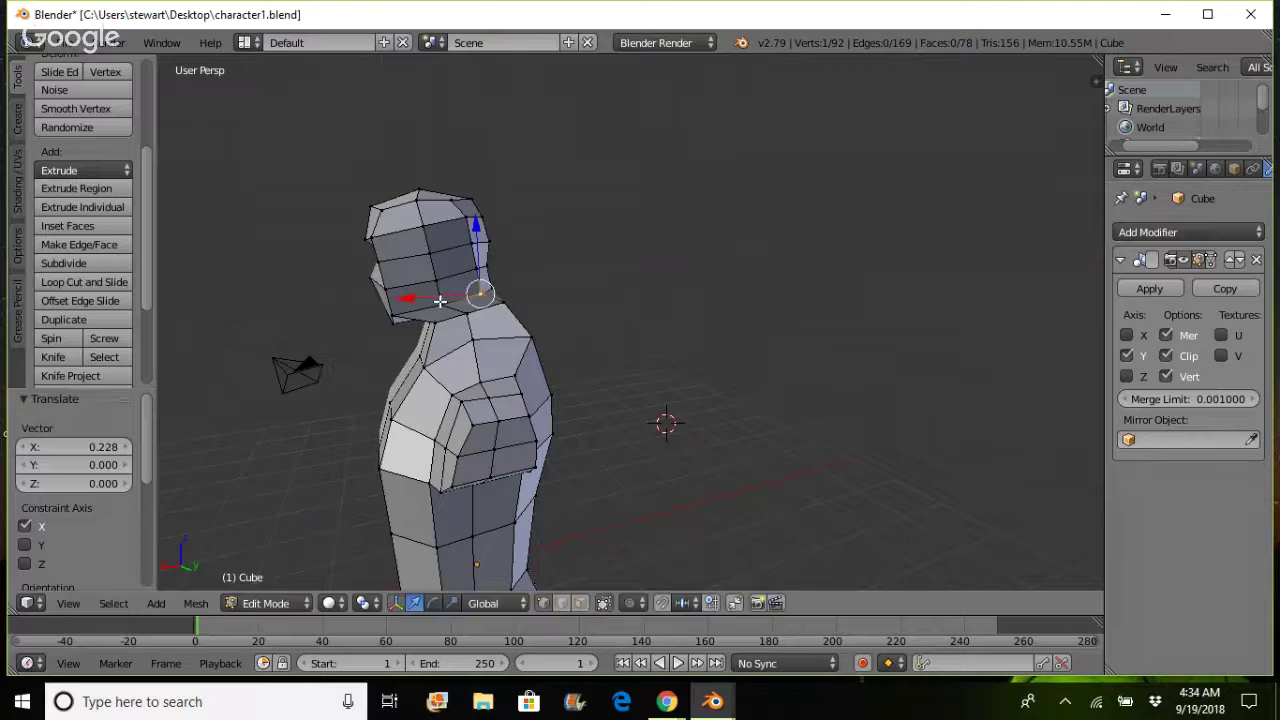
- Recess the eye-level face vertices along X, pushing the centre-line one back about 0.184 and pulling it forward about 0.096
right_click(379, 261)
key("g")
key("x")
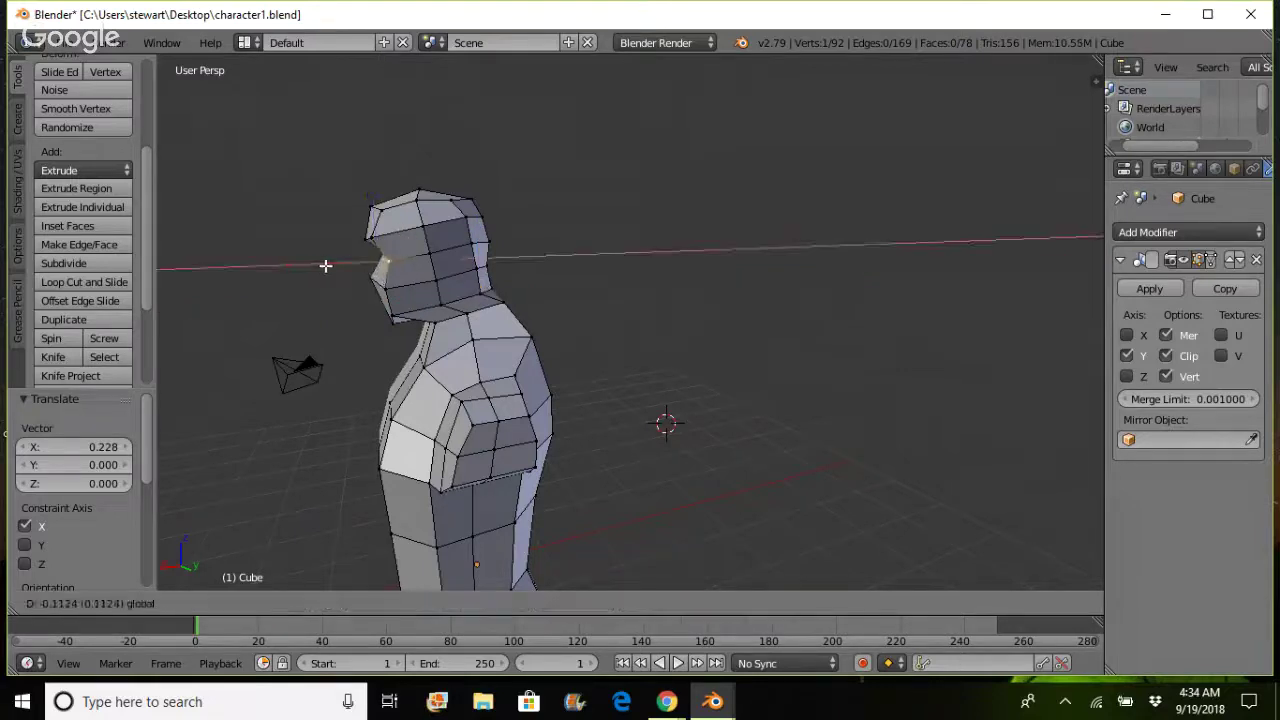
left_click(358, 261)
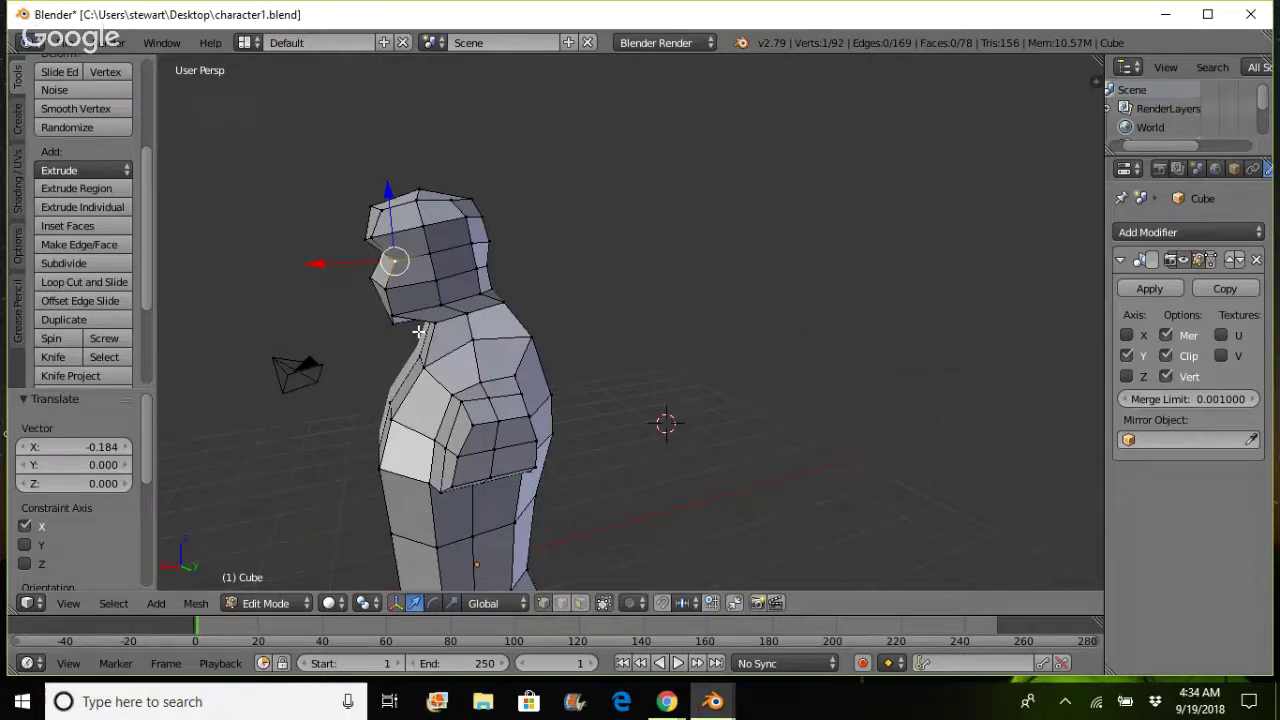
middle_click_drag(418, 331, 500, 222)
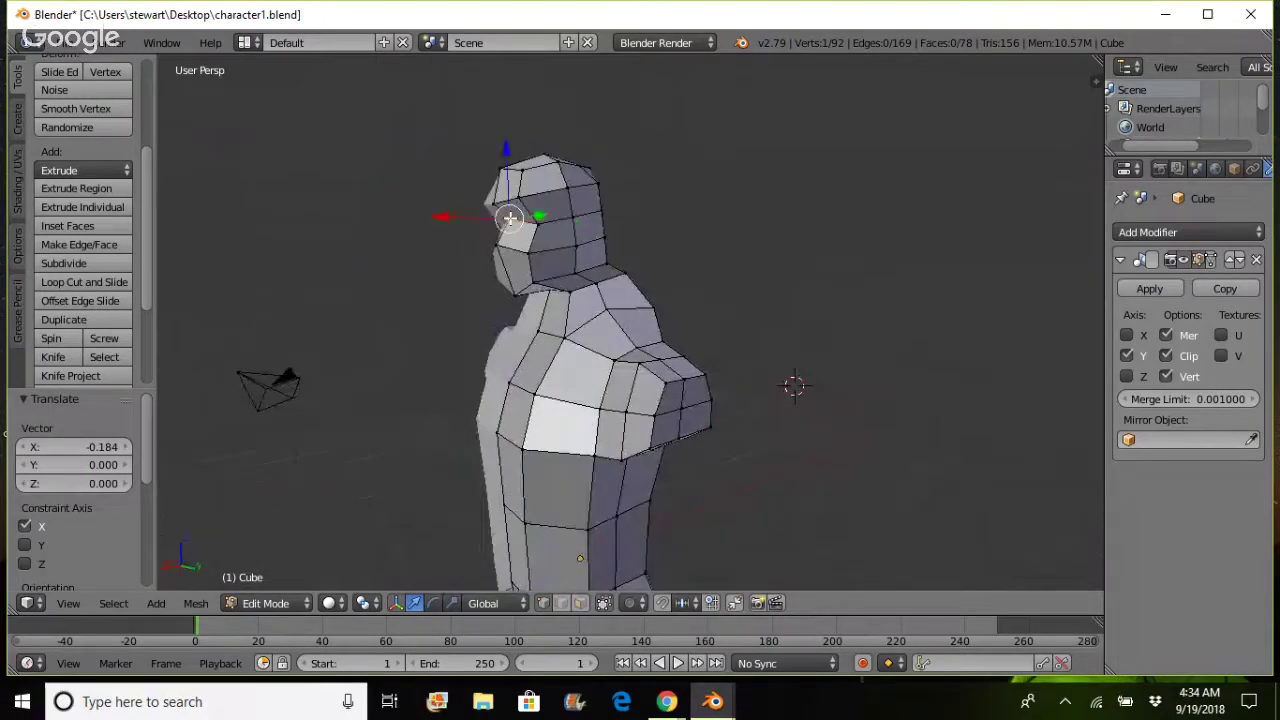
left_click_drag(472, 216, 466, 215)
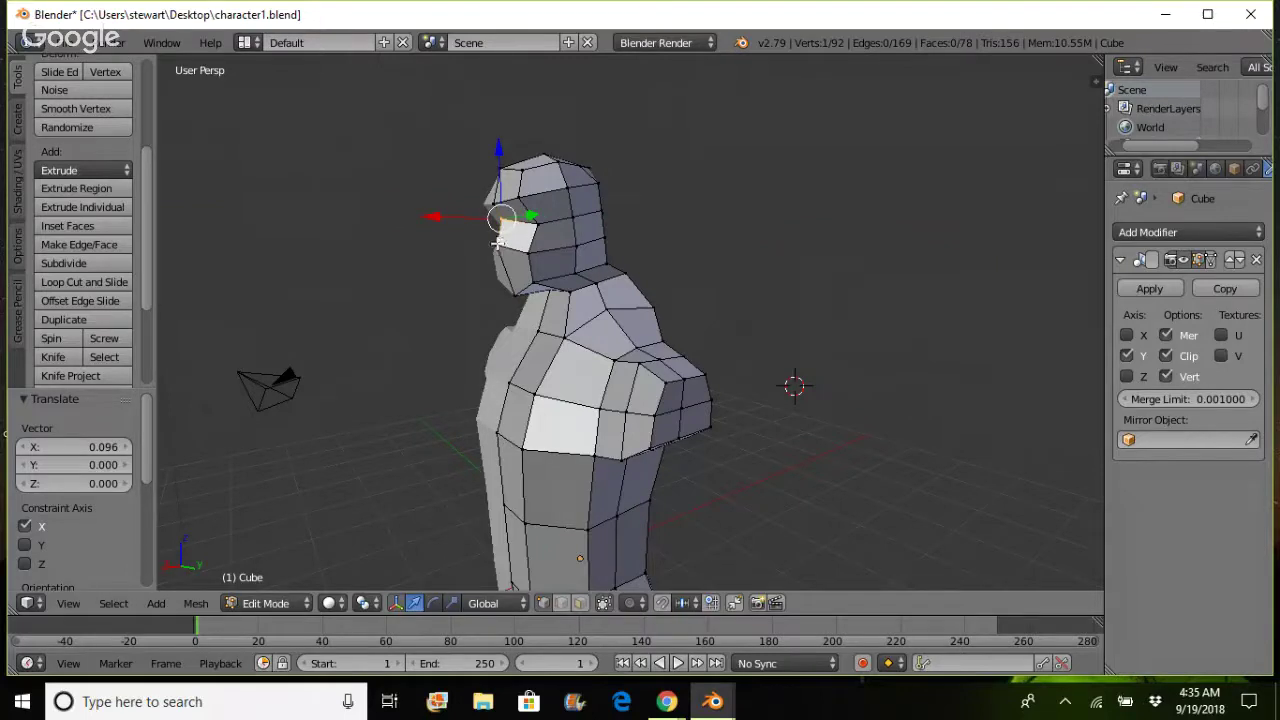
- Raise the cheek's front corner vertex about 0.169 along Z and the neighbouring mid-side head vertex about 0.154
right_click(529, 254)
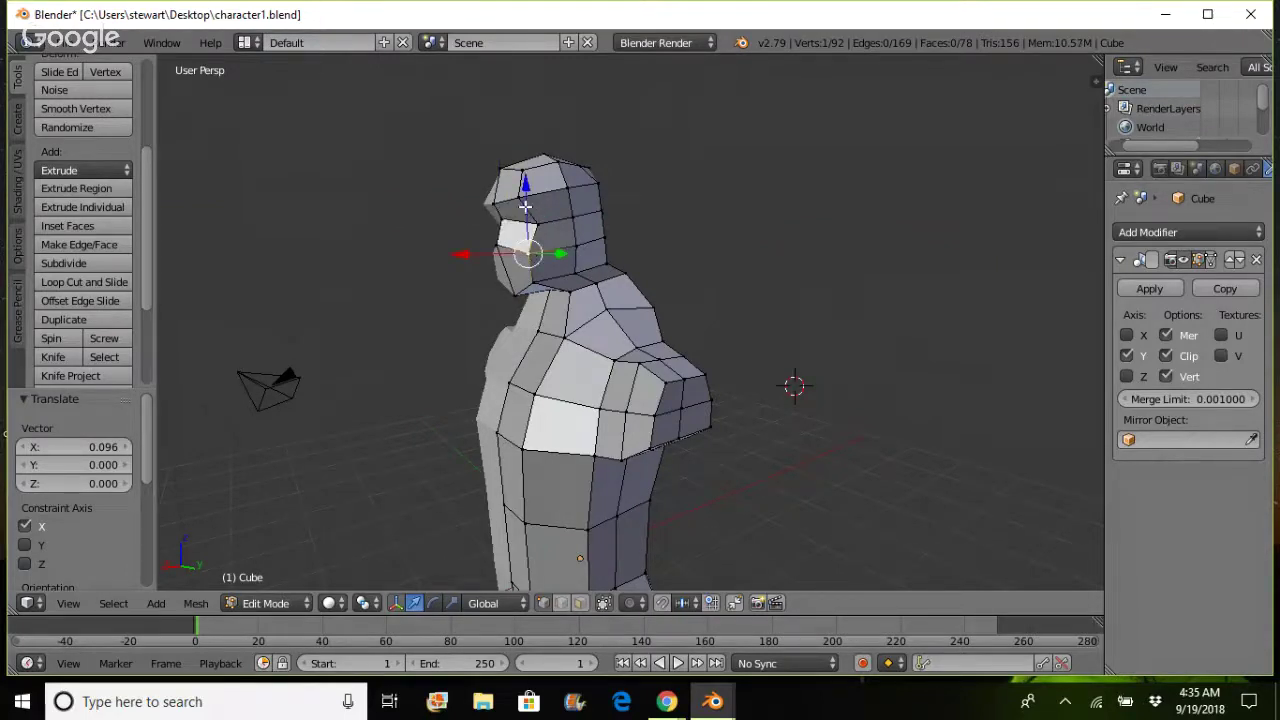
key("g")
key("z")
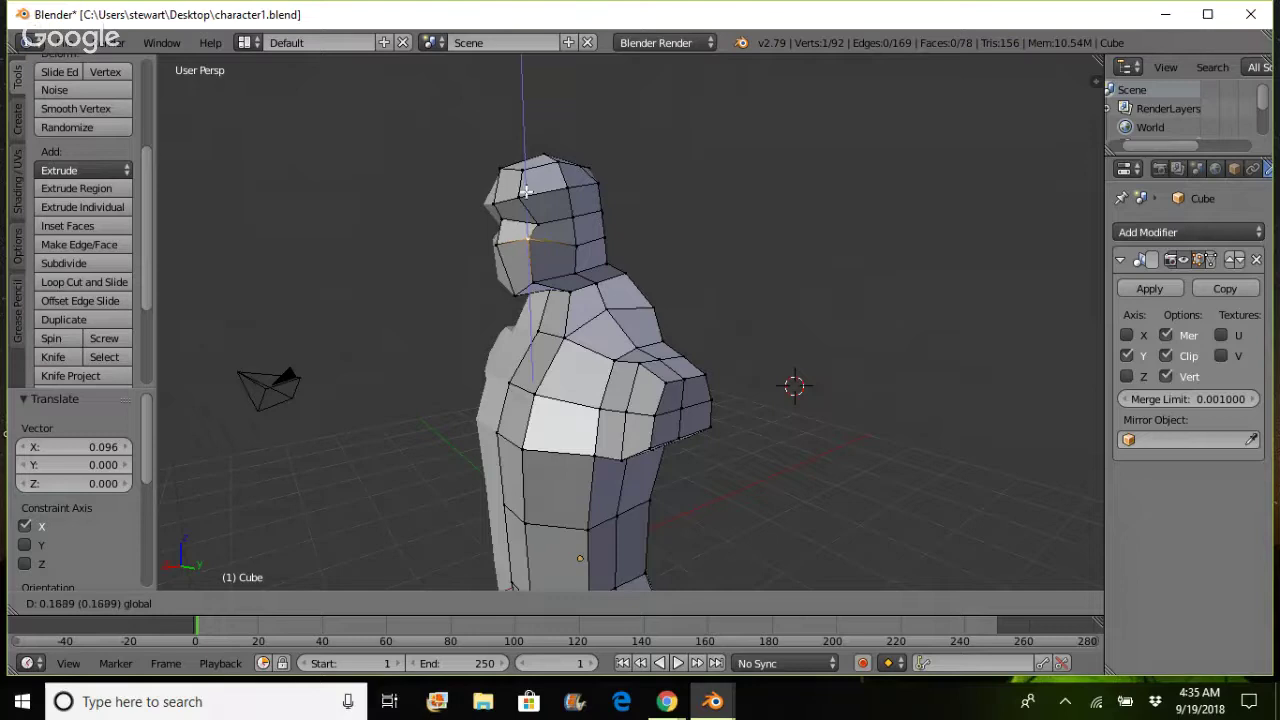
left_click(526, 192)
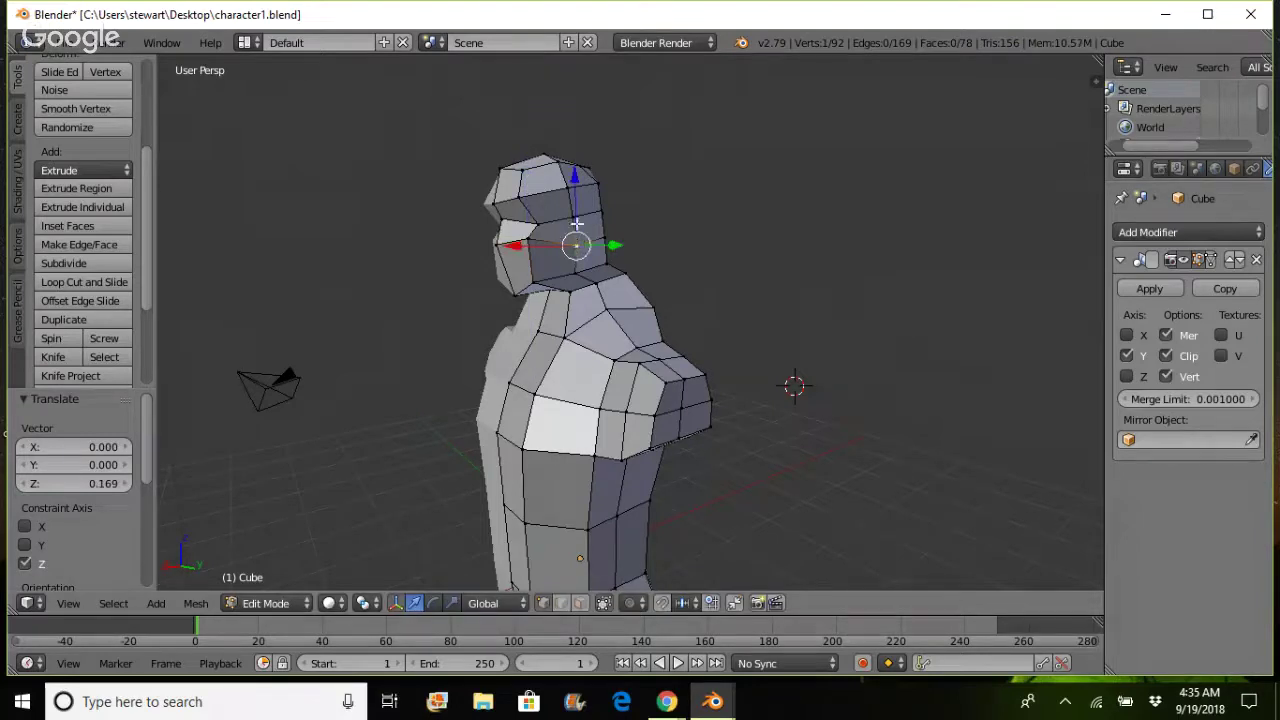
key("g")
key("z")
left_click(577, 198)
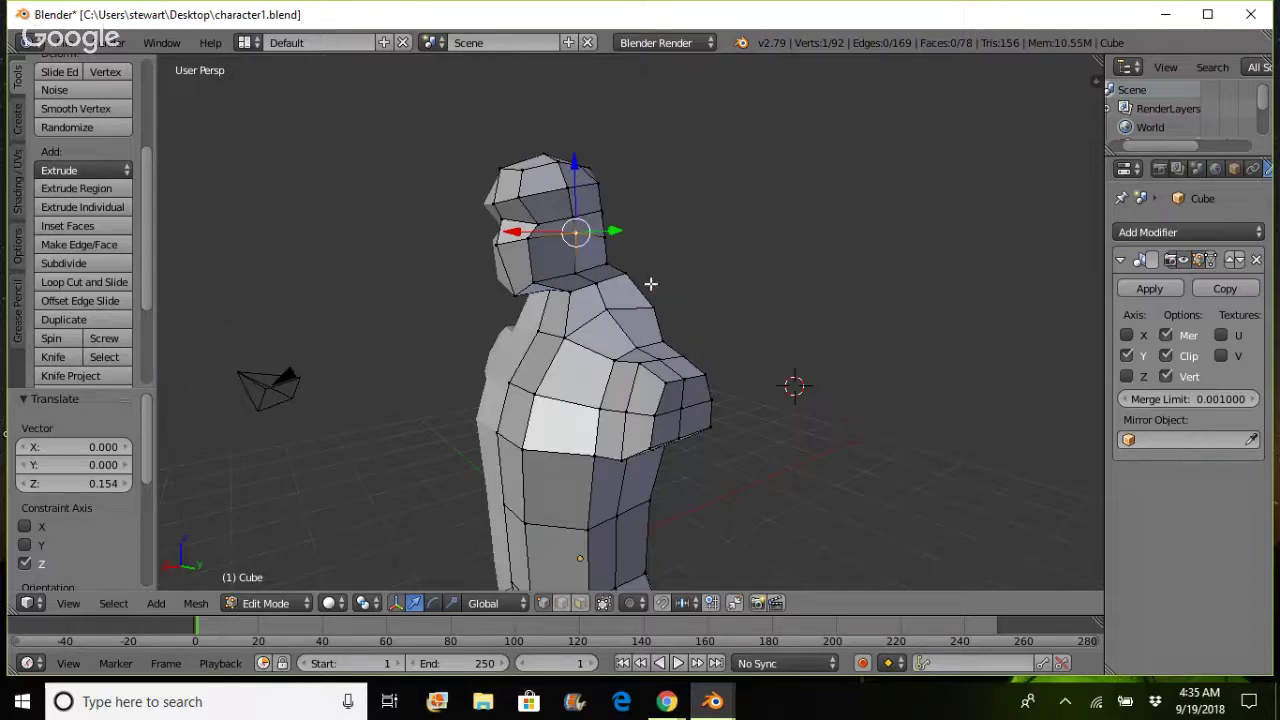
- Shift the head's base rear corner vertex back about 0.089 along X and the lower centre-line vertex at the back about 0.116
right_click(606, 266)
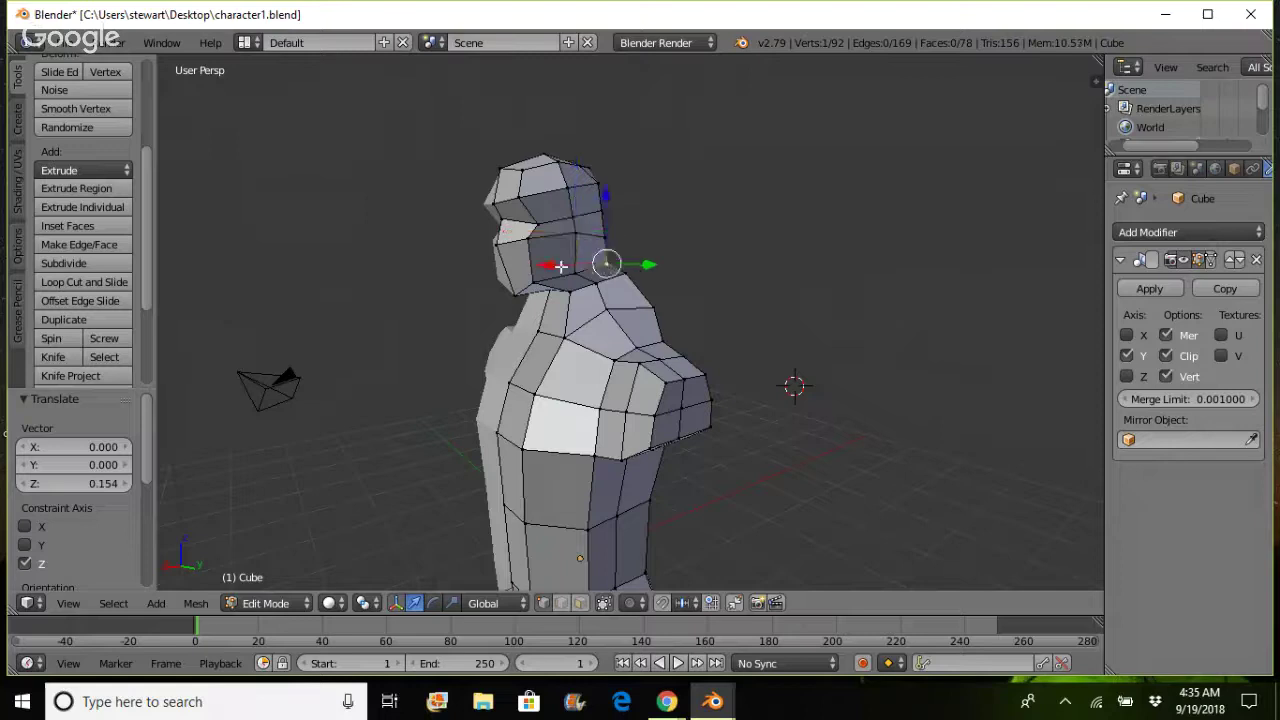
left_click_drag(560, 266, 565, 265)
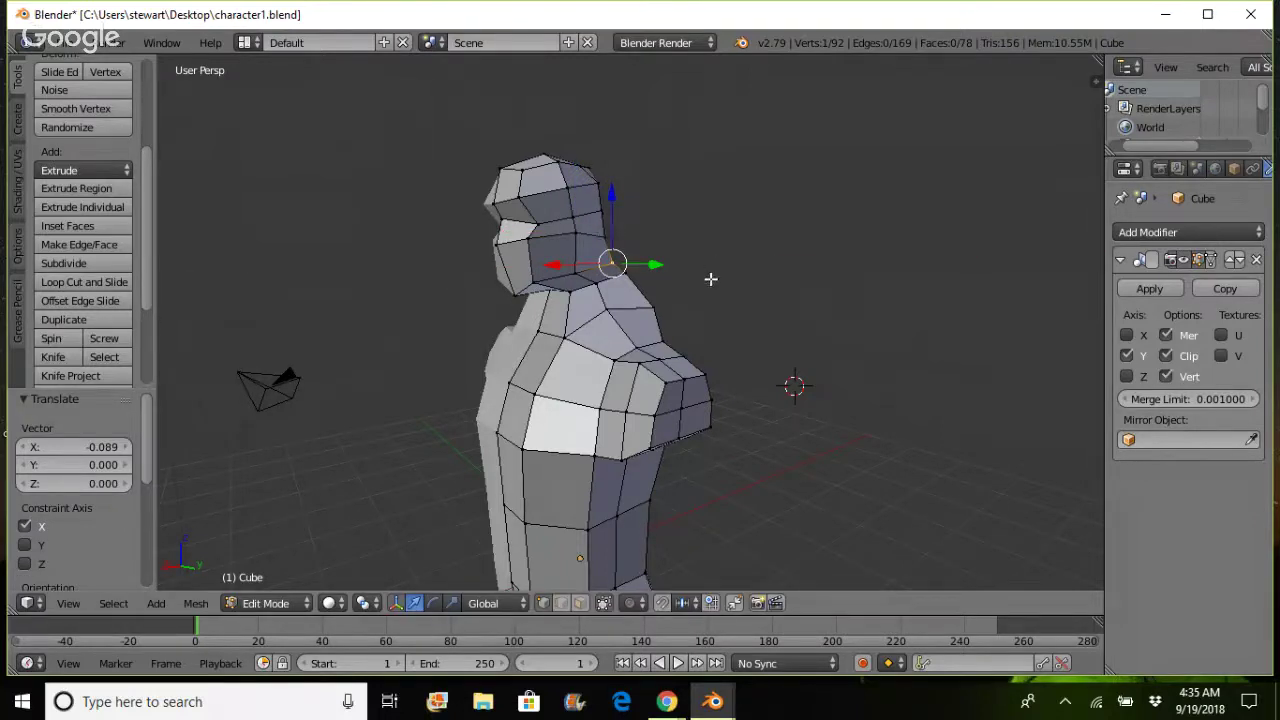
middle_click_drag(710, 279, 671, 283)
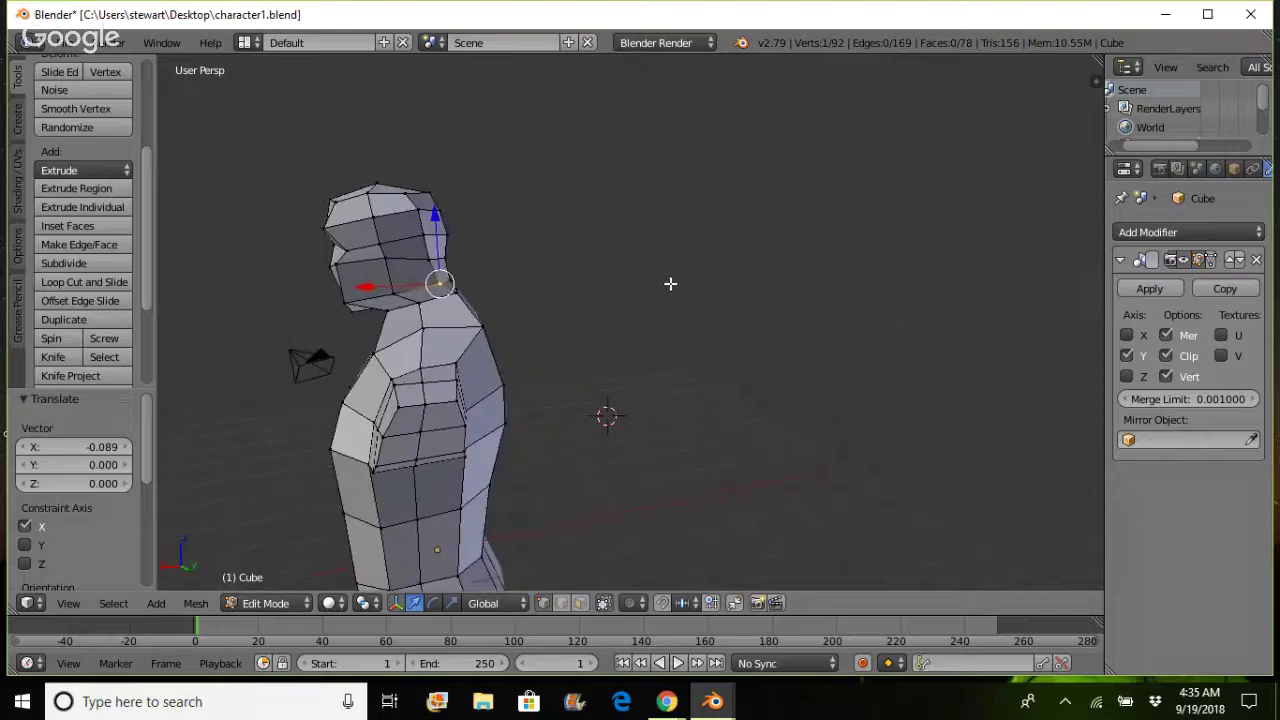
left_click(440, 258)
key("g")
key("x")
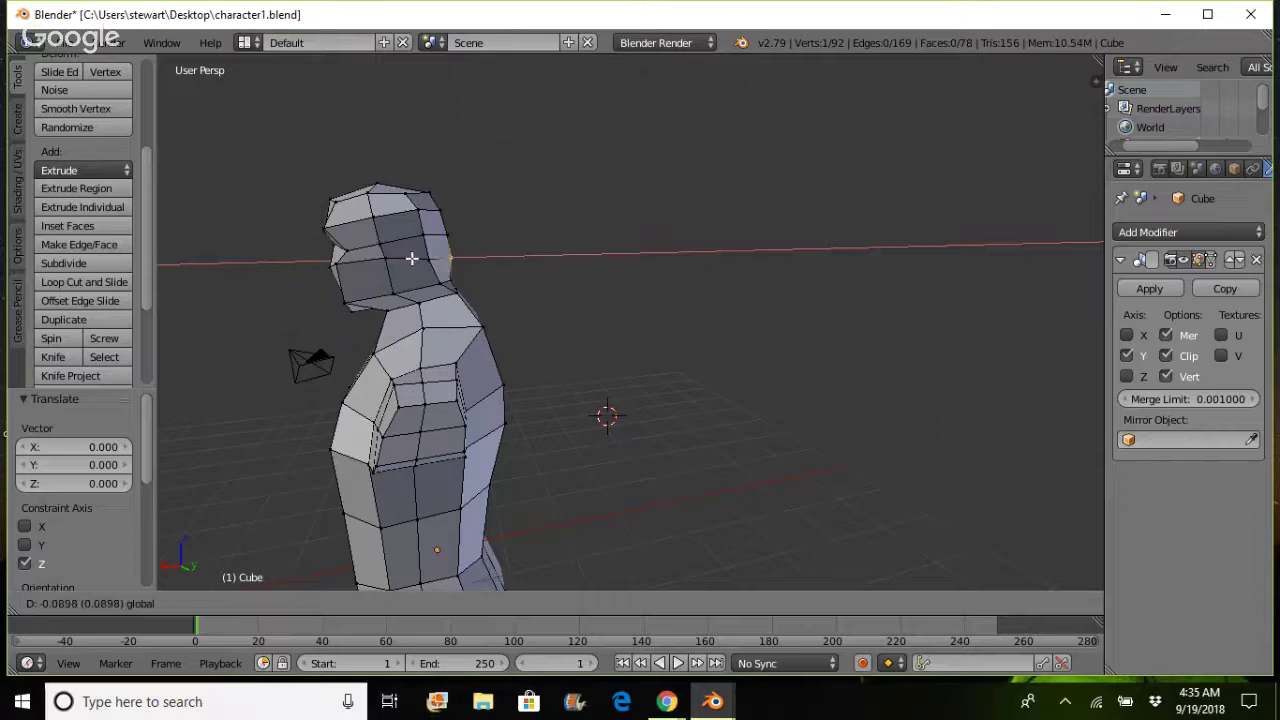
left_click(414, 259)
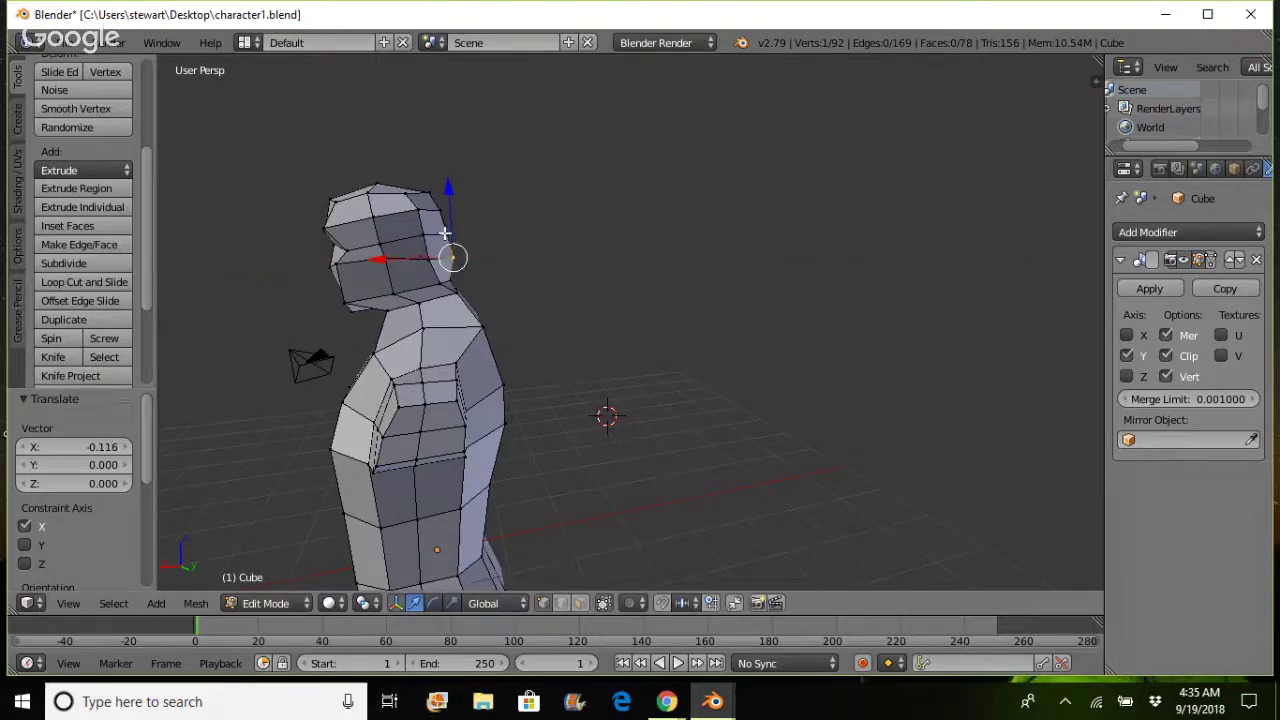
- Move the middle and upper centre-line vertices on the back of the head backward along X by about 0.038 and 0.050
right_click(445, 233)
key("g")
key("x")
left_click(395, 233)
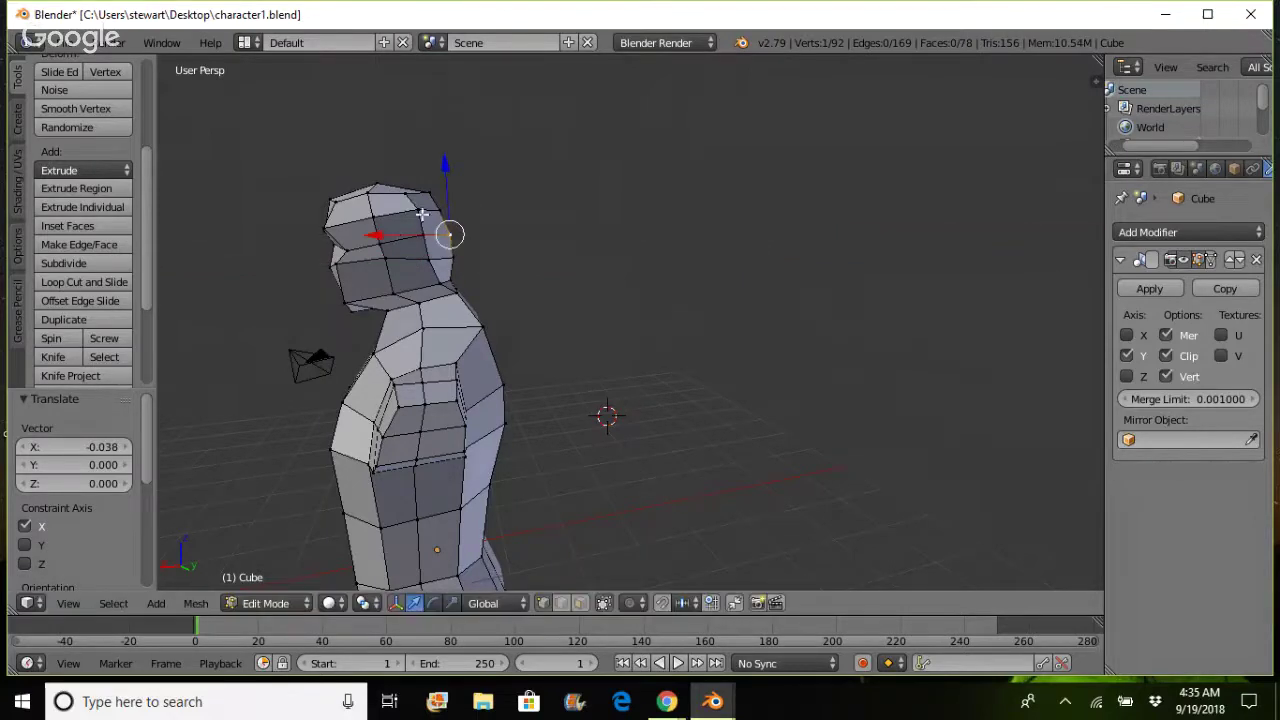
right_click(440, 211)
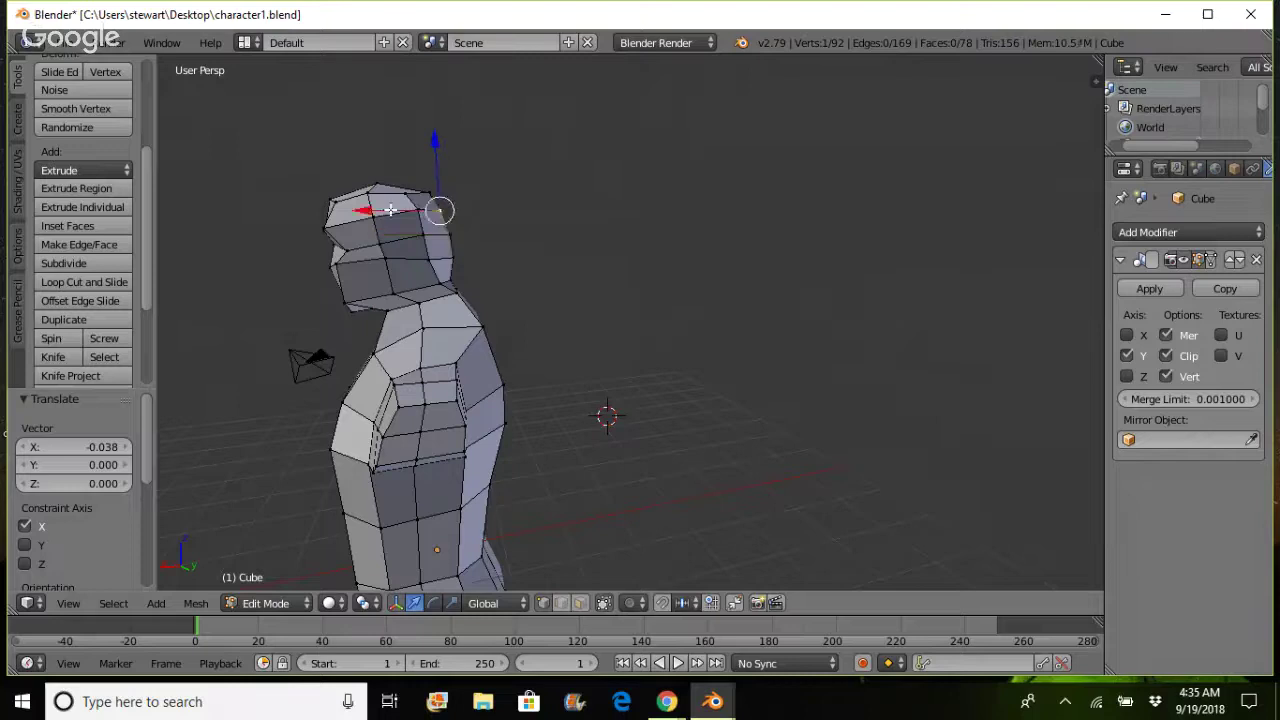
key("g")
key("x")
left_click(392, 210)
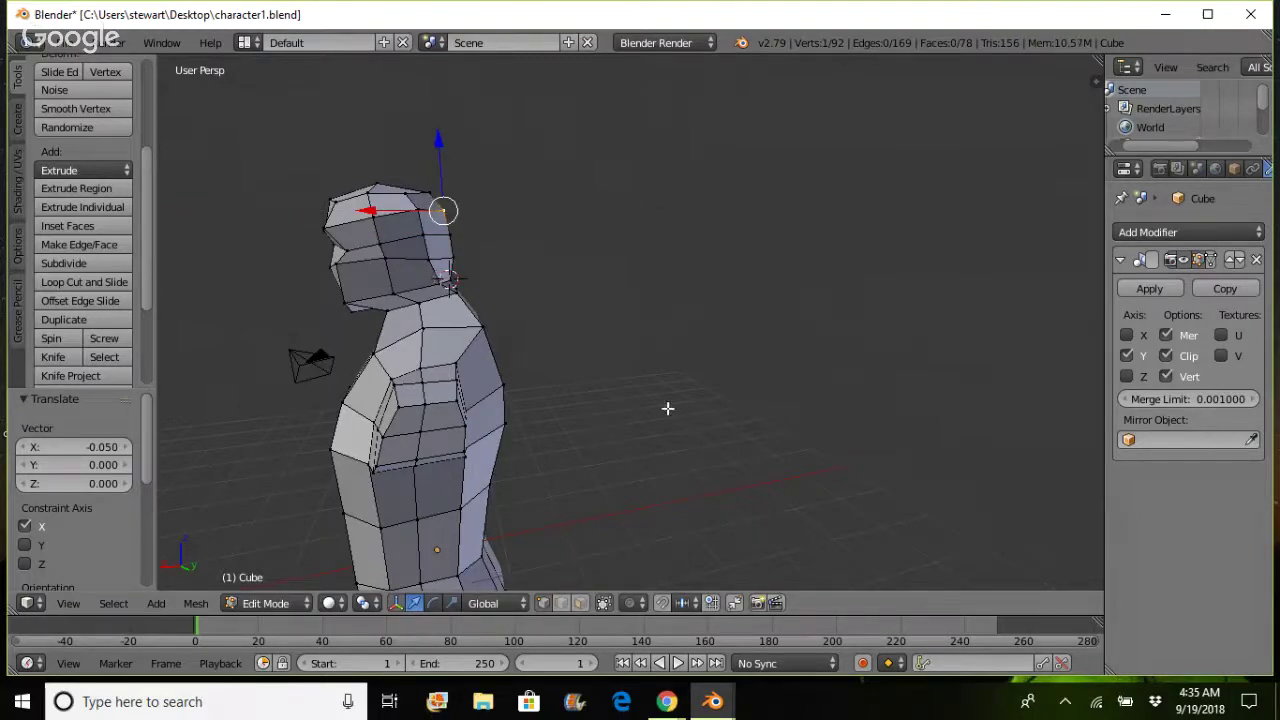
left_click(690, 441)
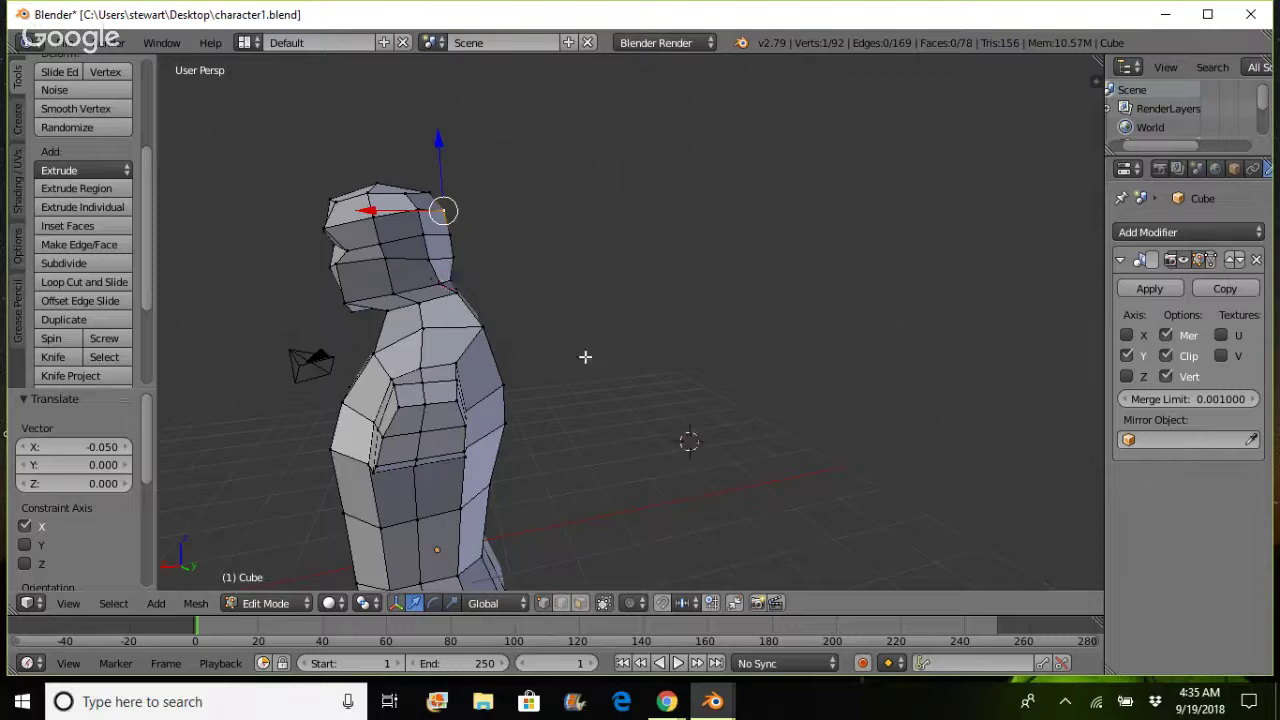
- Adjust the nape's centre-line vertex along X and move the upper-back vertex below it forward about 0.203
right_click(449, 281)
left_click_drag(387, 282, 430, 333)
right_click(483, 327)
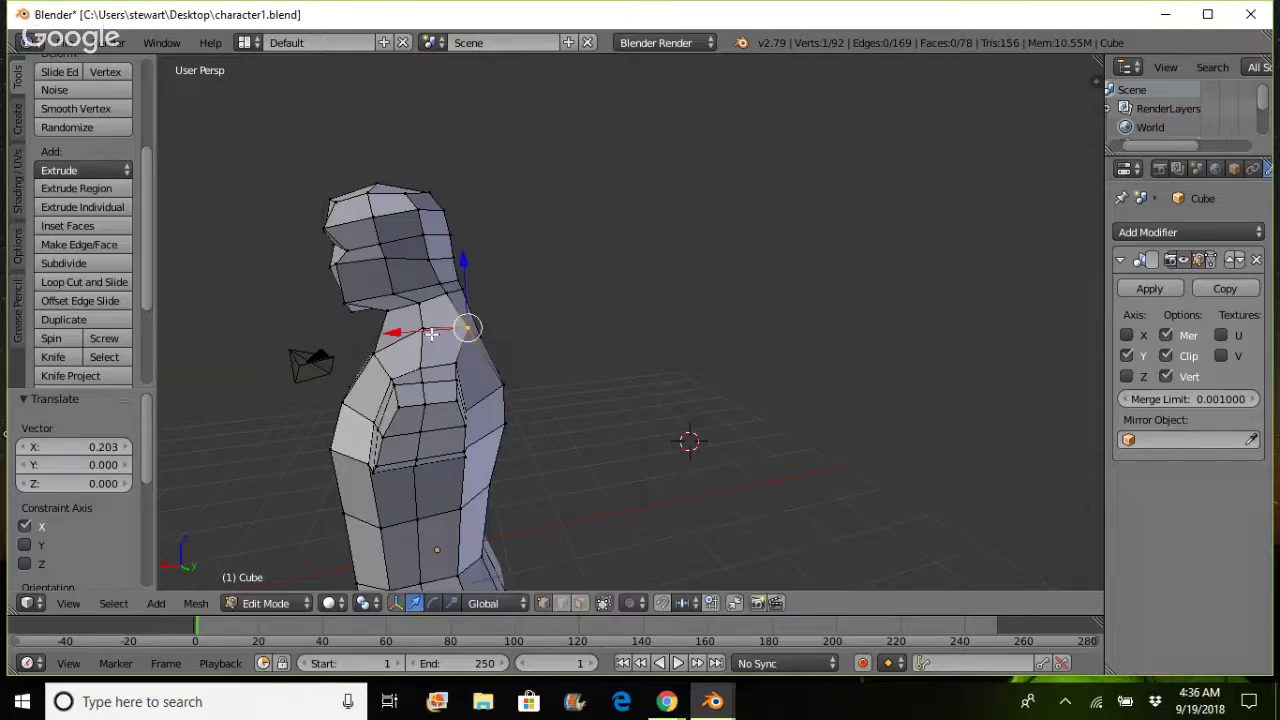
- Move the head's base rear corner vertex forward about 0.060 along X and push the cheek's front corner vertex back about 0.148
right_click(441, 283)
left_click_drag(396, 284, 386, 284)
right_click(336, 264)
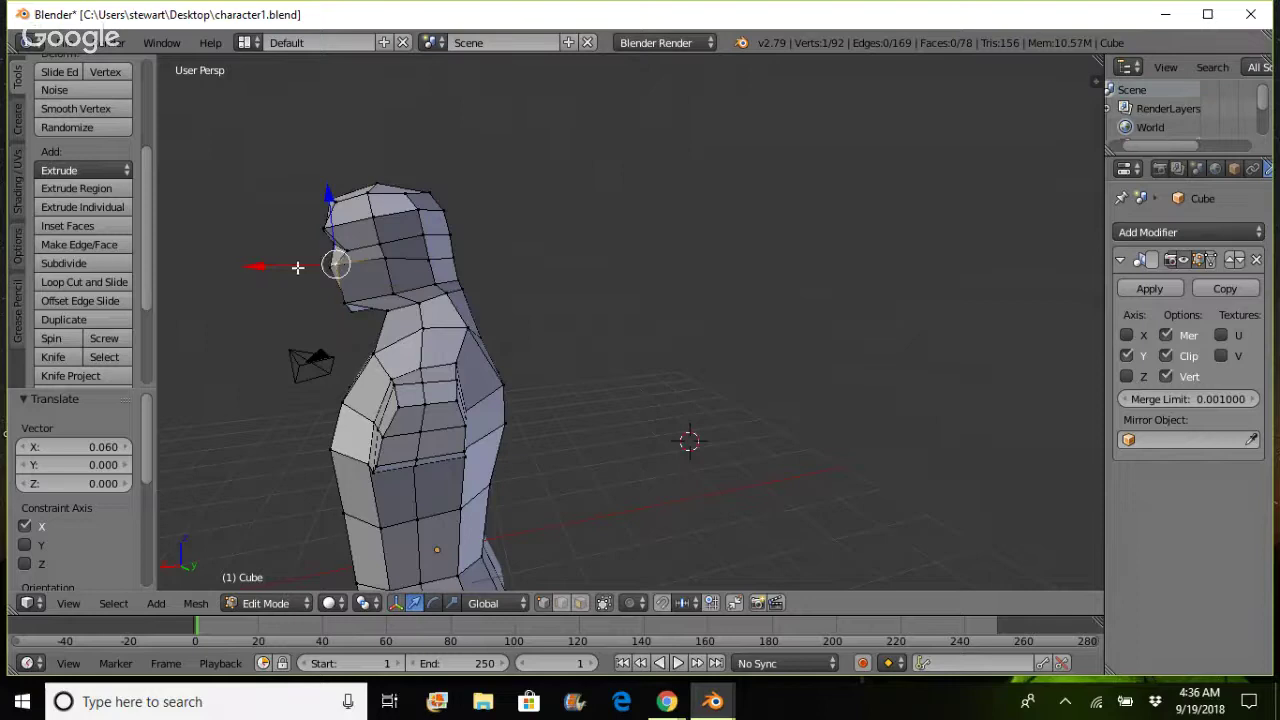
left_click_drag(287, 267, 303, 271)
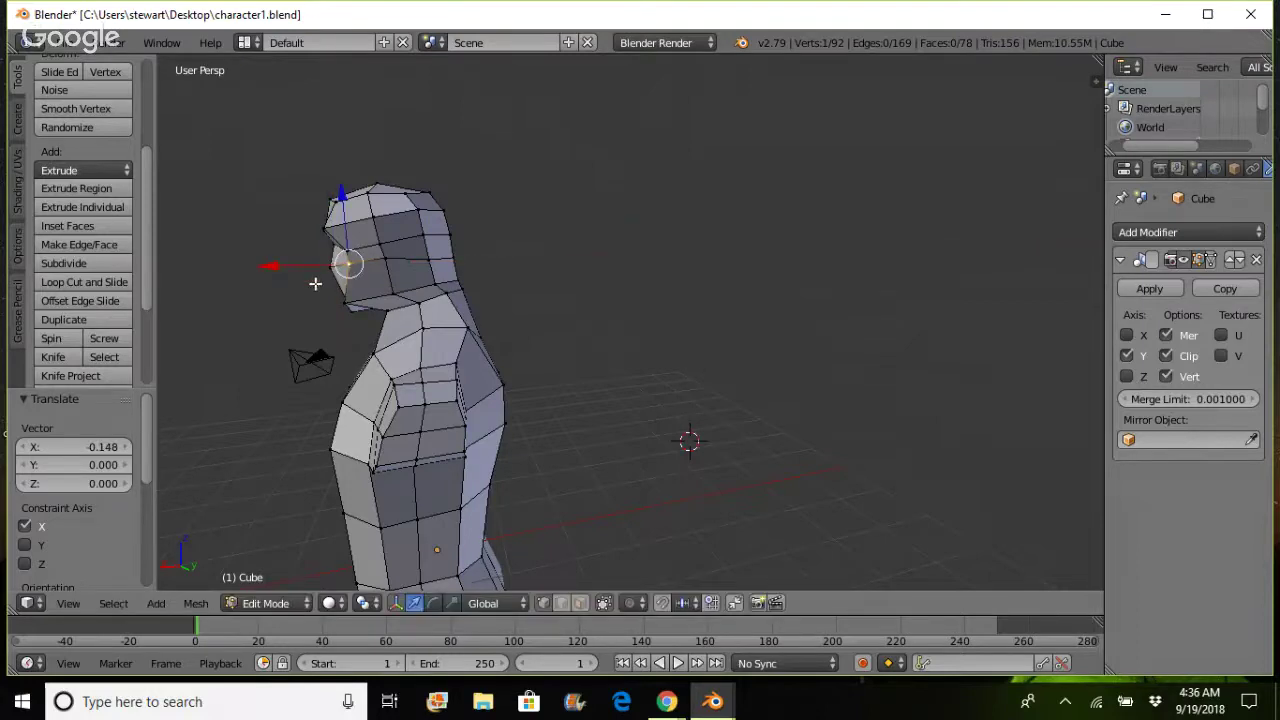
- Move the jaw's front corner vertex and the brow's front corner vertex backward along X by about 0.28 each
right_click(344, 301)
key("g")
key("x")
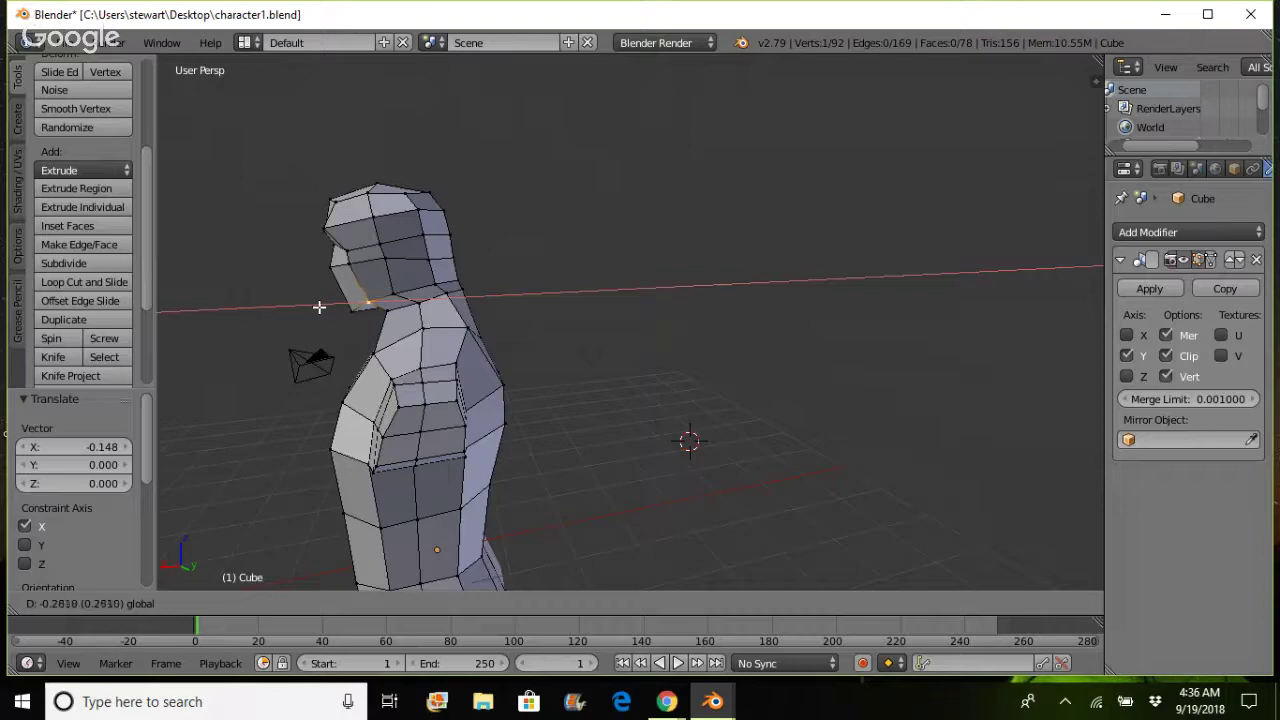
left_click(319, 307)
right_click(324, 227)
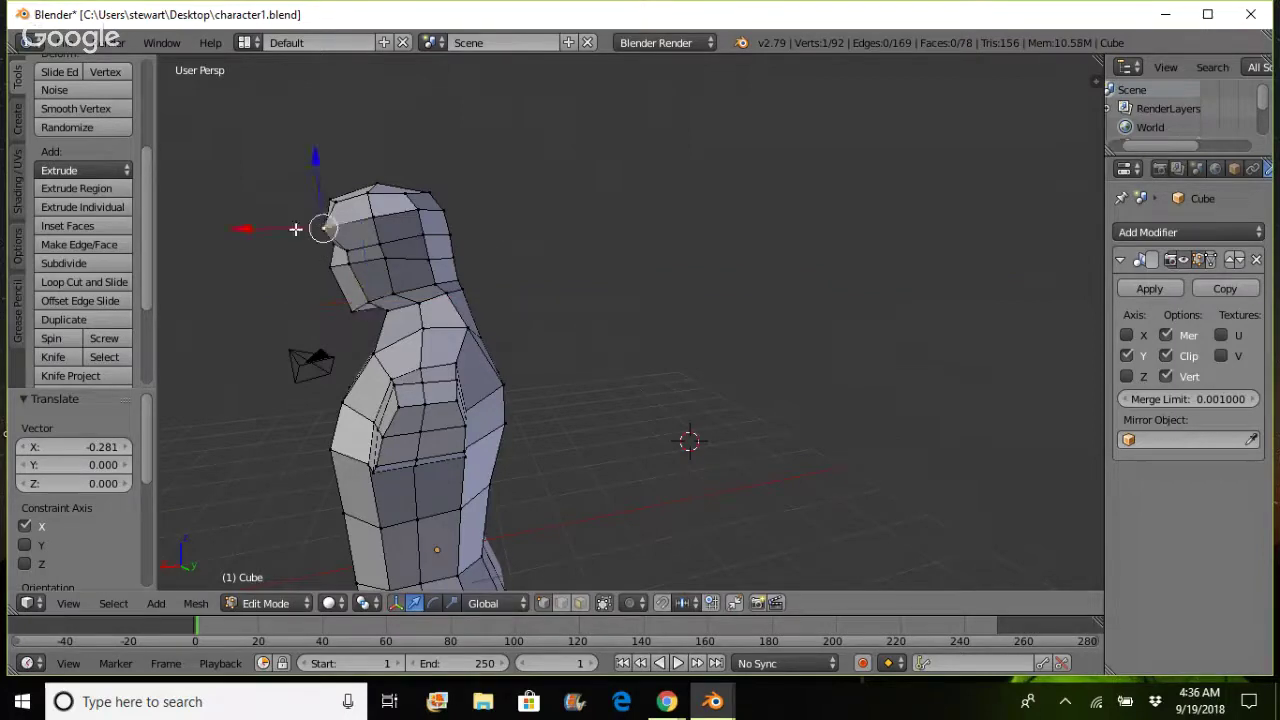
key("g")
key("x")
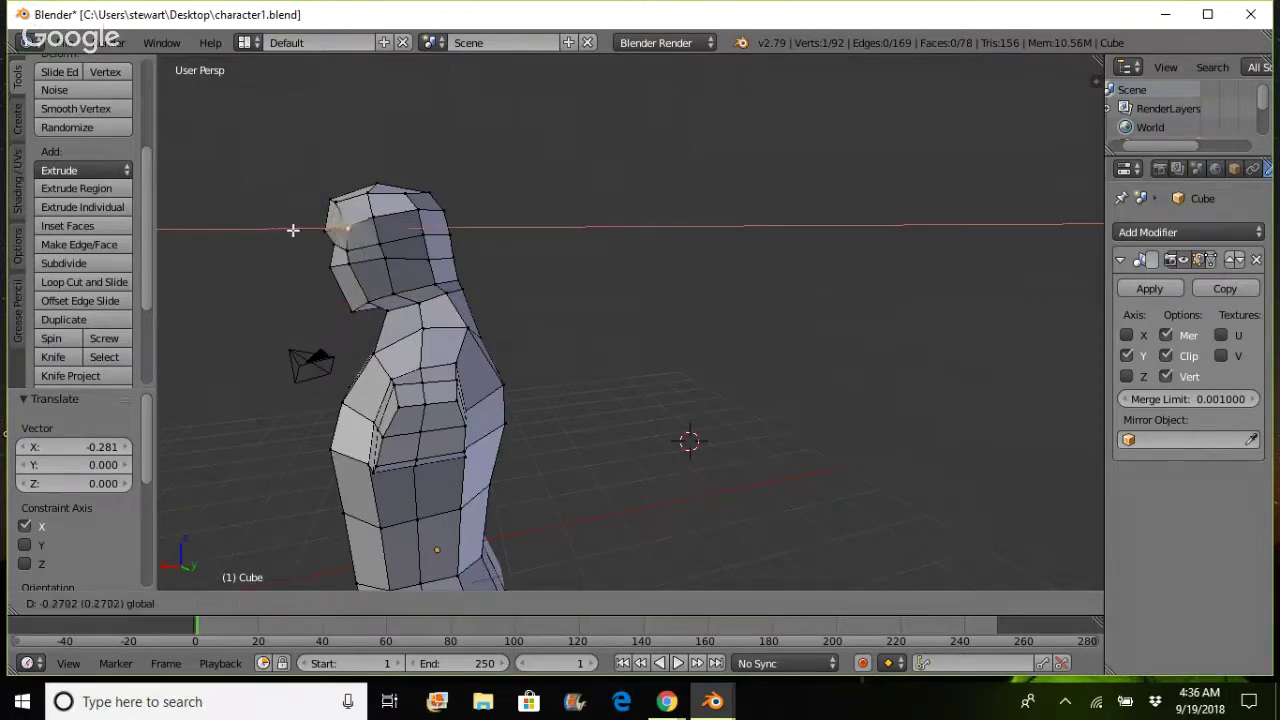
left_click(293, 231)
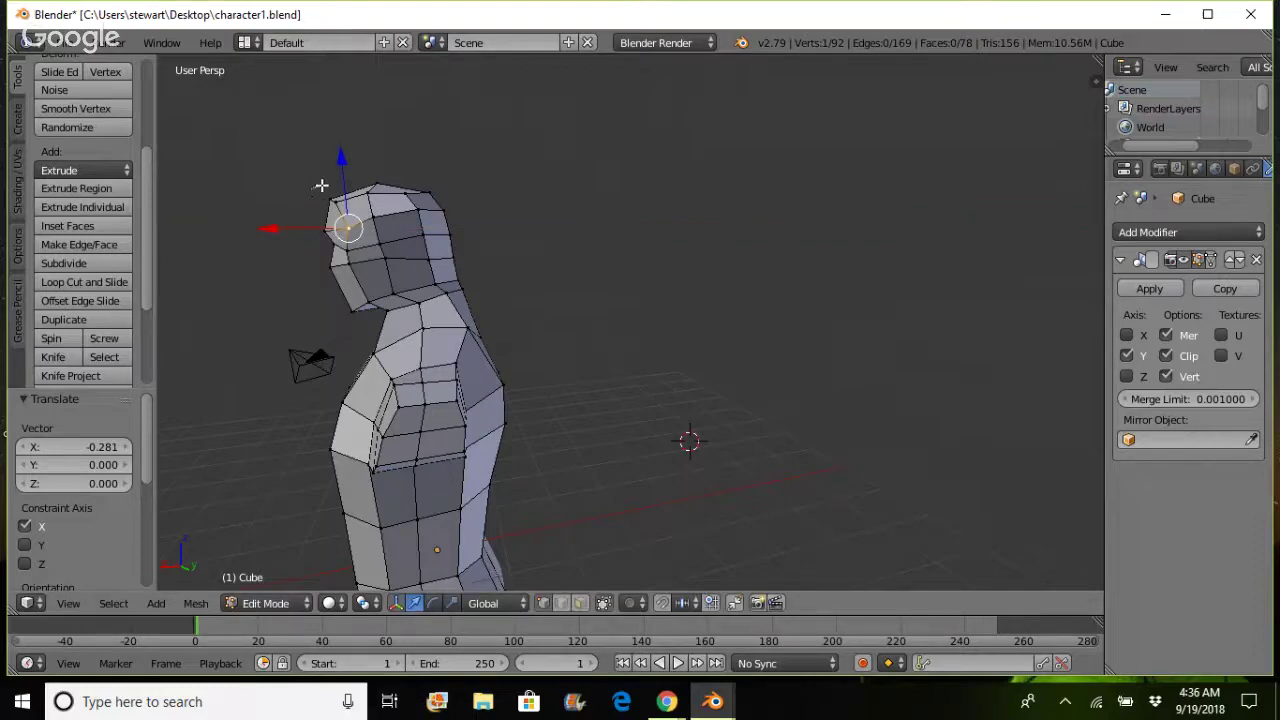
left_click_drag(321, 185, 342, 215, "ctrl")
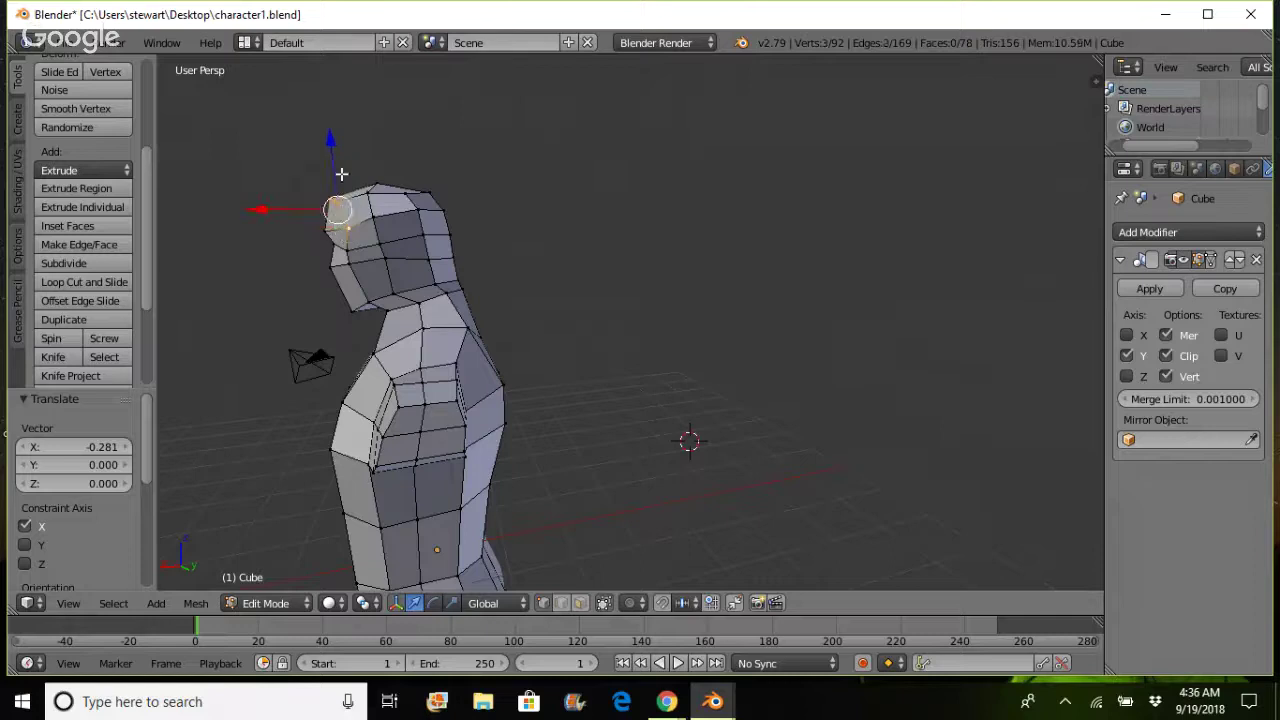
left_click_drag(331, 150, 330, 163)
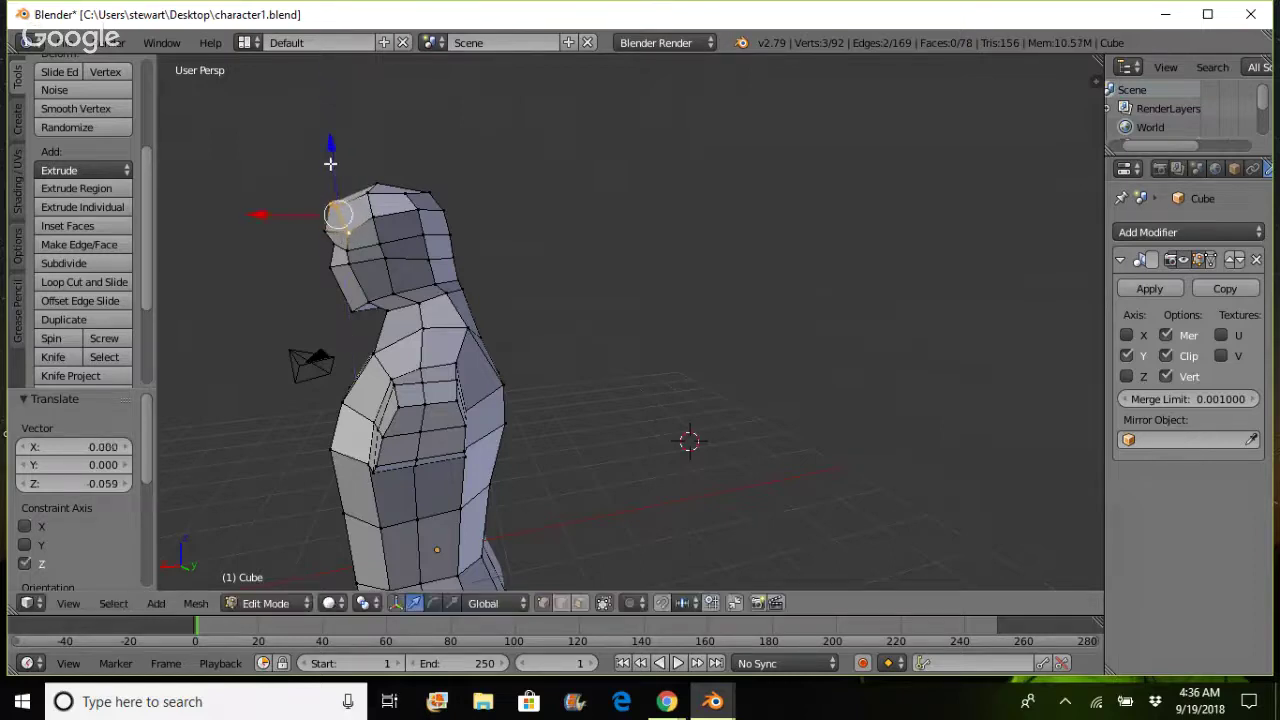
left_click(208, 95, "ctrl")
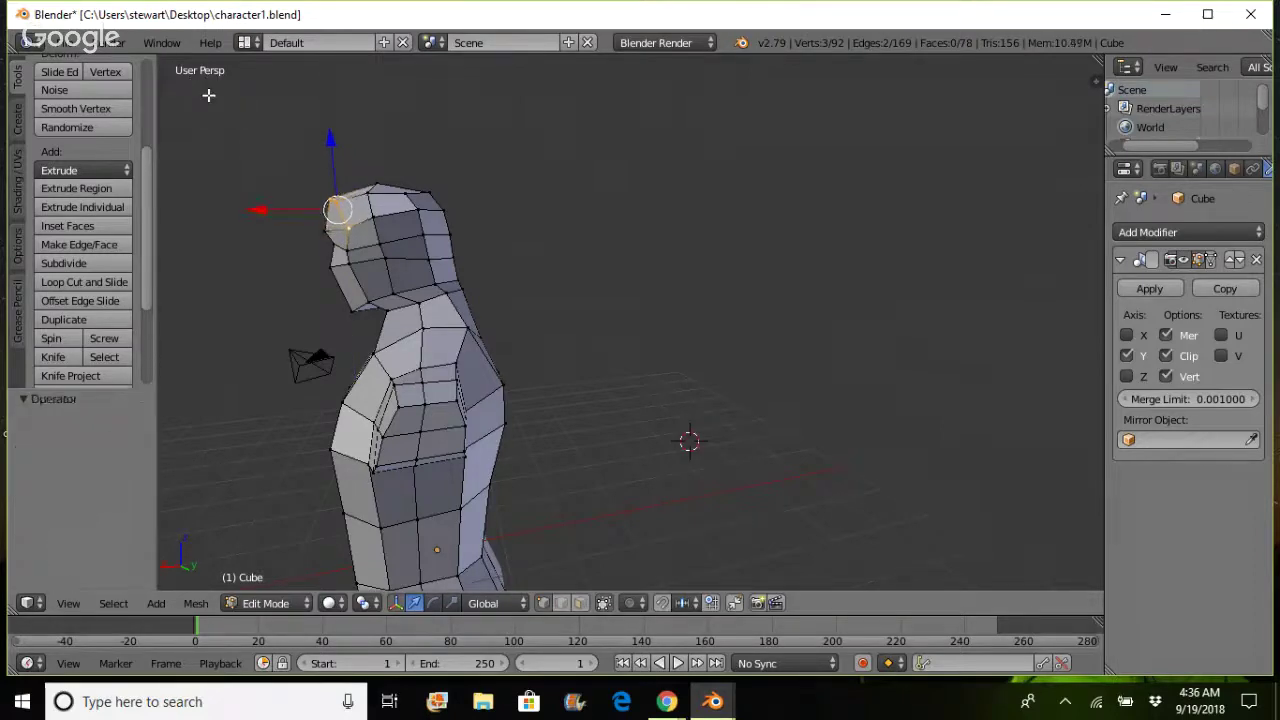
key("ctrl+z")
key("ctrl+z")
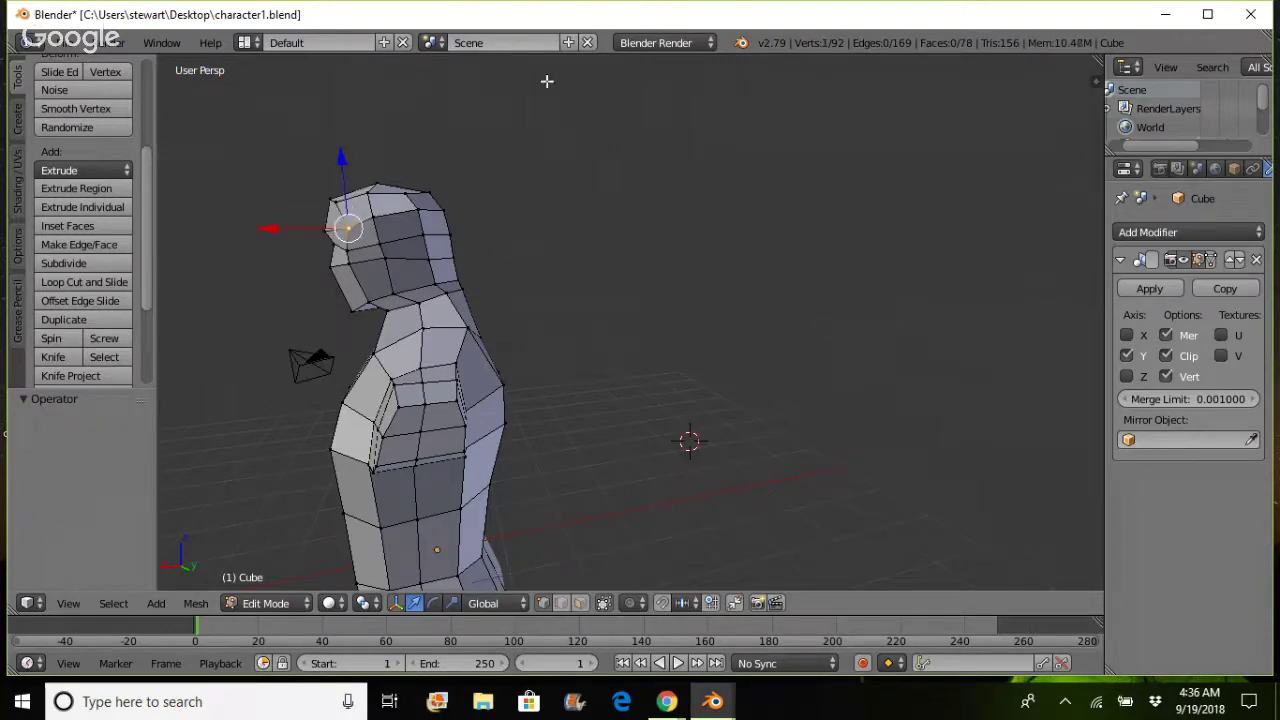
- Select the two vertices at the upper front of the forehead, lower them about 0.084 along Z and raise them back about 0.072
key("a")
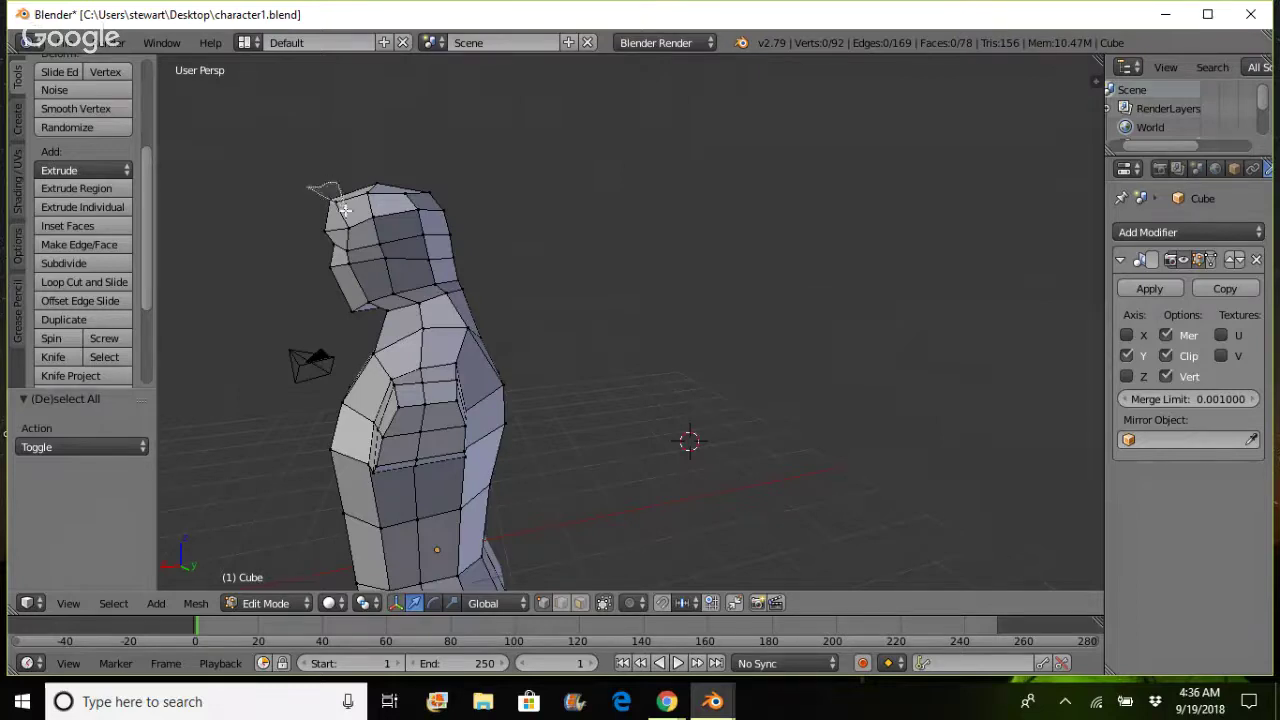
right_click(333, 204)
left_click_drag(326, 155, 326, 162)
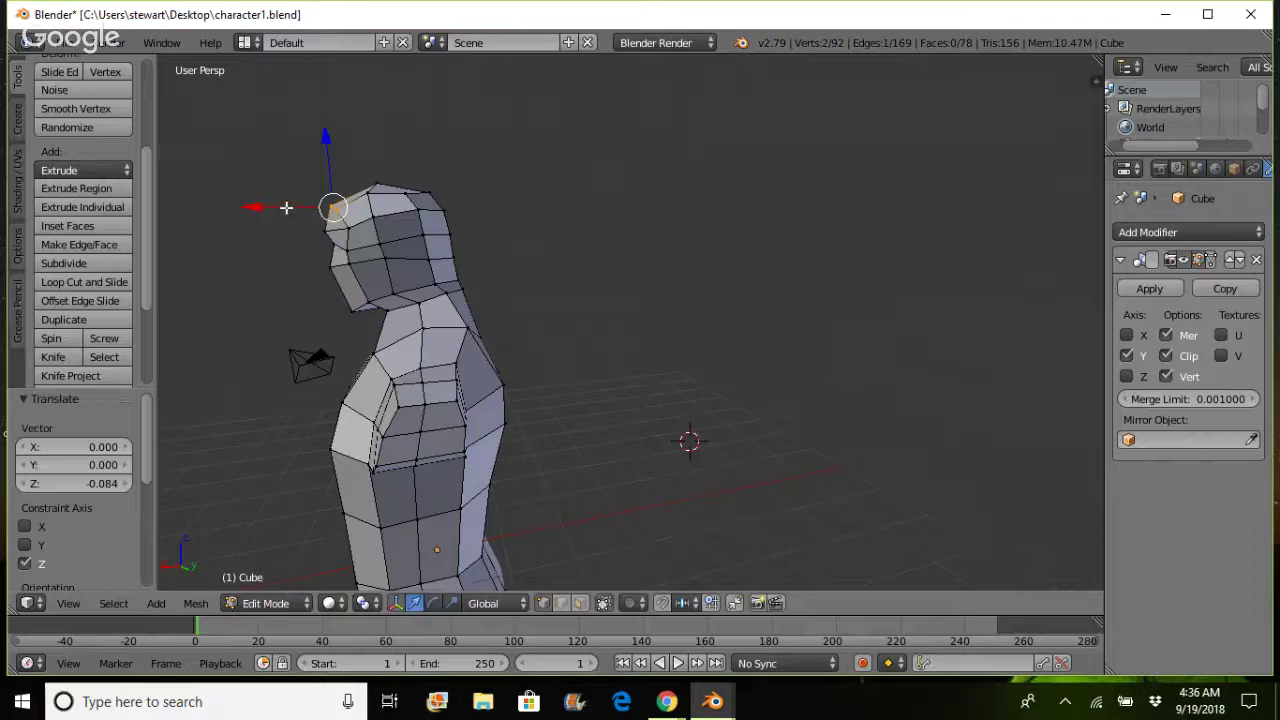
left_click_drag(286, 207, 329, 164)
left_click(256, 531)
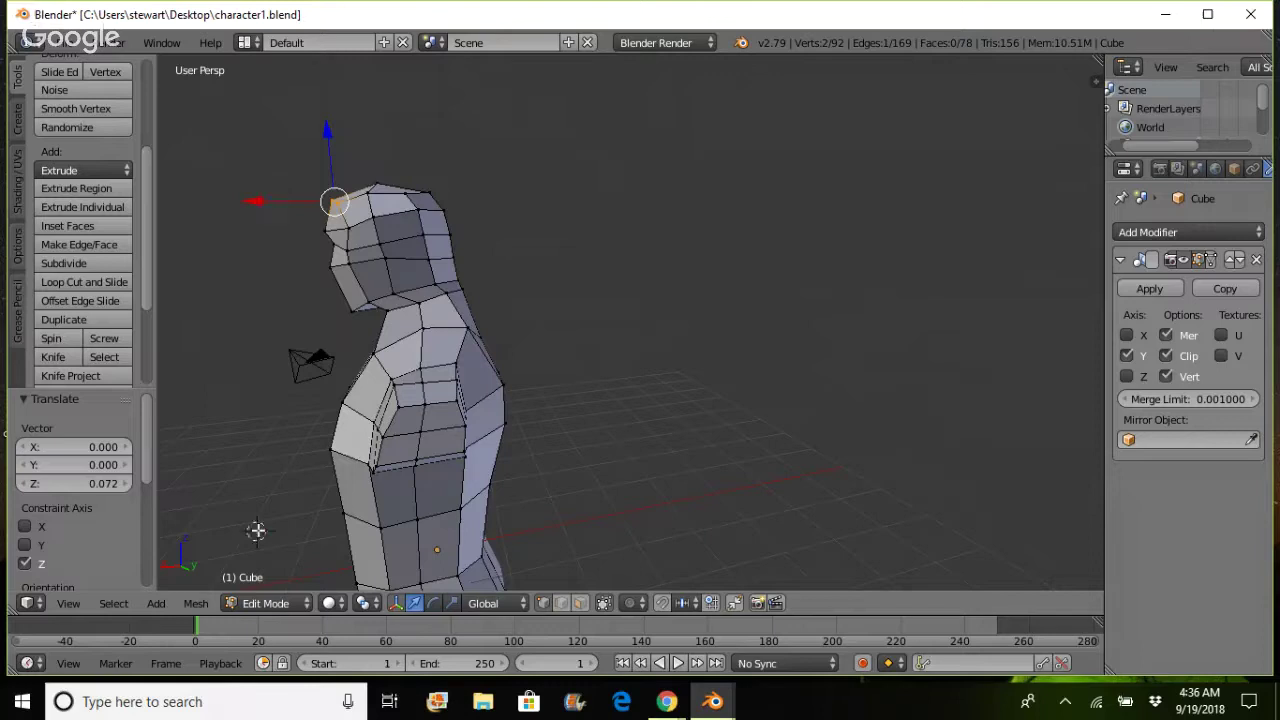
- Move the forehead's upper corner vertex back about 0.088 along X, lowering it about 0.082 and raising it about 0.083 along Z
right_click(337, 202)
key("g")
key("z")
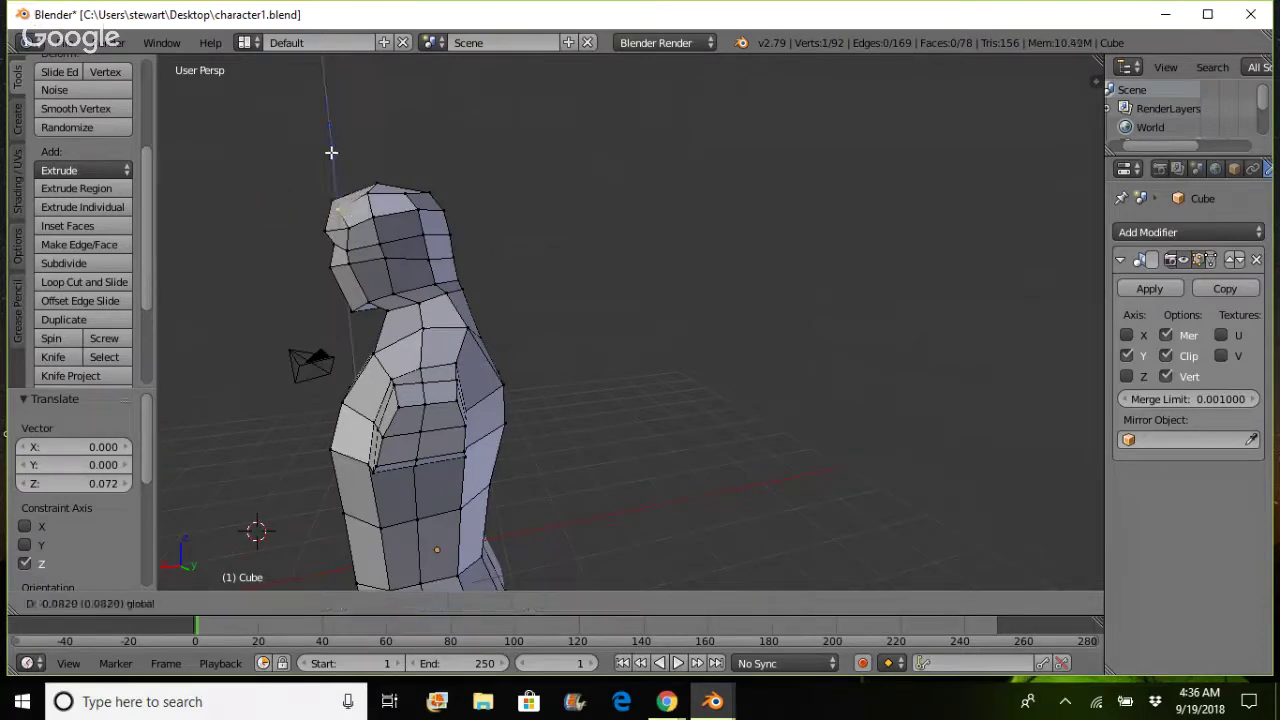
left_click(360, 207)
key("g")
key("x")
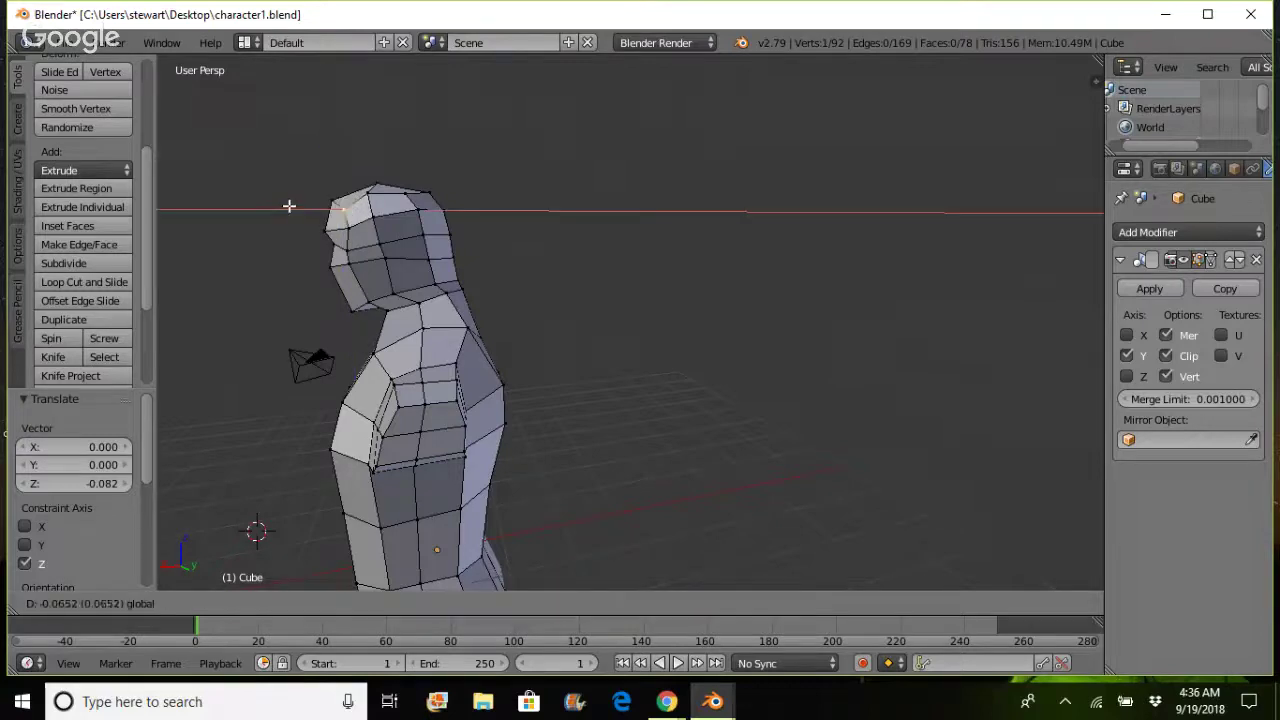
left_click(289, 206)
key("g")
key("z")
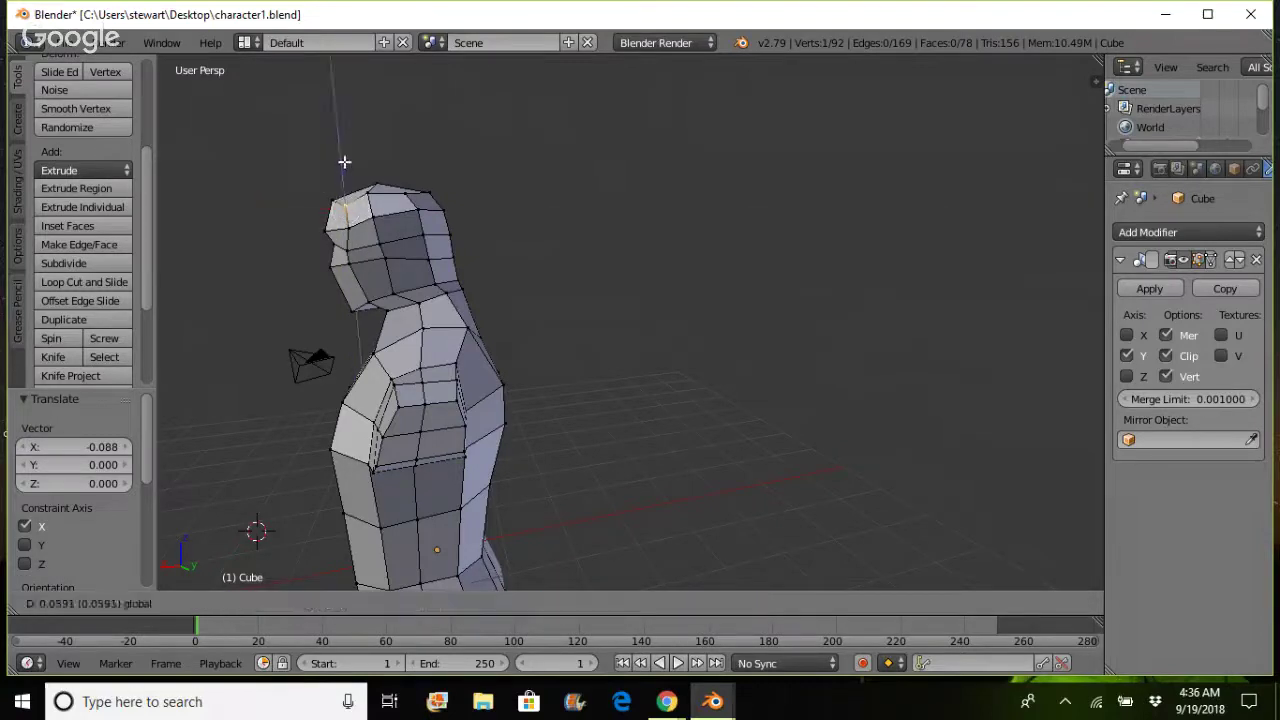
left_click(343, 160)
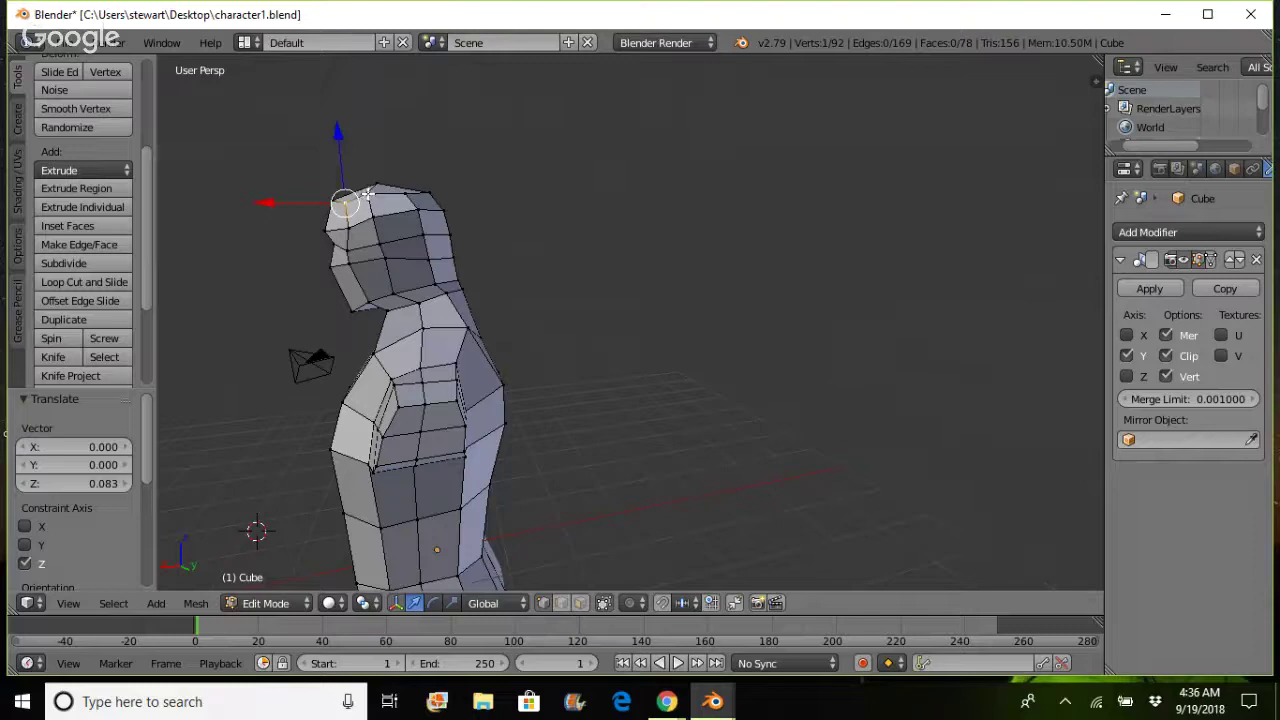
- Lower the front vertex on the side of the crown about 0.058 along Z
right_click(367, 195)
key("g")
key("z")
left_click(364, 160)
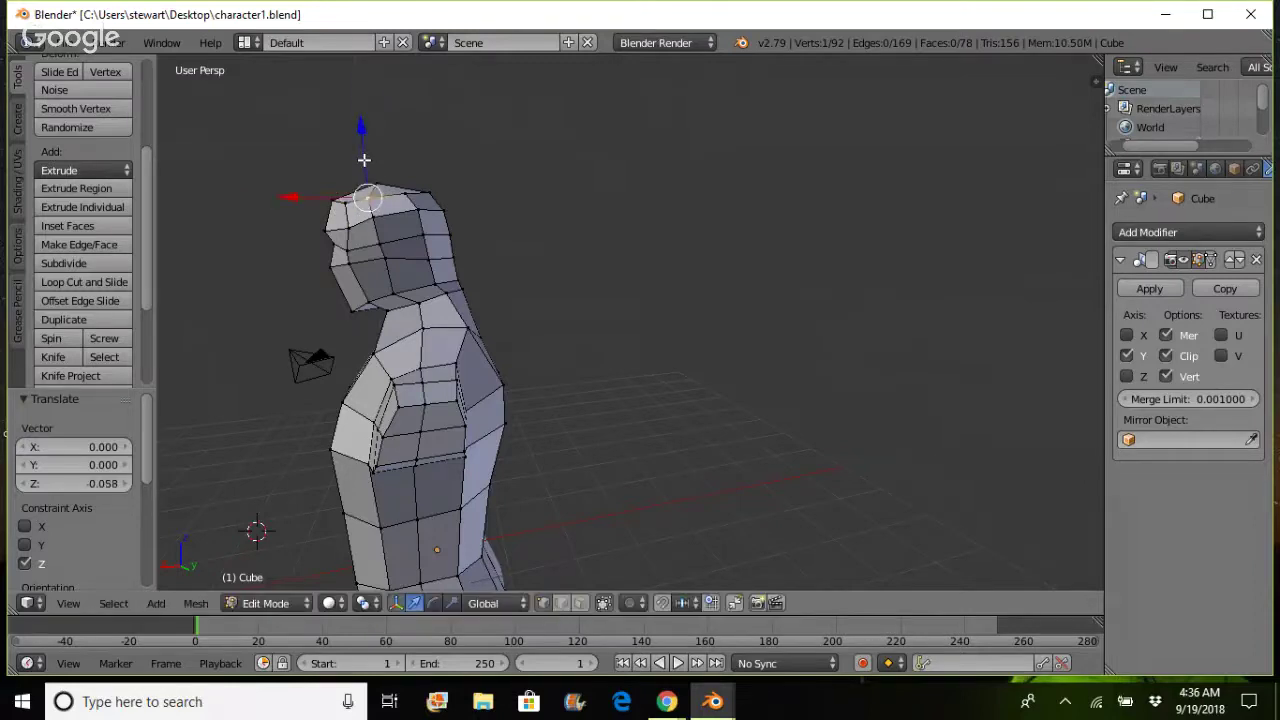
- Lower the forehead's upper centre-line vertex about 0.037 along Z and move it back about 0.045 along X
right_click(331, 203)
key("g")
key("z")
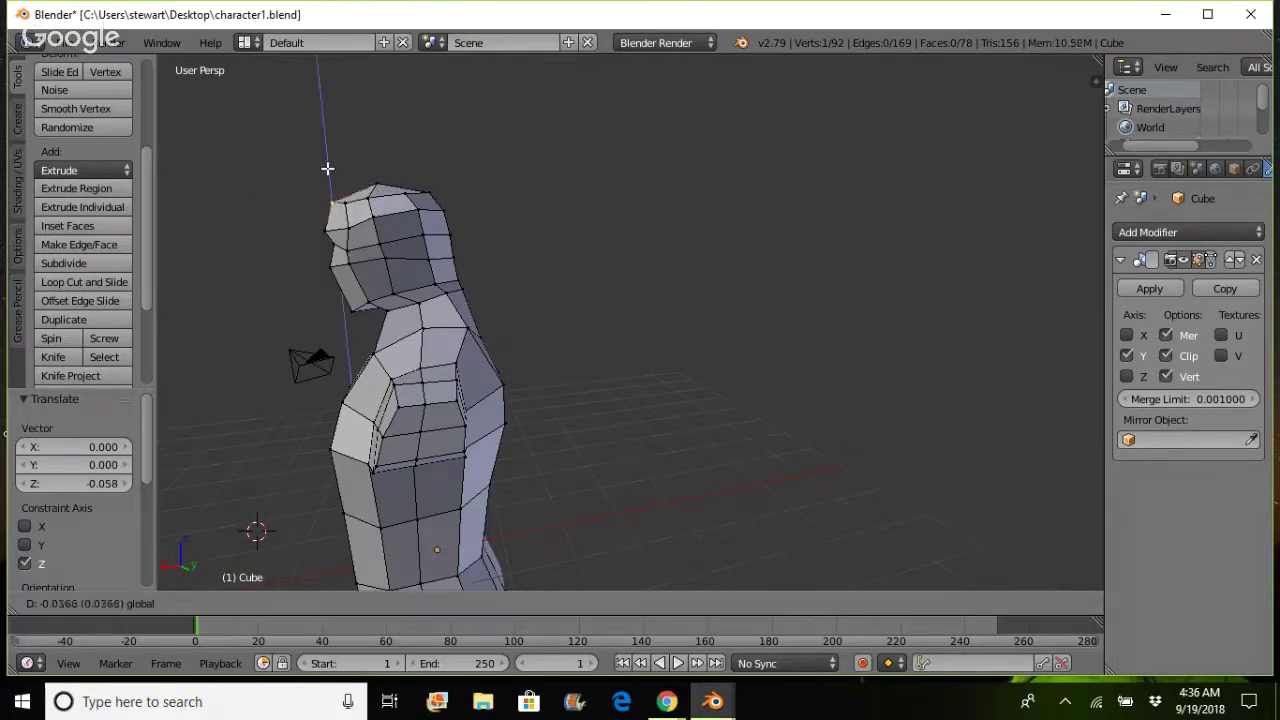
left_click(327, 168)
key("g")
key("x")
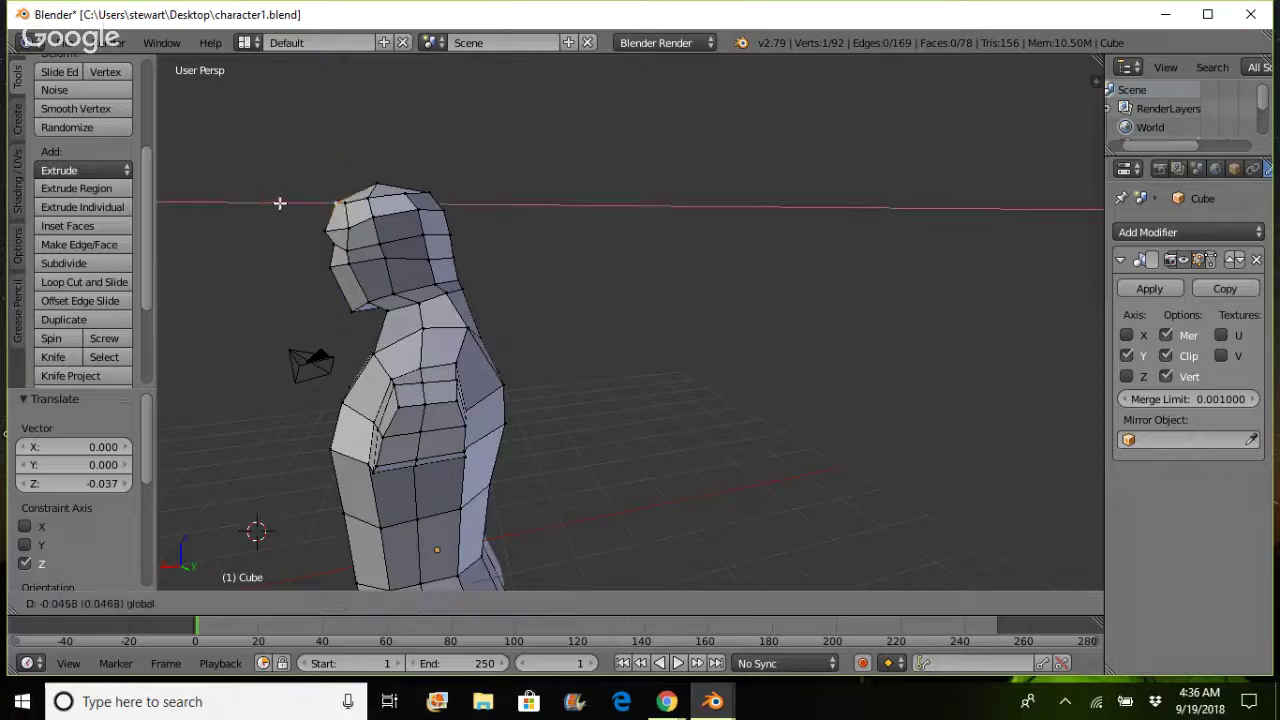
left_click(279, 203)
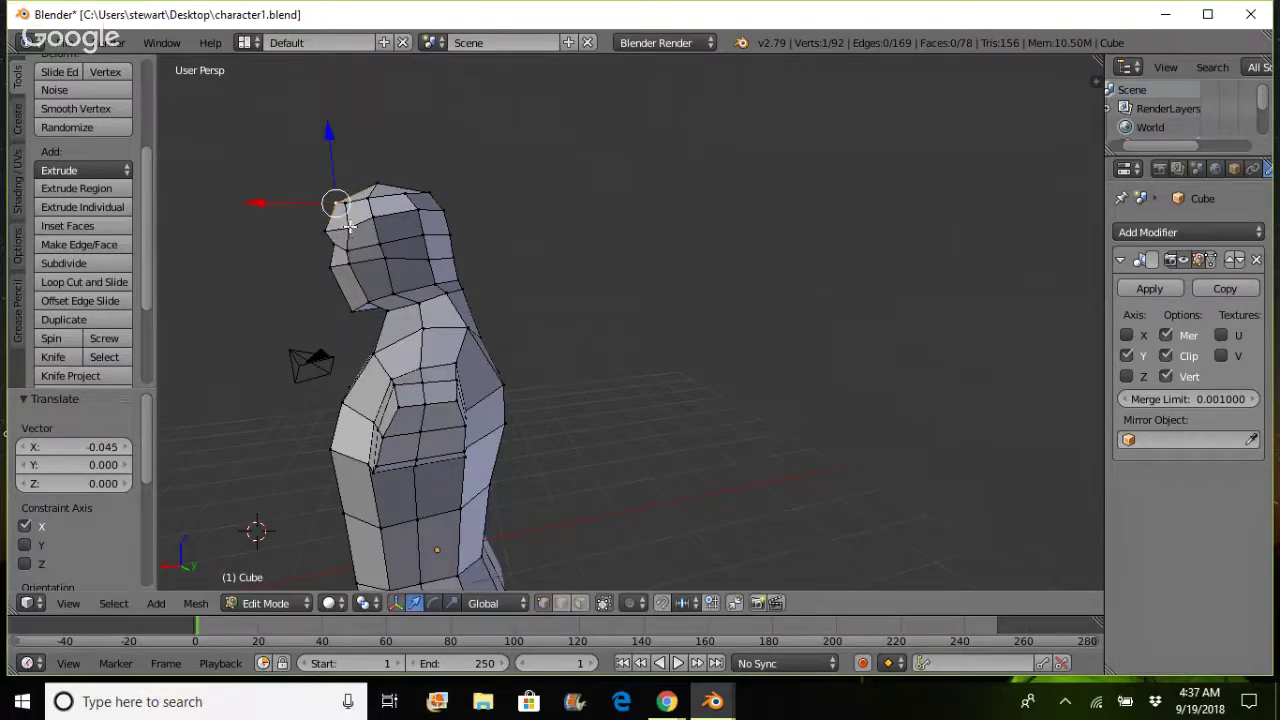
- Move the brow's front corner vertex forward about 0.074 along X
key("g")
key("x")
left_click(302, 225)
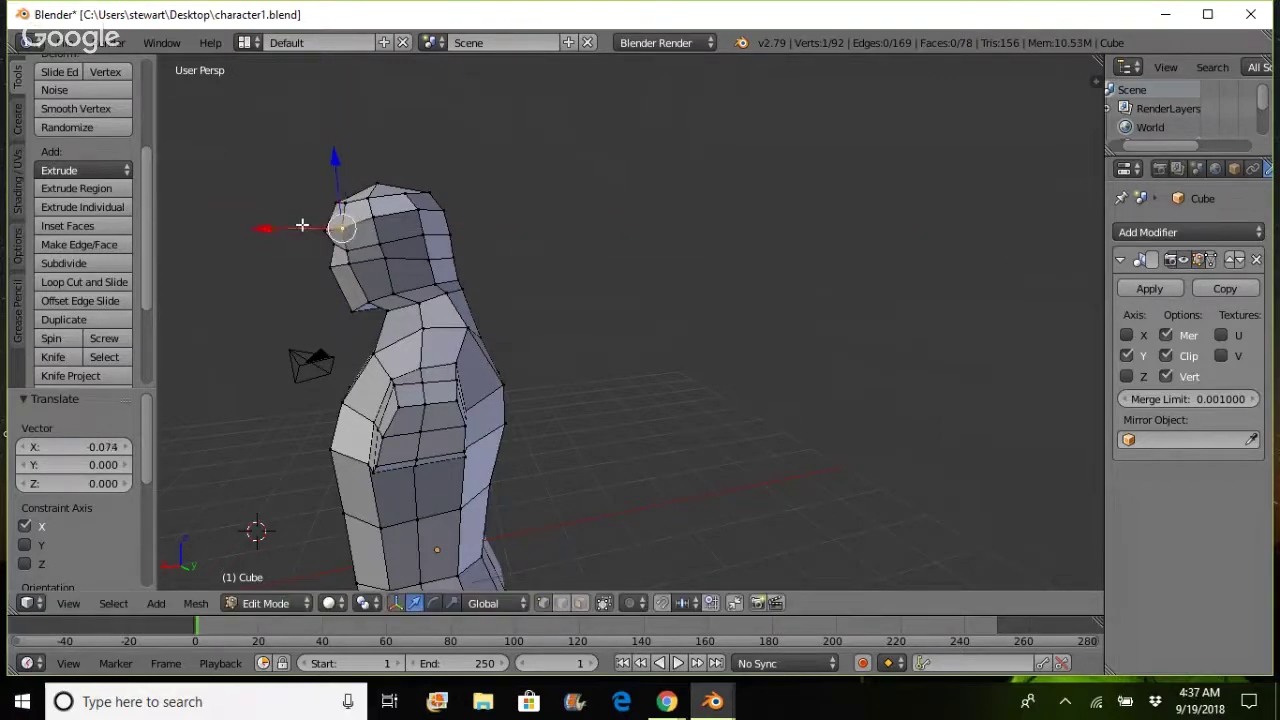
- Move the middle and upper centre-line vertices on the back of the head backward along X by about 0.076 and 0.051
right_click(445, 232)
key("g")
key("x")
left_click(413, 234)
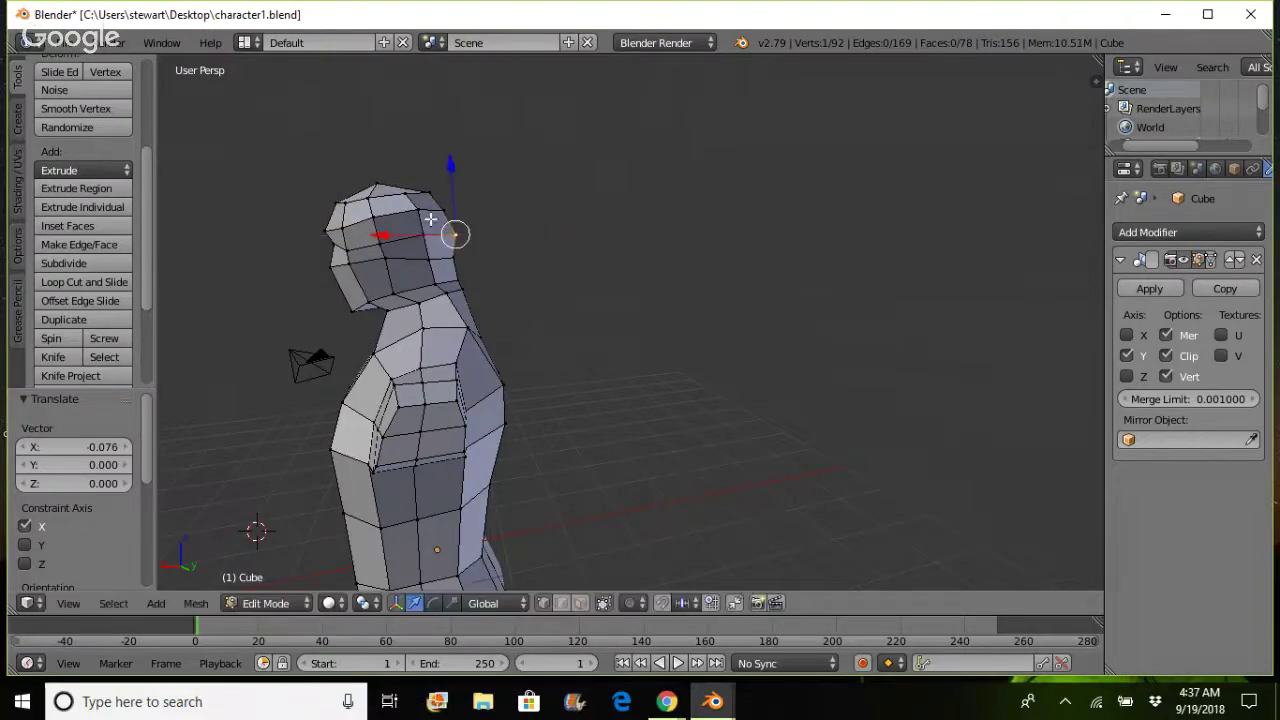
right_click(441, 212)
key("g")
key("x")
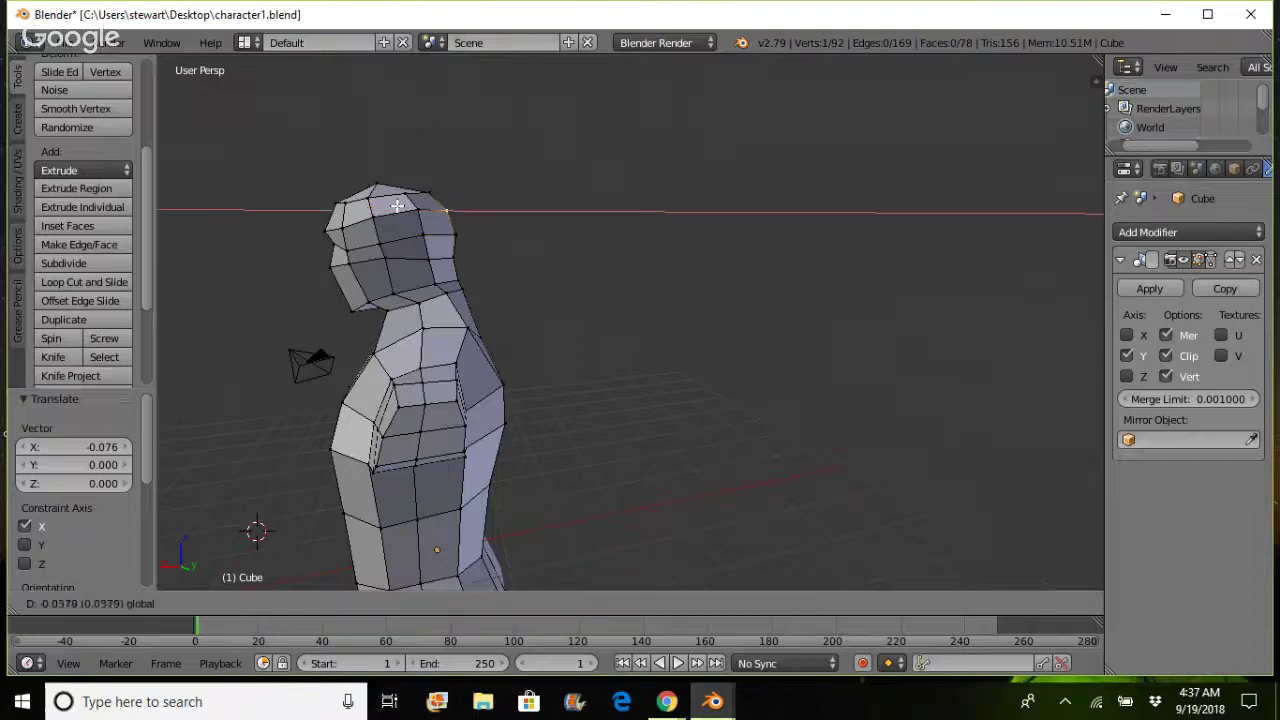
left_click(398, 205)
- Lower the crown's rear side vertex about 0.049 along Z and the rear corner vertex just below it about 0.073
right_click(403, 192)
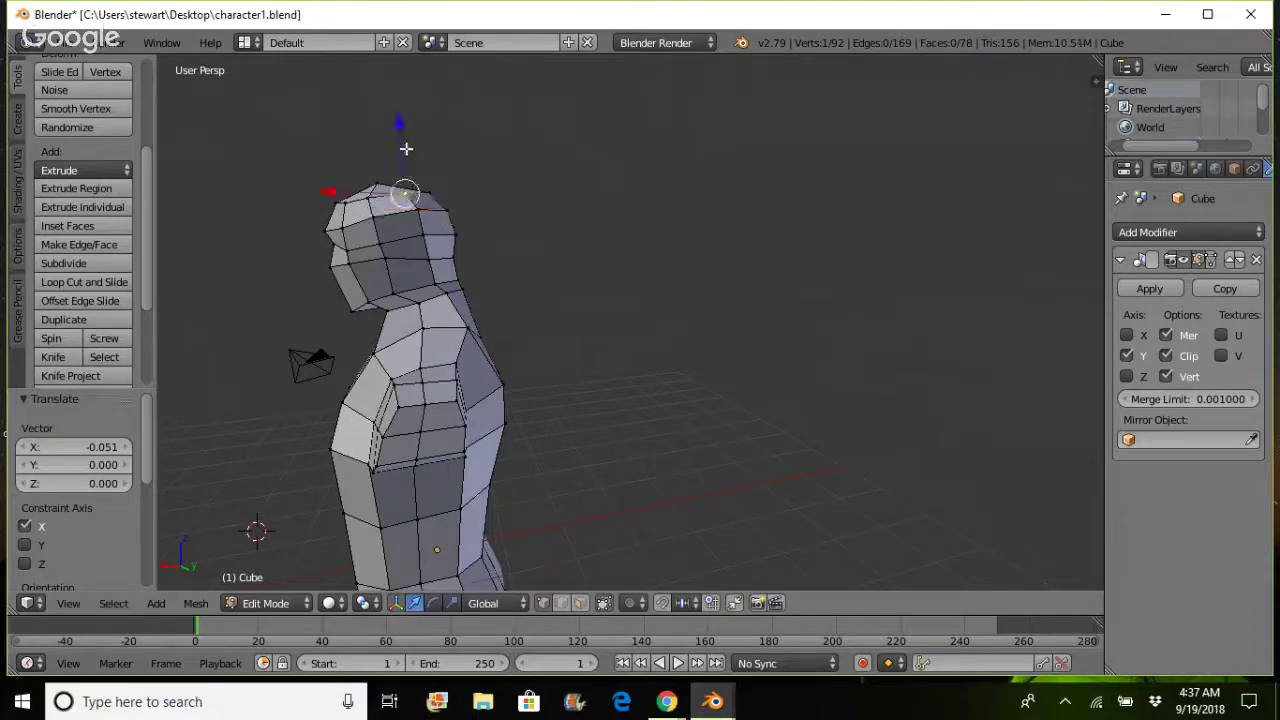
key("g")
key("z")
left_click(404, 150)
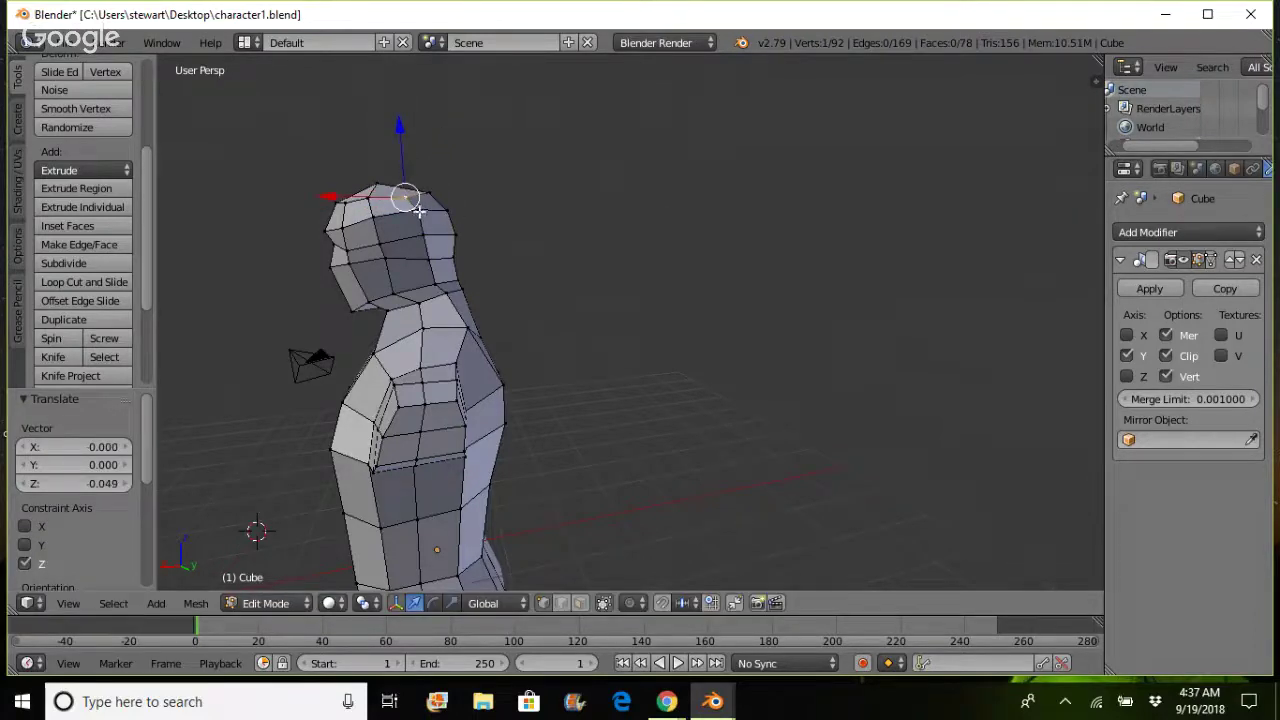
key("g")
key("z")
left_click(419, 226)
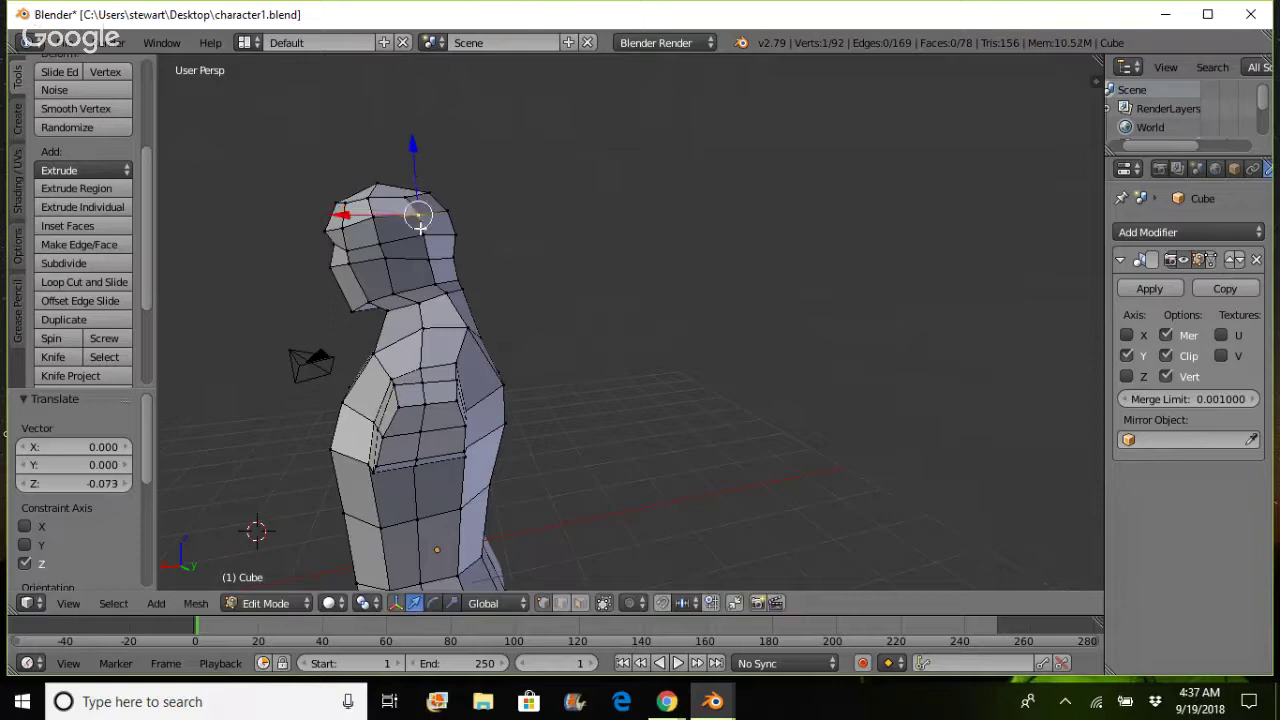
- Lower the middle vertex on the side of the cheek and the cheek's front corner vertex along Z by about 0.096 each
right_click(386, 258)
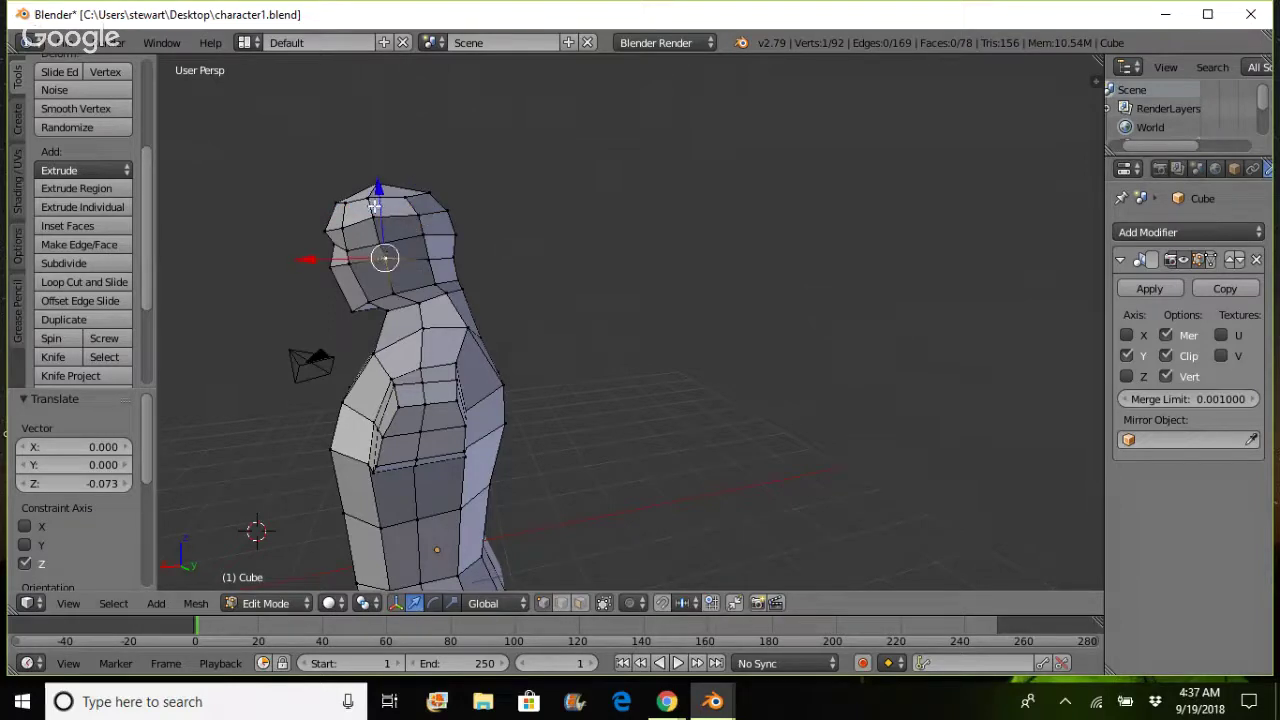
key("g")
key("z")
left_click(352, 251)
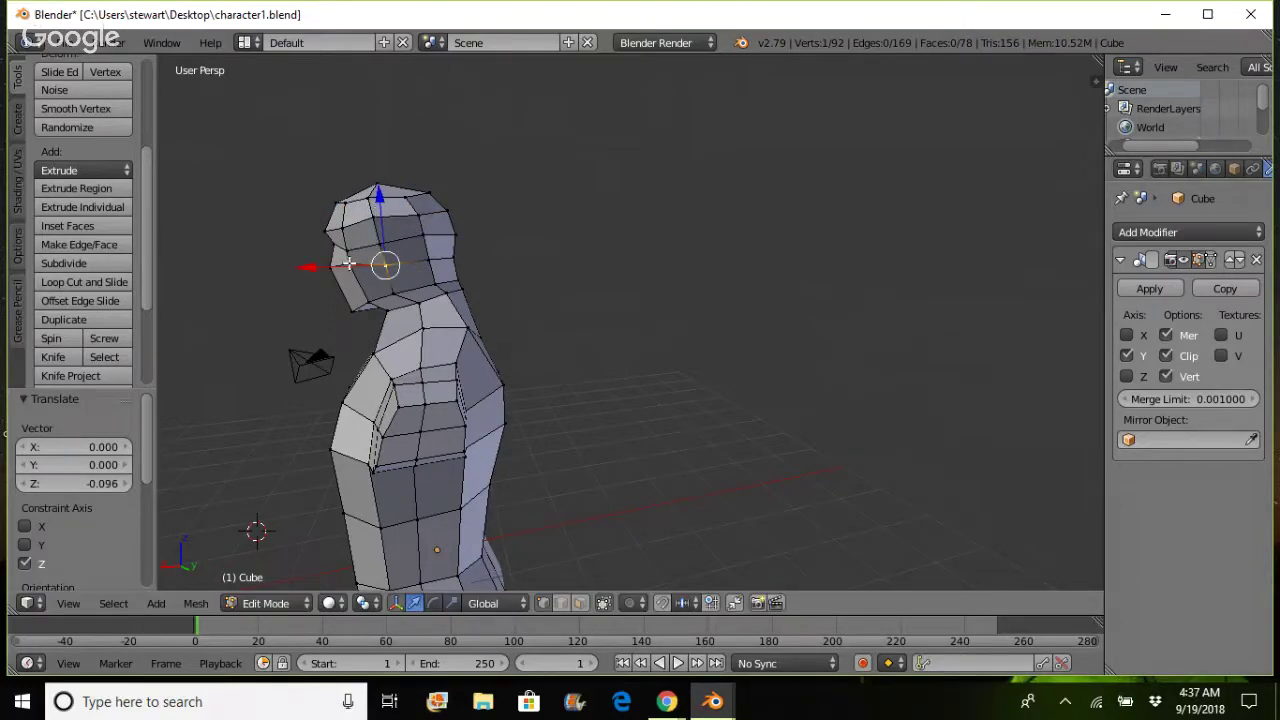
right_click(349, 263)
key("g")
key("z")
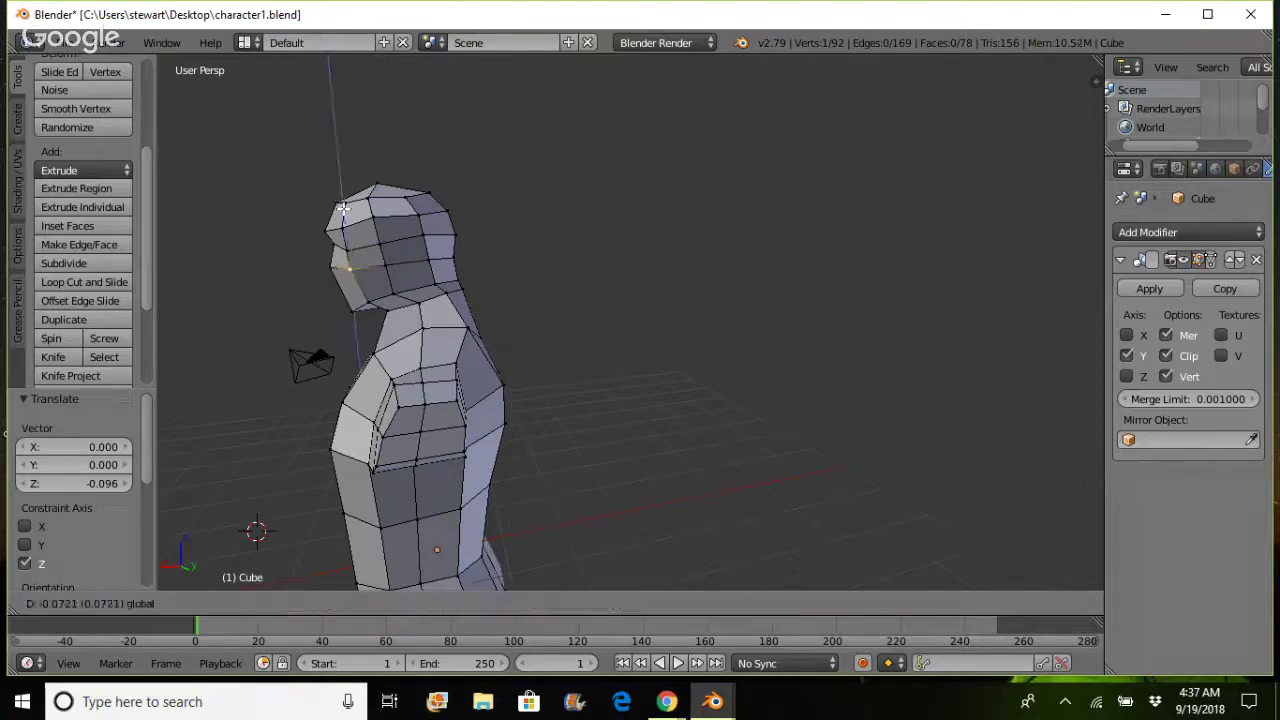
left_click(342, 207)
- Lower the centre-line vertex at the middle of the lower face about 0.126 along Z and move it back about 0.056 along X
right_click(331, 270)
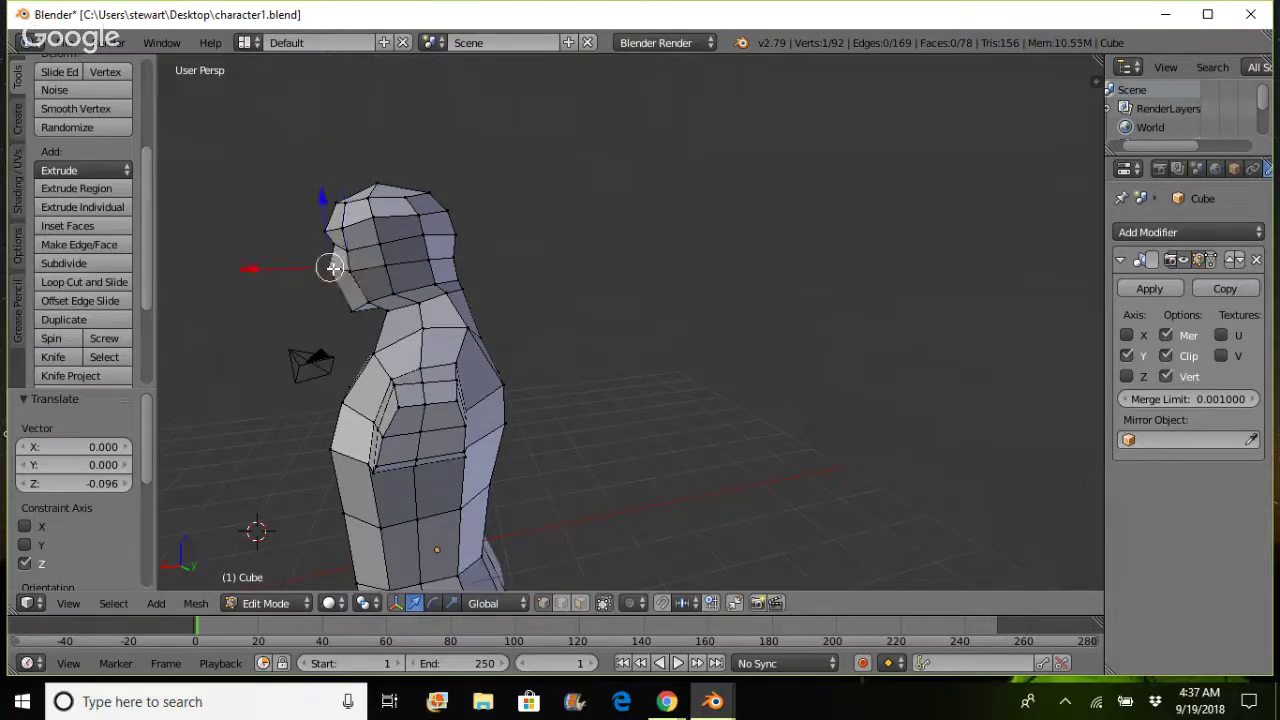
key("g")
key("z")
left_click(328, 250)
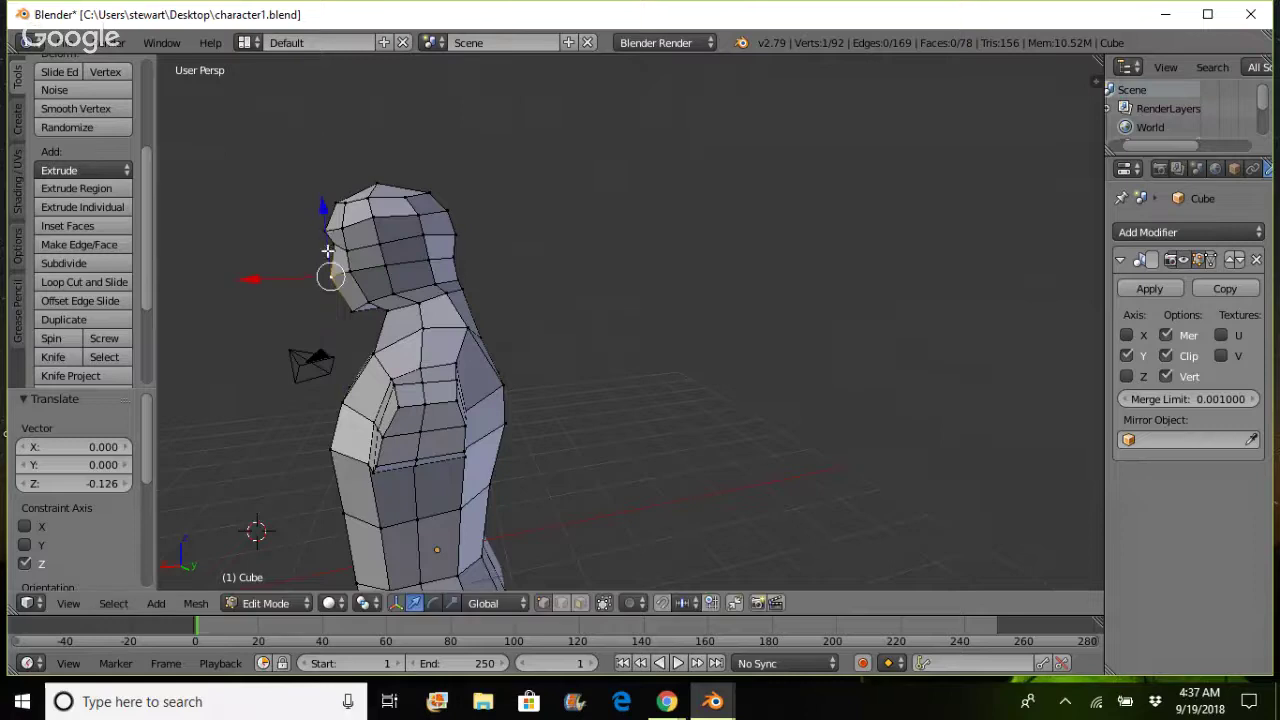
key("g")
key("x")
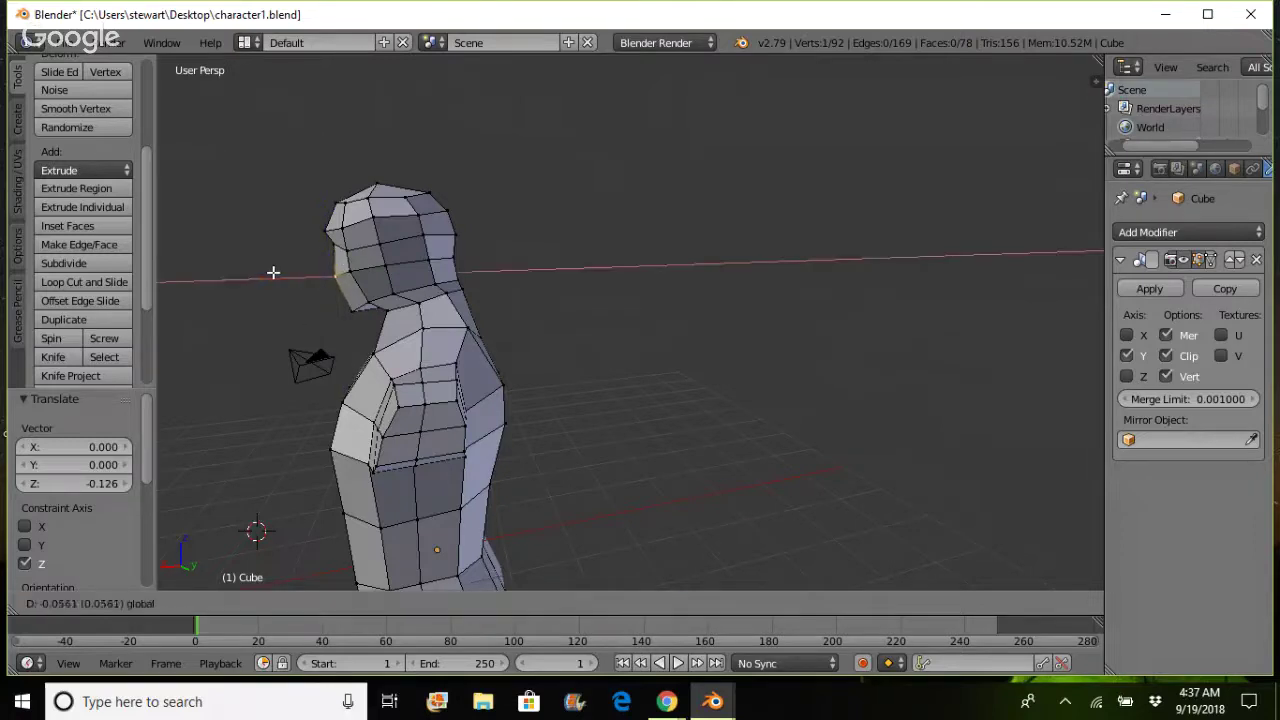
left_click(273, 270)
- Move the face's centre-line vertex just below the brow forward about 0.091 along X
right_click(334, 244)
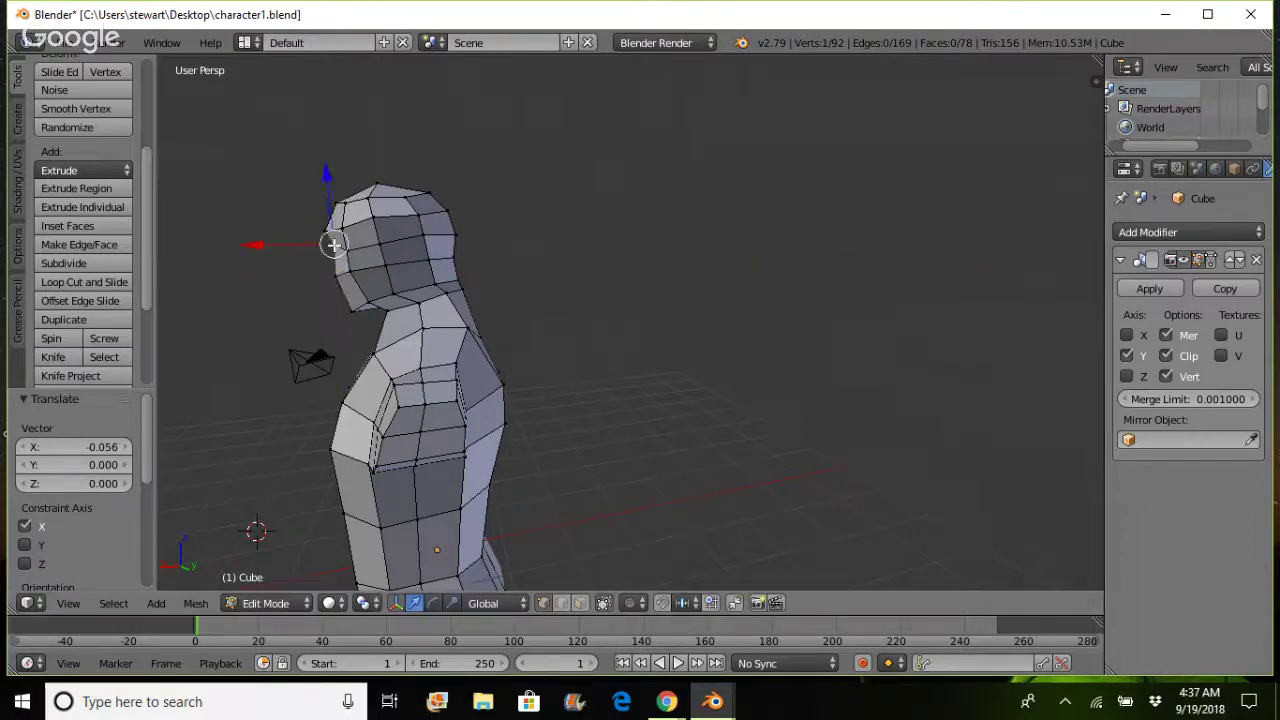
key("g")
key("x")
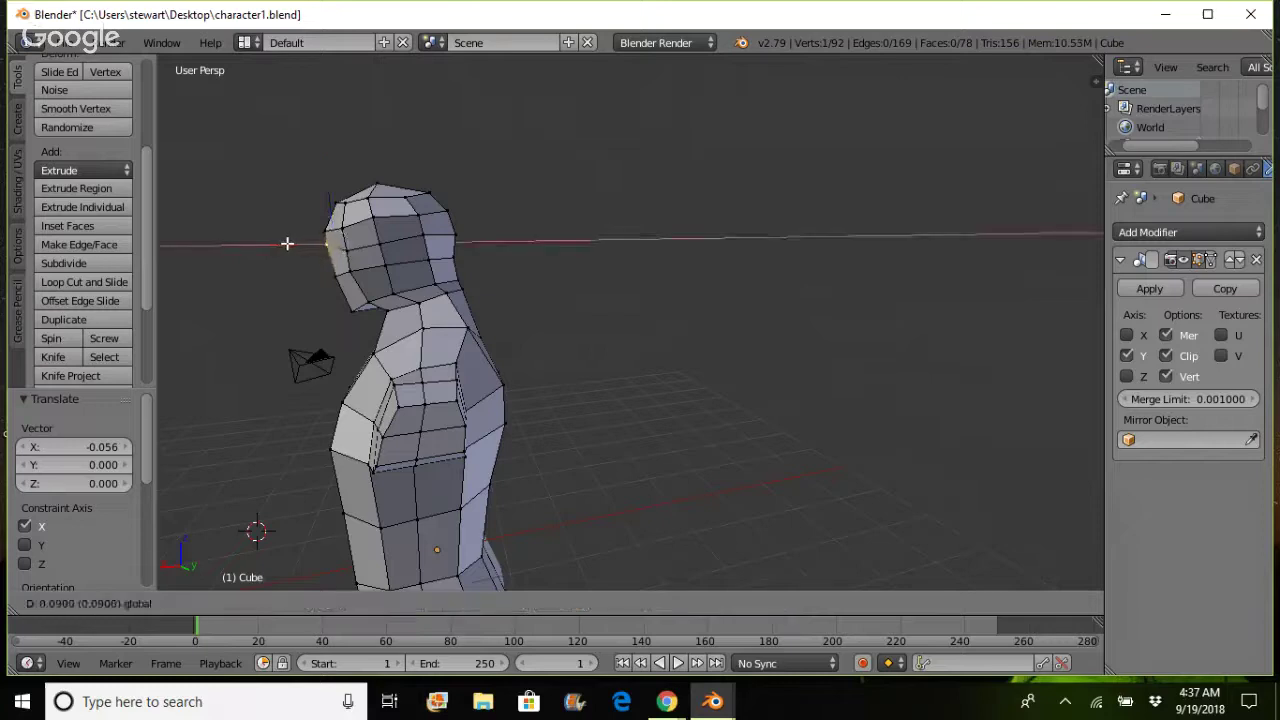
left_click(287, 244)
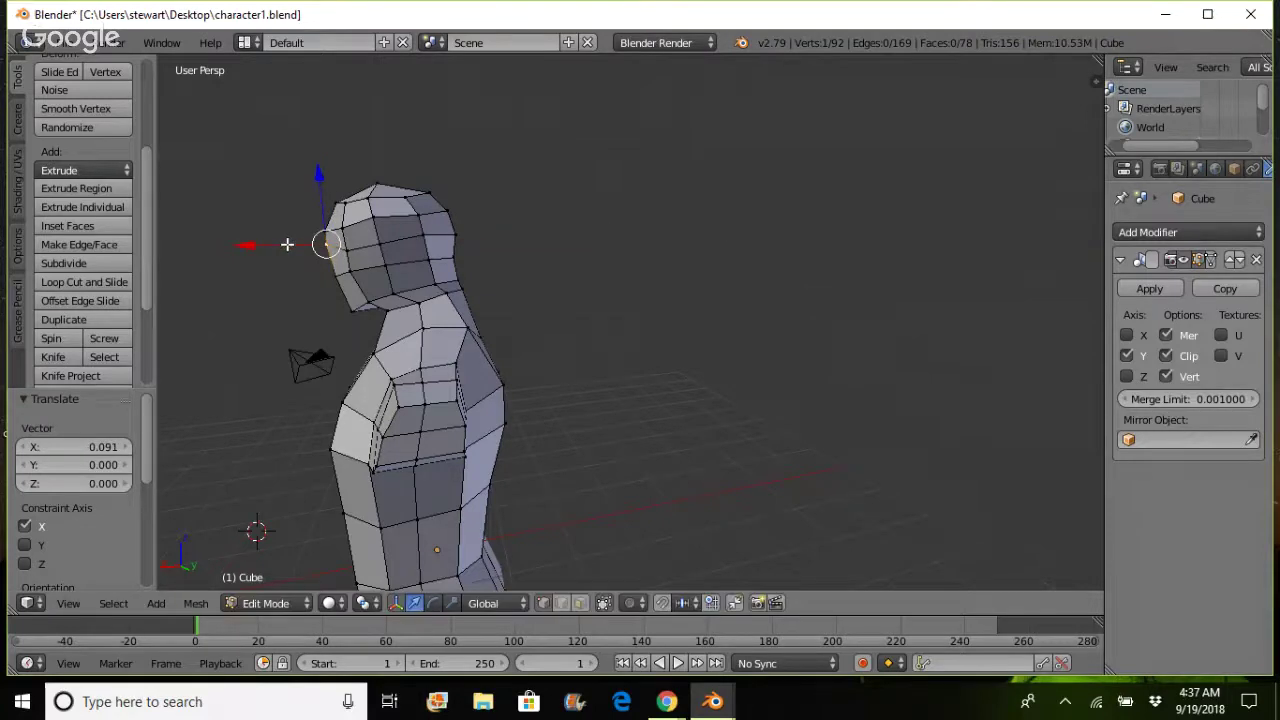
- Move the chin's centre-line vertex forward about 0.092 along X and the jaw's front corner vertex forward about 0.110
right_click(352, 310)
key("g")
key("x")
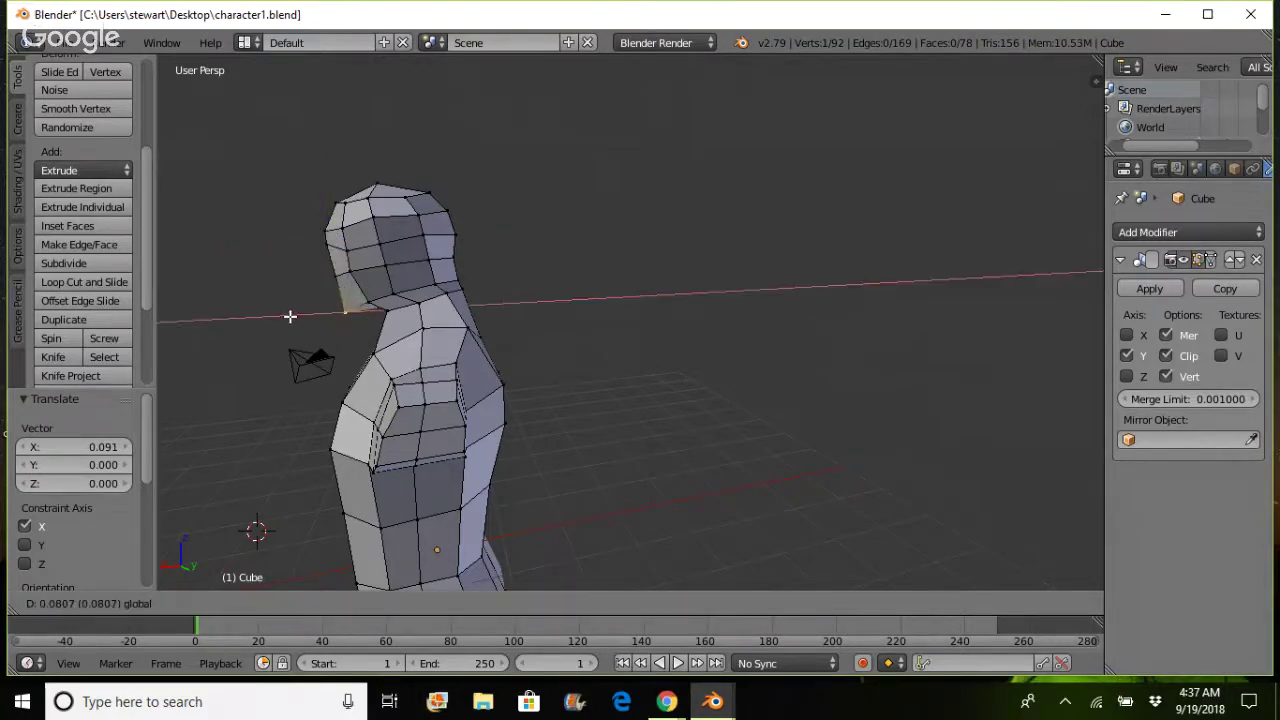
left_click(287, 315)
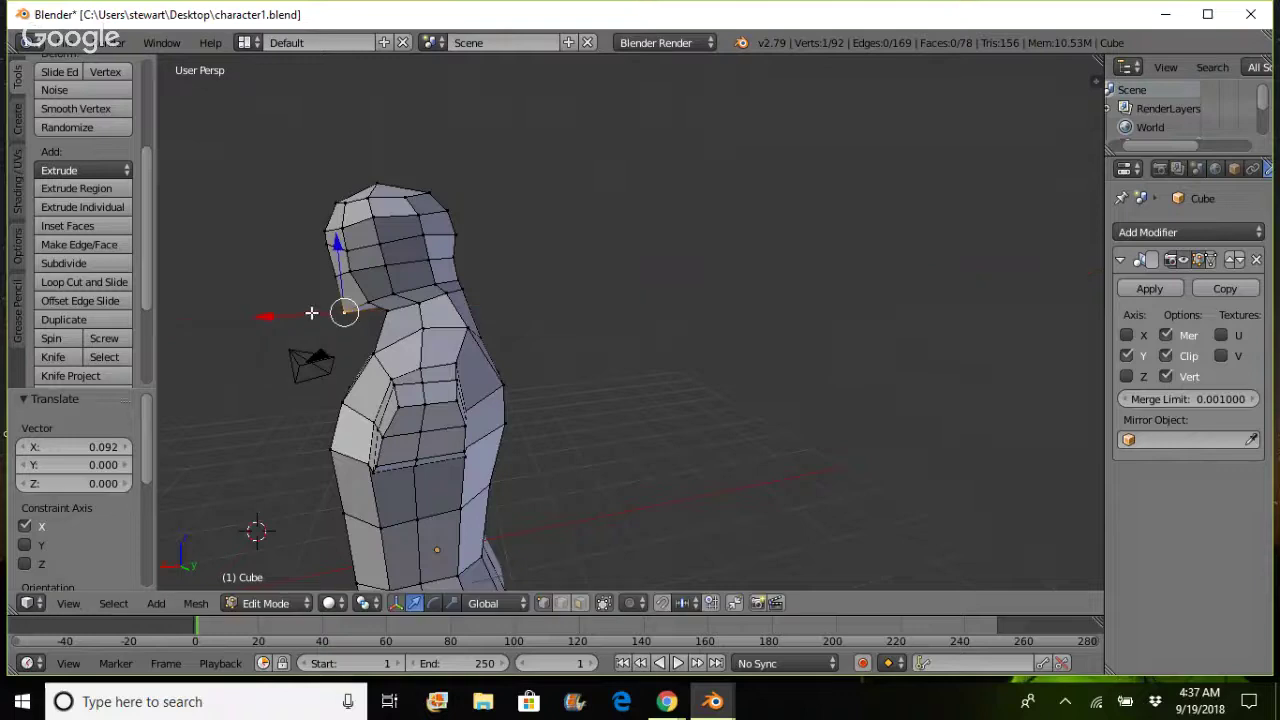
right_click(365, 302)
key("g")
key("x")
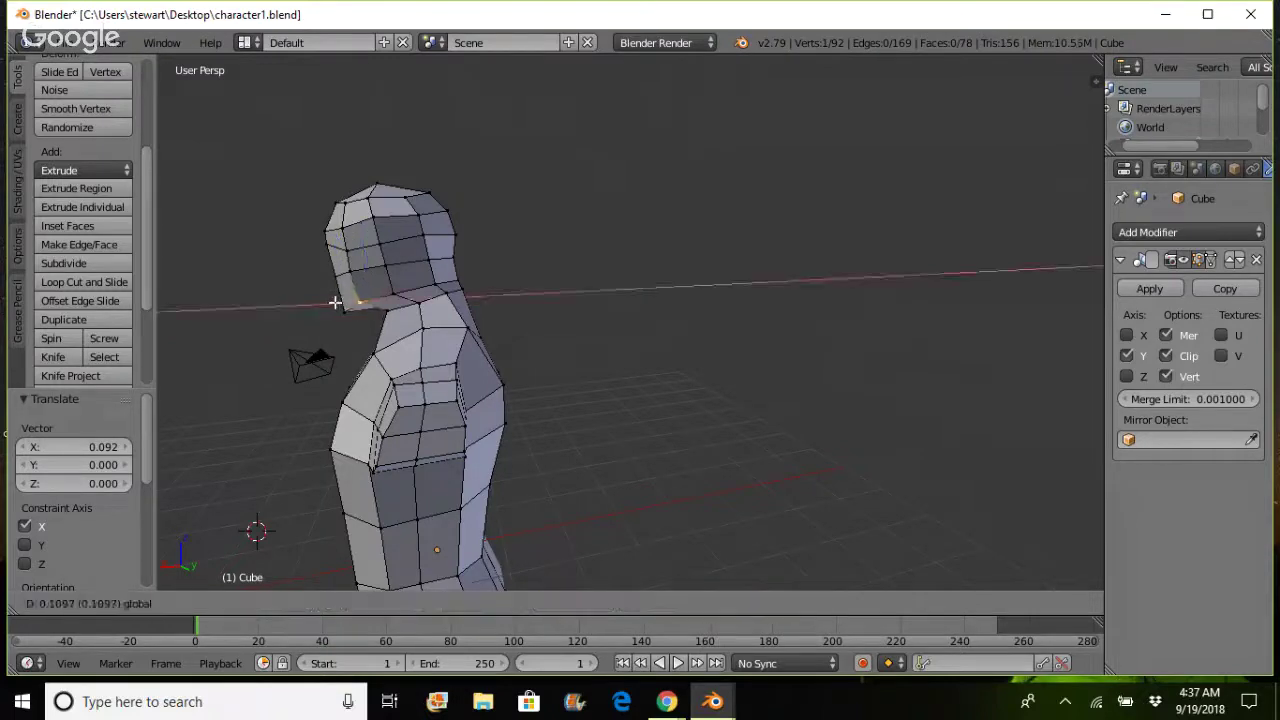
left_click(337, 303)
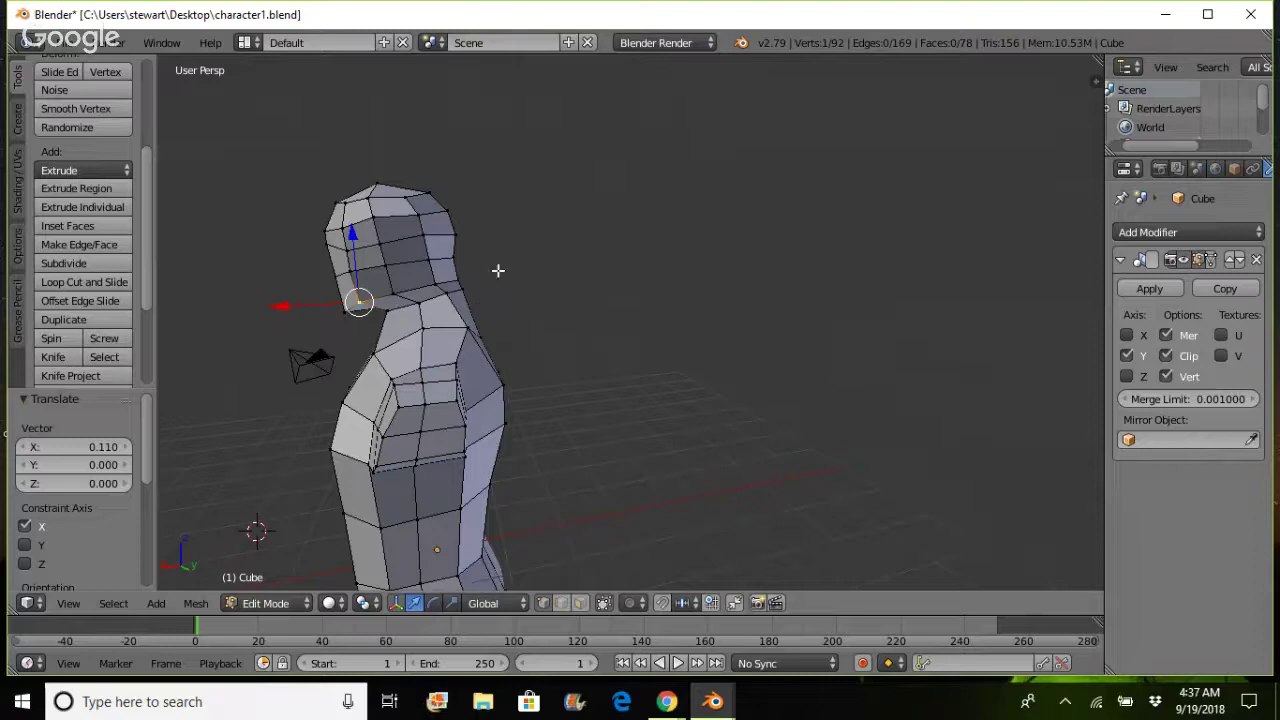
- Move the centre-line vertex on the lower back of the head backward about 0.035 along X
right_click(452, 259)
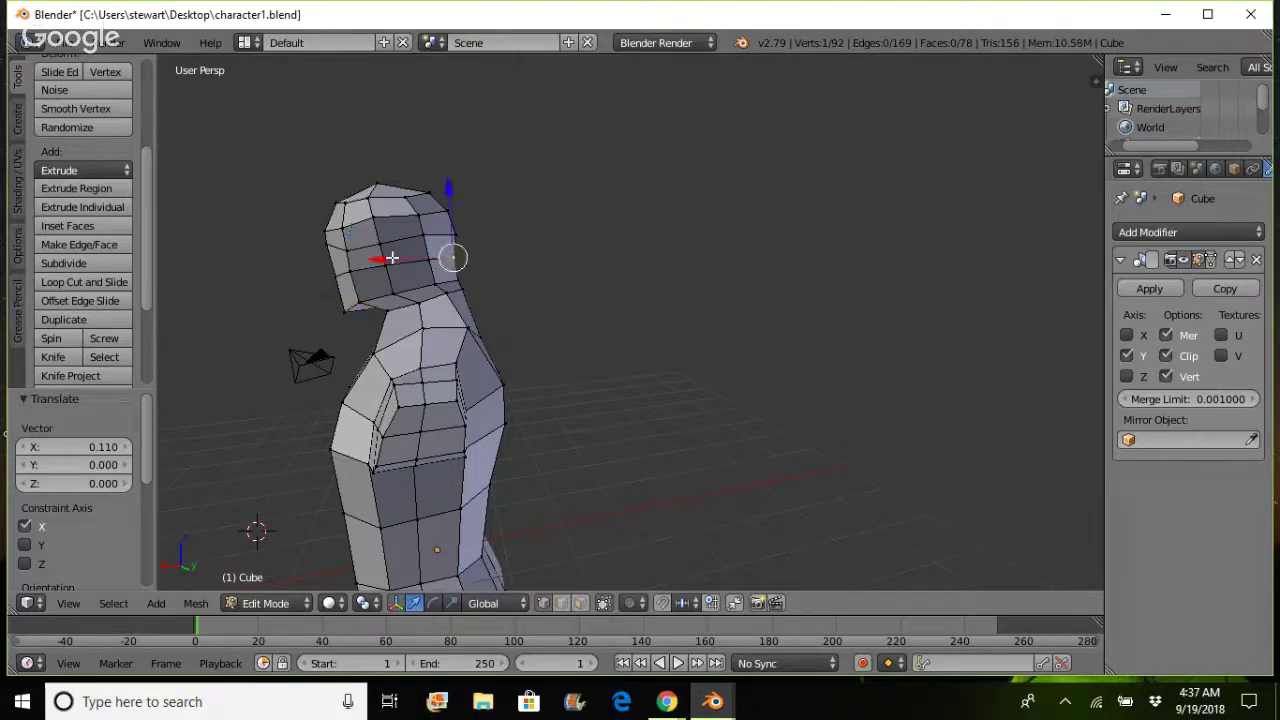
key("g")
key("x")
left_click(396, 259)
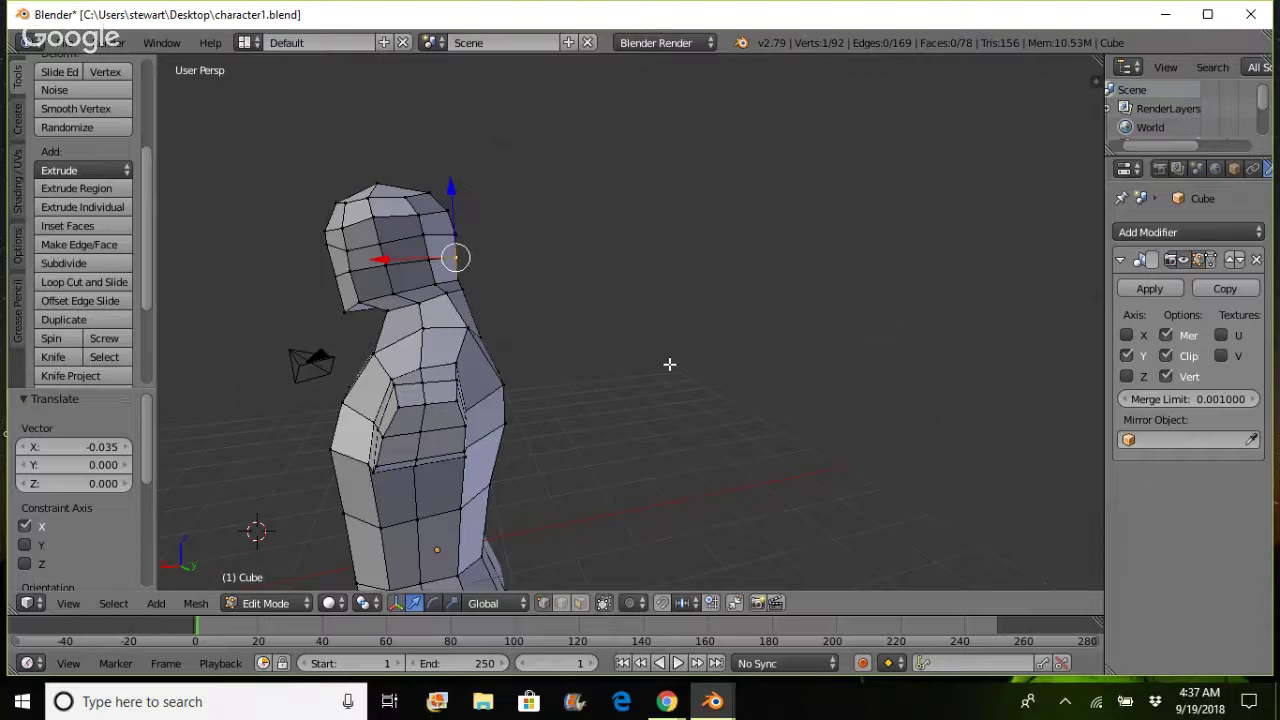
- Adjust the height of the jaw's front corner vertex and lower the centre-line vertex below the brow about 0.047 along Z
middle_click_drag(669, 364, 778, 347)
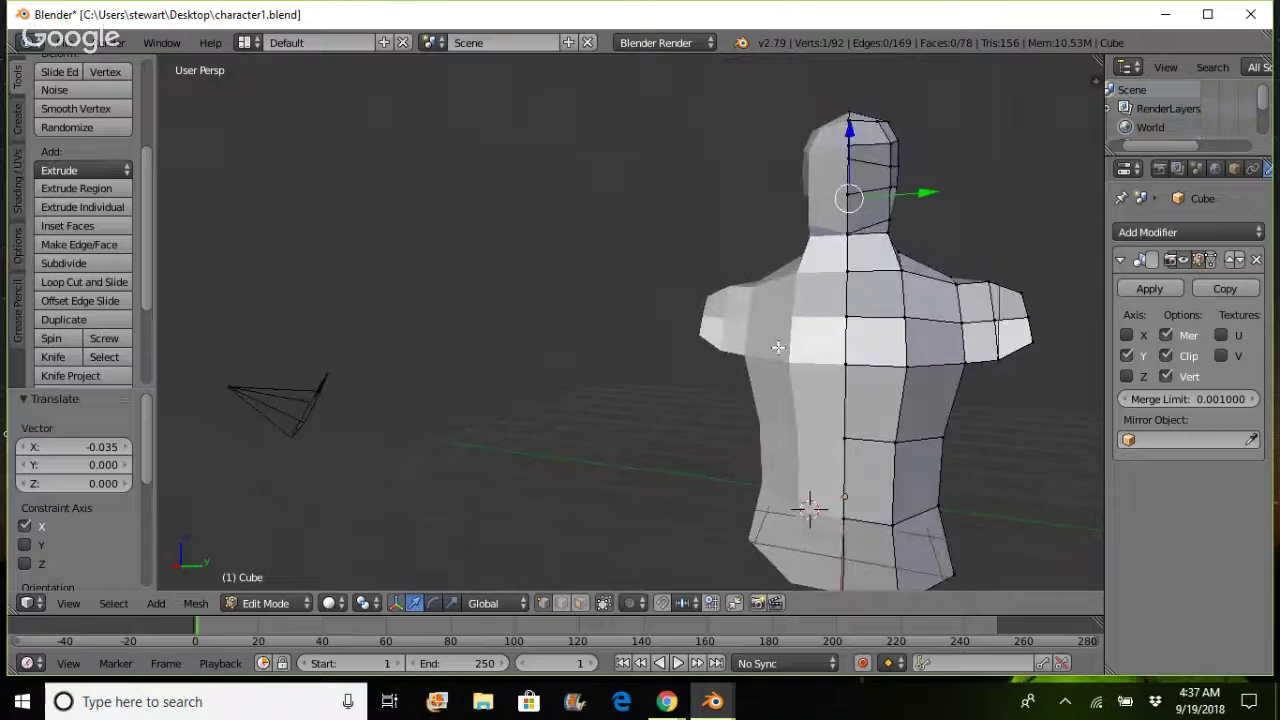
right_click(889, 219)
left_click_drag(893, 150, 852, 119)
right_click(848, 159)
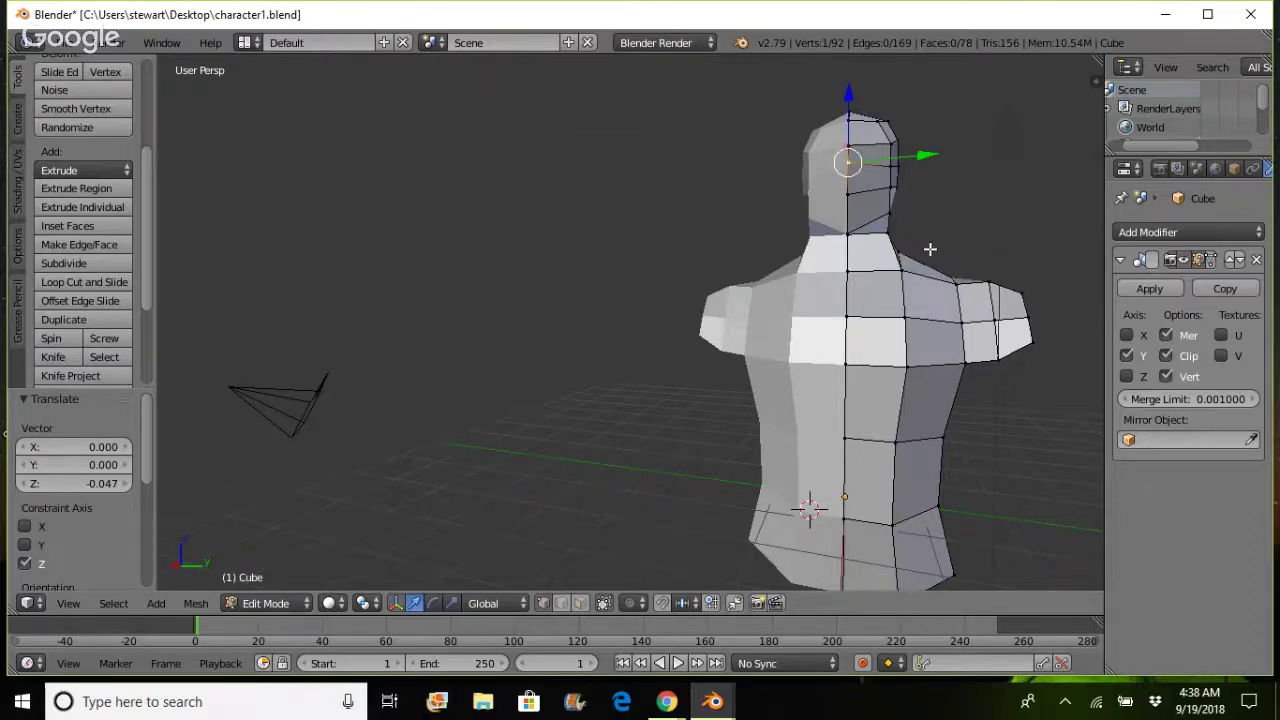
- Move the front corner vertex at the base of the neck inward about 0.202 along Y
mouse_move(924, 250)
middle_mouse_down()
mouse_move(905, 252)
mouse_move(931, 245)
middle_mouse_up()
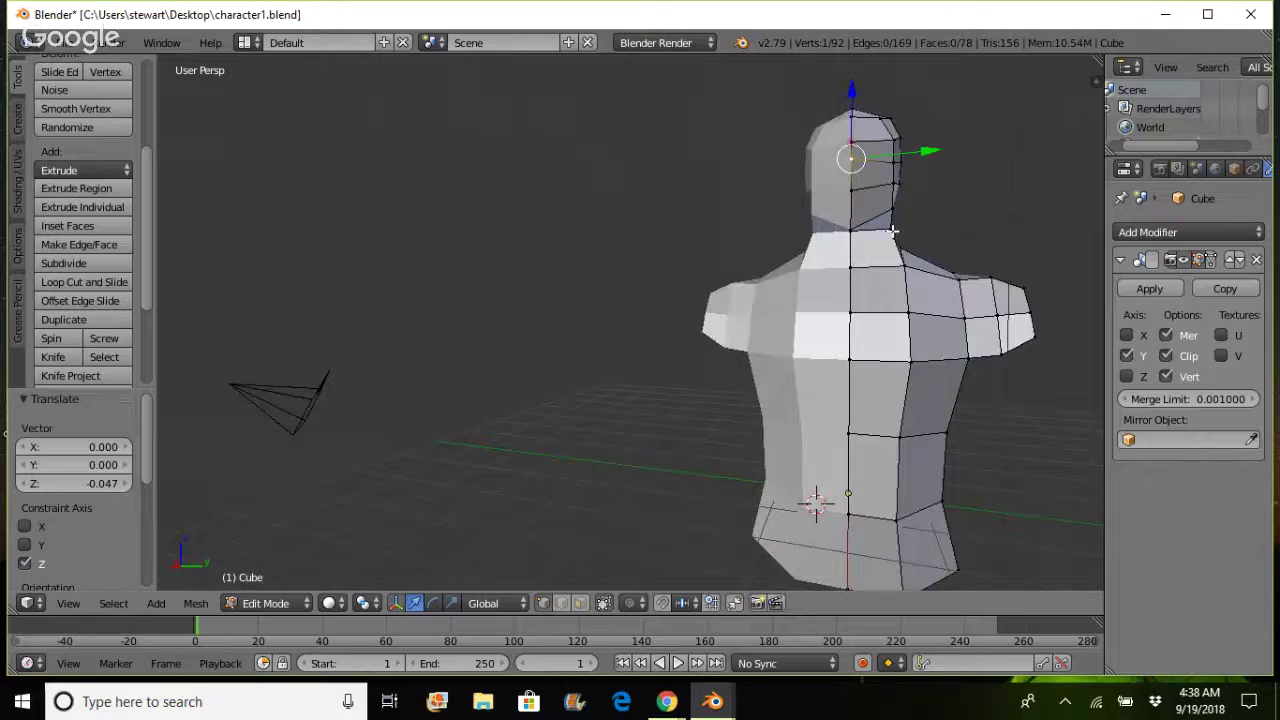
right_click(904, 266)
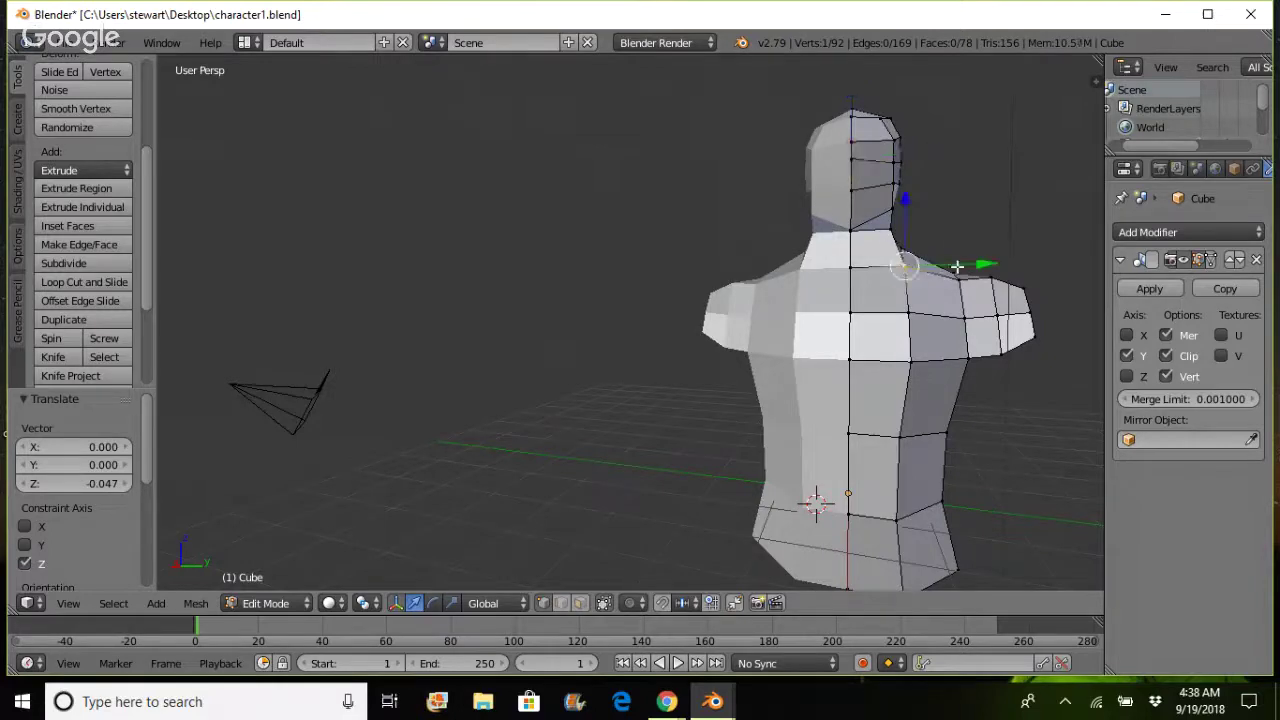
left_click_drag(957, 266, 940, 264)
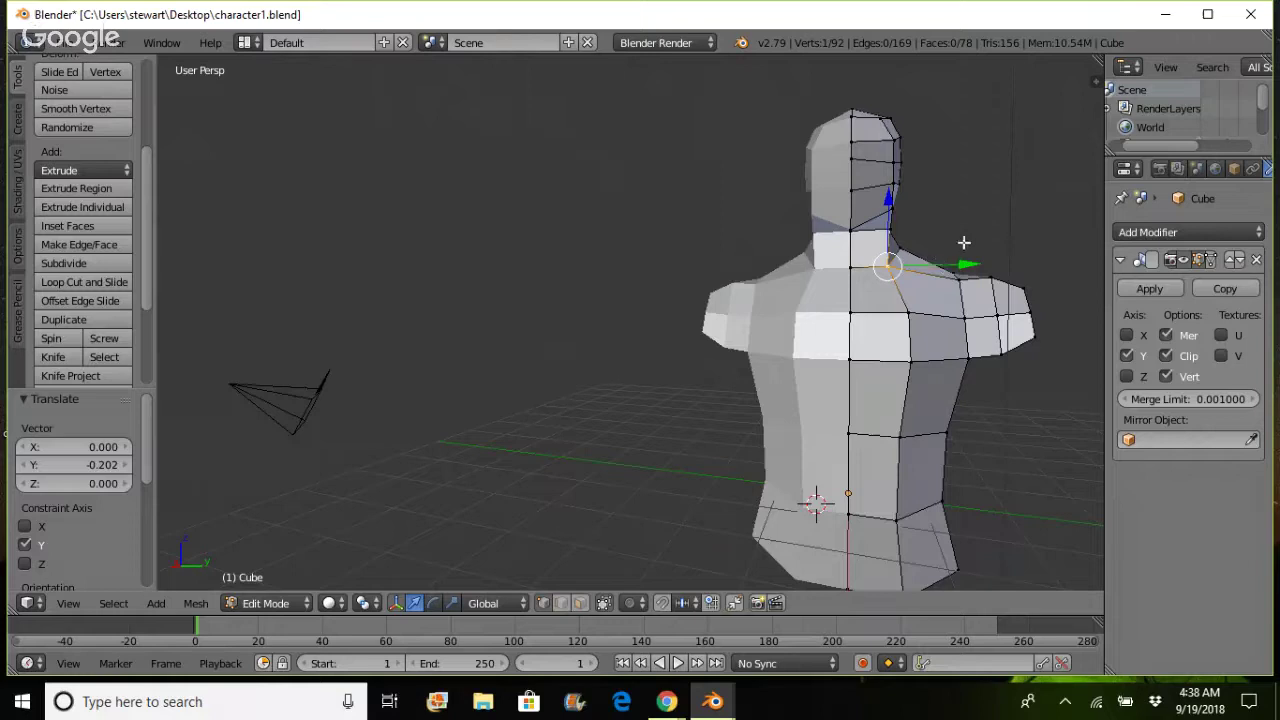
- Move the vertex beneath the side of the jaw outward about 0.085 along Y
middle_click_drag(960, 245, 937, 251)
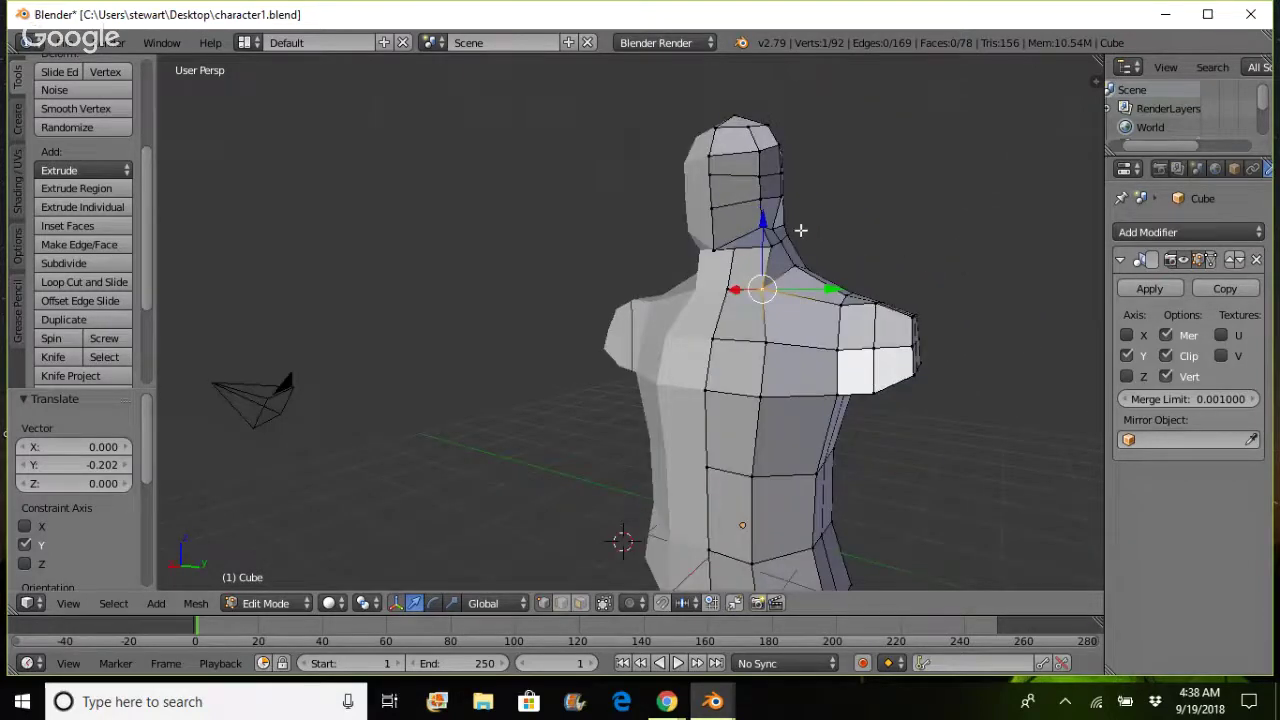
left_click(771, 228)
right_click(771, 228)
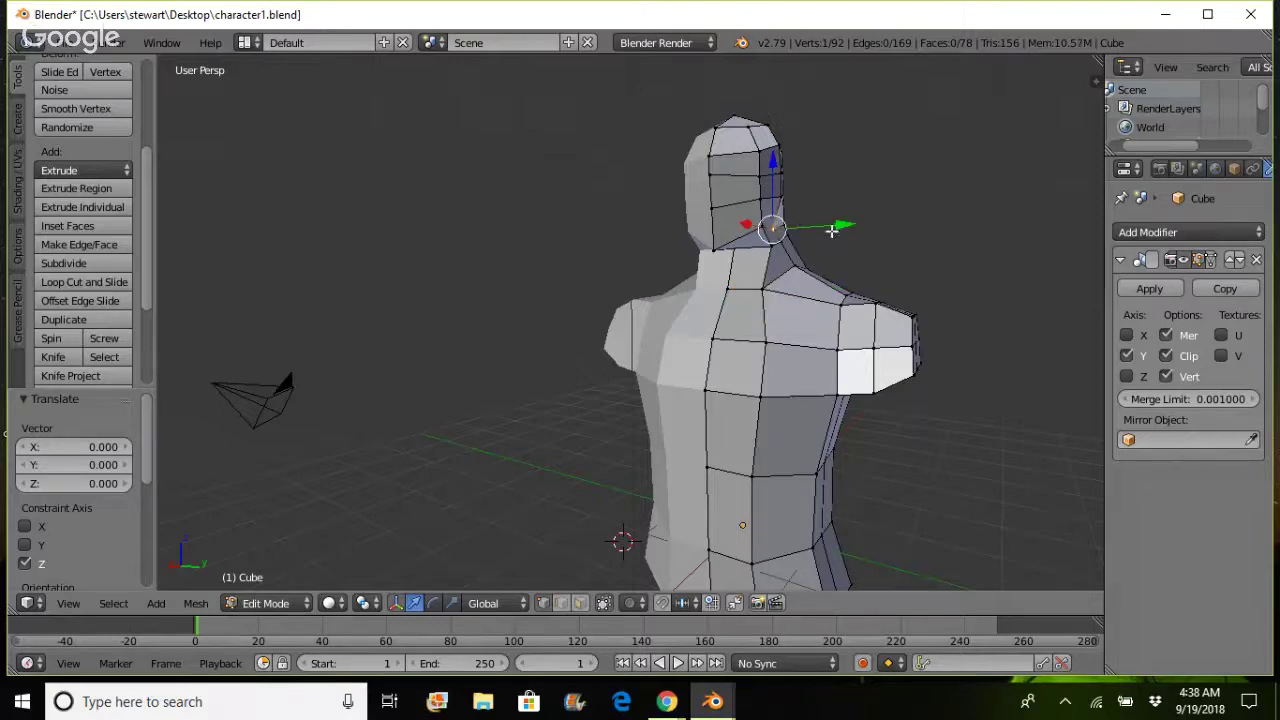
left_click_drag(831, 224, 838, 224)
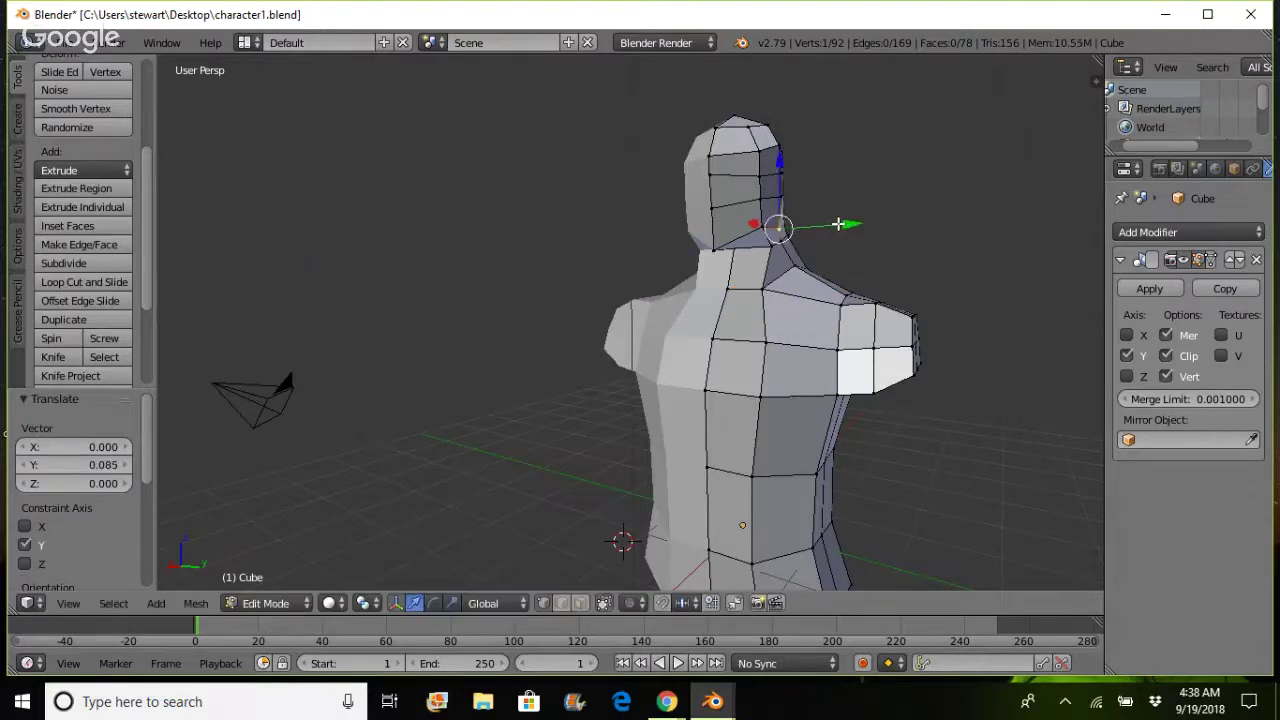
- Move the neck's upper side vertex outward about 0.063 along Y and its upper front corner vertex forward about 0.184 along X
right_click(779, 240)
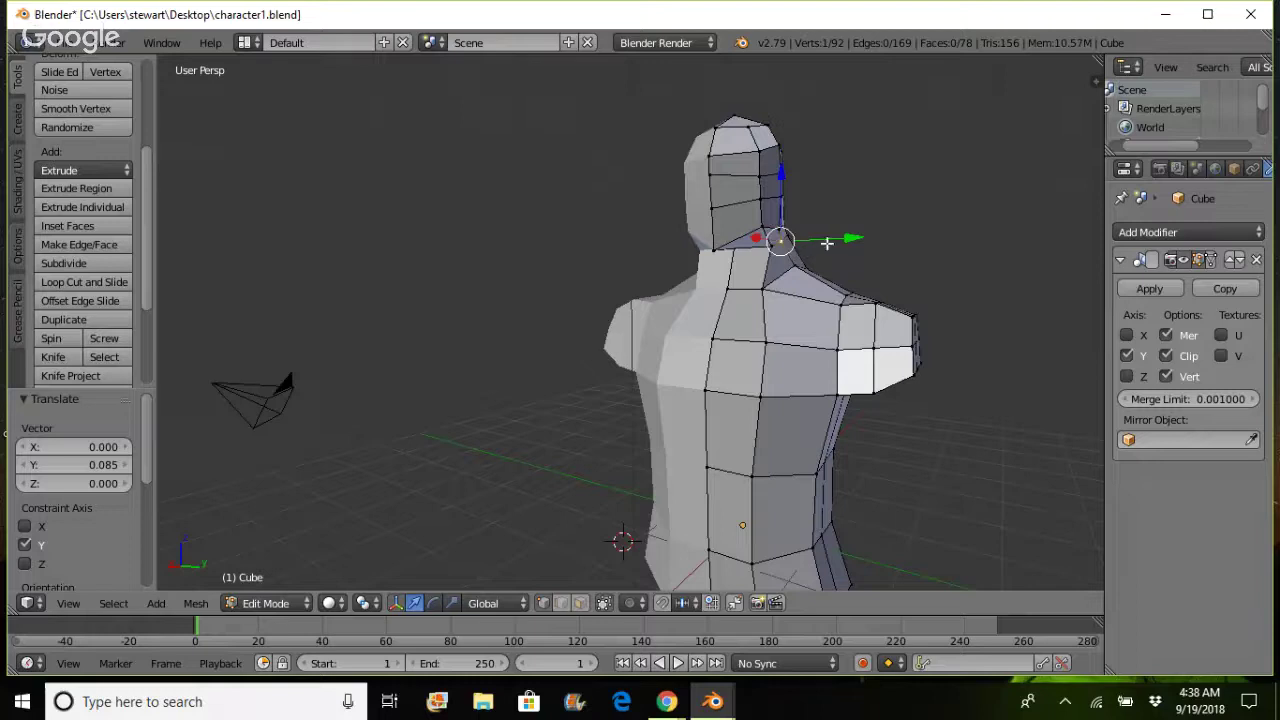
mouse_move(834, 240)
left_mouse_down()
mouse_move(848, 240)
mouse_move(835, 237)
left_mouse_up()
right_click(766, 243)
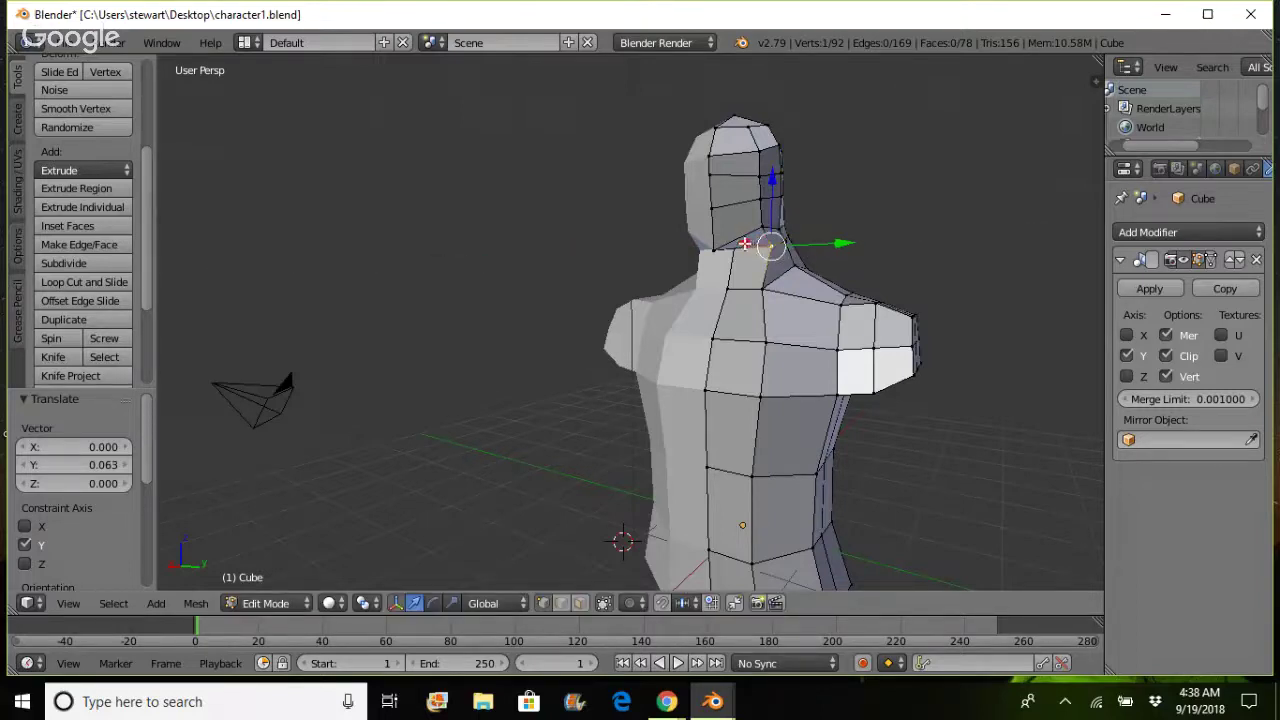
left_click_drag(742, 244, 735, 243)
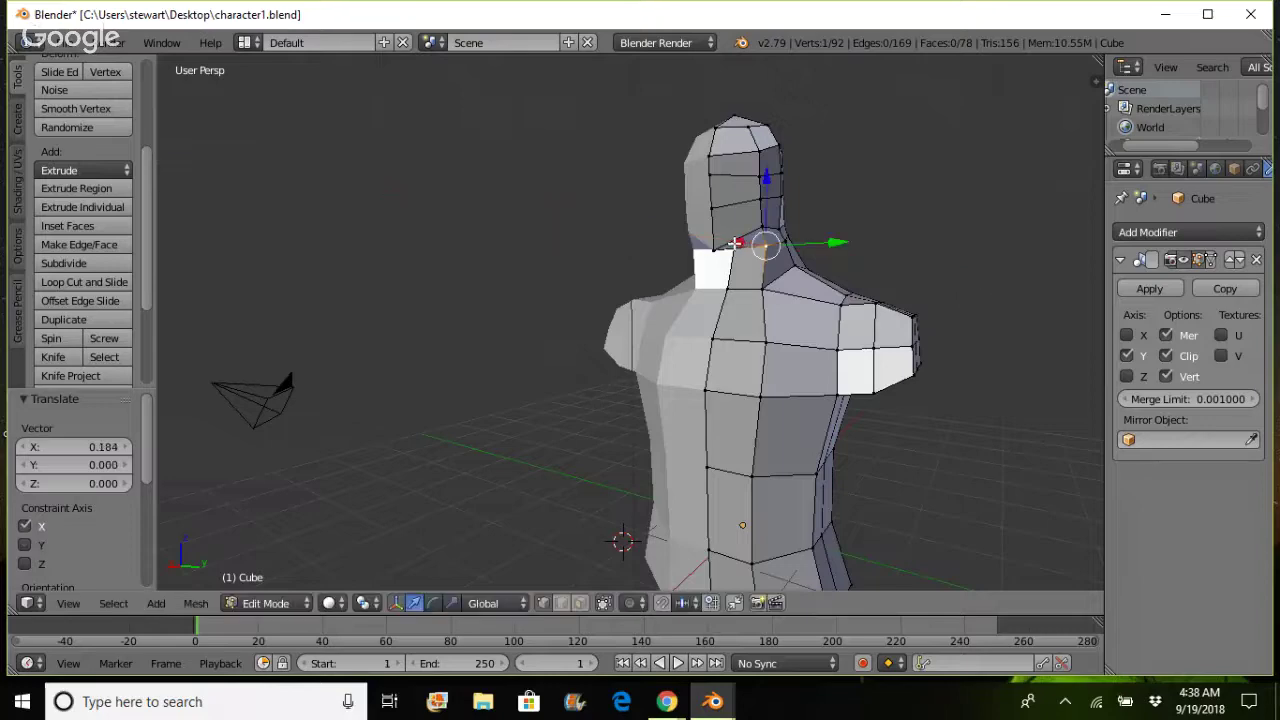
- Lower the jaw's front corner vertex along Z, just above the neck's upper front corner
middle_click_drag(843, 315, 877, 300)
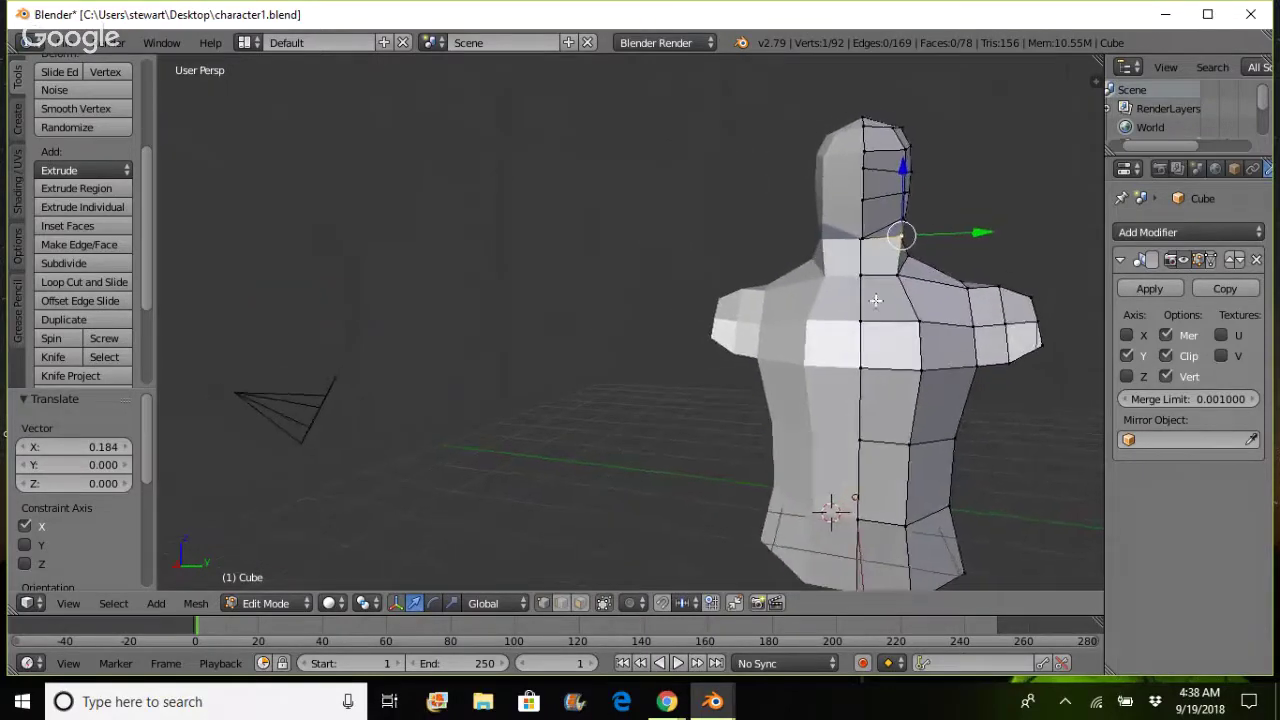
left_click(993, 217)
left_click(1049, 461)
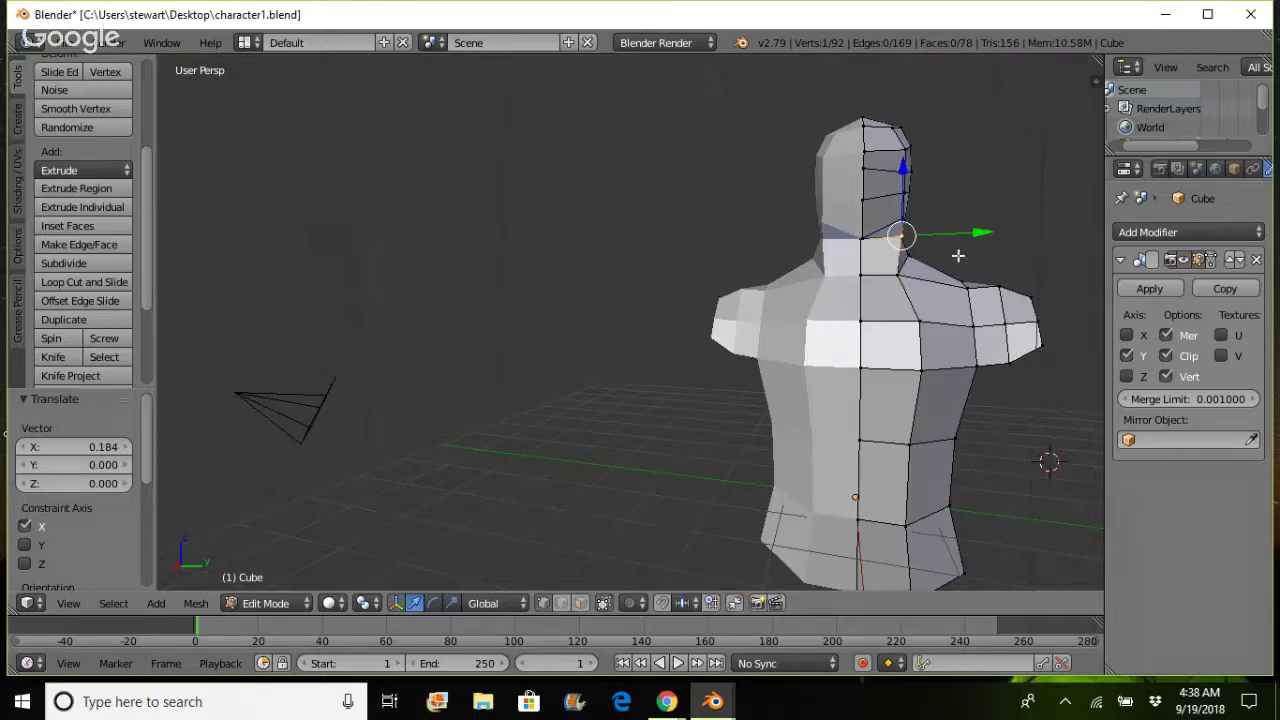
right_click(901, 217)
left_click_drag(905, 156, 905, 169)
left_click(905, 169)
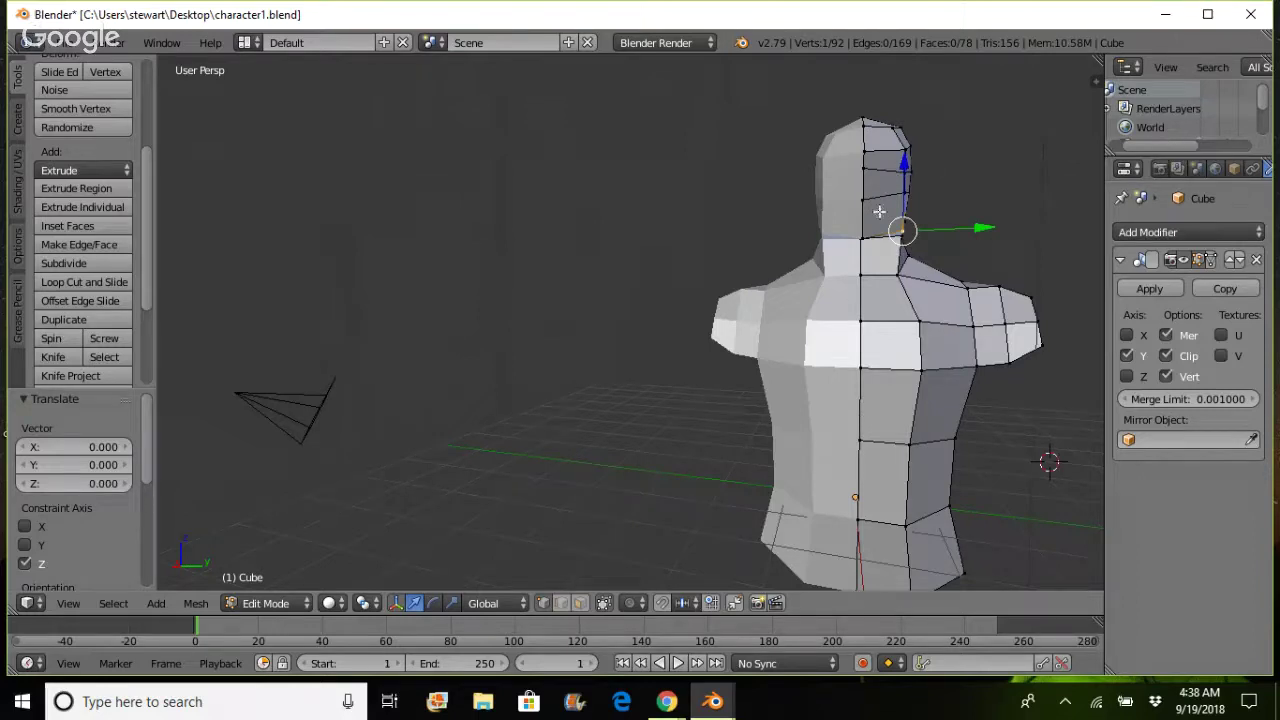
- Add one centred vertical loop cut through head and torso between the centre line and the front corner edges
left_click(98, 280)
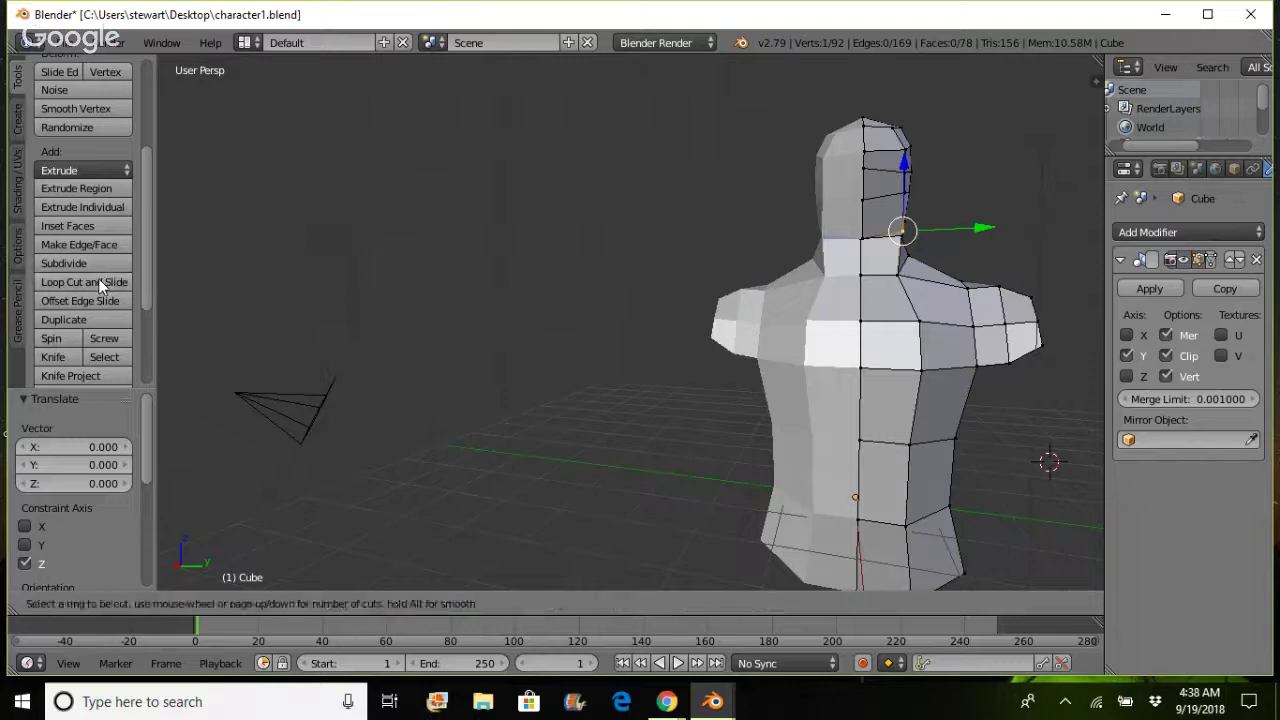
left_click(887, 176)
right_click(887, 176)
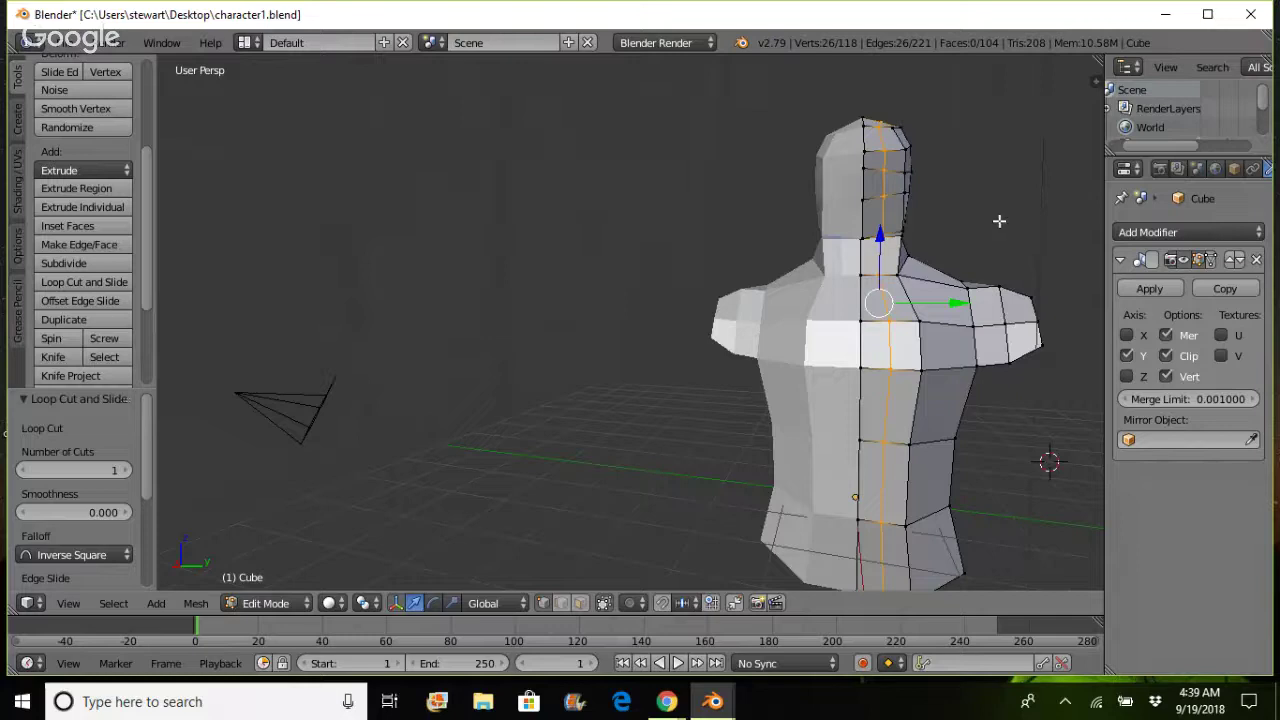
- Lower the new loop's vertex on the chin's lower edge about 0.111 along Z
key("a")
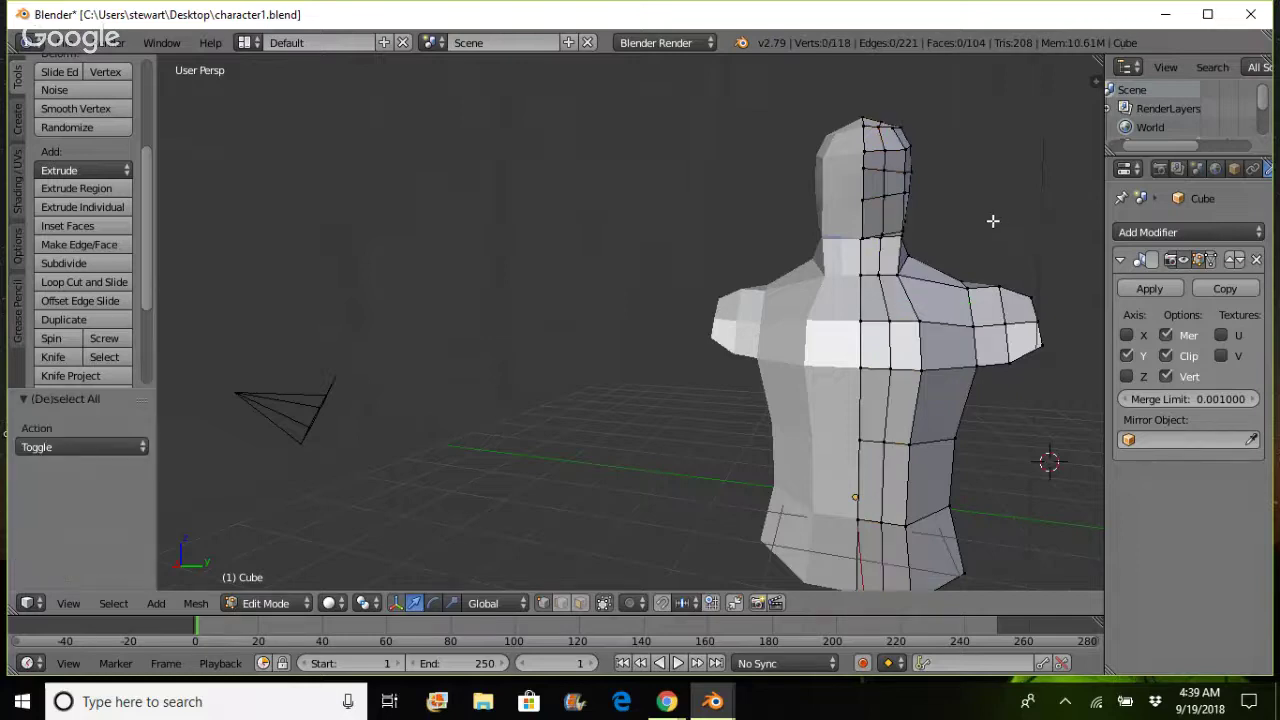
right_click(882, 234)
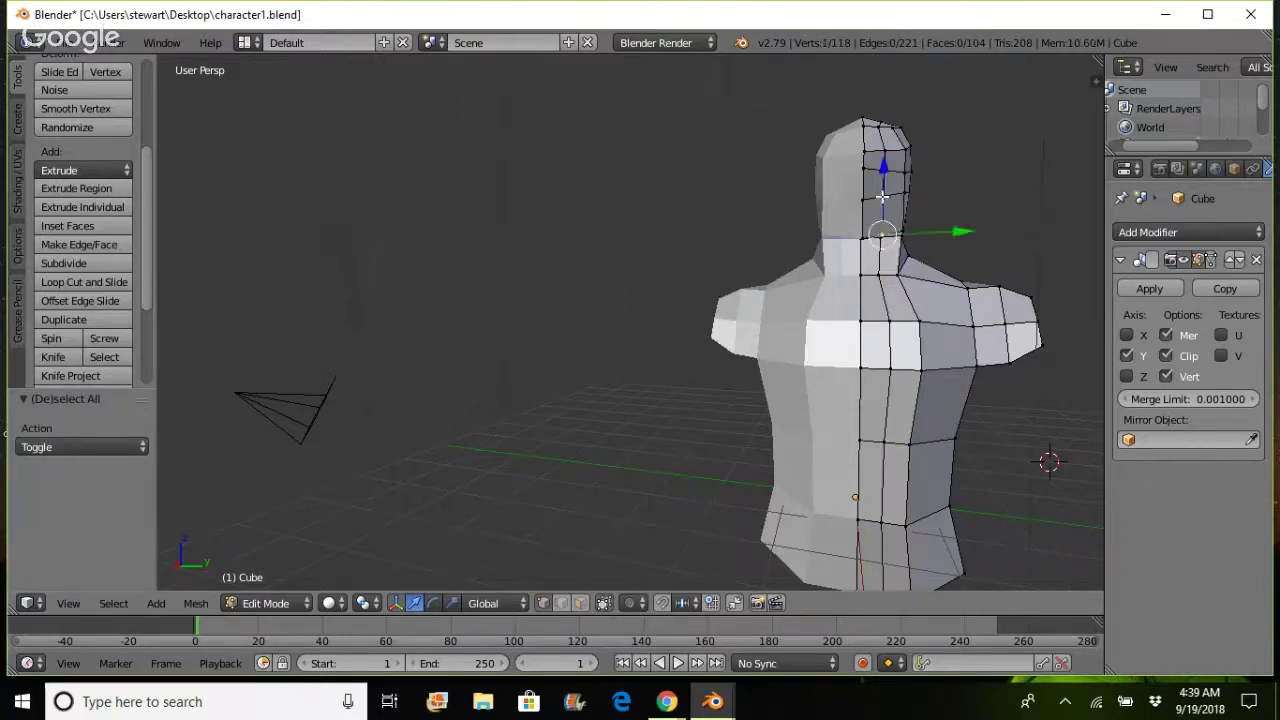
left_click_drag(882, 191, 874, 243)
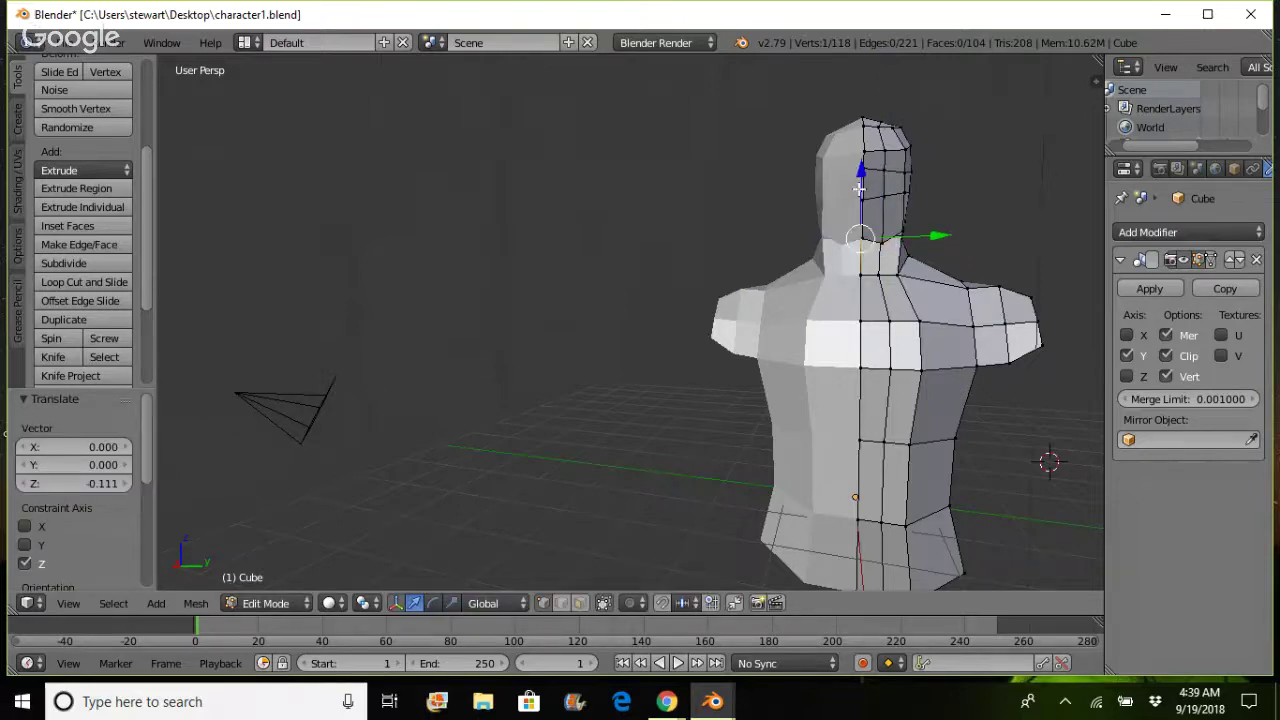
- Try lowering the neck's upper centre-line vertex about 0.133 along Z and undo the move
key("g")
key("z")
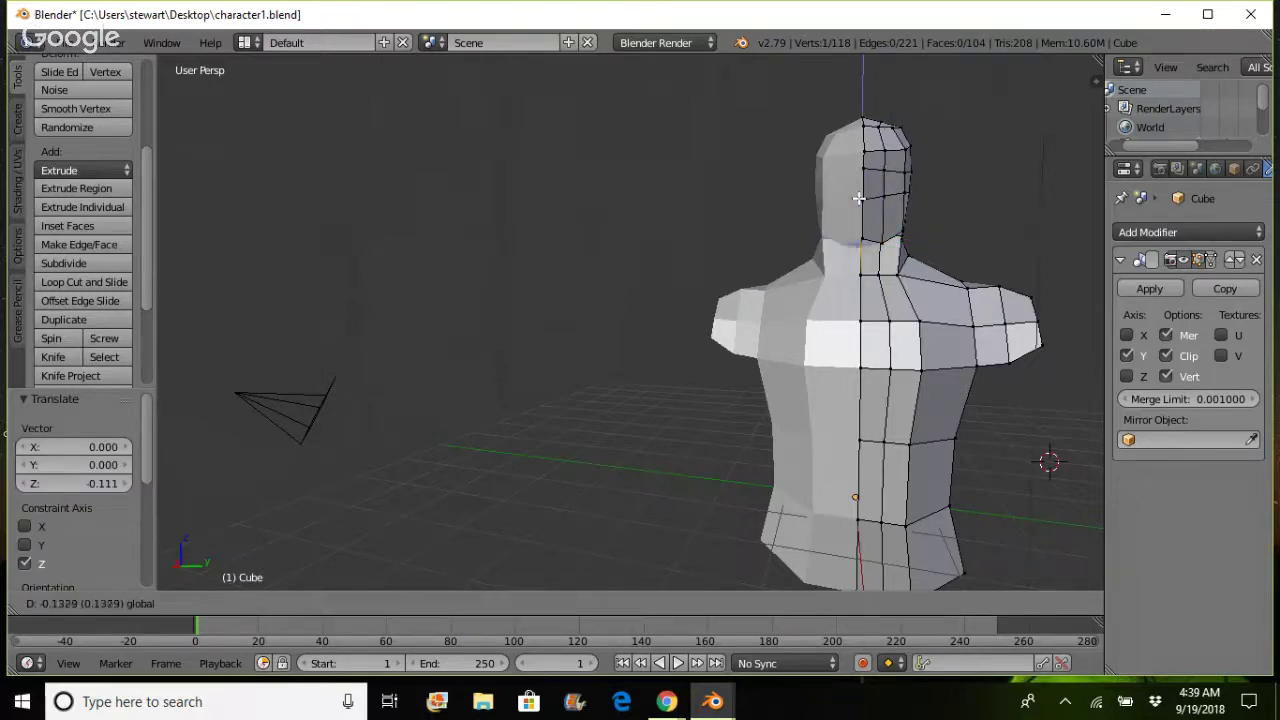
left_click(859, 198)
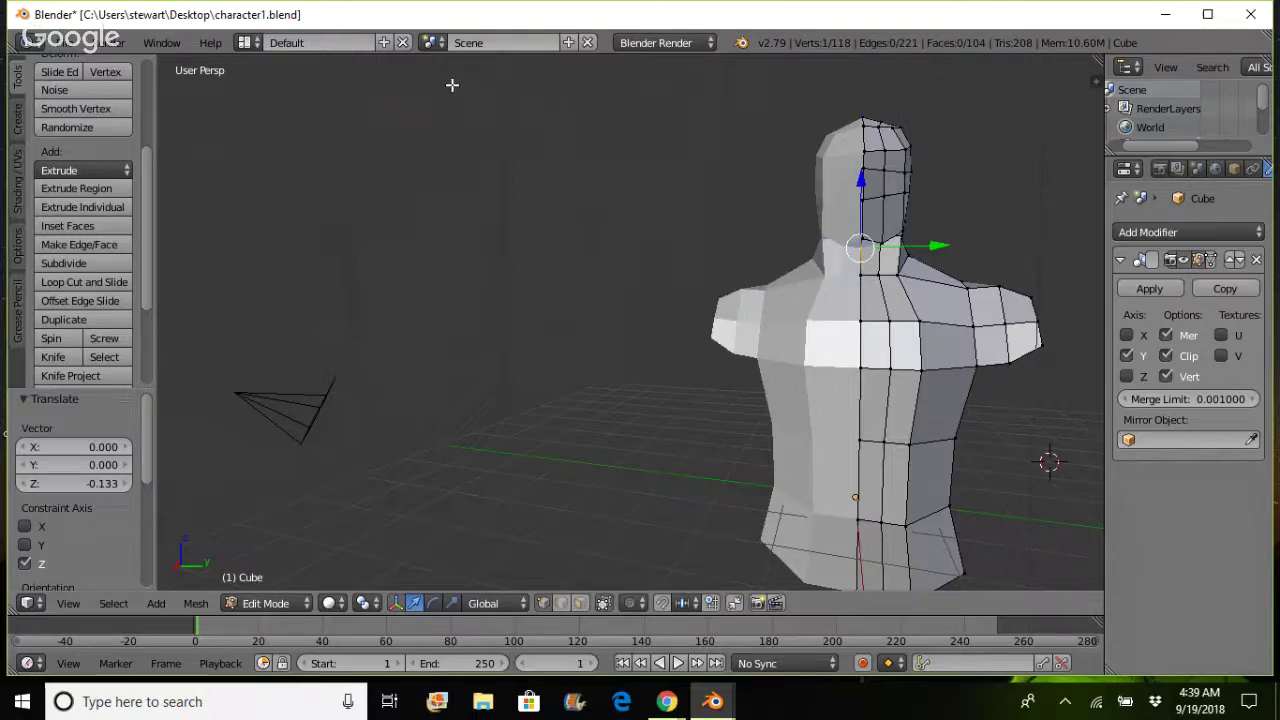
key("ctrl+z")
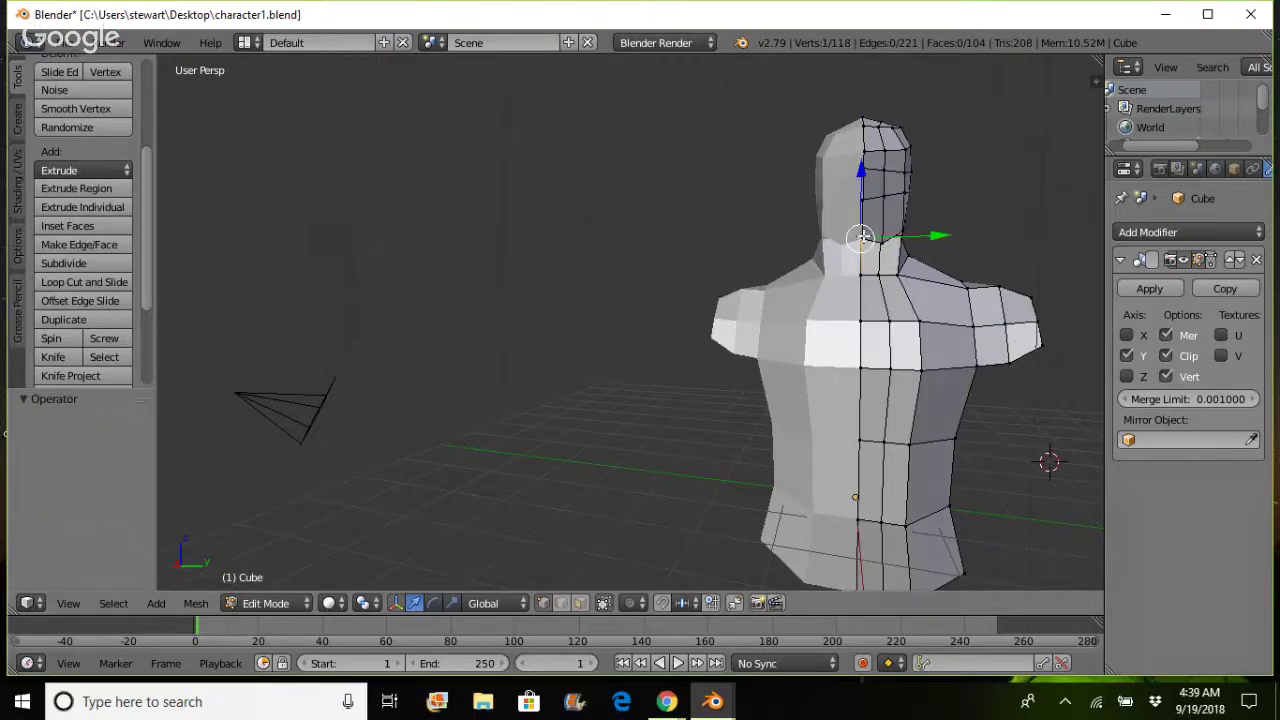
- Lower the chin's centre-line vertex about 0.099 along Z
key("g")
key("z")
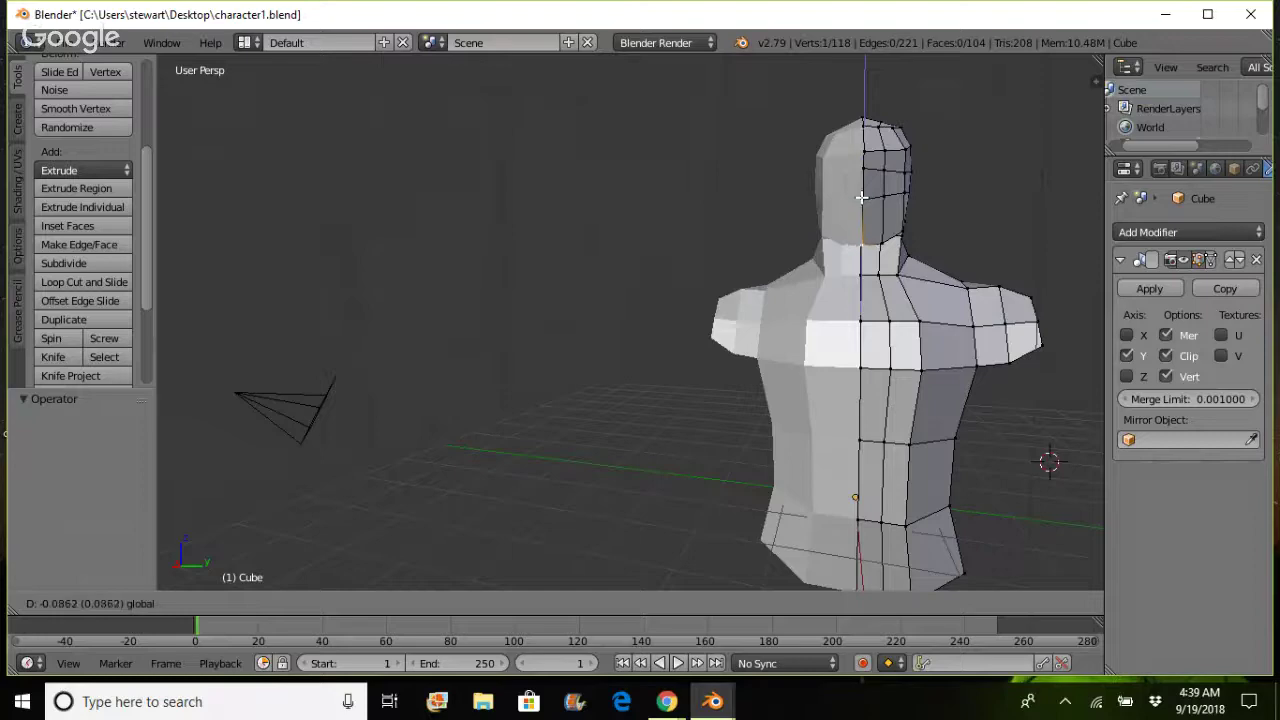
left_click(861, 197)
- Move the centre-line vertex just above the chin forward about 0.047 along X
middle_click_drag(1003, 260, 928, 266)
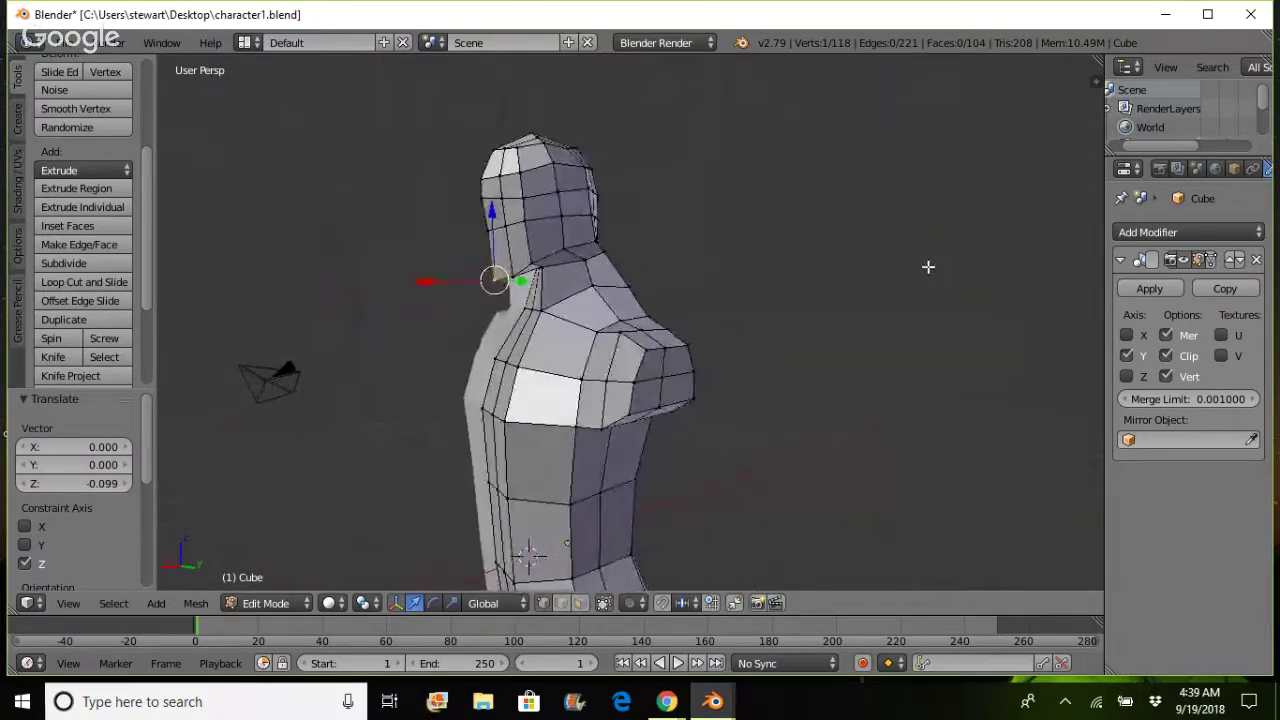
right_click(488, 230)
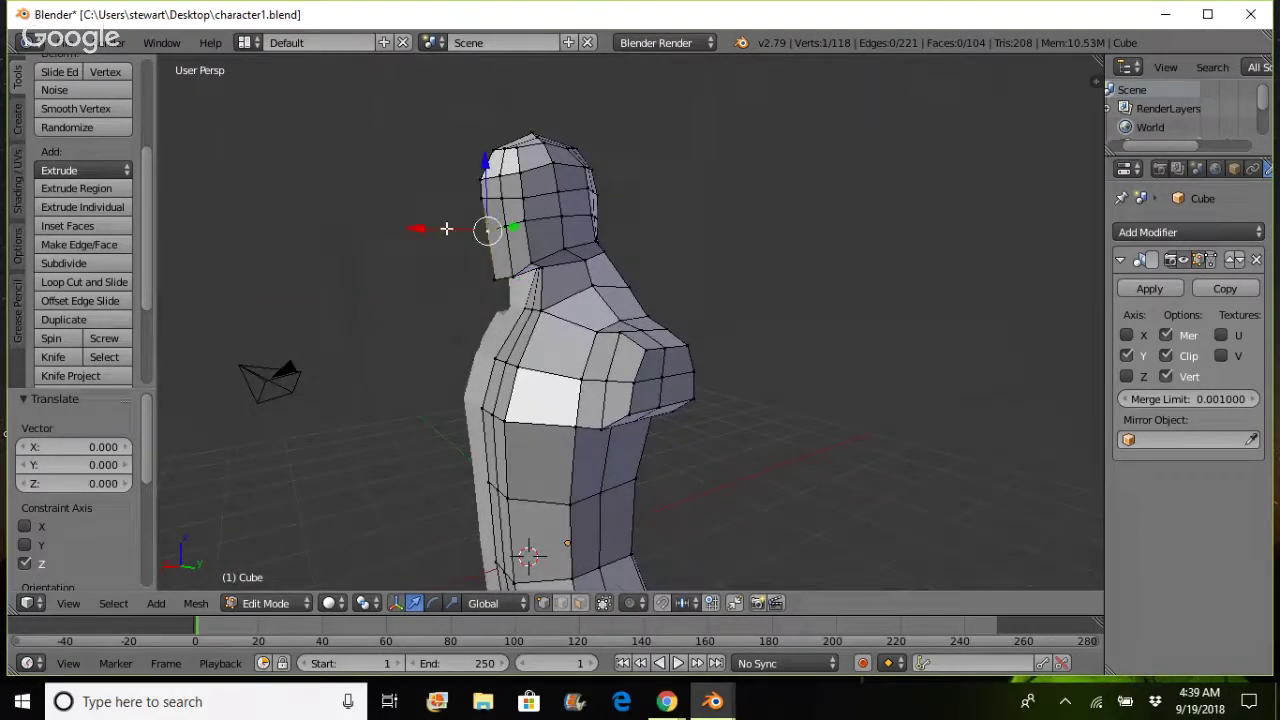
key("g")
key("x")
left_click(439, 228)
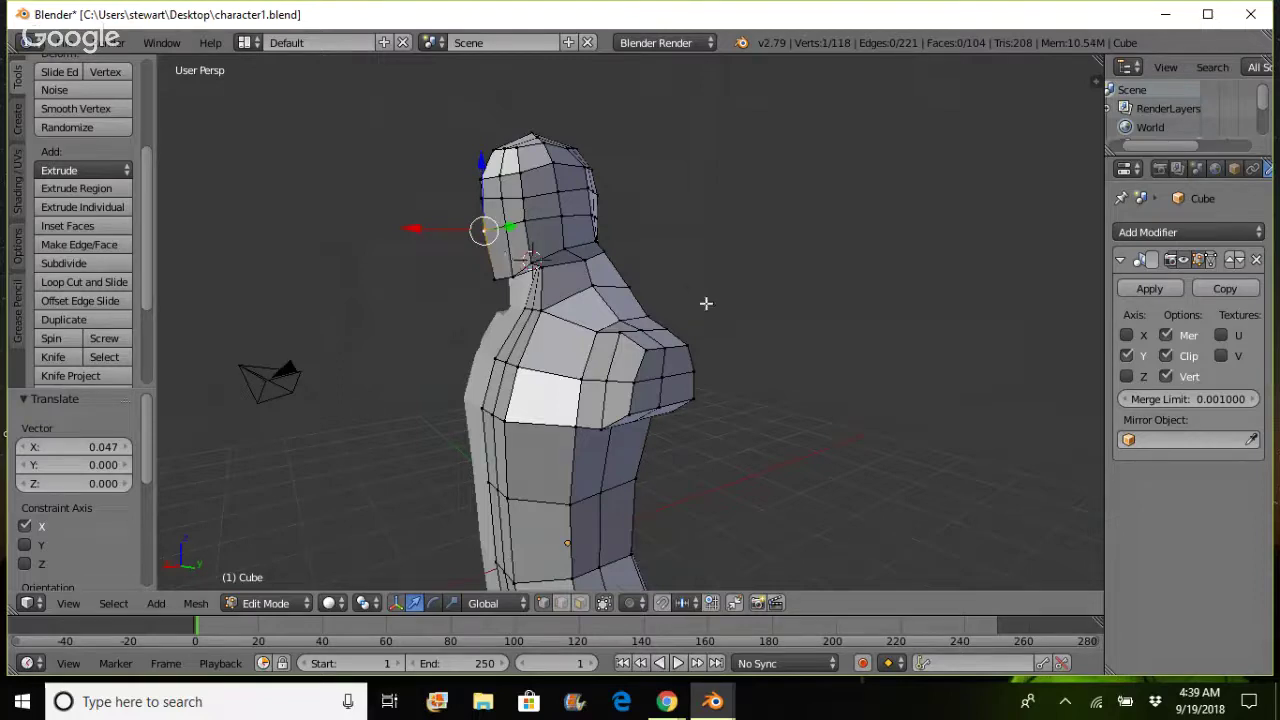
- Move the jaw's front corner vertex back about 0.024 along X
left_click(749, 470)
key("g")
key("x")
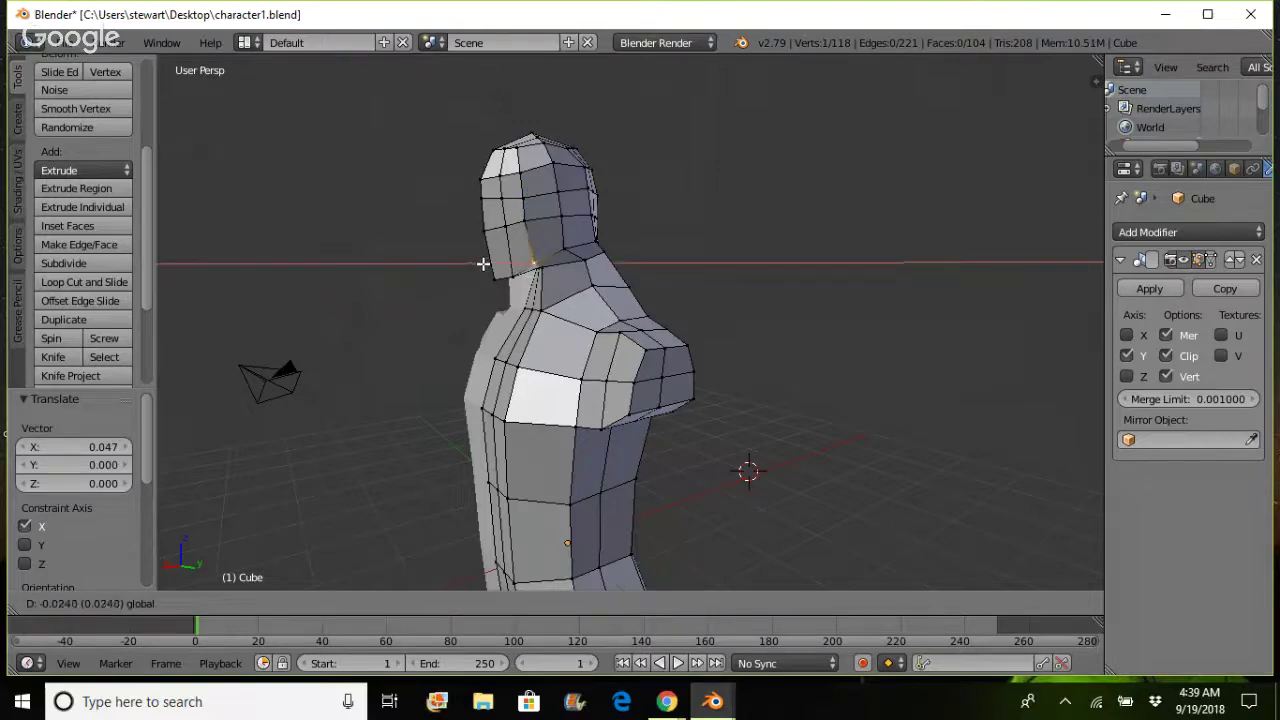
left_click(483, 263)
- Lower the jaw's front corner vertex along Z and the jaw vertex just behind it about 0.096
middle_click_drag(622, 308, 595, 300)
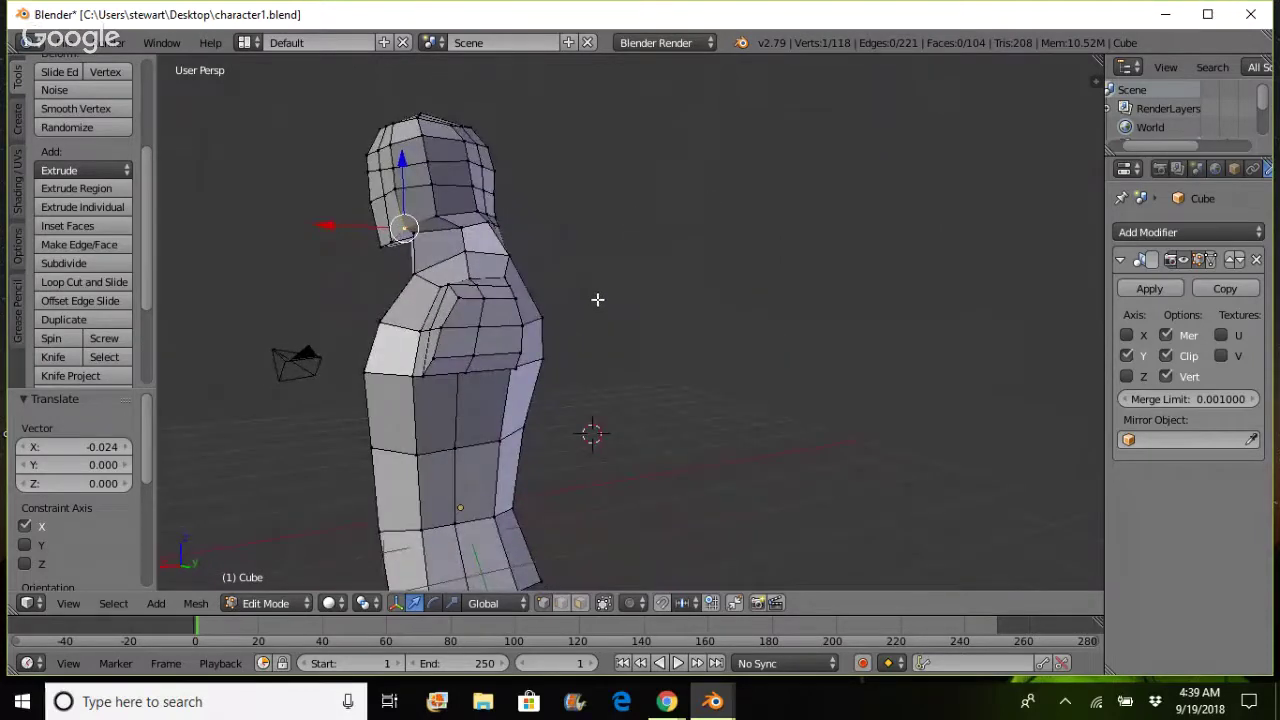
left_click(392, 239)
left_click_drag(404, 181, 411, 238)
right_click(438, 216)
right_click(412, 234)
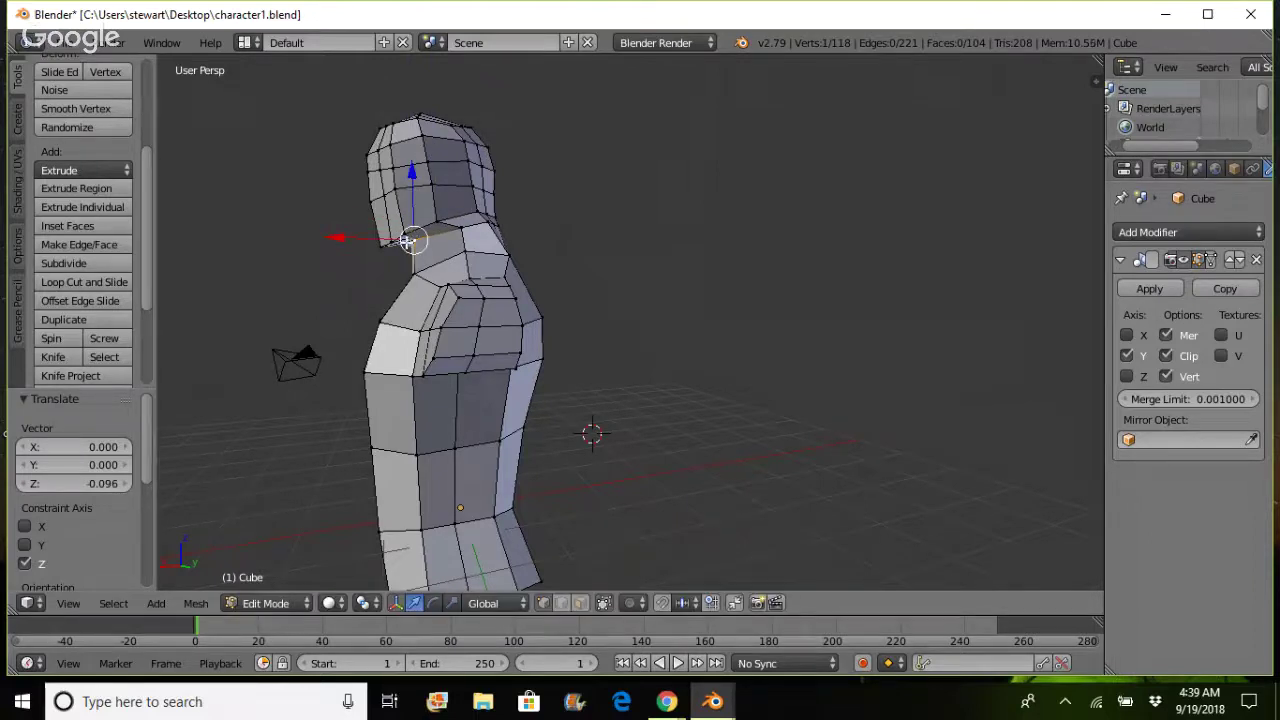
- Move the front vertex where the neck meets the underside of the jaw forward about 0.212 along X
left_click_drag(400, 192, 400, 184)
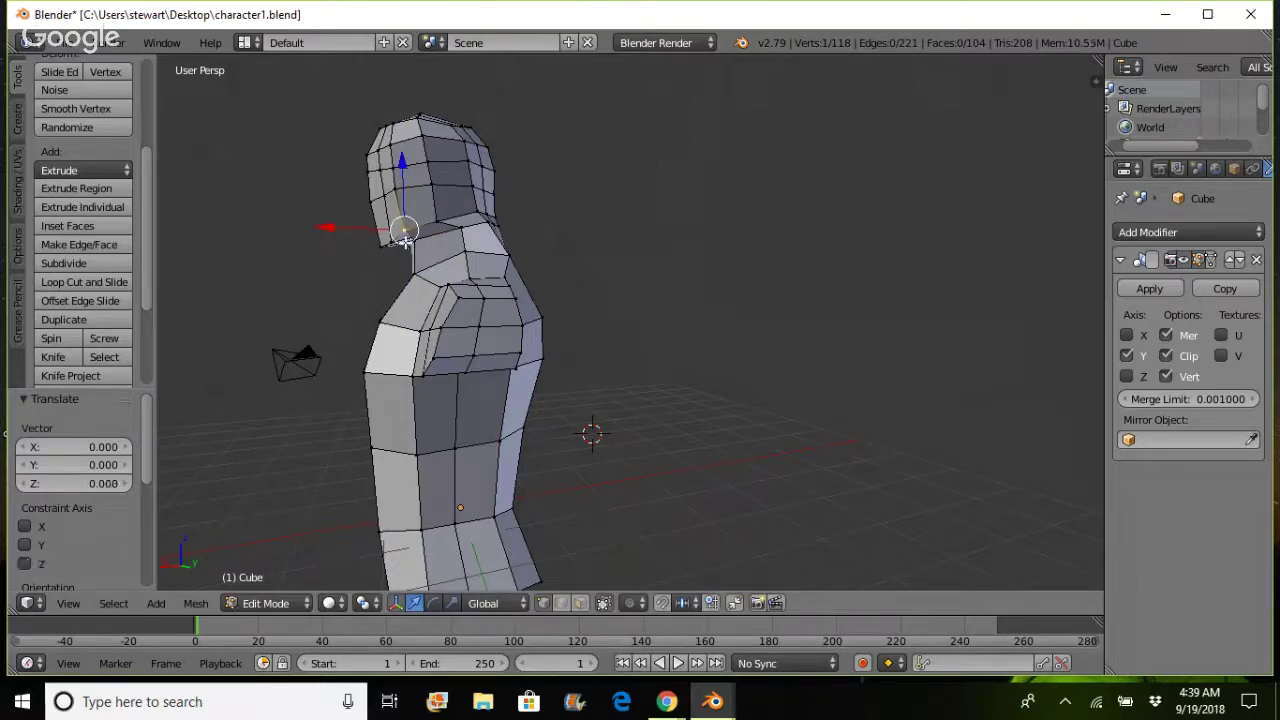
right_click(411, 241)
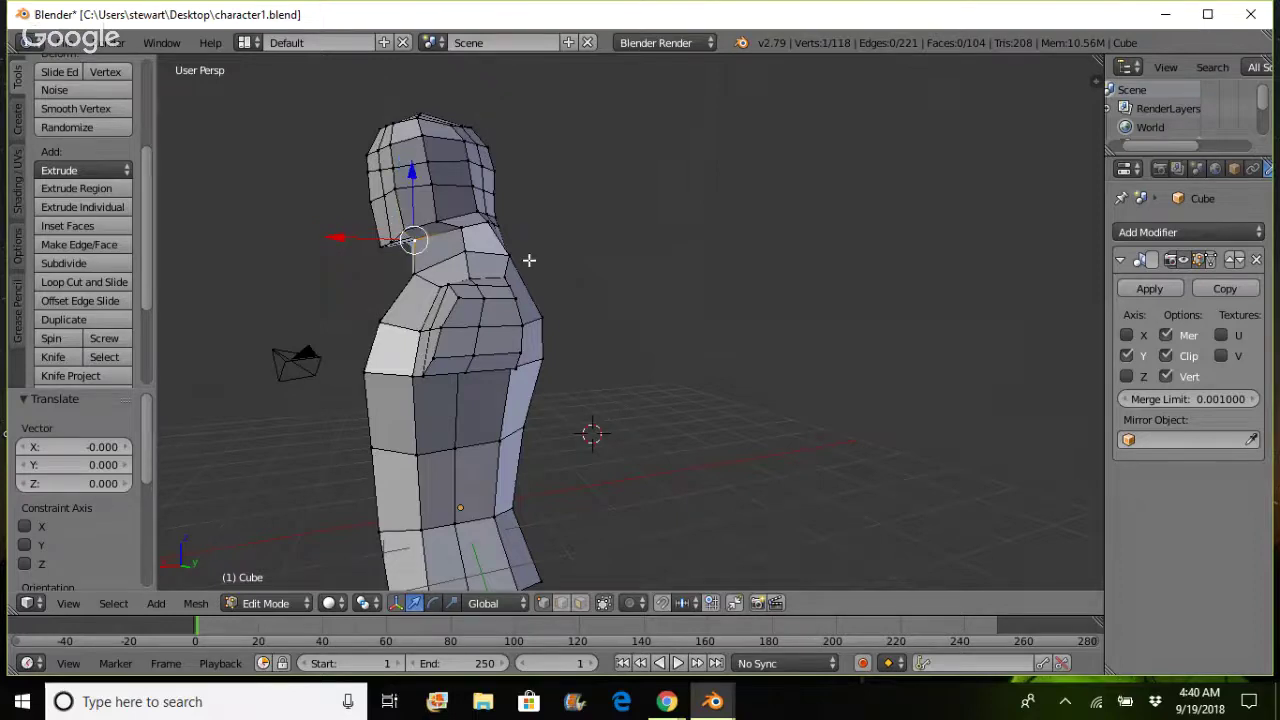
middle_click_drag(529, 260, 548, 250)
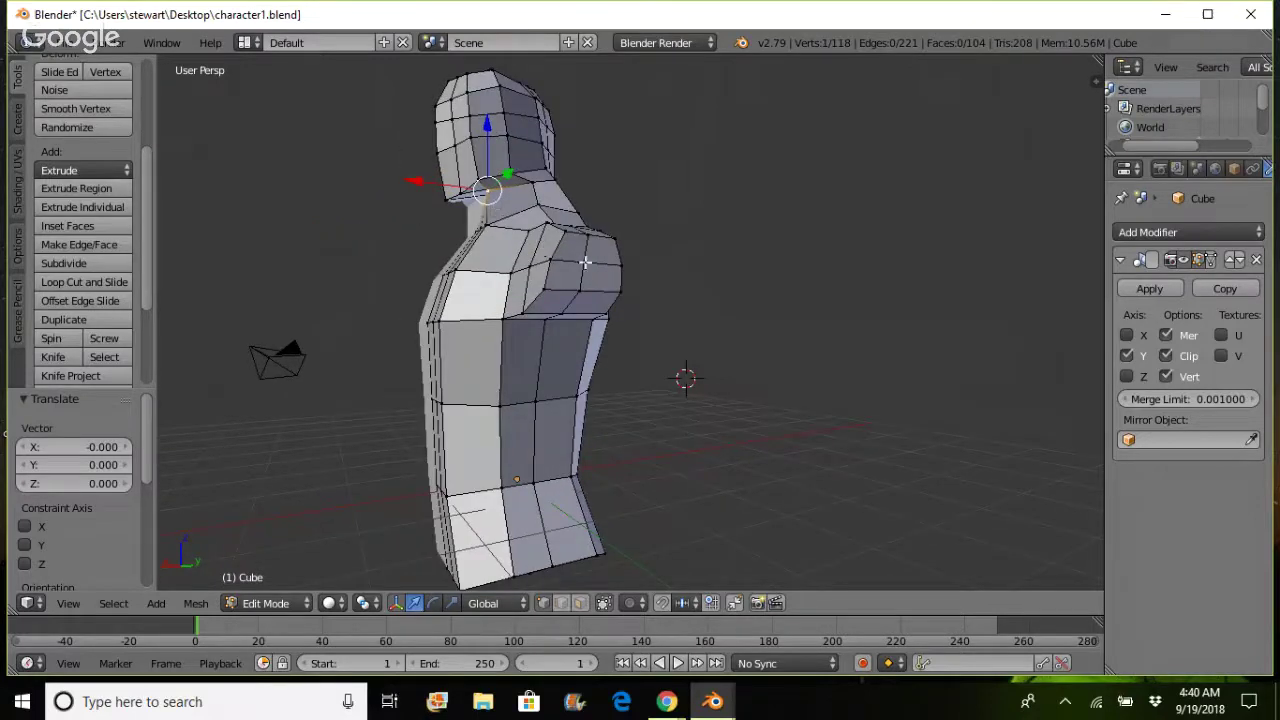
left_click(850, 355)
middle_click_drag(676, 468, 694, 451)
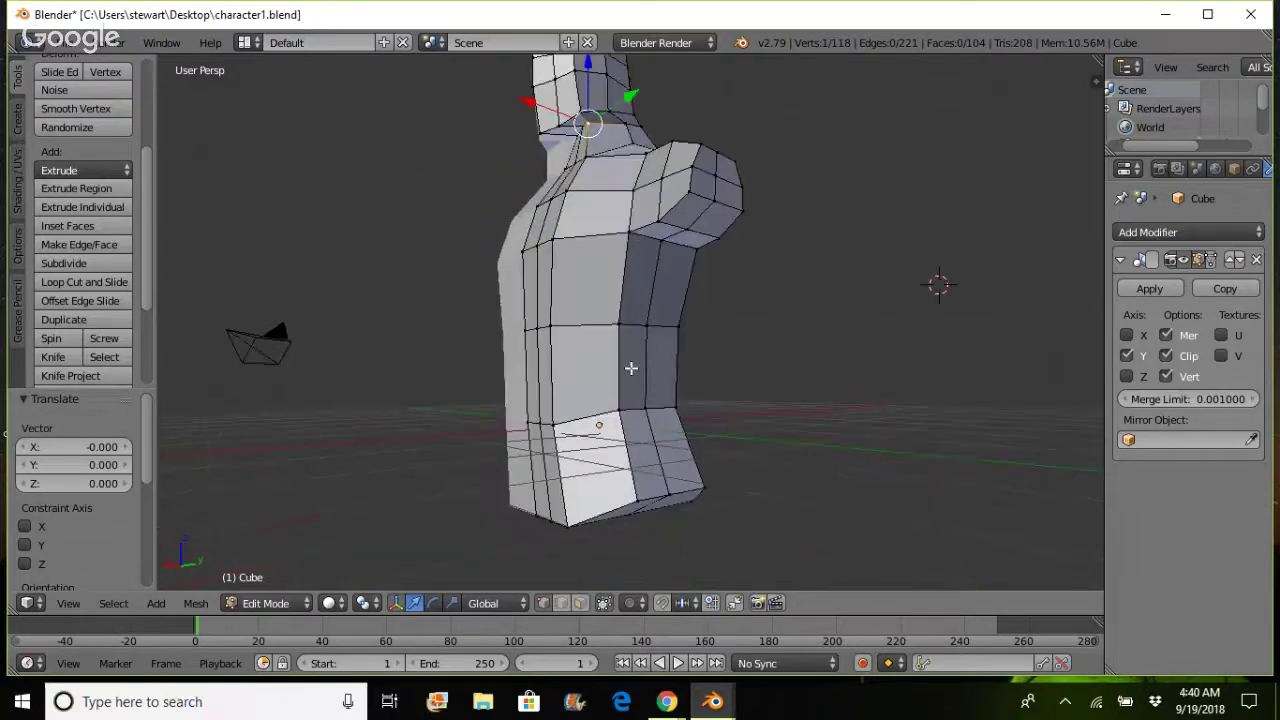
right_click(577, 134)
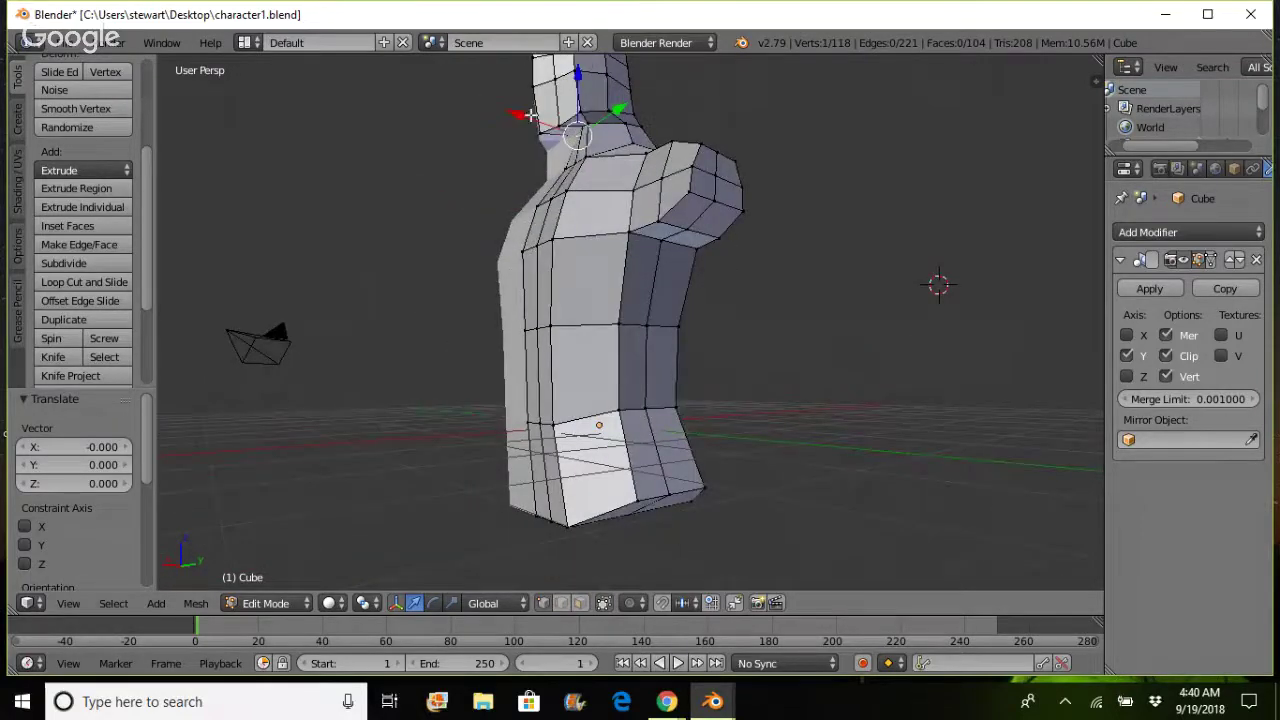
key("g")
key("x")
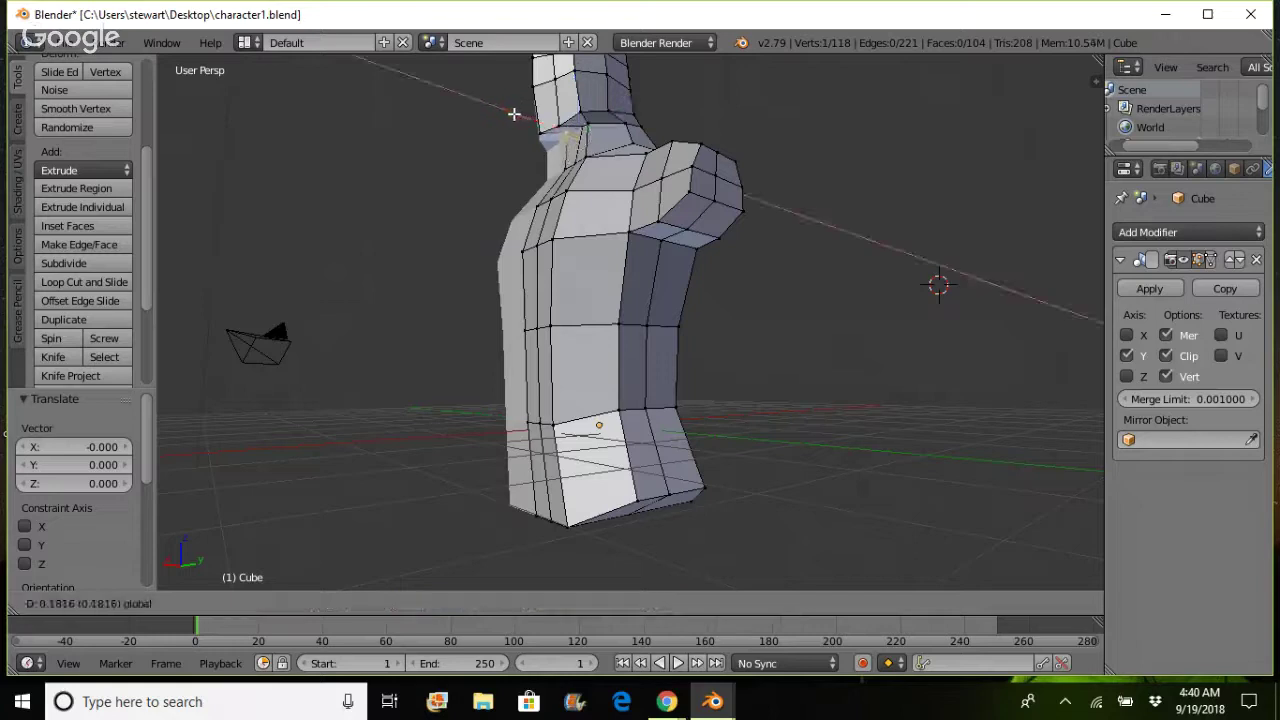
left_click(512, 113)
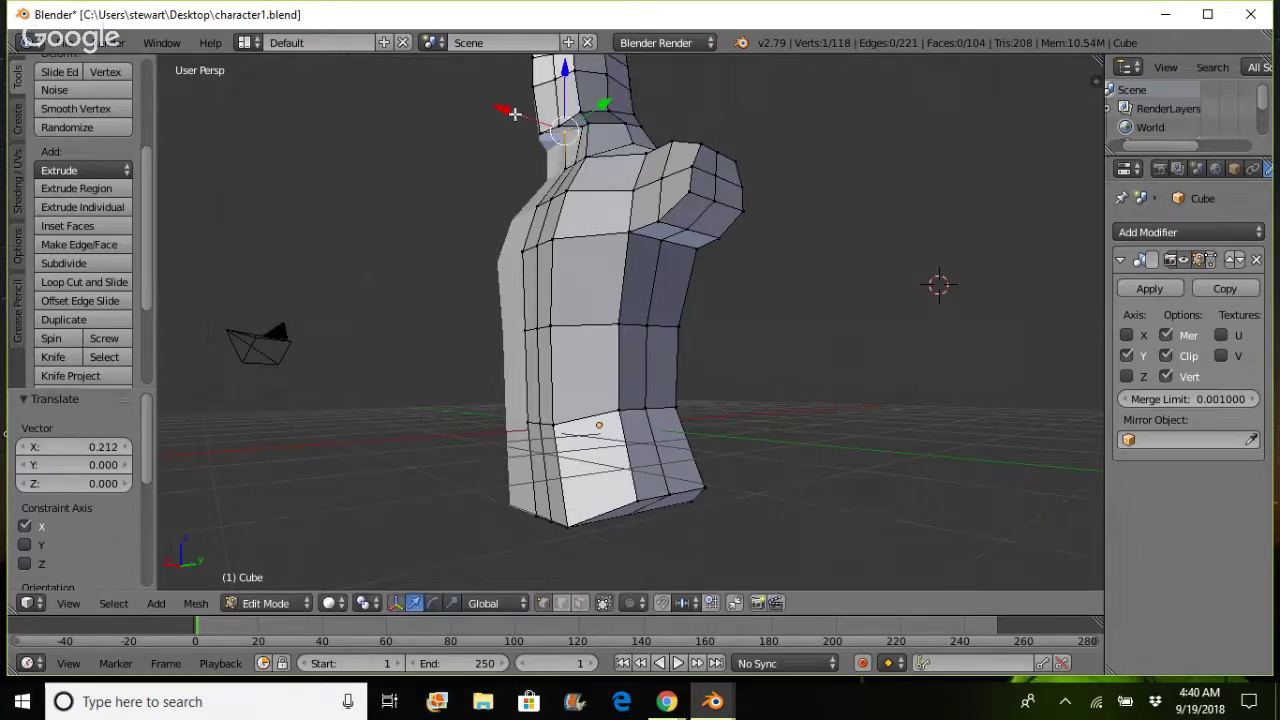
- Move the rear under-jaw vertex back about 0.112 along X and its neighbour forward about 0.058
right_click(584, 126)
key("g")
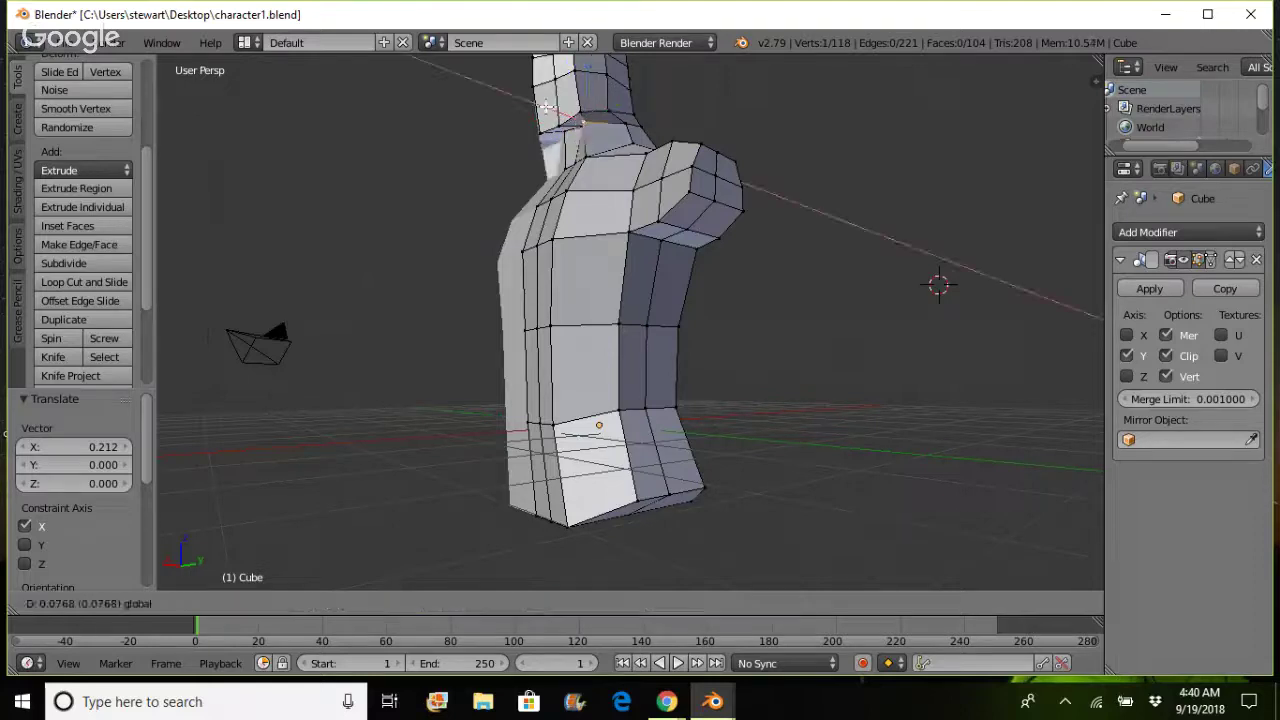
key("x")
left_click(558, 110)
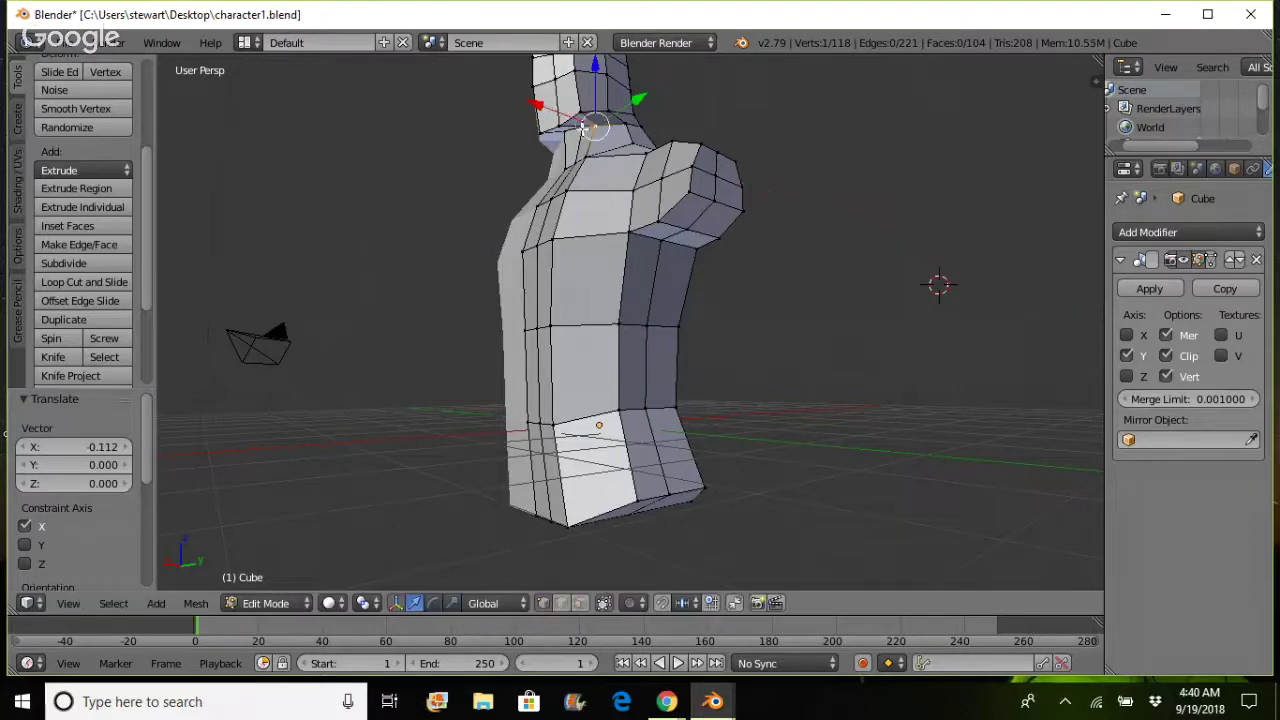
key("g")
key("x")
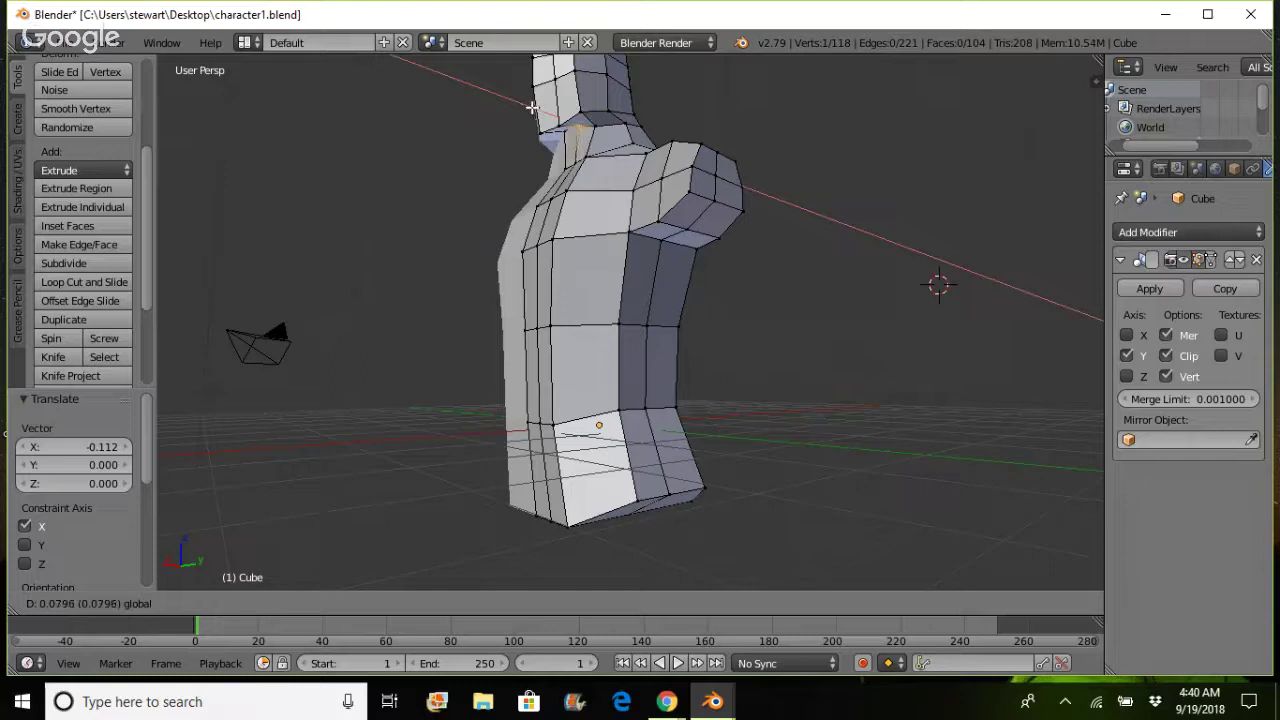
left_click(556, 121)
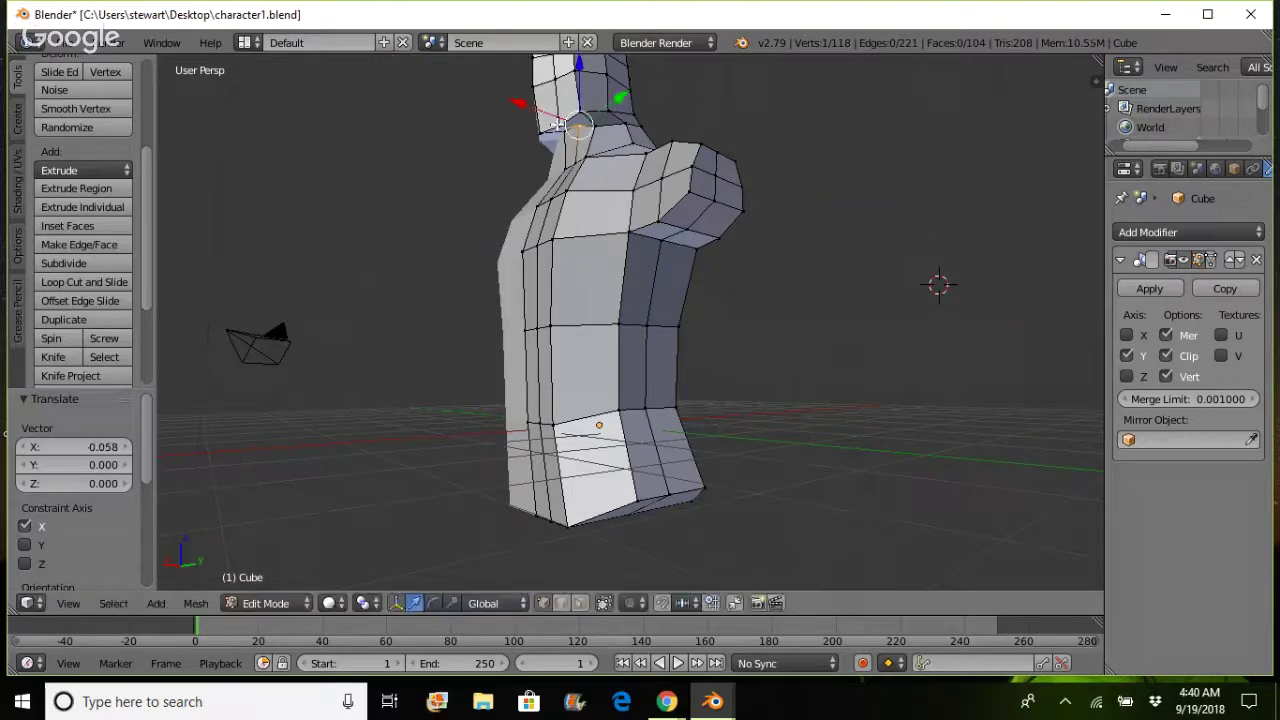
- Move the jaw's front lower-edge vertex forward about 0.091 along X and the adjacent chin corner vertex forward about 0.100
right_click(556, 123)
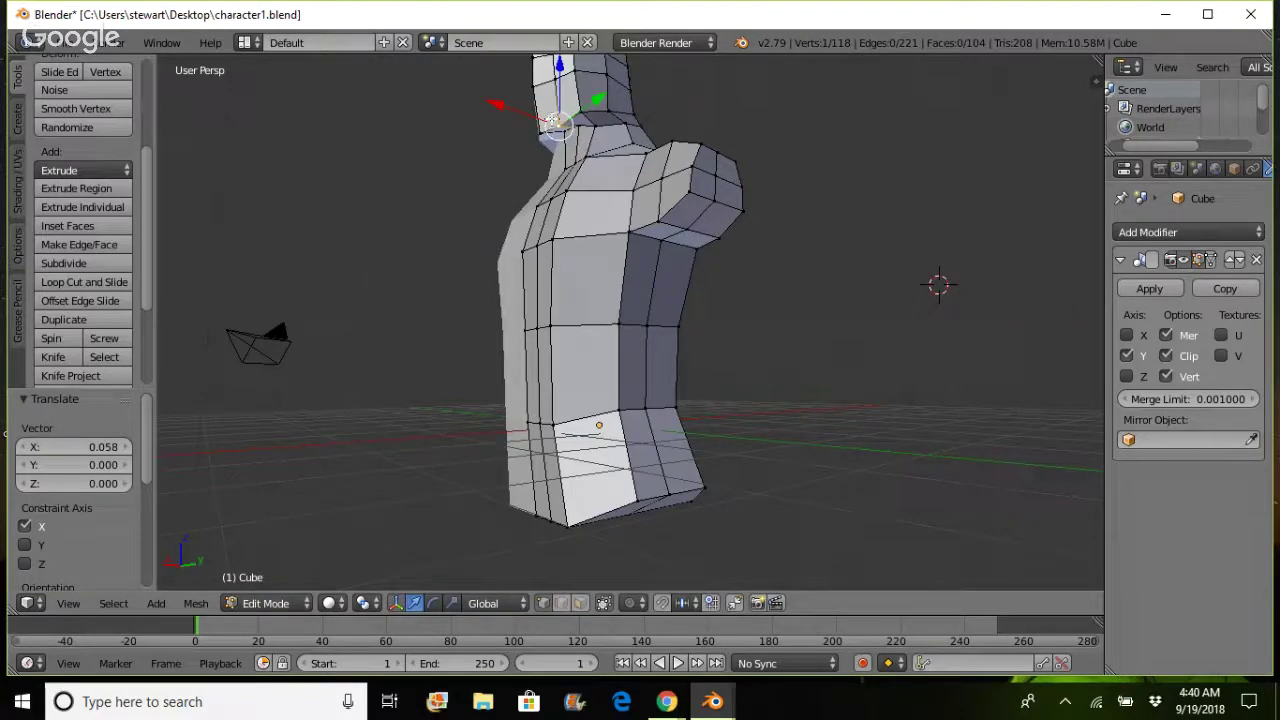
key("g")
key("x")
left_click(542, 129)
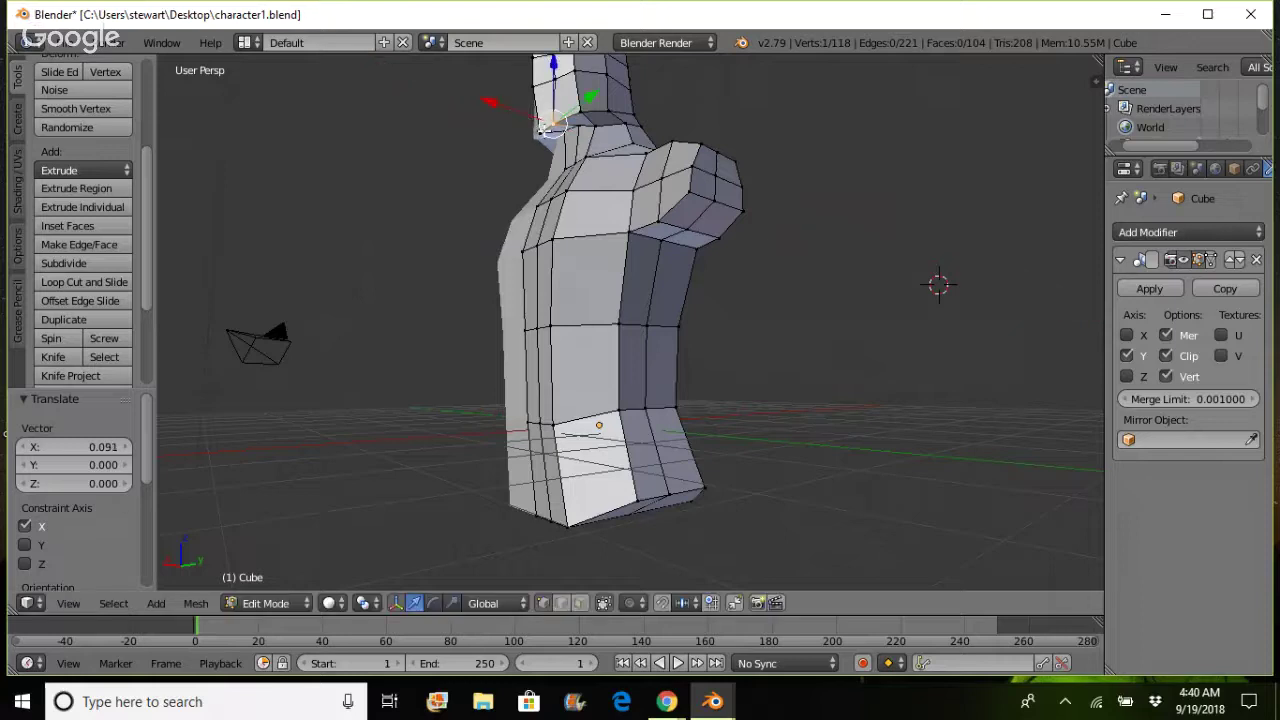
key("g")
key("x")
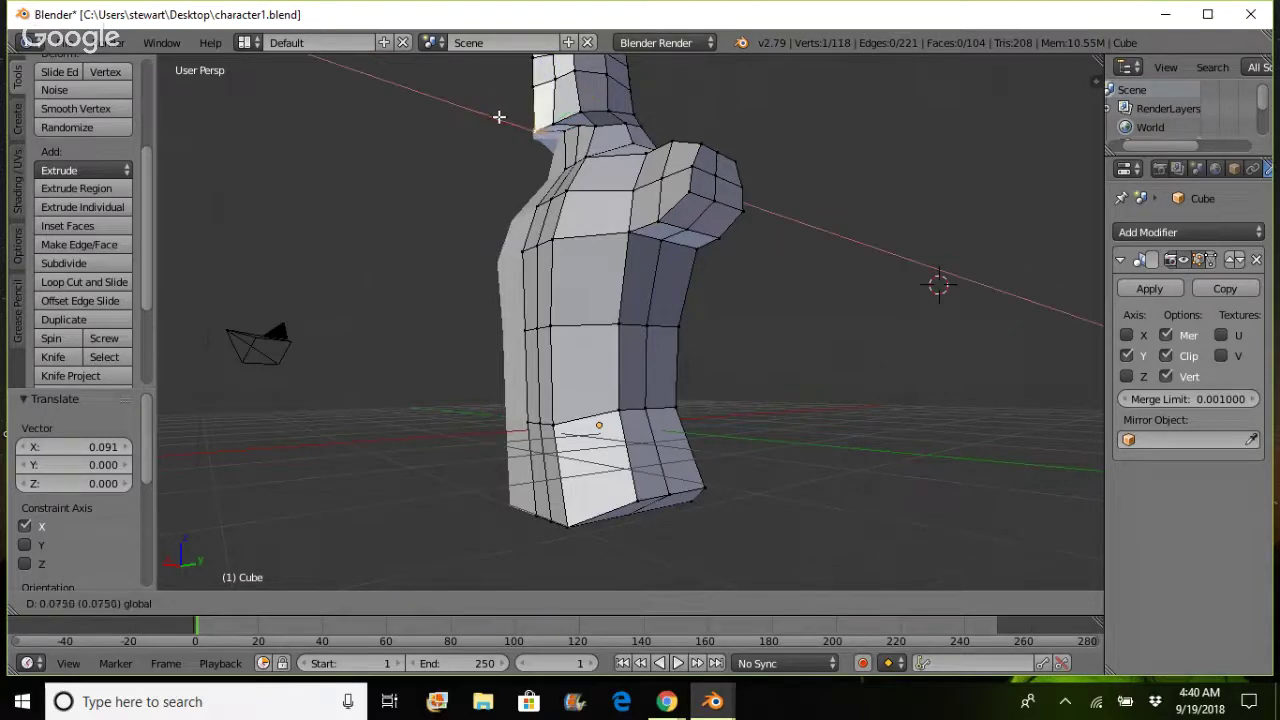
left_click(497, 117)
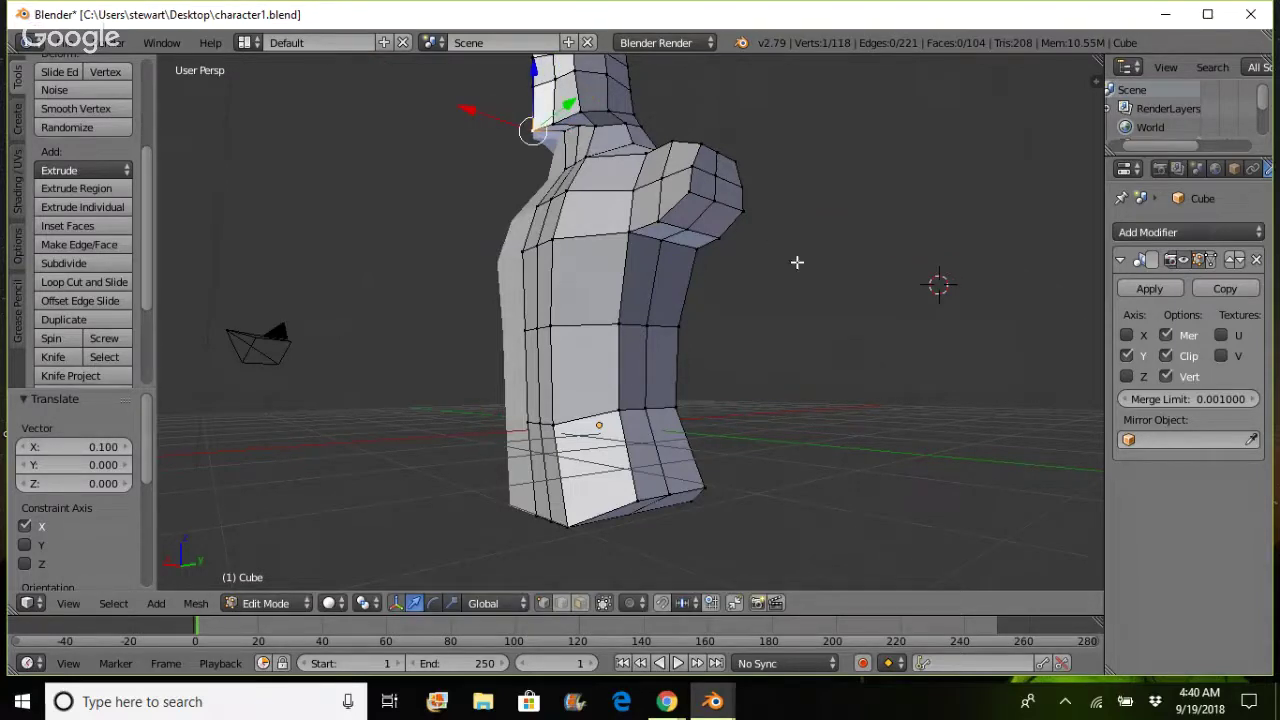
- Move the front face vertex above the chin forward about 0.056 along X and the one above it forward about 0.045
middle_click_drag(797, 262, 780, 285)
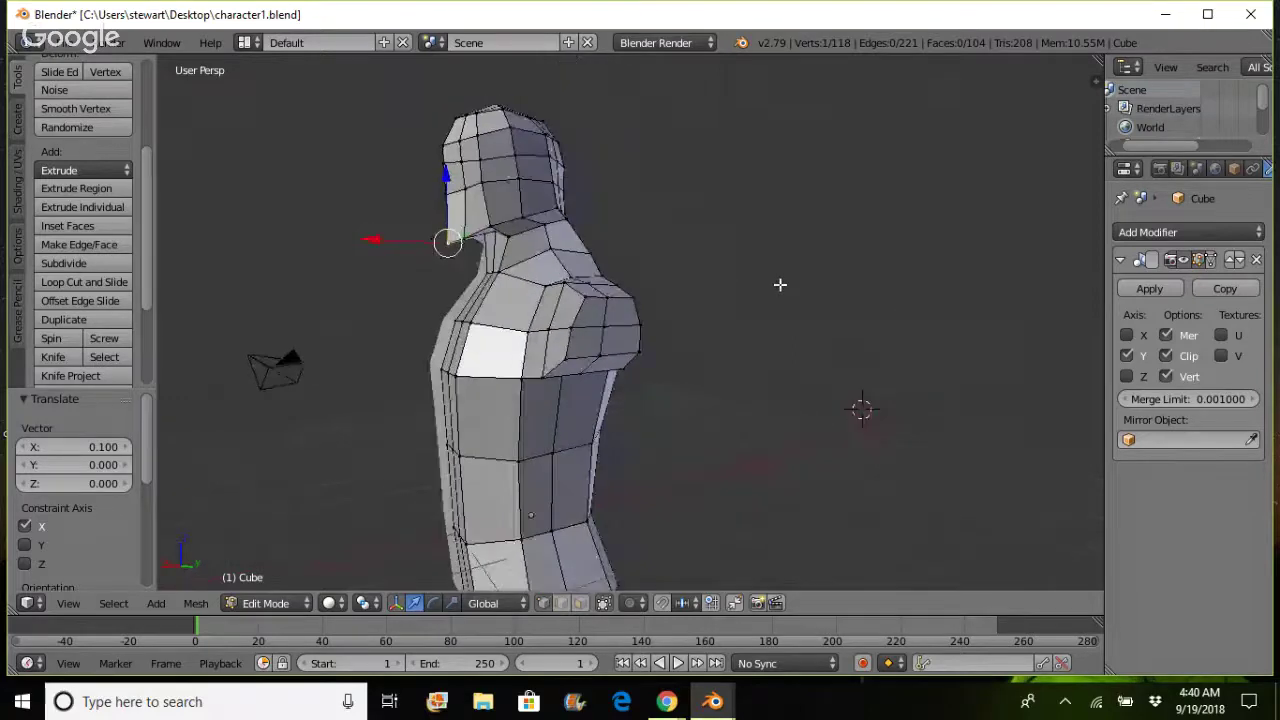
right_click(447, 192)
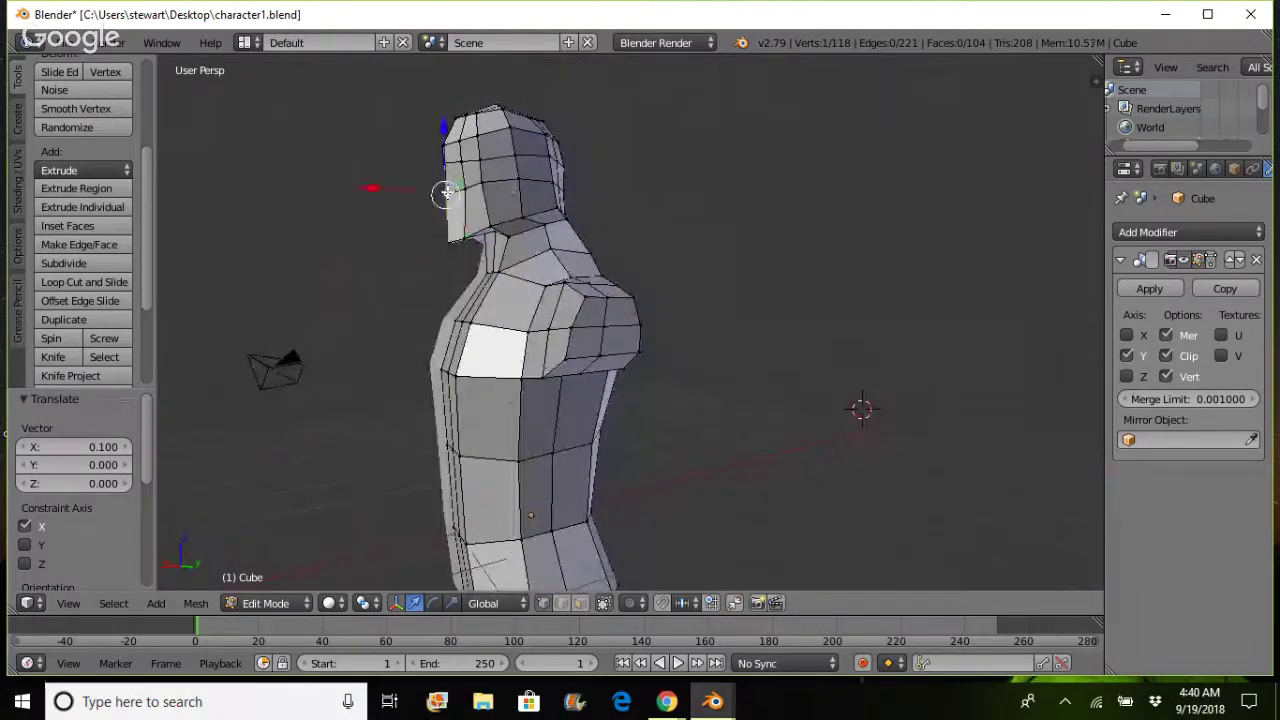
key("g")
key("x")
left_click(401, 189)
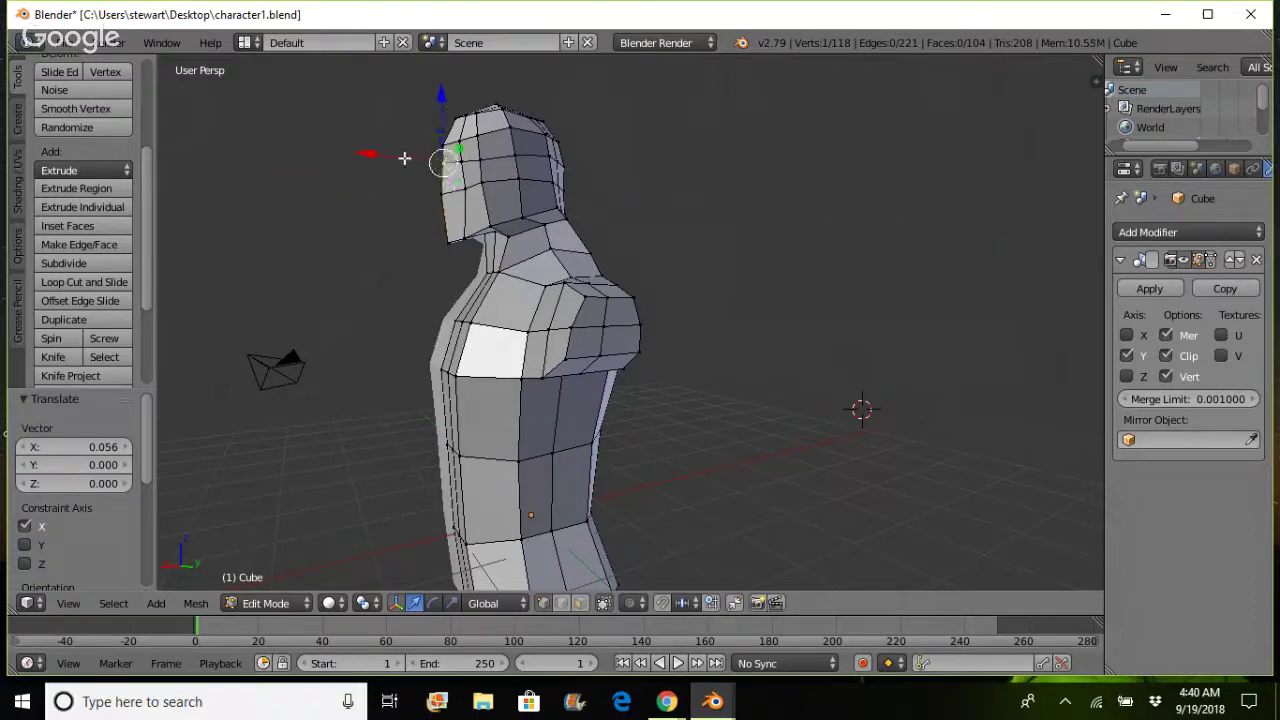
key("g")
key("x")
left_click(395, 156)
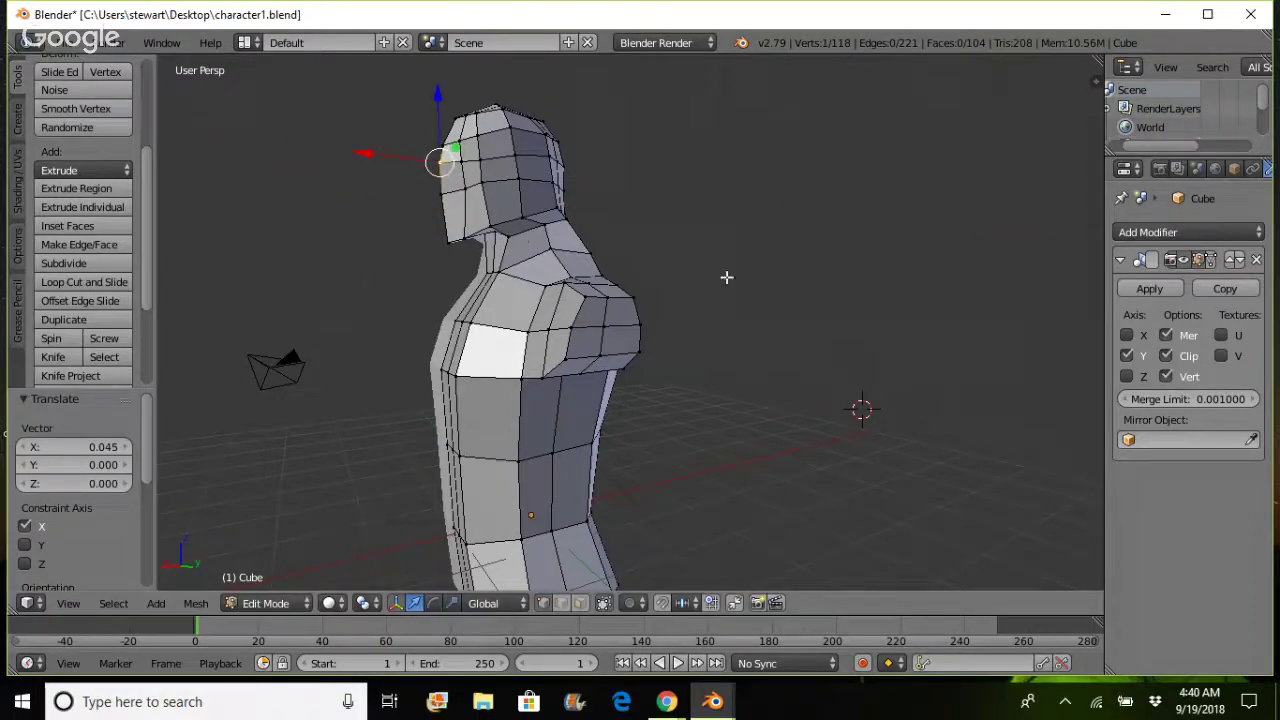
- Move the upper forehead's side vertex back about 0.064 along X and the vertex below it back about 0.137
mouse_move(727, 276)
middle_mouse_down()
mouse_move(763, 286)
mouse_move(805, 272)
mouse_move(713, 288)
middle_mouse_up()
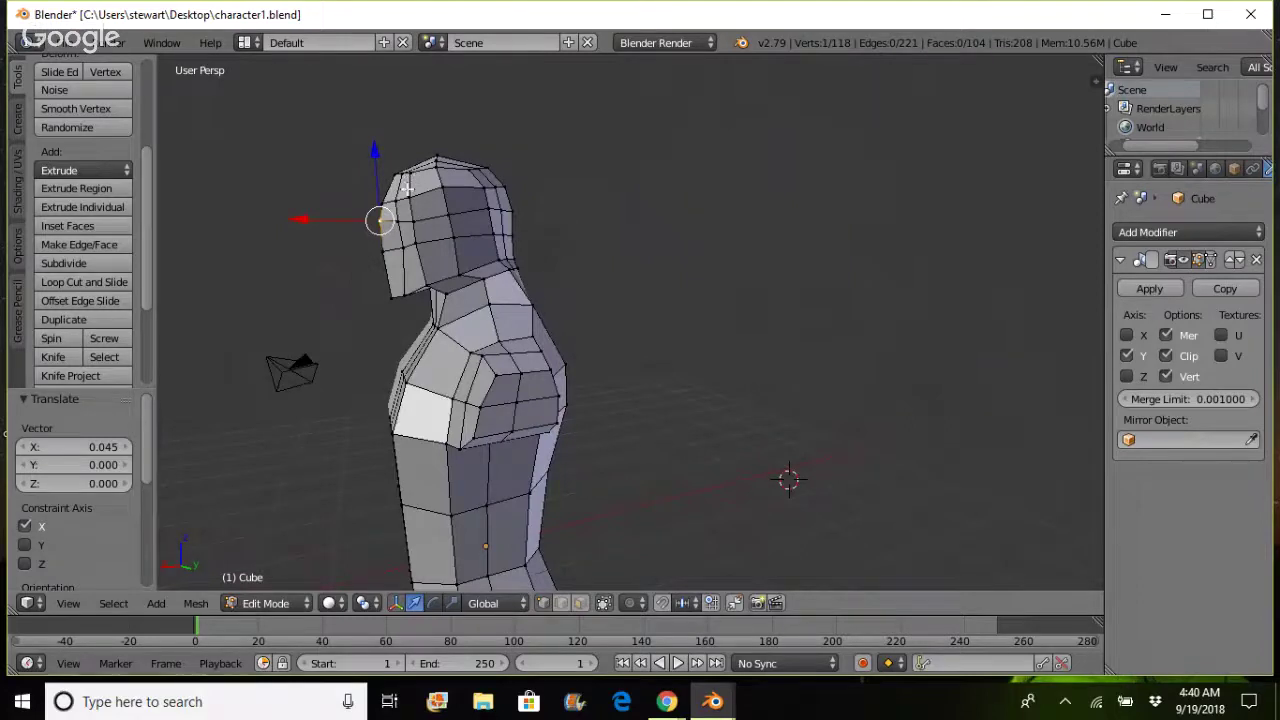
right_click(409, 171)
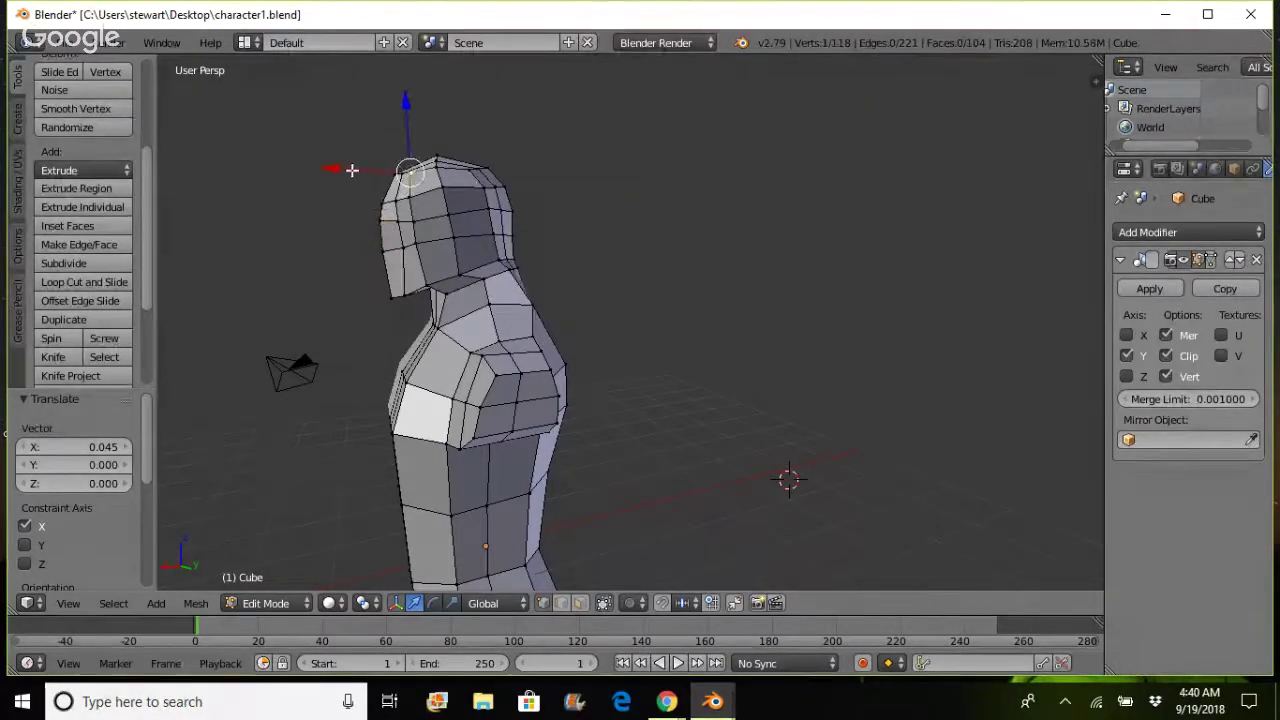
key("g")
key("x")
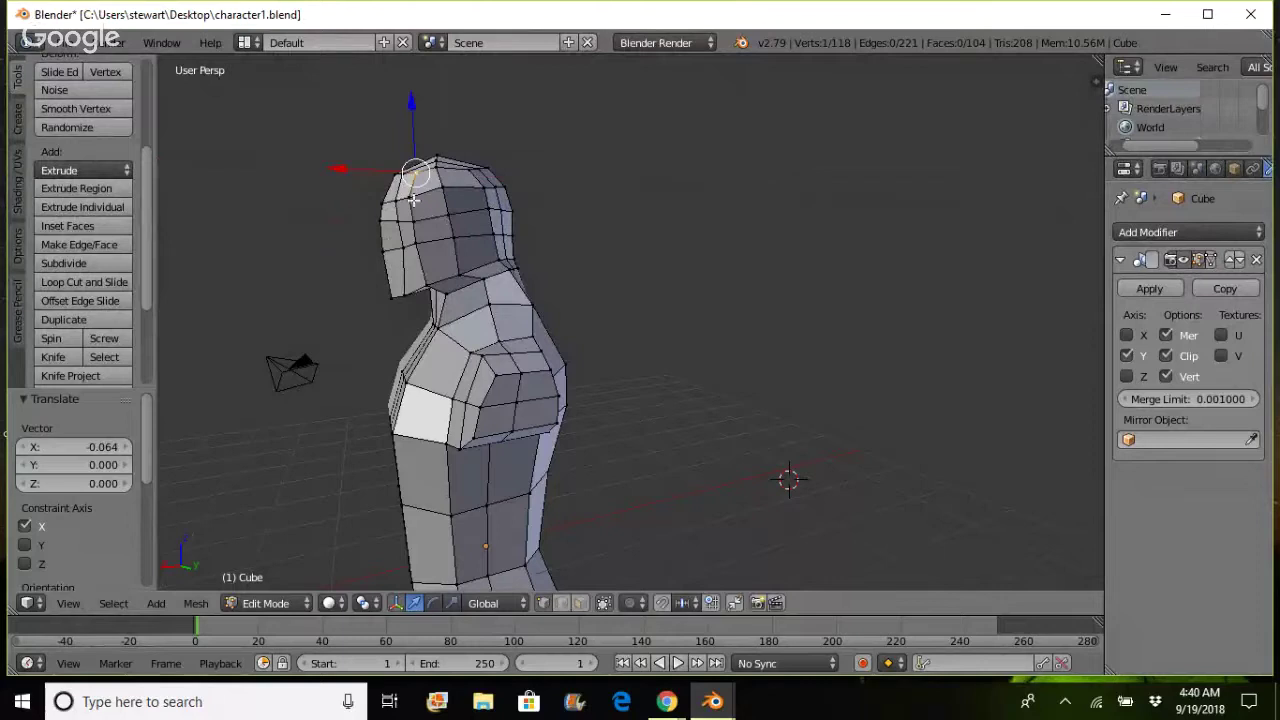
right_click(408, 197)
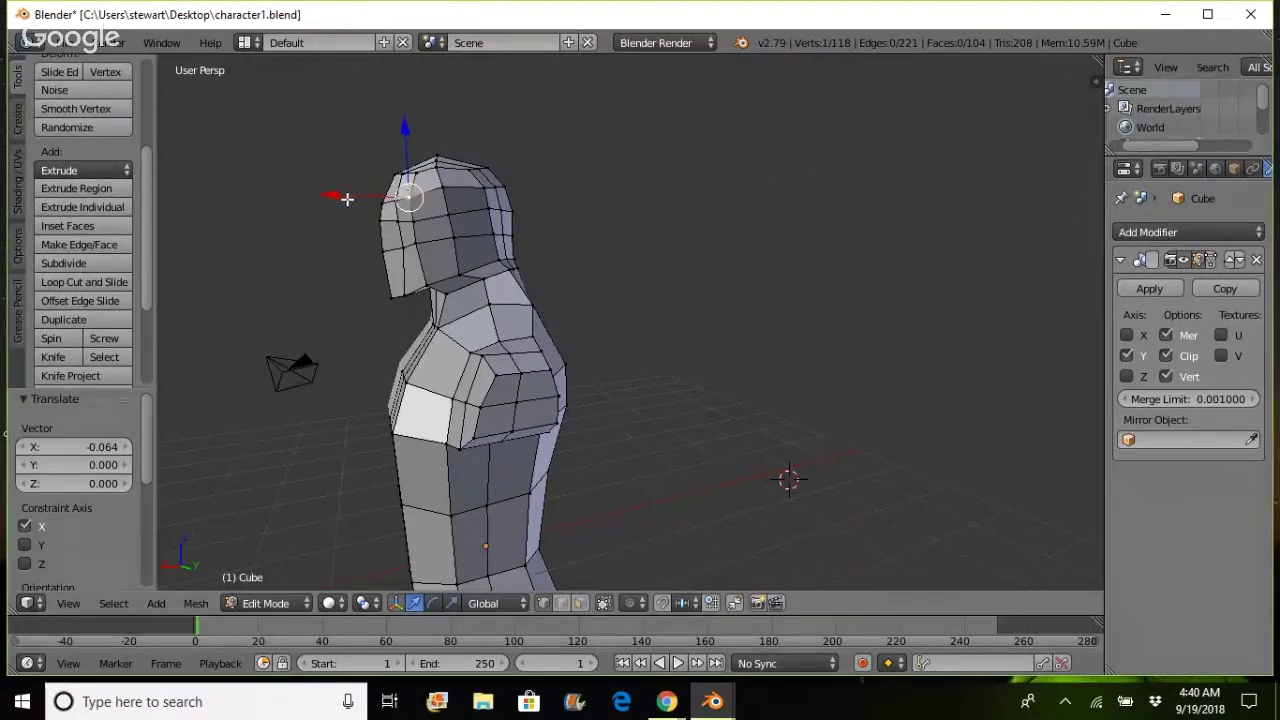
key("g")
key("x")
left_click(359, 200)
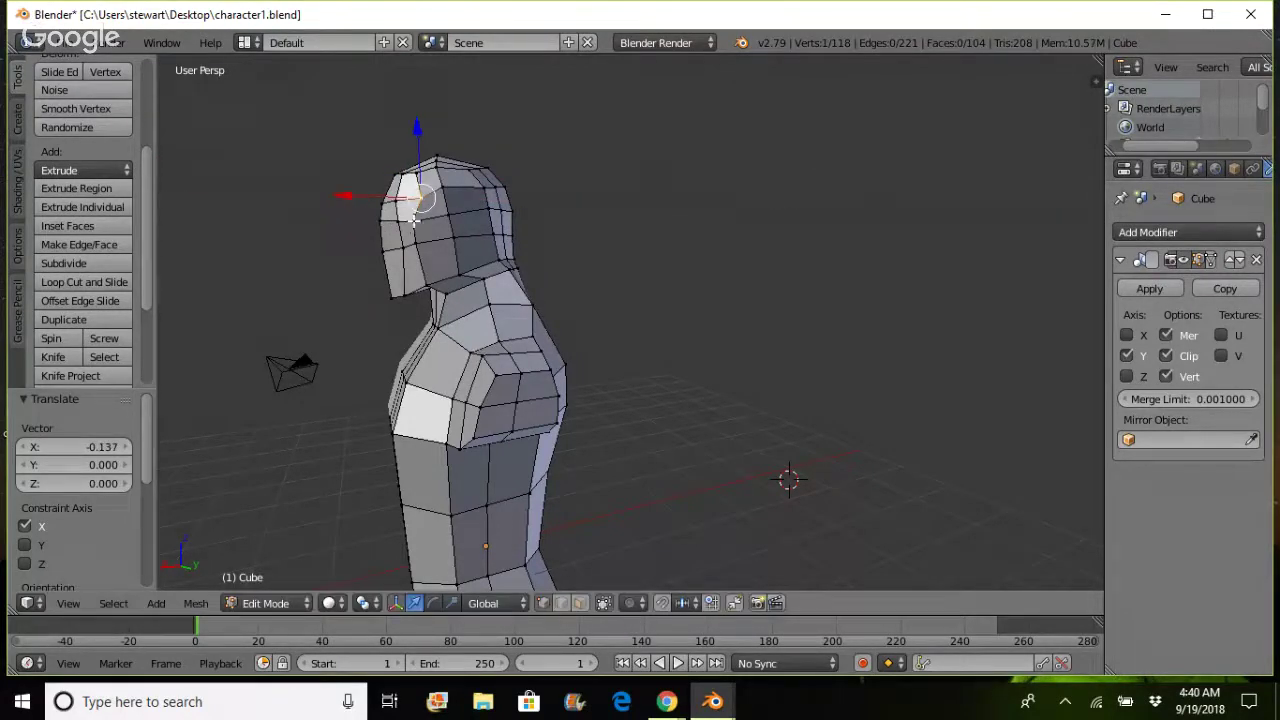
- Move the next two vertices down the side of the face back about 0.117 and 0.106 along X
key("g")
key("x")
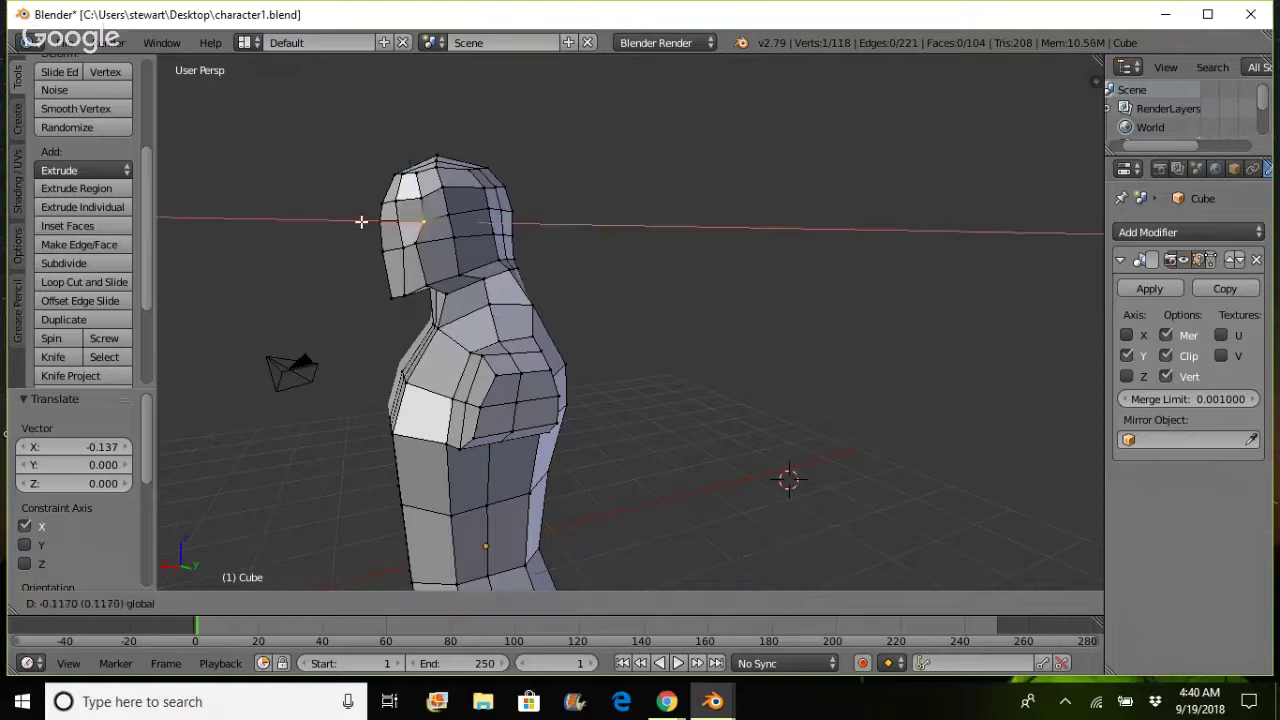
left_click(363, 221)
right_click(421, 243)
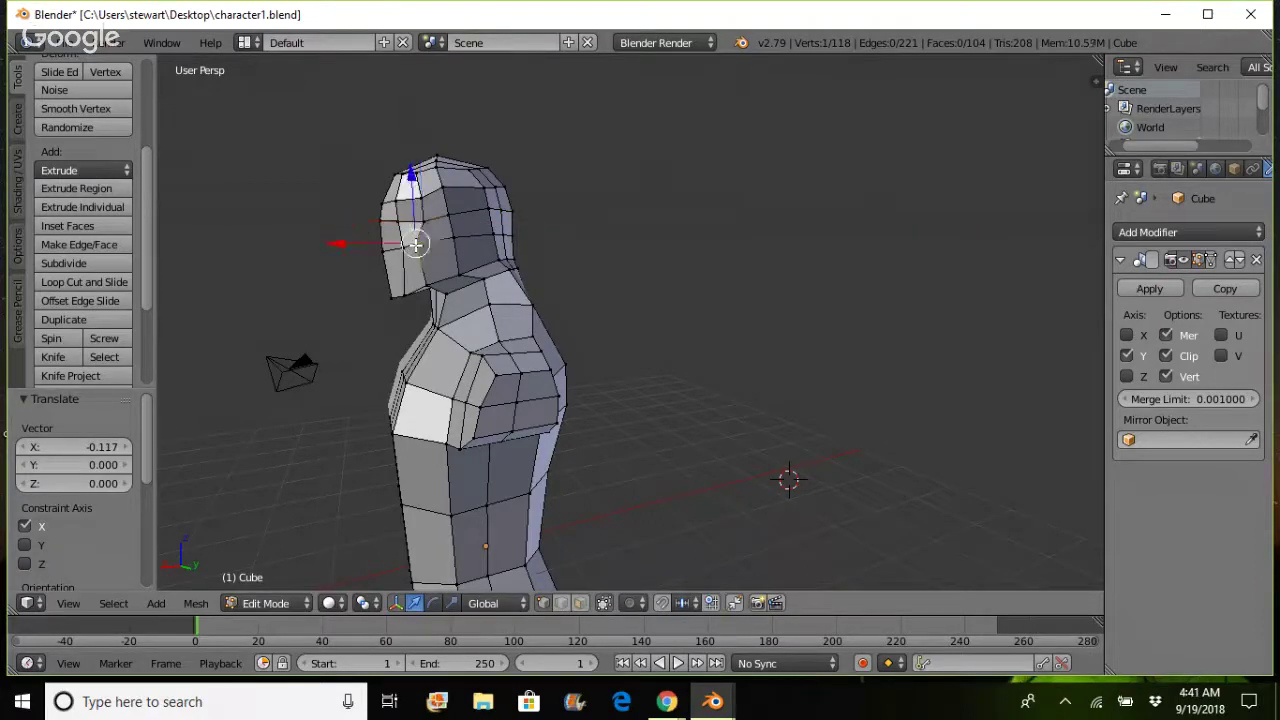
key("g")
key("x")
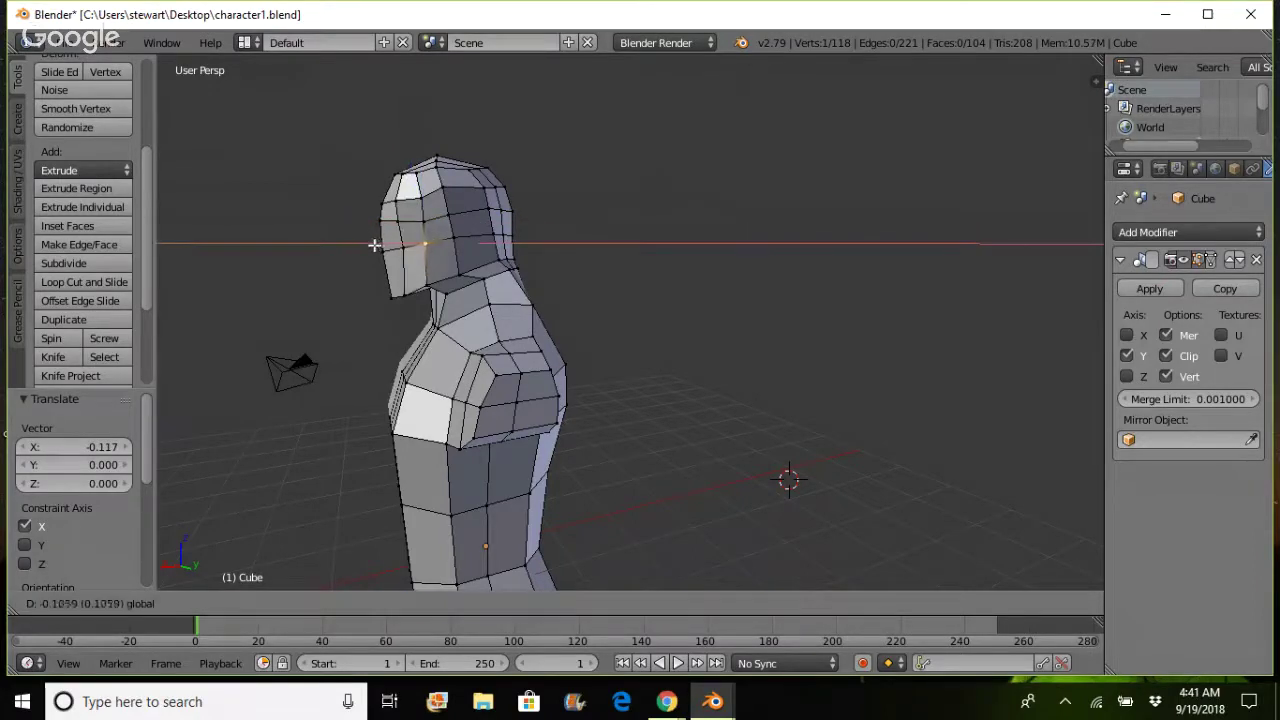
left_click(376, 244)
- Move the jaw's lower-edge vertex at the bottom of that vertical edge line back about 0.110 along X
right_click(425, 282)
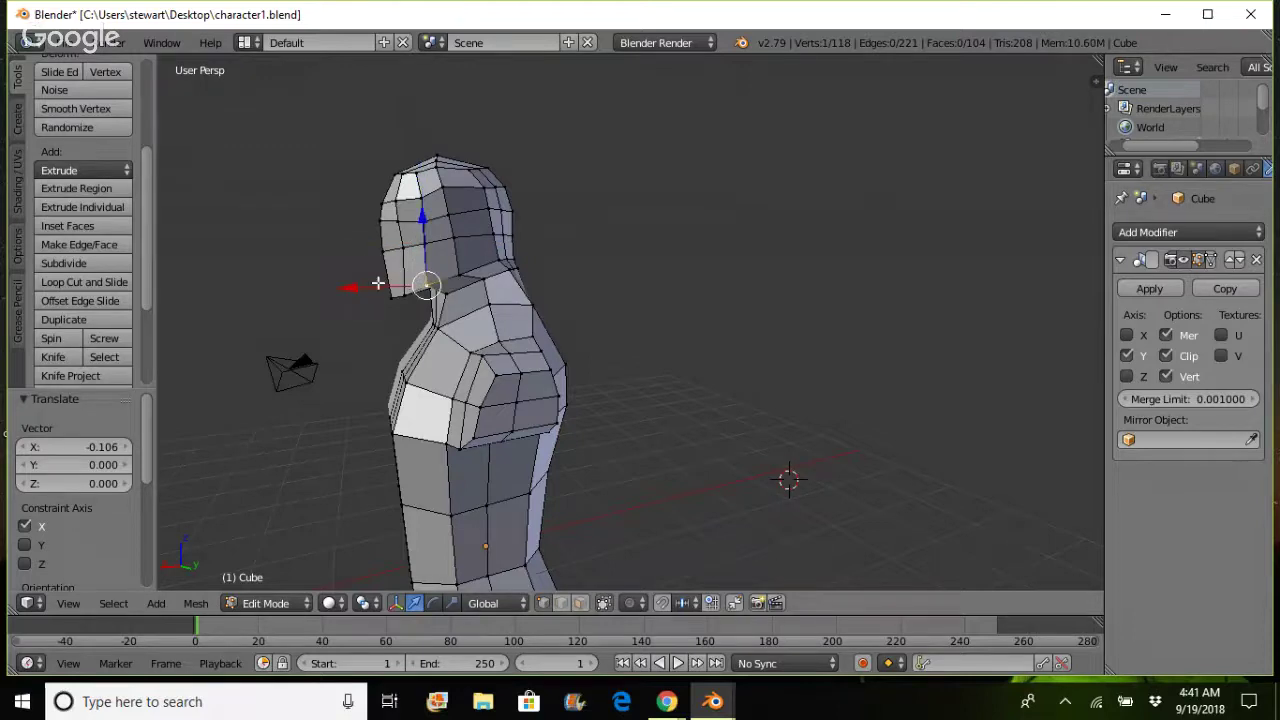
key("g")
key("x")
left_click(387, 283)
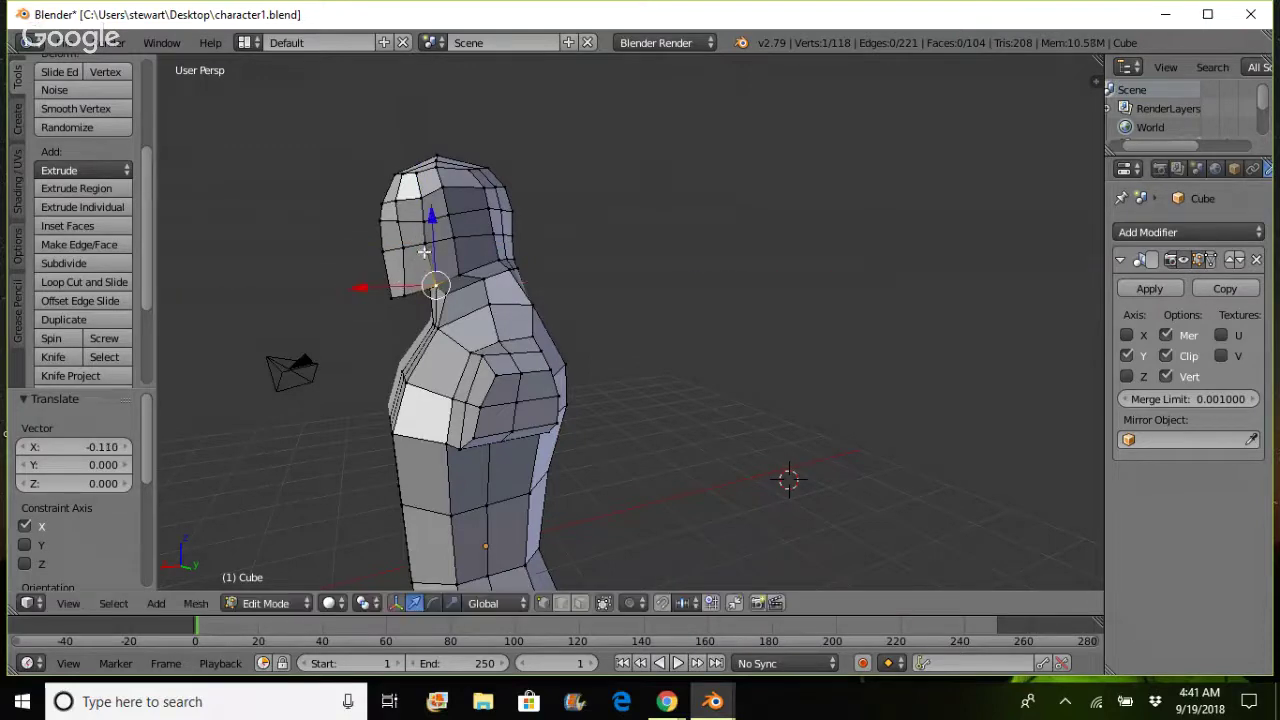
- Move the jaw vertex below the ear area back about 0.174 along X and raise it about 0.095 along Z
right_click(459, 273)
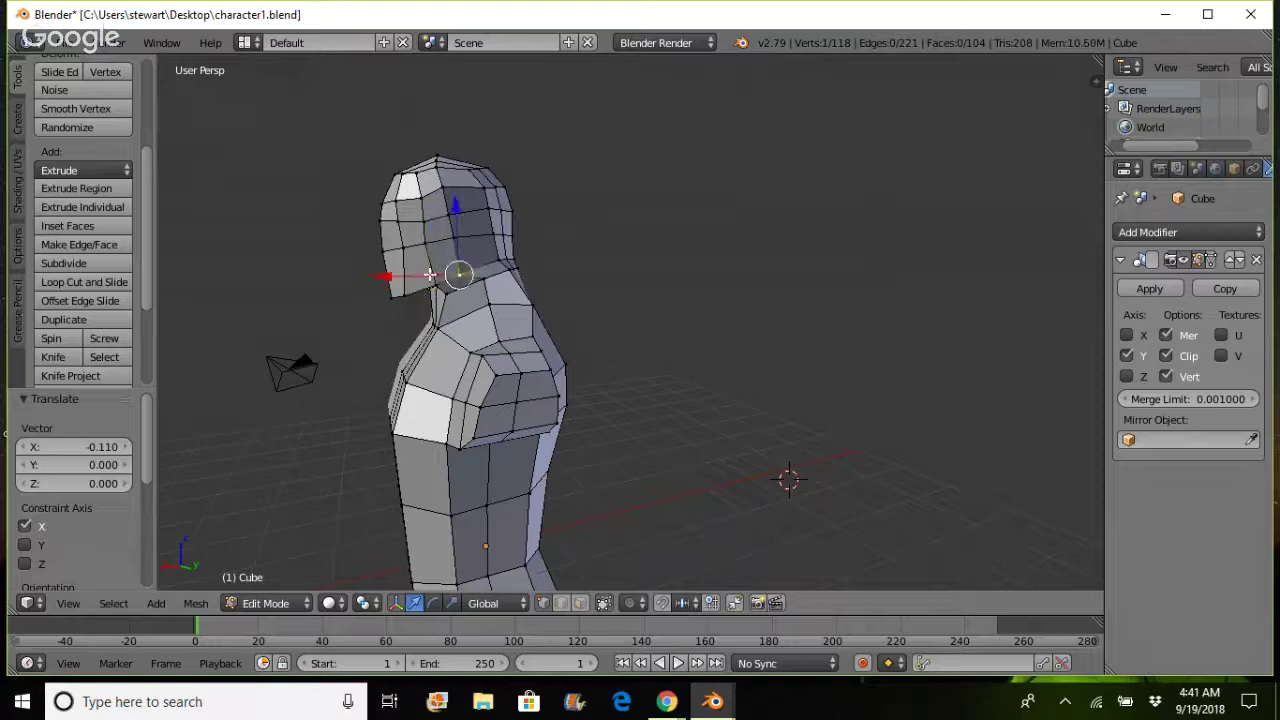
key("g")
key("x")
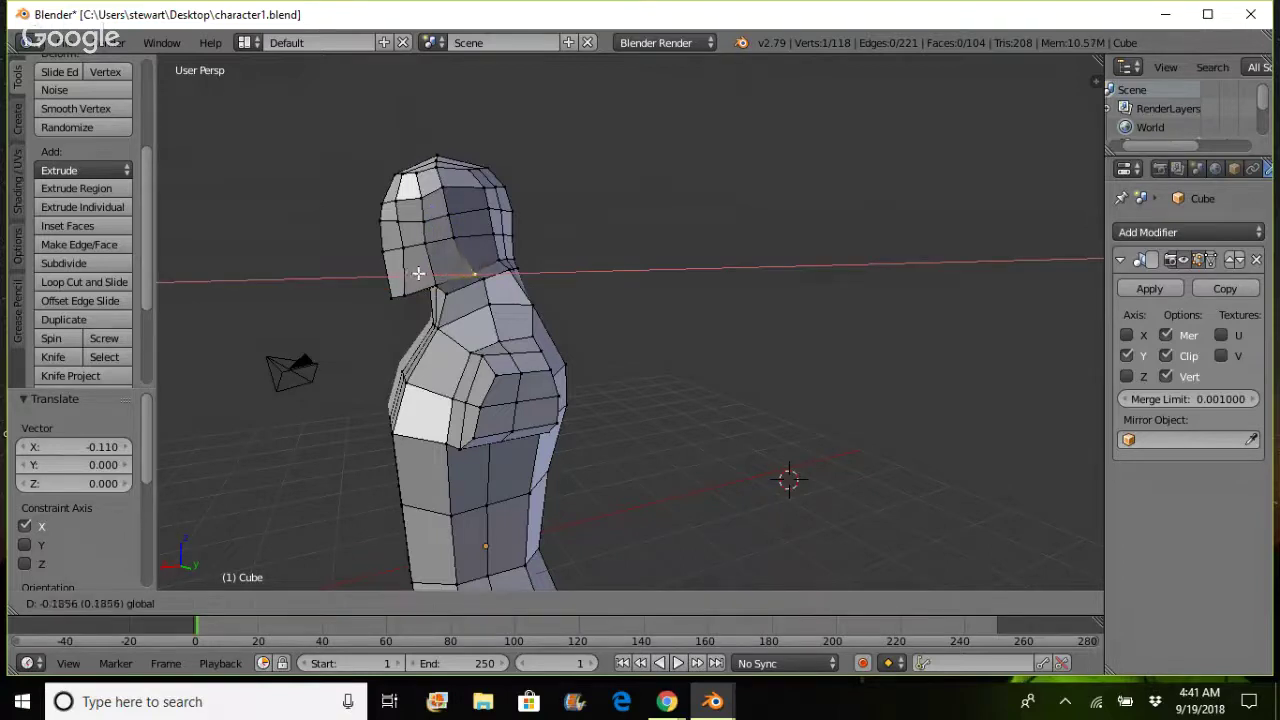
left_click(420, 272)
key("g")
key("z")
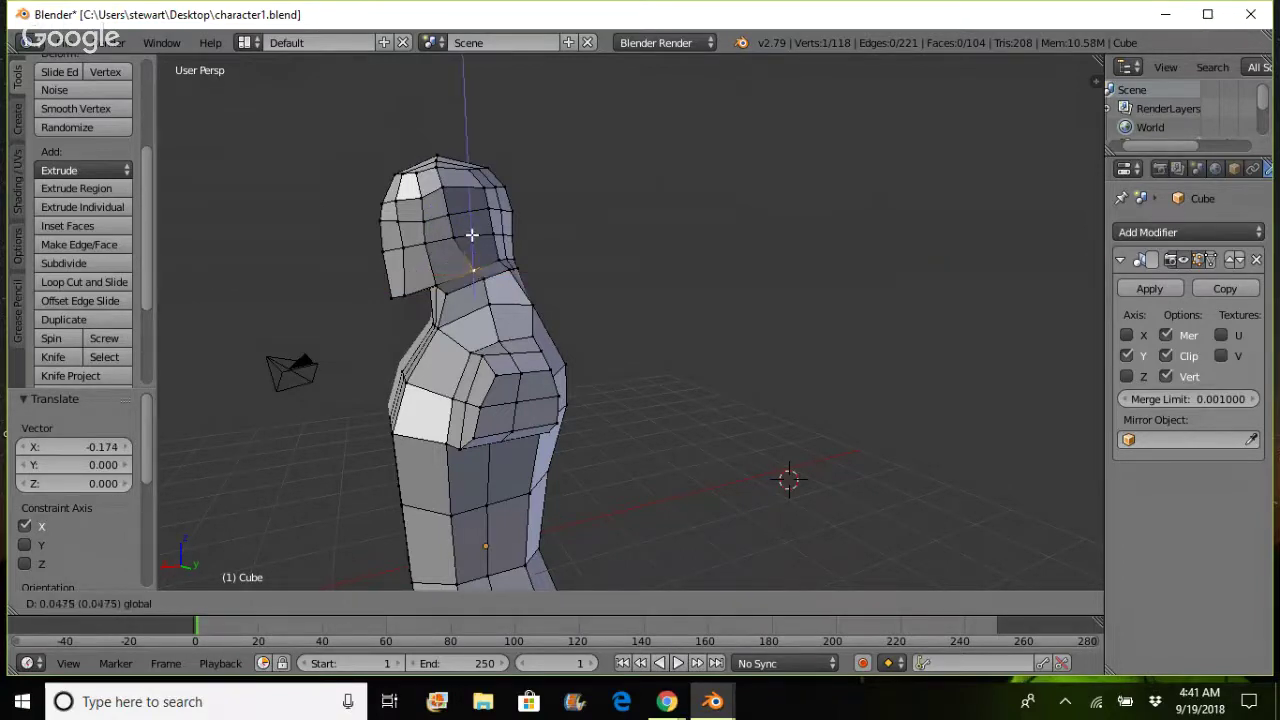
left_click(472, 234)
- Move the outer vertex at the lower back of the head inward about 0.073 along Y
right_click(508, 268)
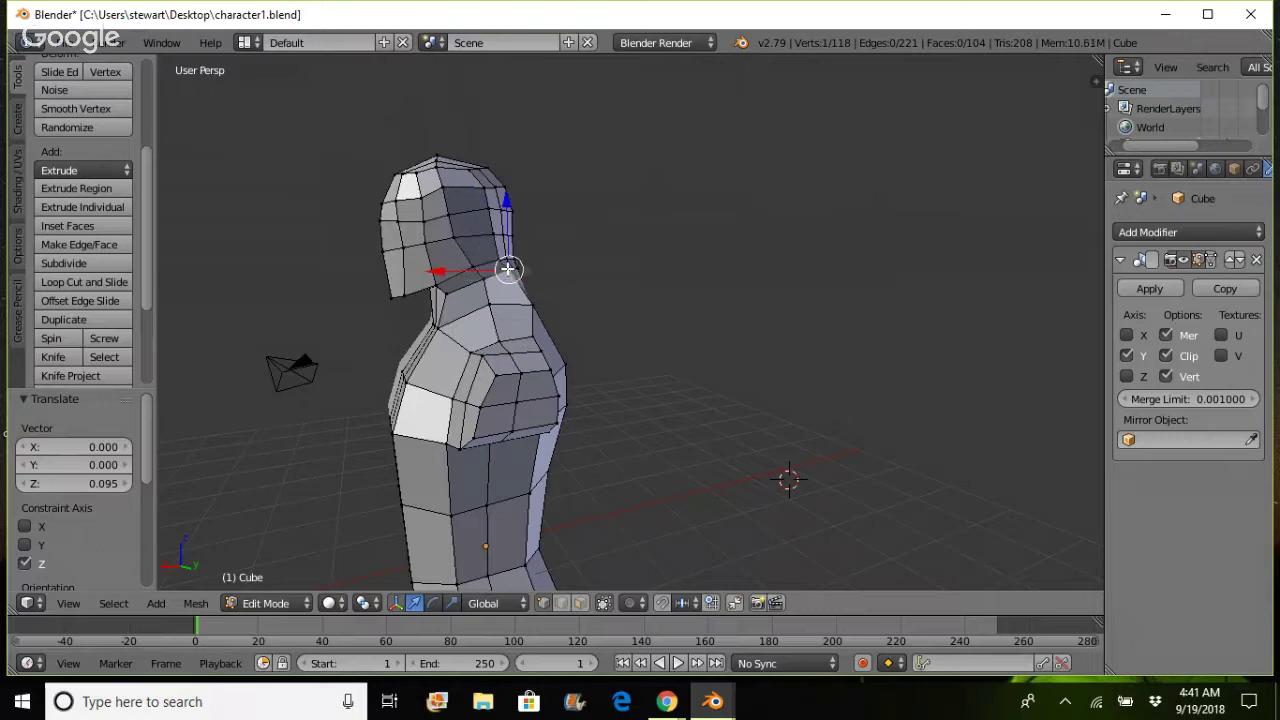
middle_click_drag(674, 314, 723, 302)
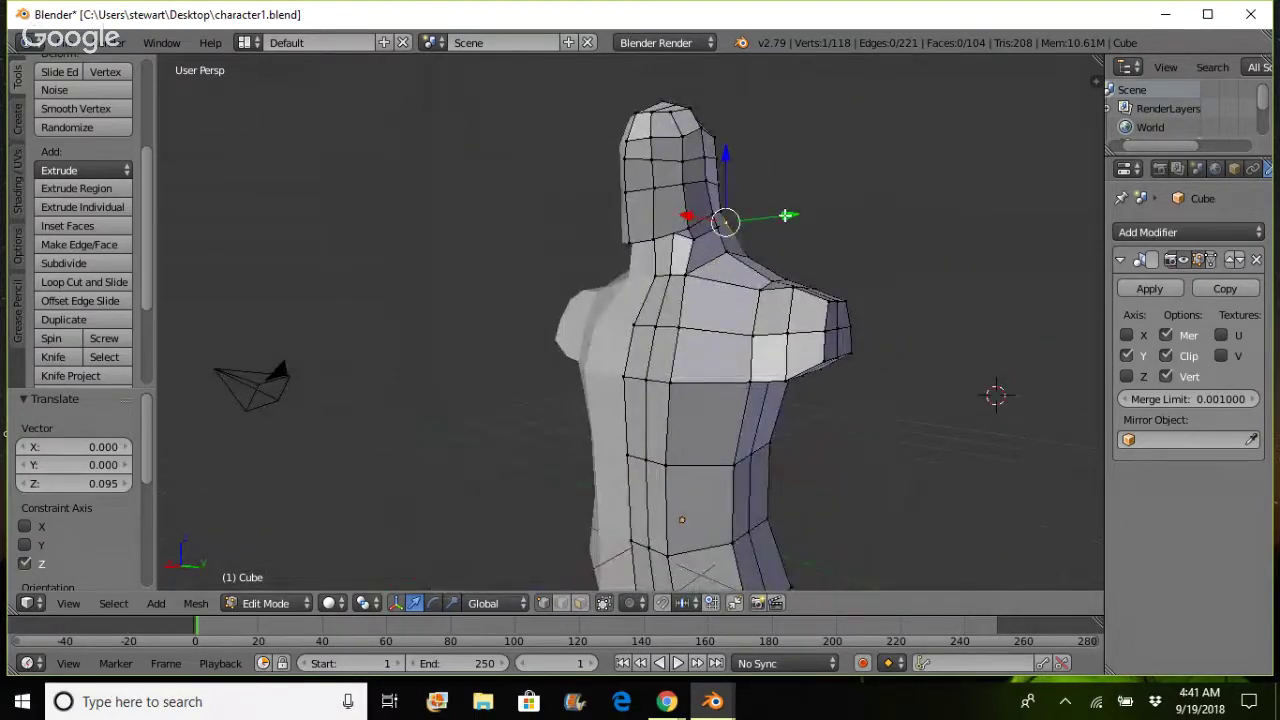
left_click_drag(786, 216, 750, 215)
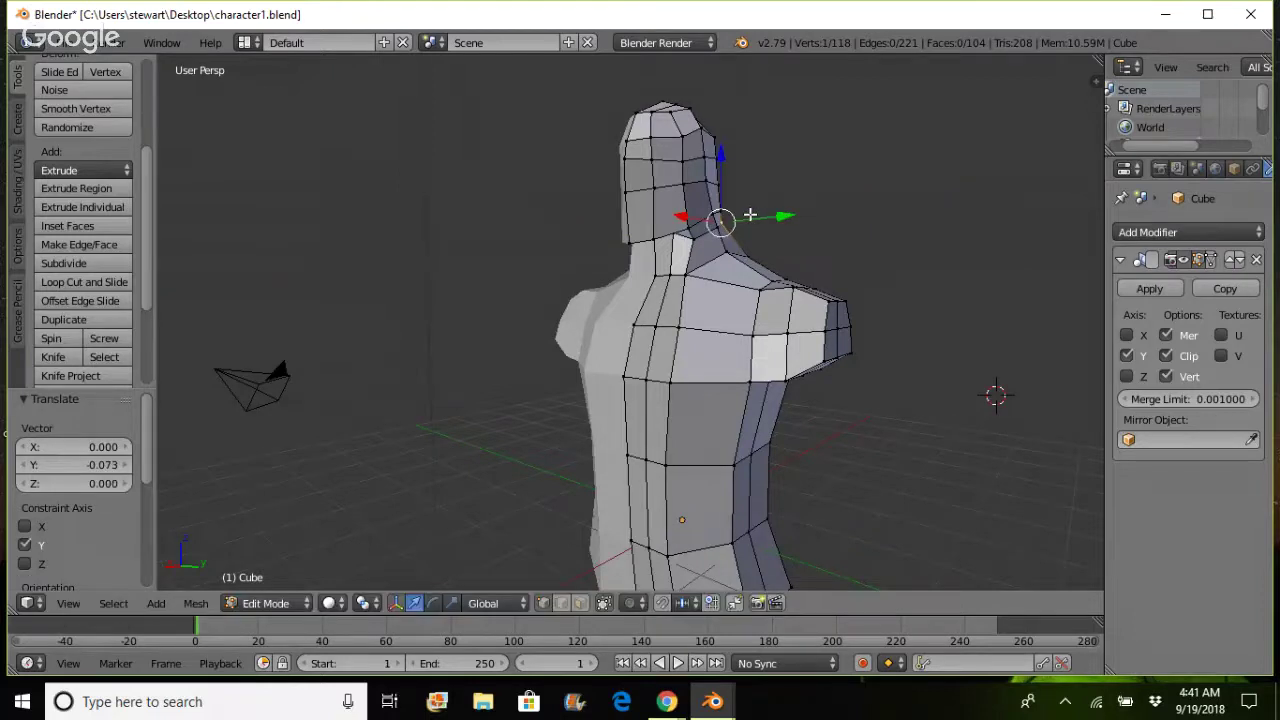
- Lower the vertex at the top of the neck about 0.127 along Z and raise the neighbouring jaw-edge vertex about 0.276
right_click(675, 232)
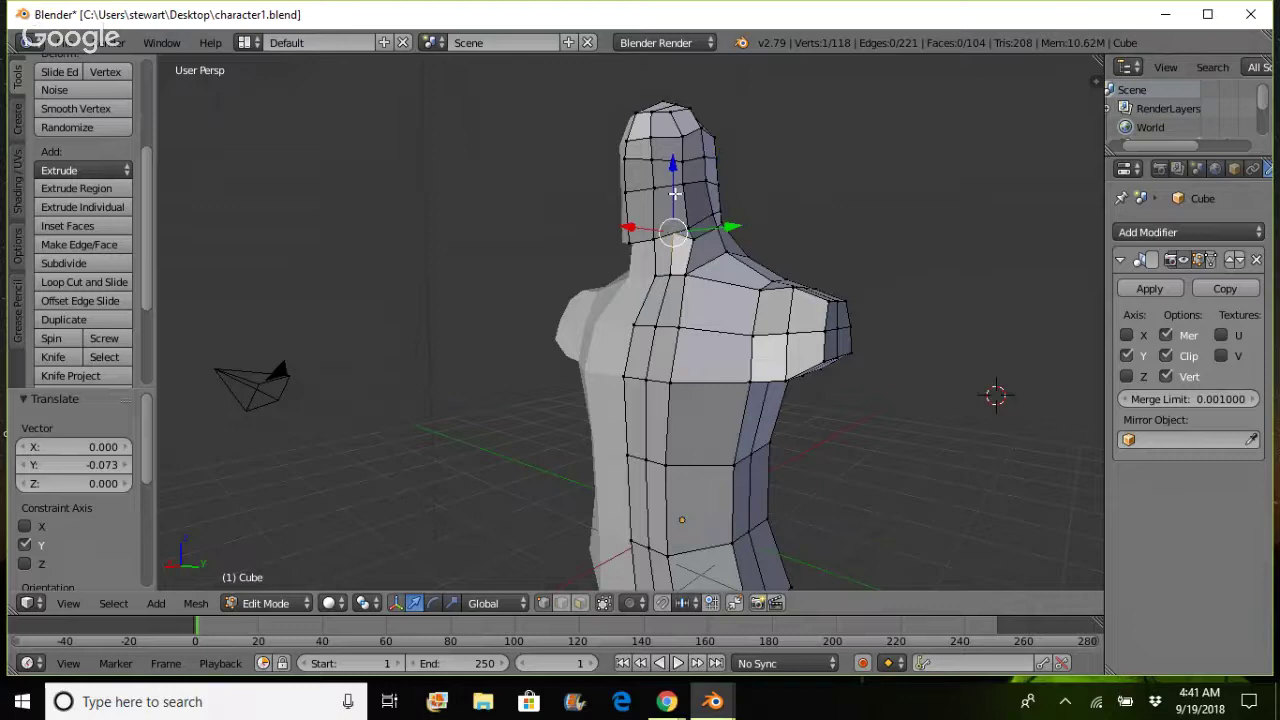
key("g")
key("z")
left_click(672, 208)
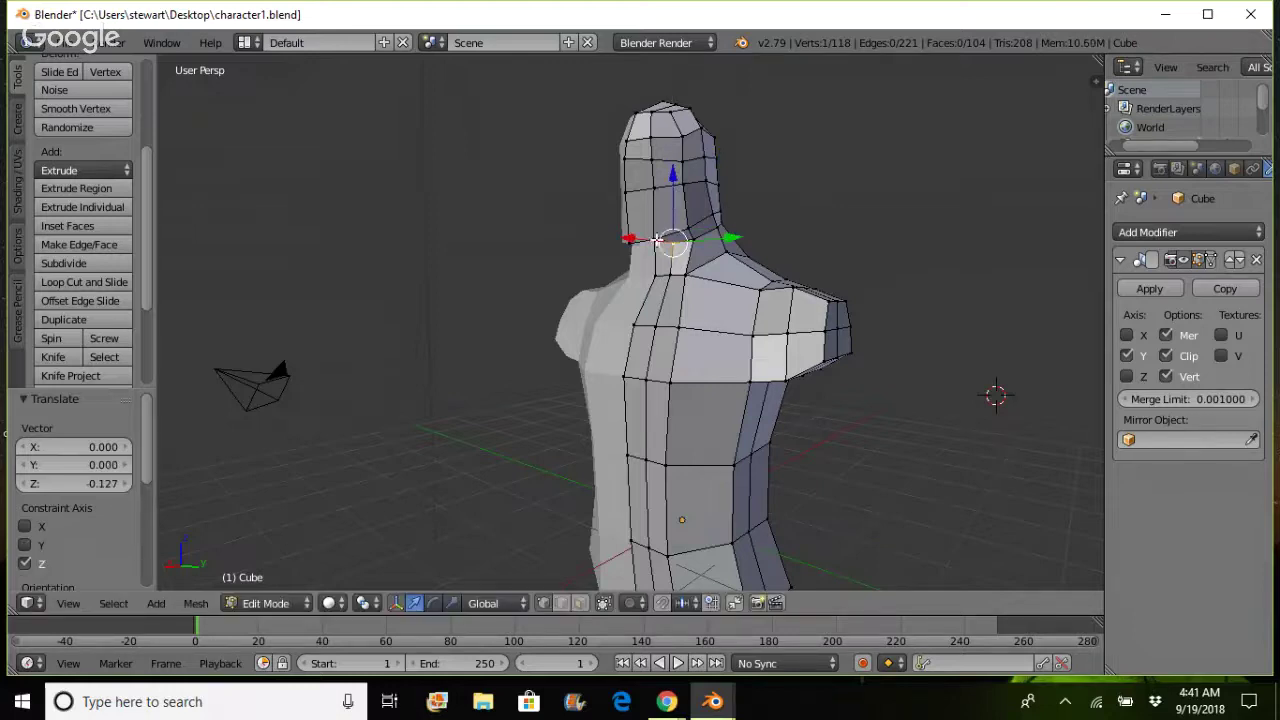
key("g")
key("z")
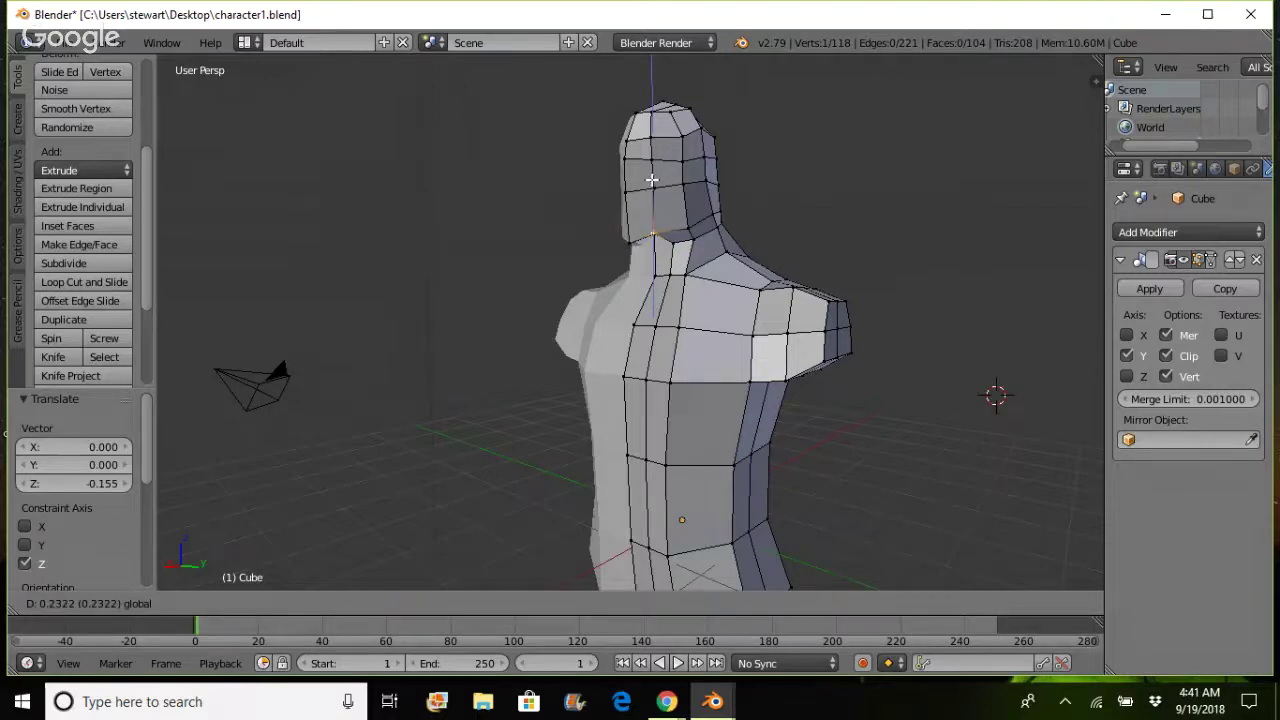
left_click(652, 182)
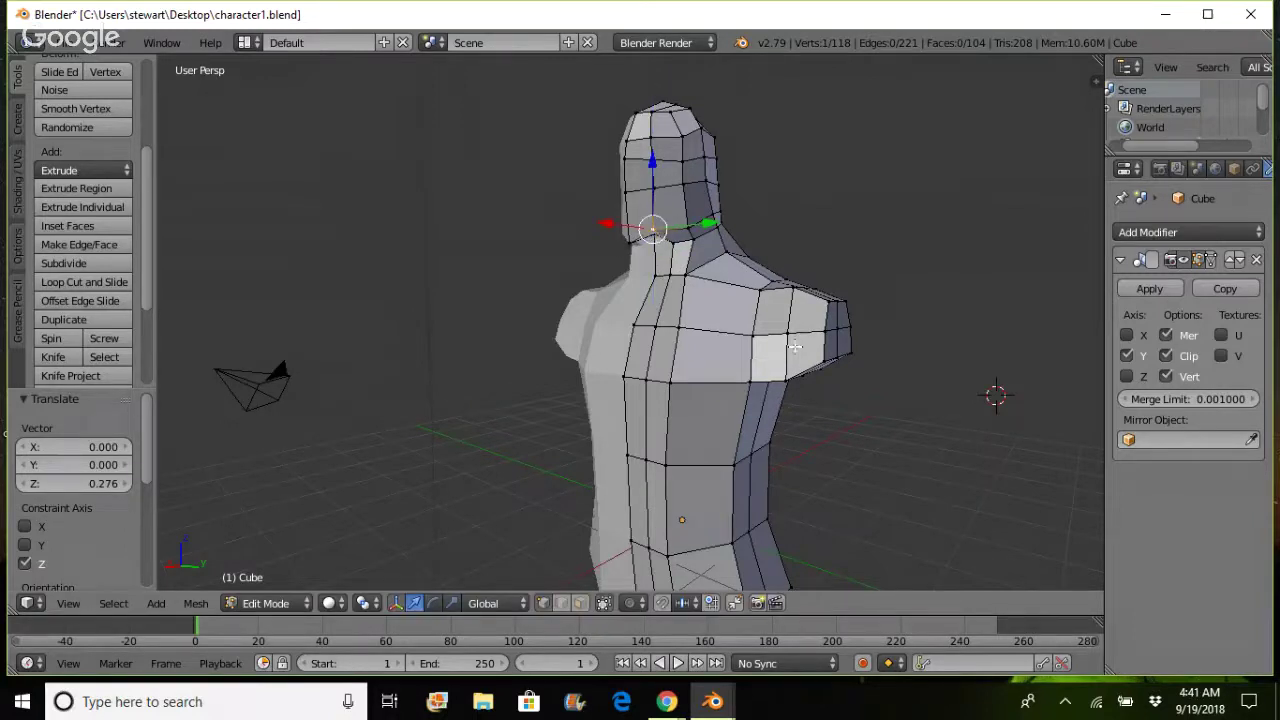
- Move that jaw-edge vertex forward about 0.046 along X and lower it about 0.107 along Z
middle_click_drag(795, 345, 796, 327)
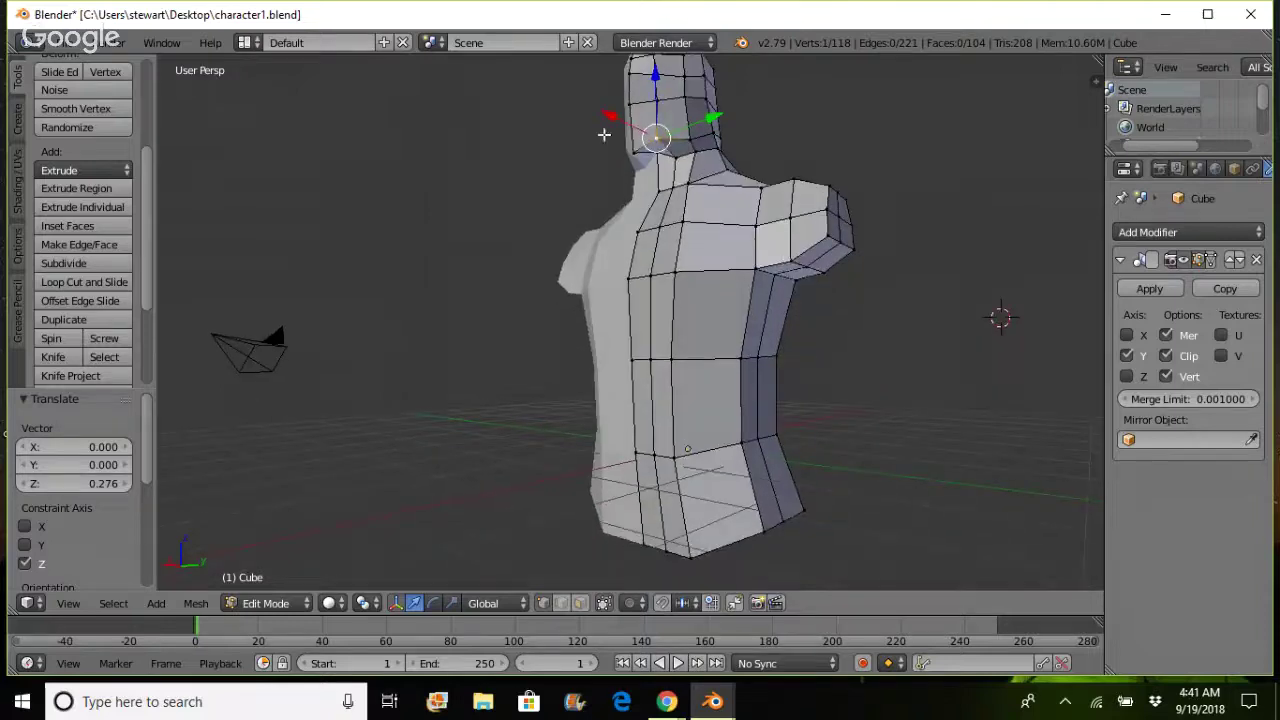
right_click(658, 152)
left_click_drag(658, 103, 645, 140)
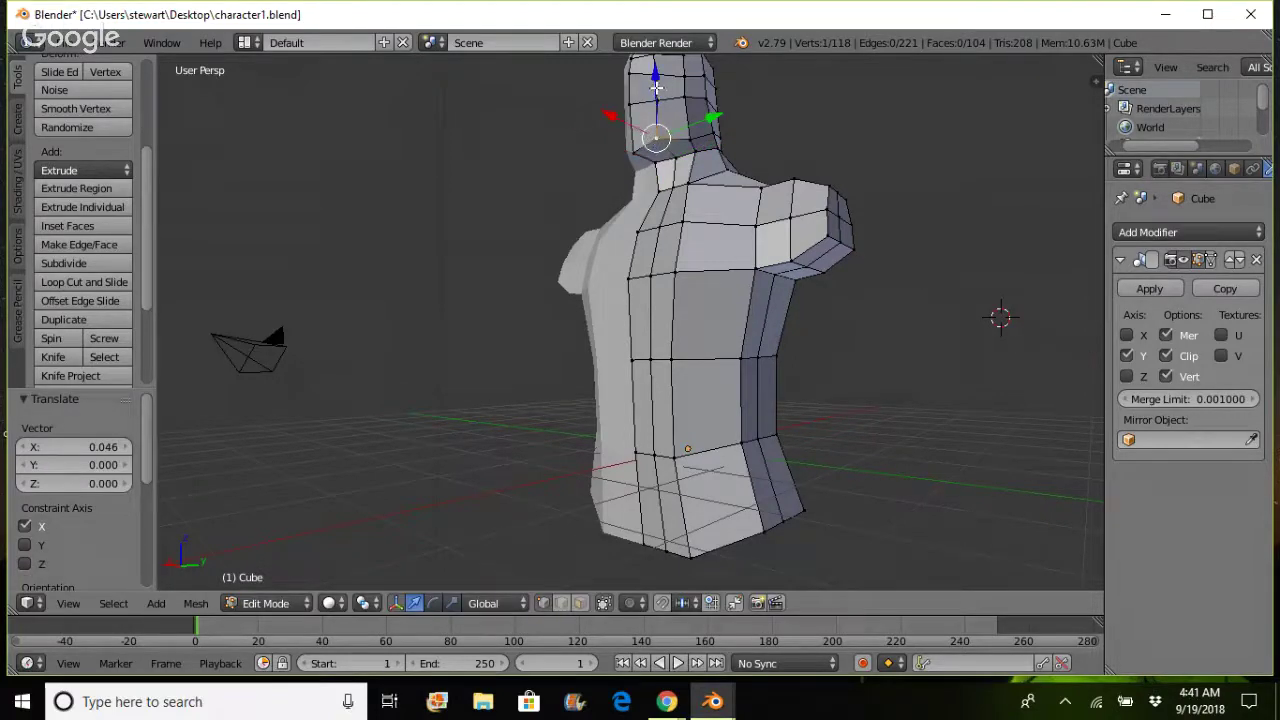
left_click_drag(656, 97, 656, 100)
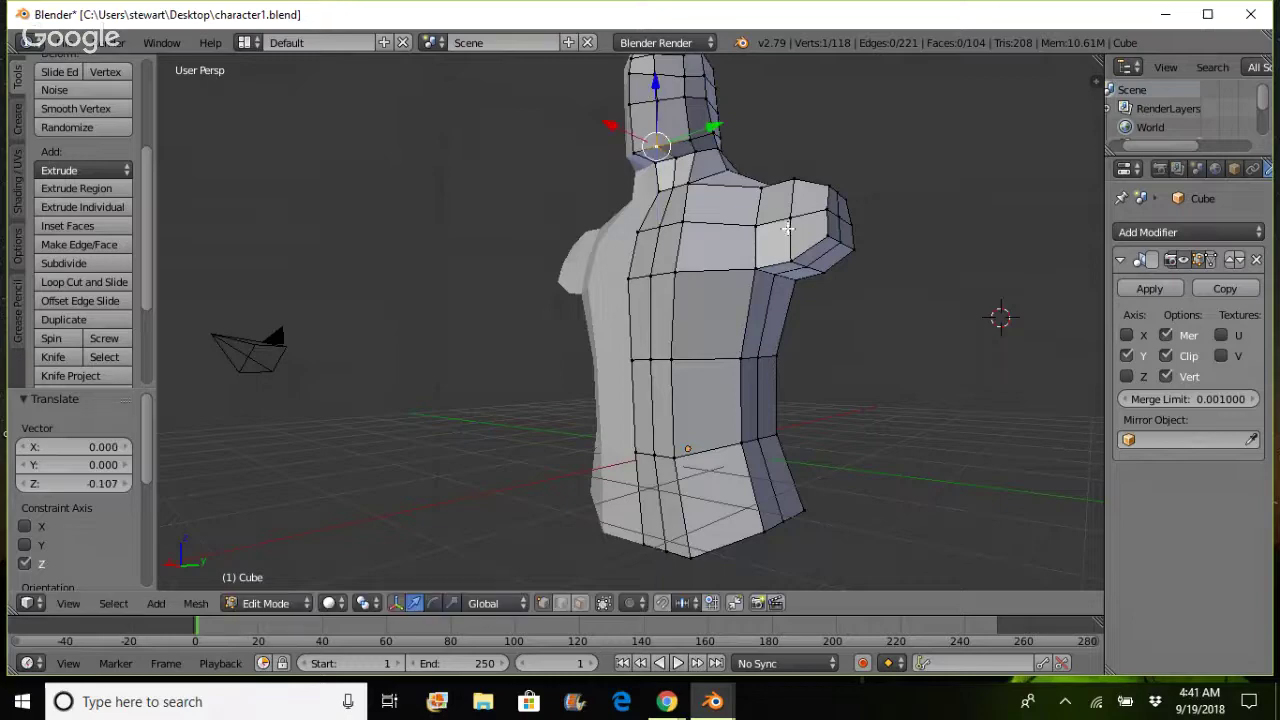
- Move the cheek vertex directly above the jaw edge back about 0.015 along X
mouse_move(829, 286)
middle_mouse_down()
mouse_move(854, 300)
mouse_move(811, 309)
mouse_move(823, 309)
middle_mouse_up()
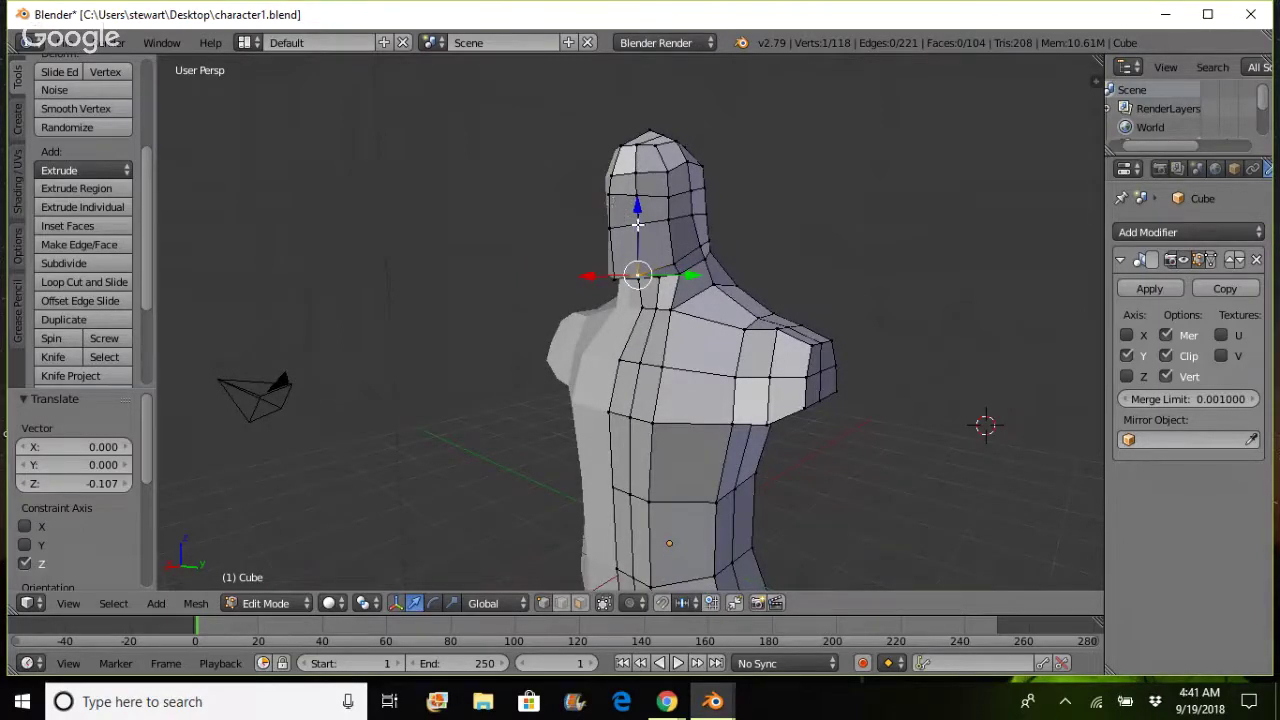
right_click(637, 224)
key("g")
key("x")
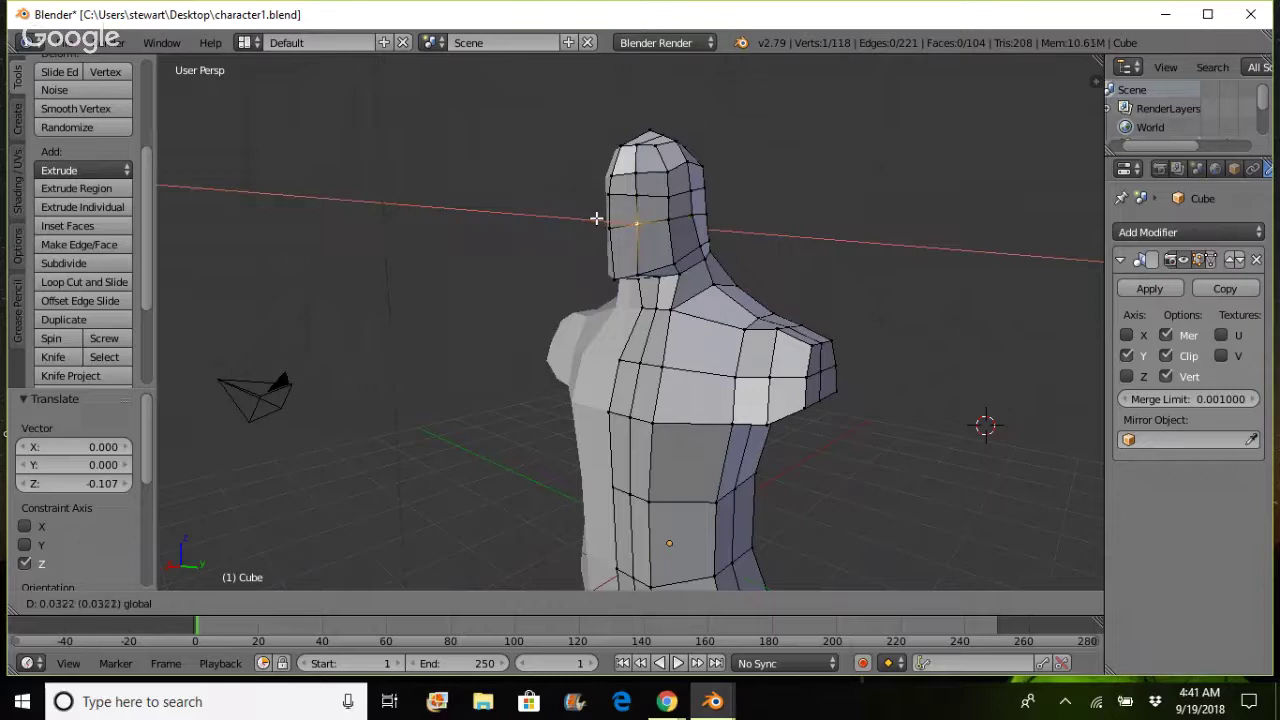
left_click(596, 218)
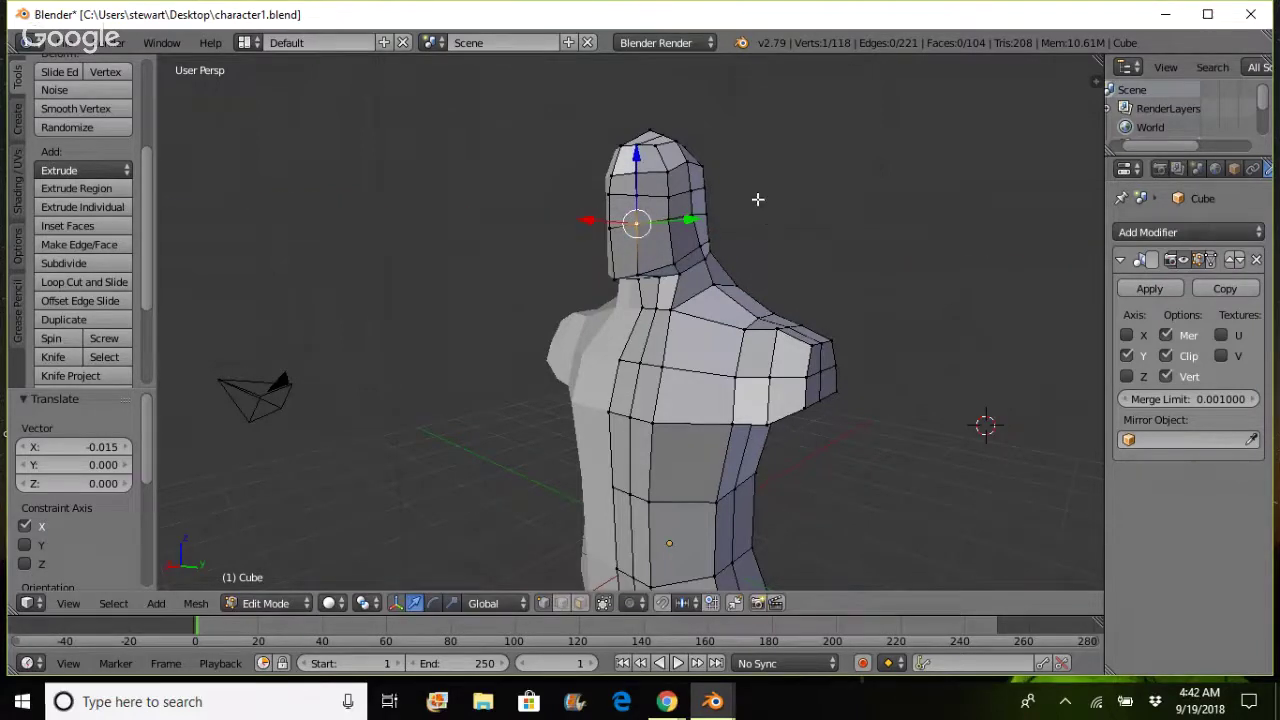
- Lower the crown vertex about 0.057 along Z and the upper side-of-head vertex about 0.054
right_click(649, 132)
left_click_drag(646, 77, 646, 84)
middle_click_drag(877, 304, 844, 310)
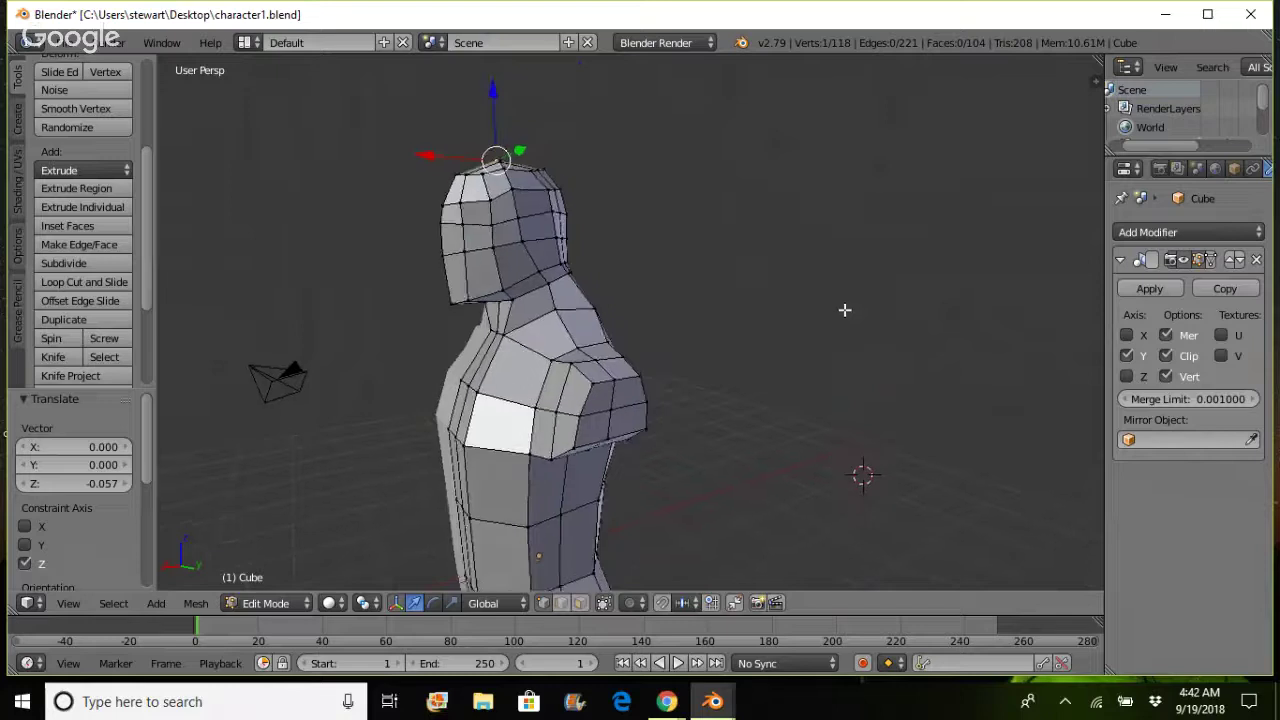
right_click(510, 197)
left_click_drag(510, 150, 510, 154)
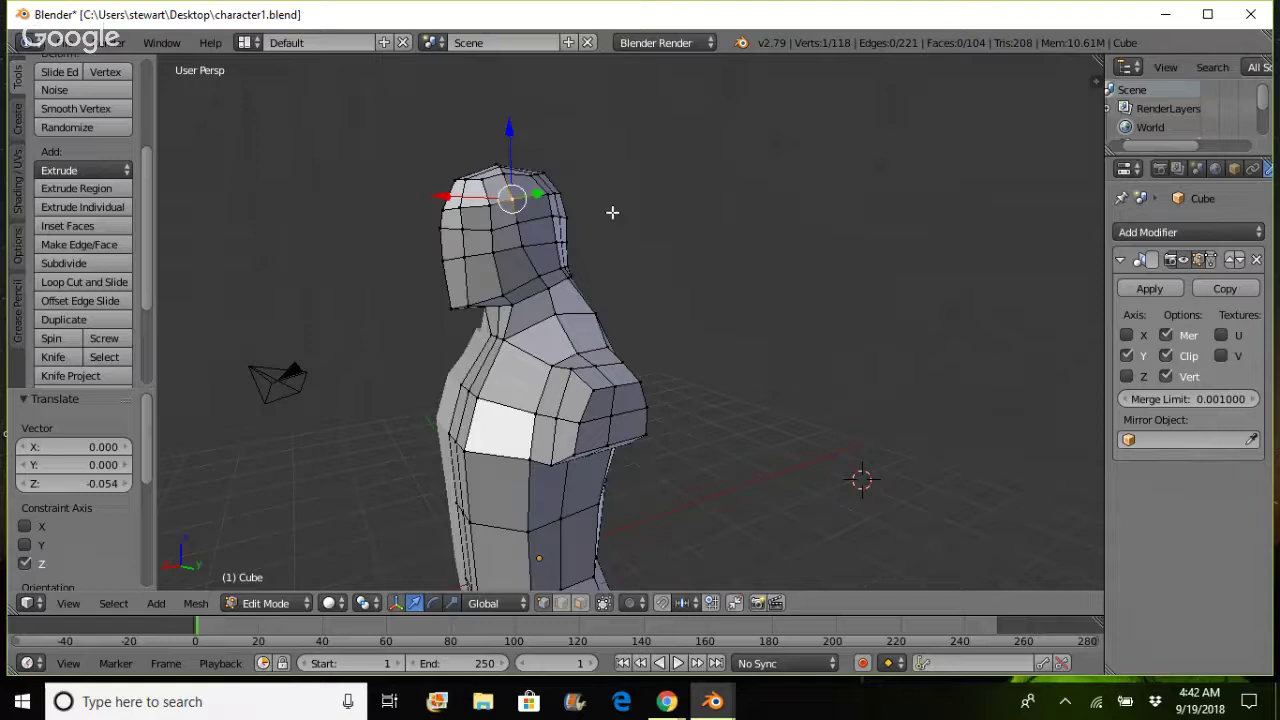
left_click(612, 213)
left_click(727, 490)
- In wireframe, lasso-select the vertical vertex row on the side of the head and move it back about 0.182 along X
middle_click_drag(714, 363, 680, 358)
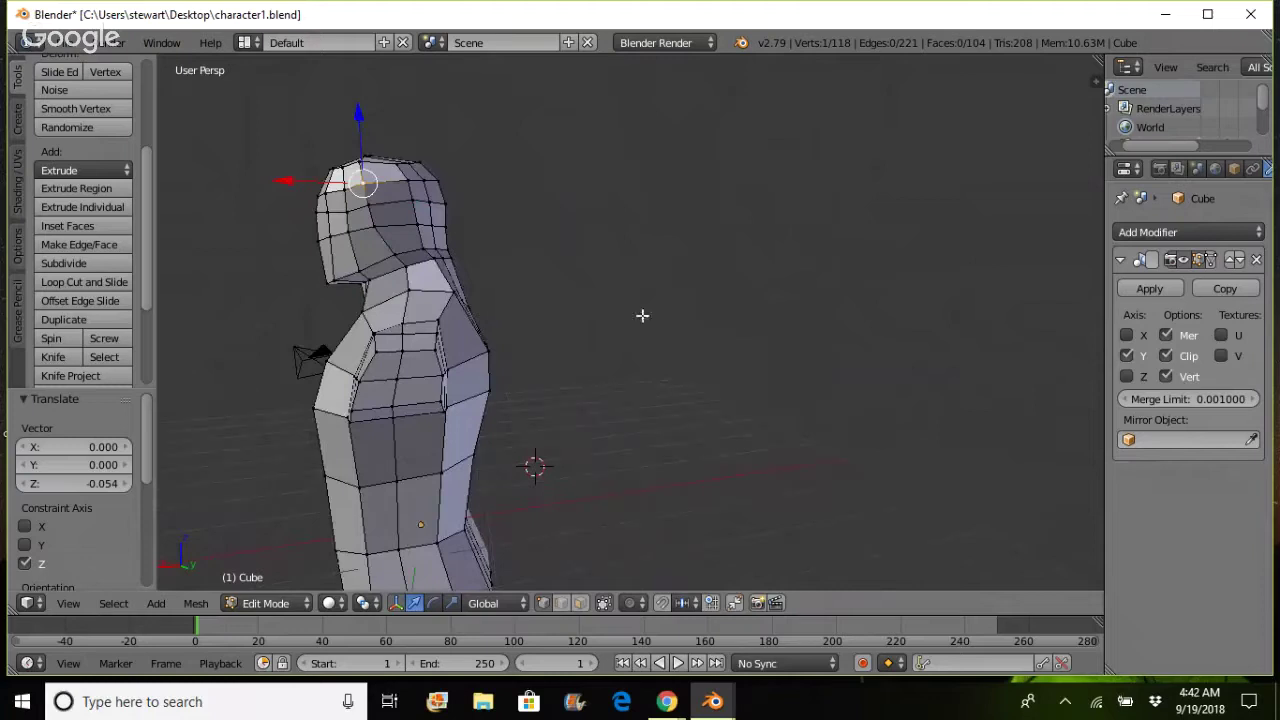
key("z")
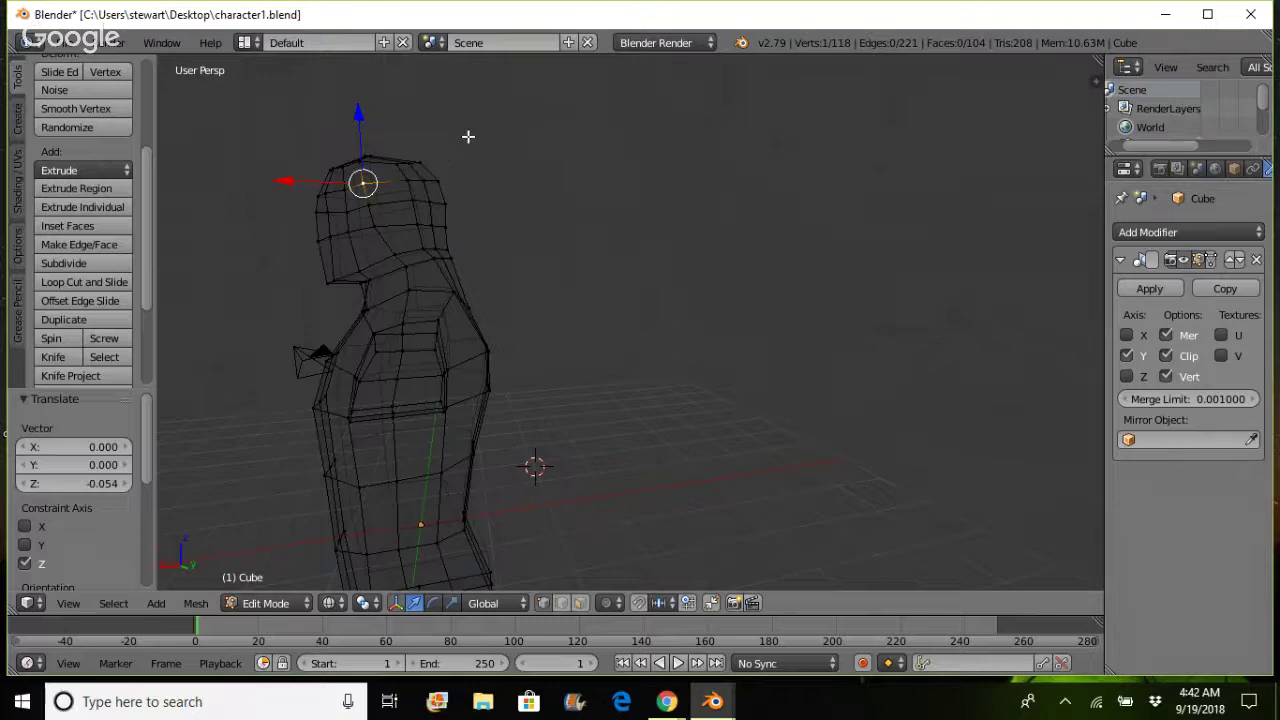
left_click(387, 130)
left_click(712, 402)
left_click_drag(357, 170, 380, 234, "ctrl")
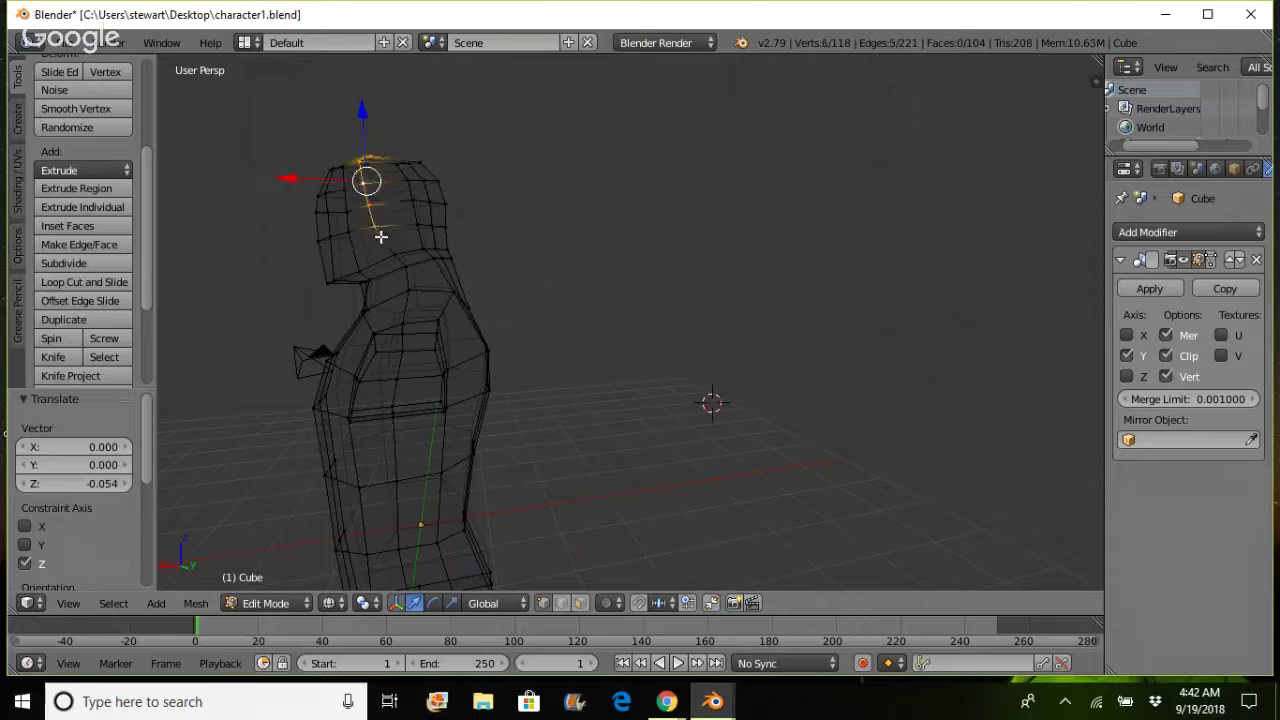
left_click_drag(297, 180, 315, 178)
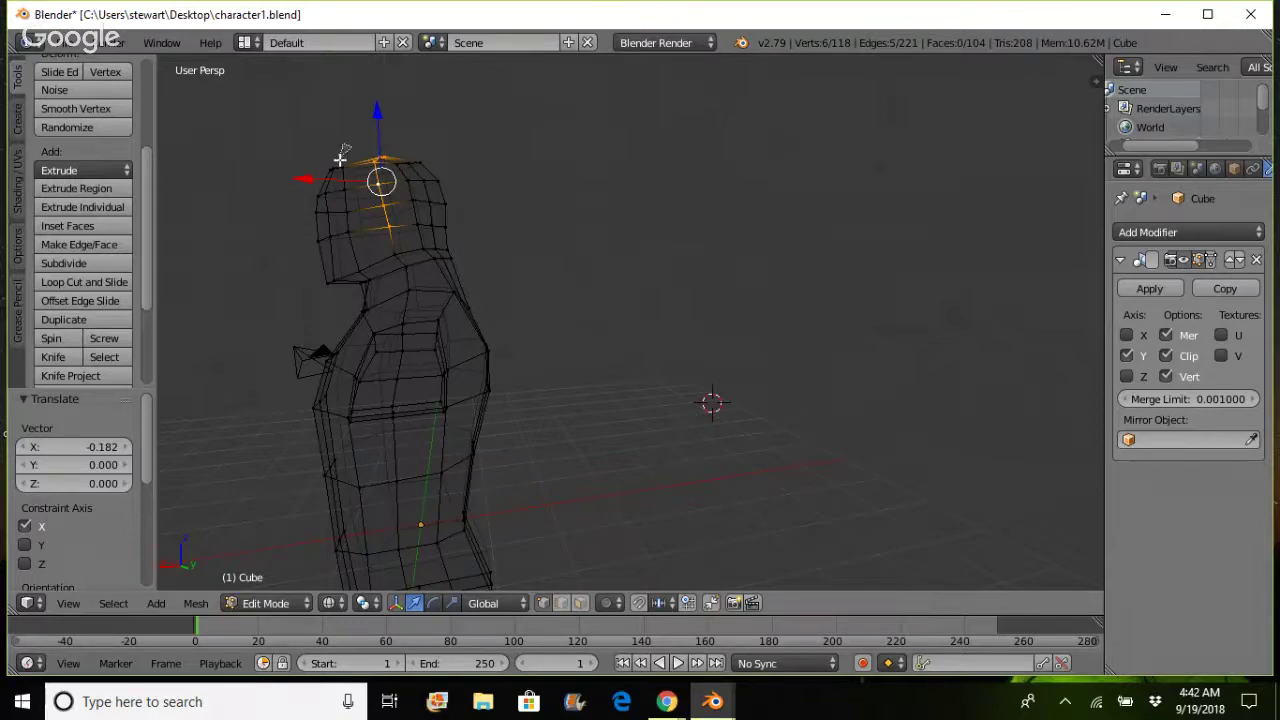
left_click_drag(340, 159, 362, 258, "ctrl")
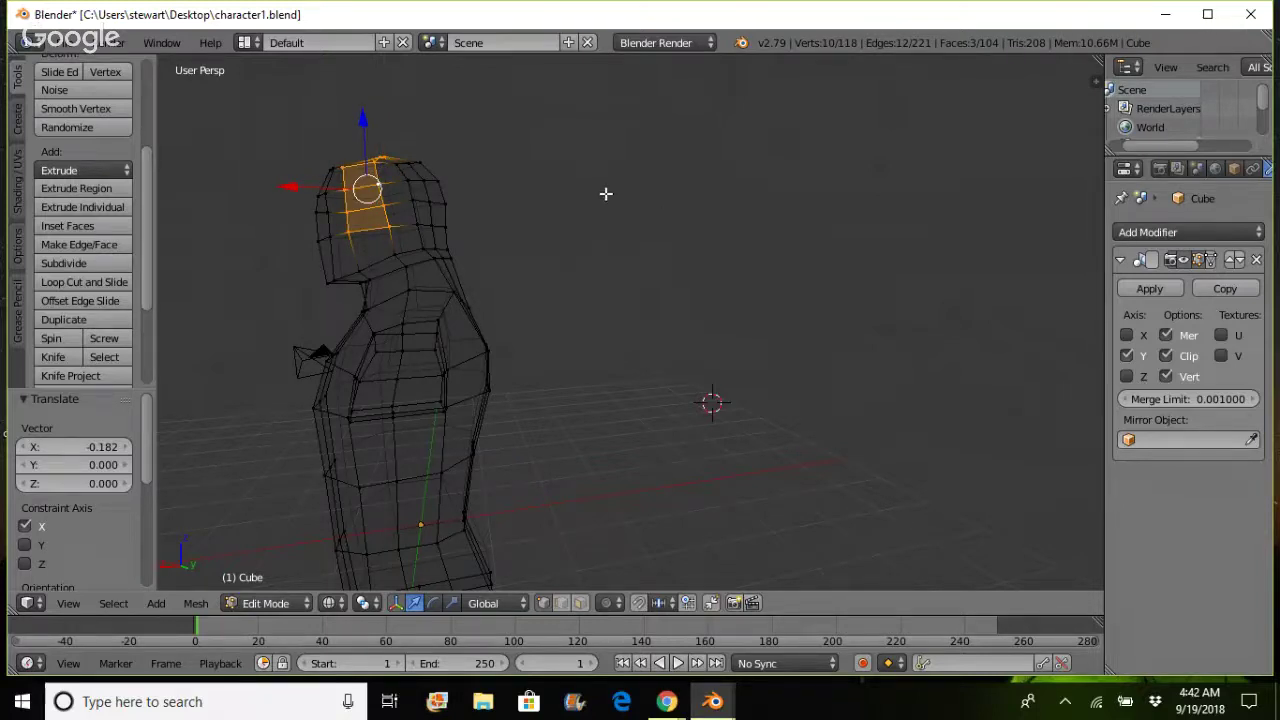
key("a")
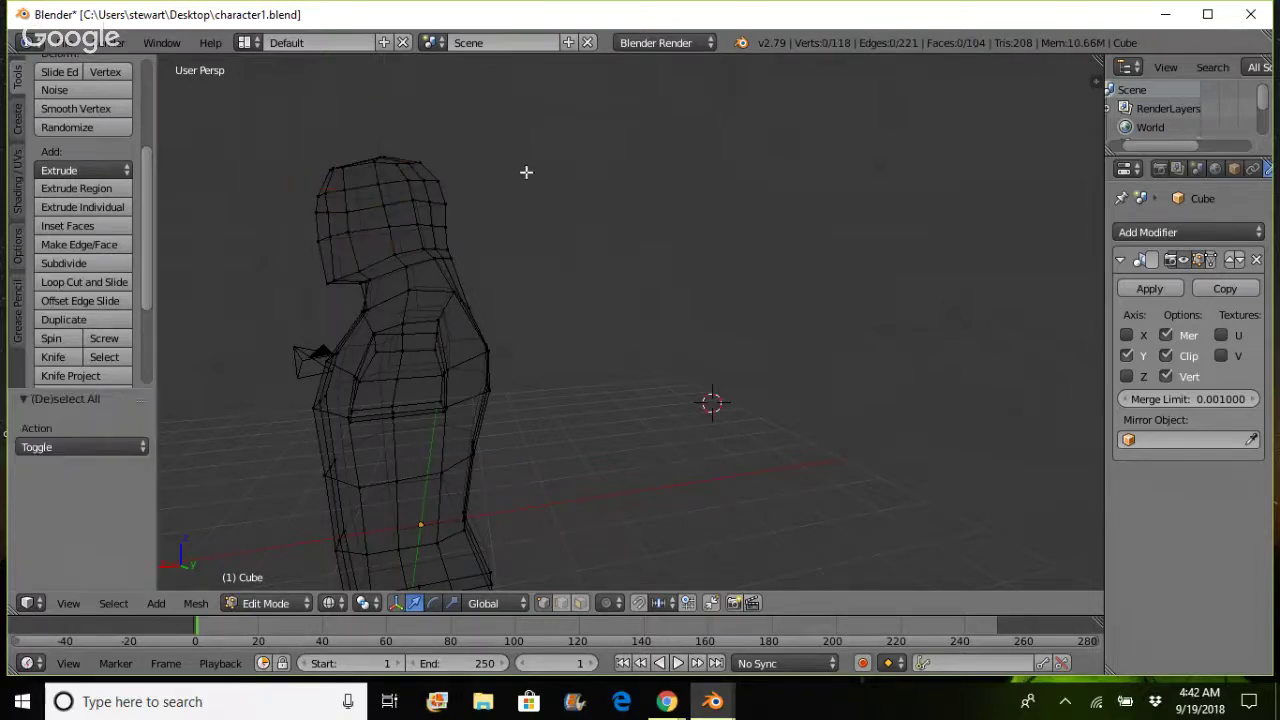
left_click(352, 152, "ctrl")
left_click(348, 157)
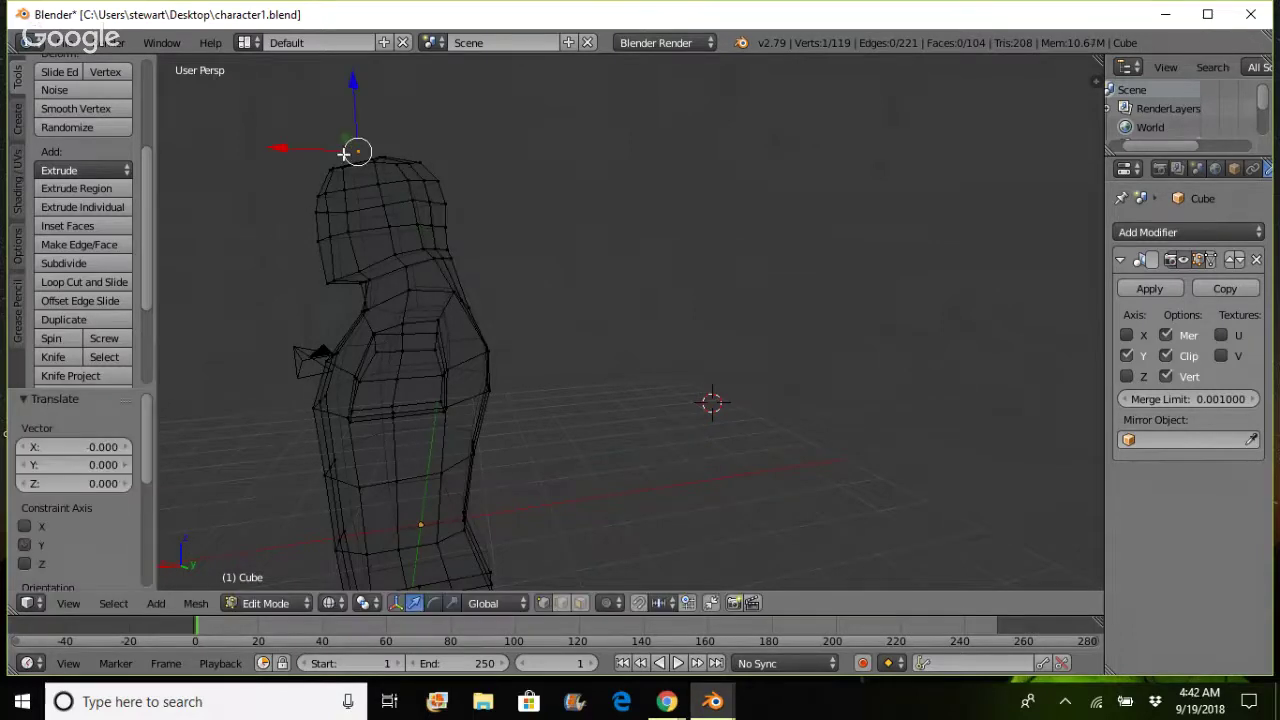
key("ctrl+z")
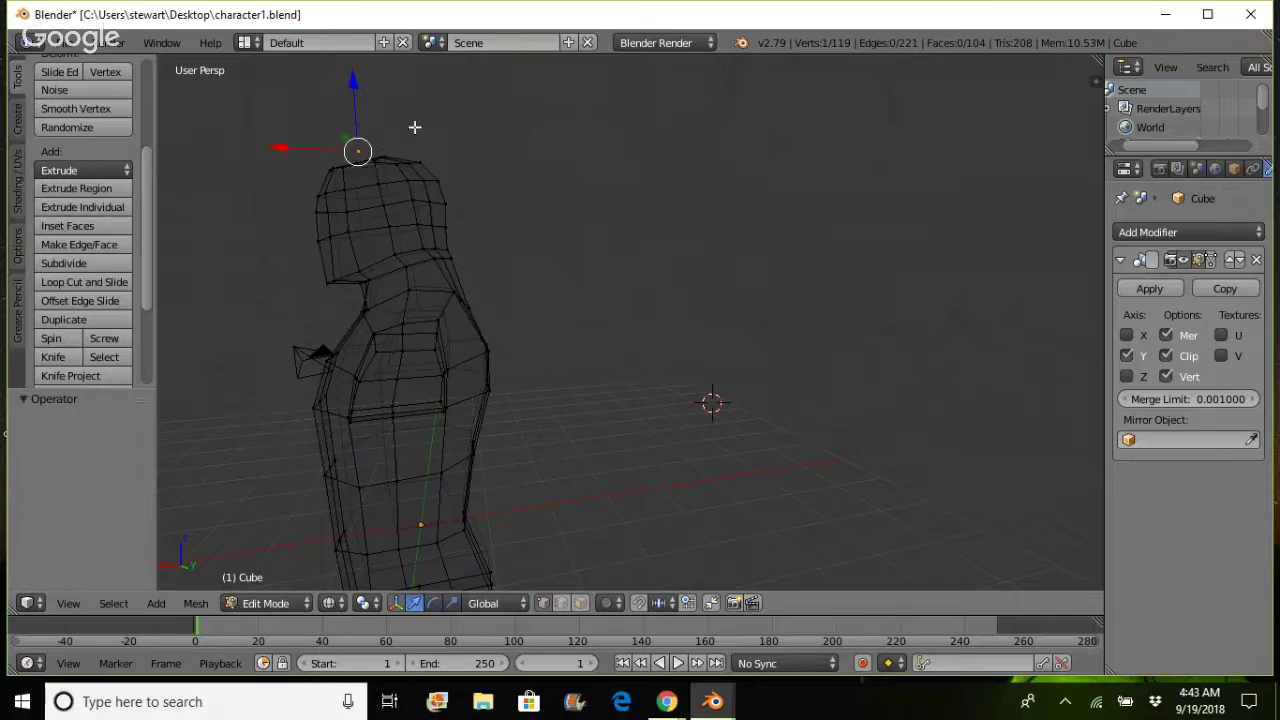
key("a")
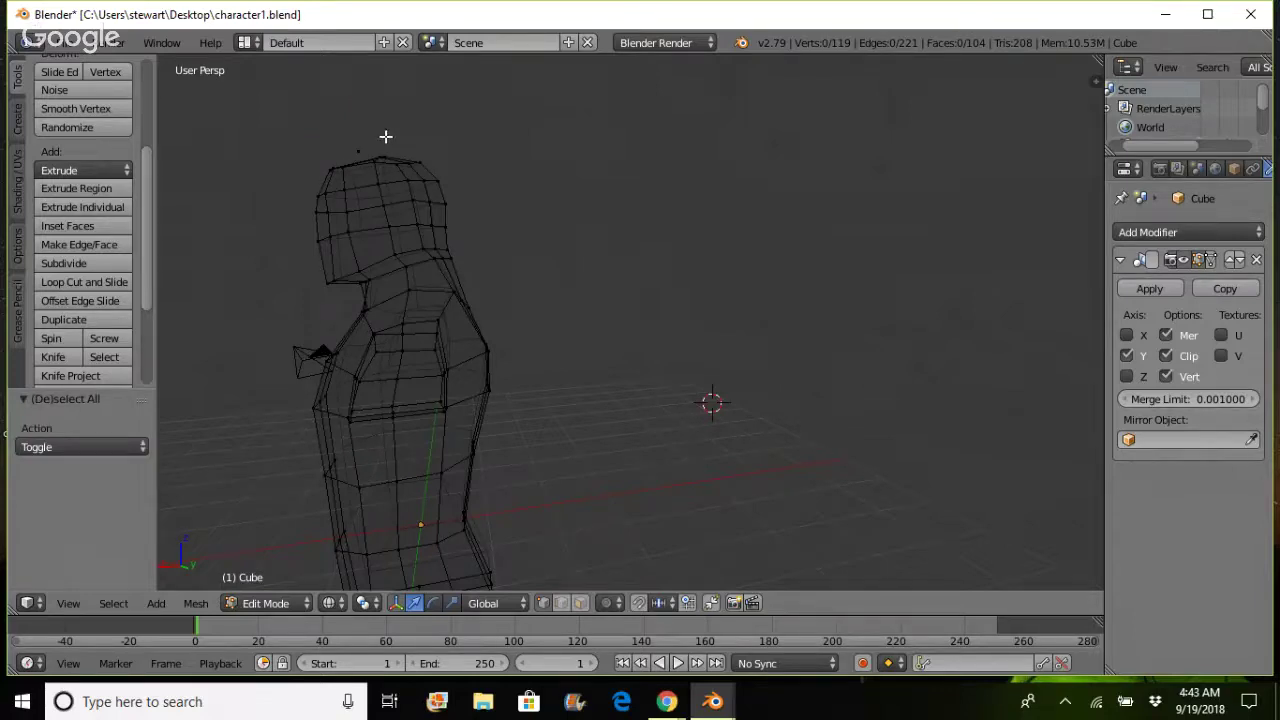
left_click(384, 135)
key("ctrl+z")
key("ctrl+z")
key("ctrl+z")
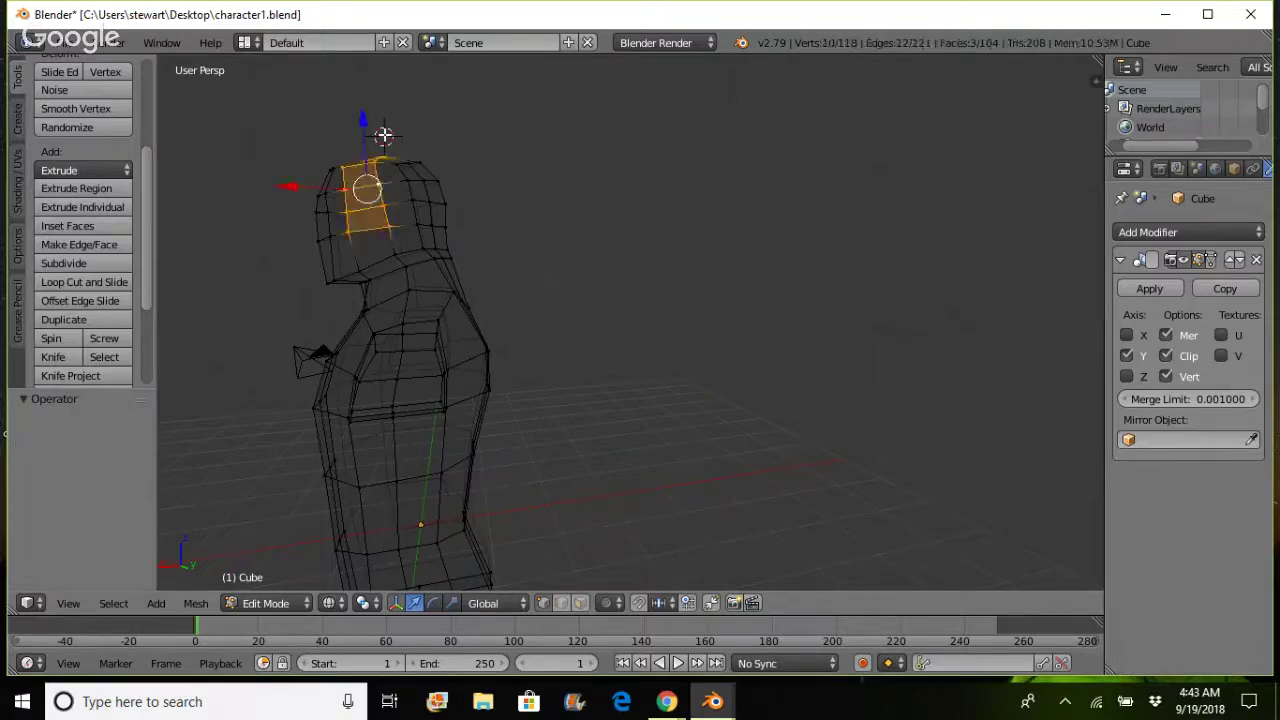
key("a")
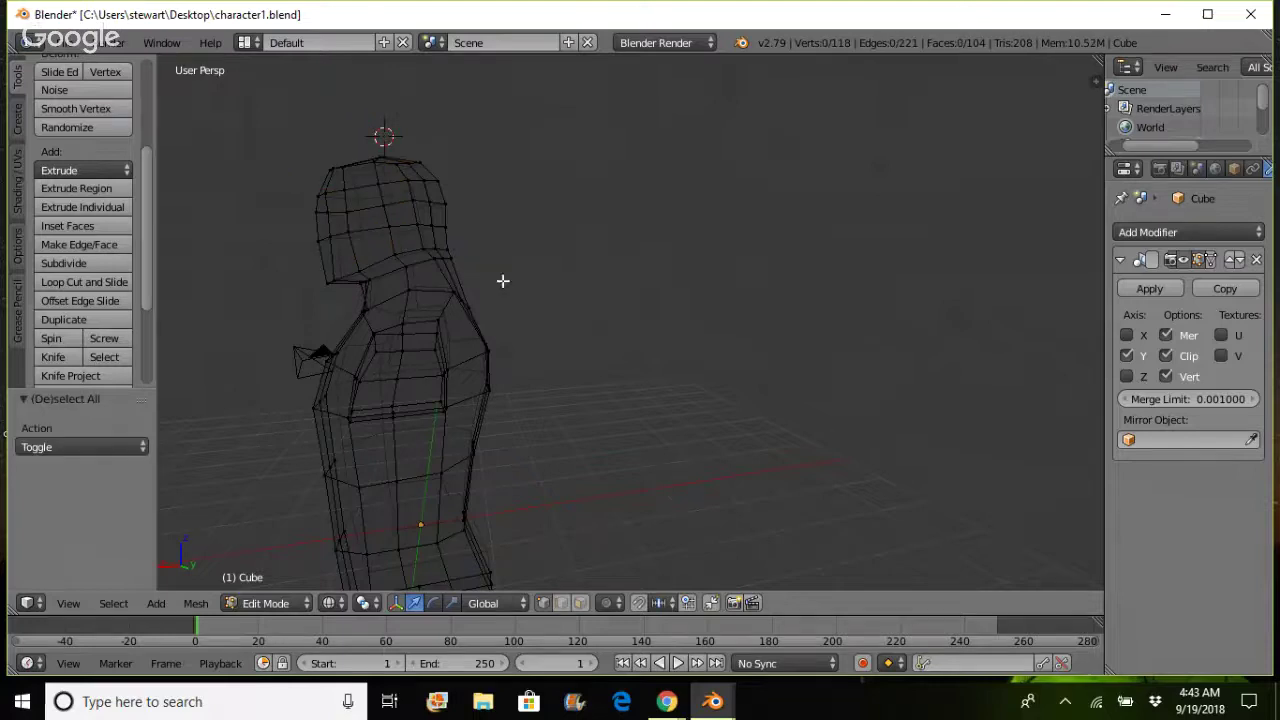
- Lasso-select the next vertical row of four vertices toward the face and move it slightly back along X
left_click(714, 406)
mouse_move(345, 148)
left_mouse_down("ctrl")
mouse_move(336, 186)
mouse_move(357, 260)
left_mouse_up("ctrl")
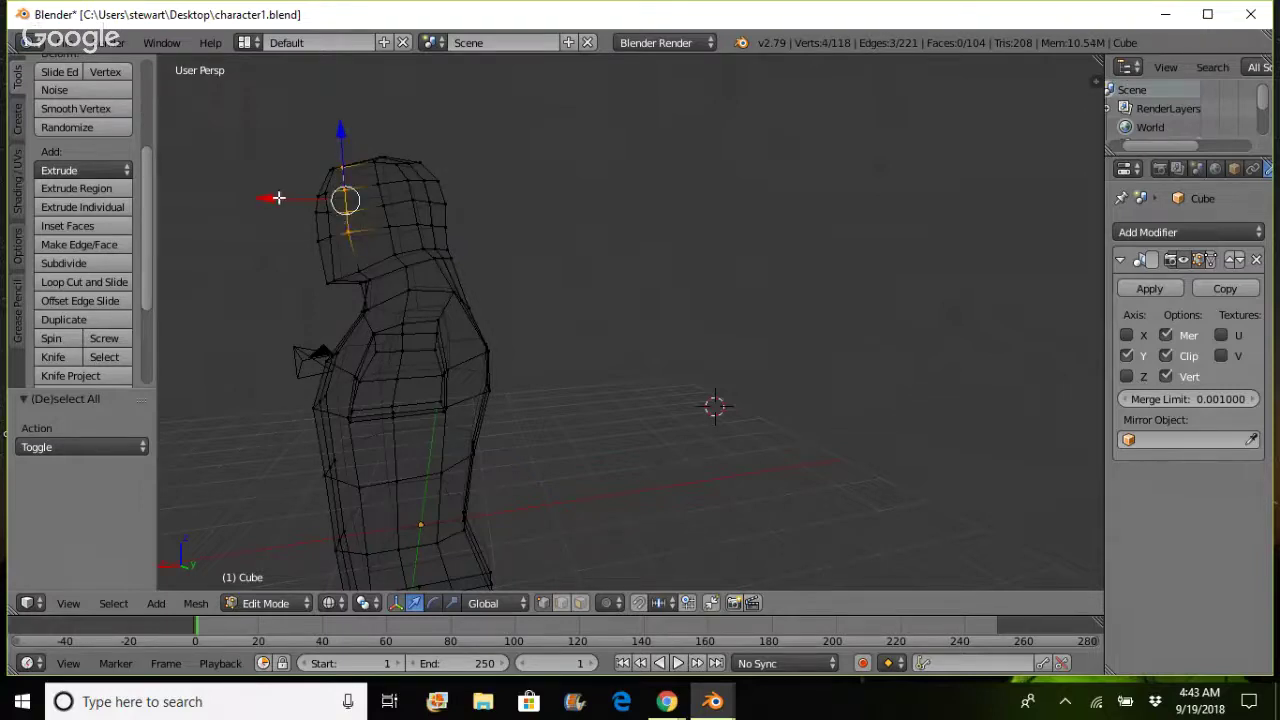
left_click_drag(278, 198, 291, 197)
left_click_drag(351, 146, 351, 147)
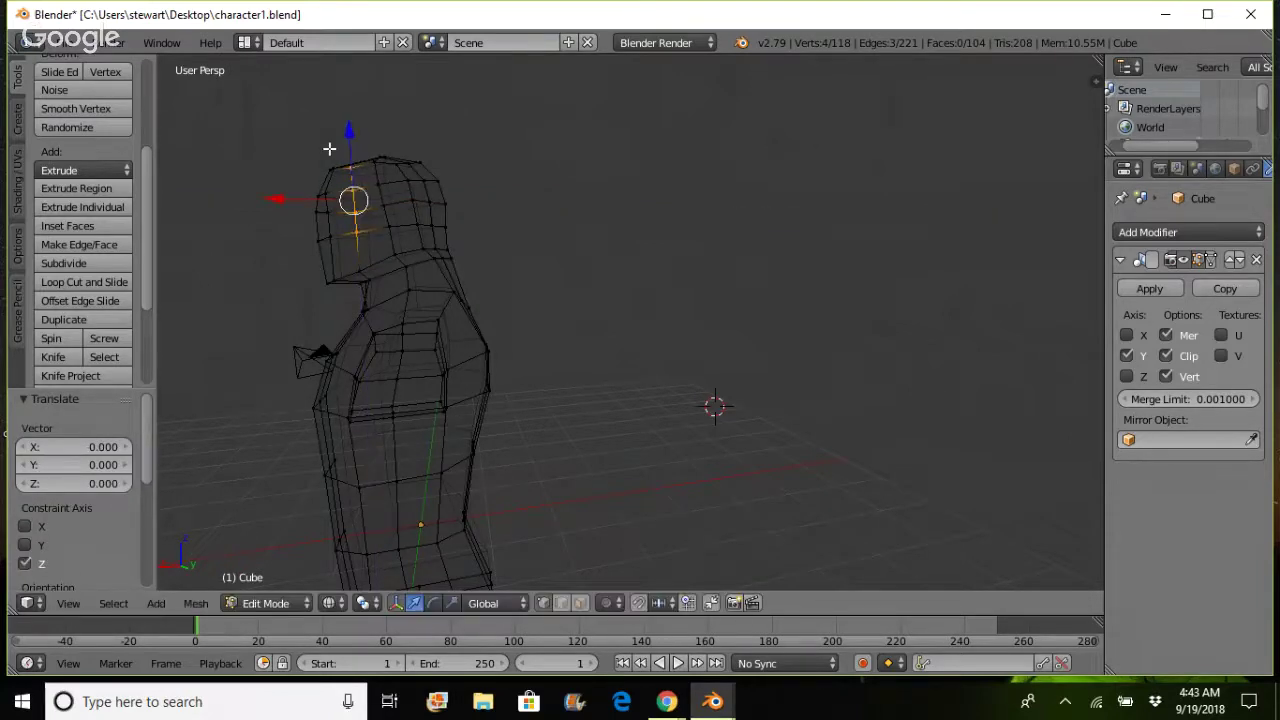
right_click(354, 163)
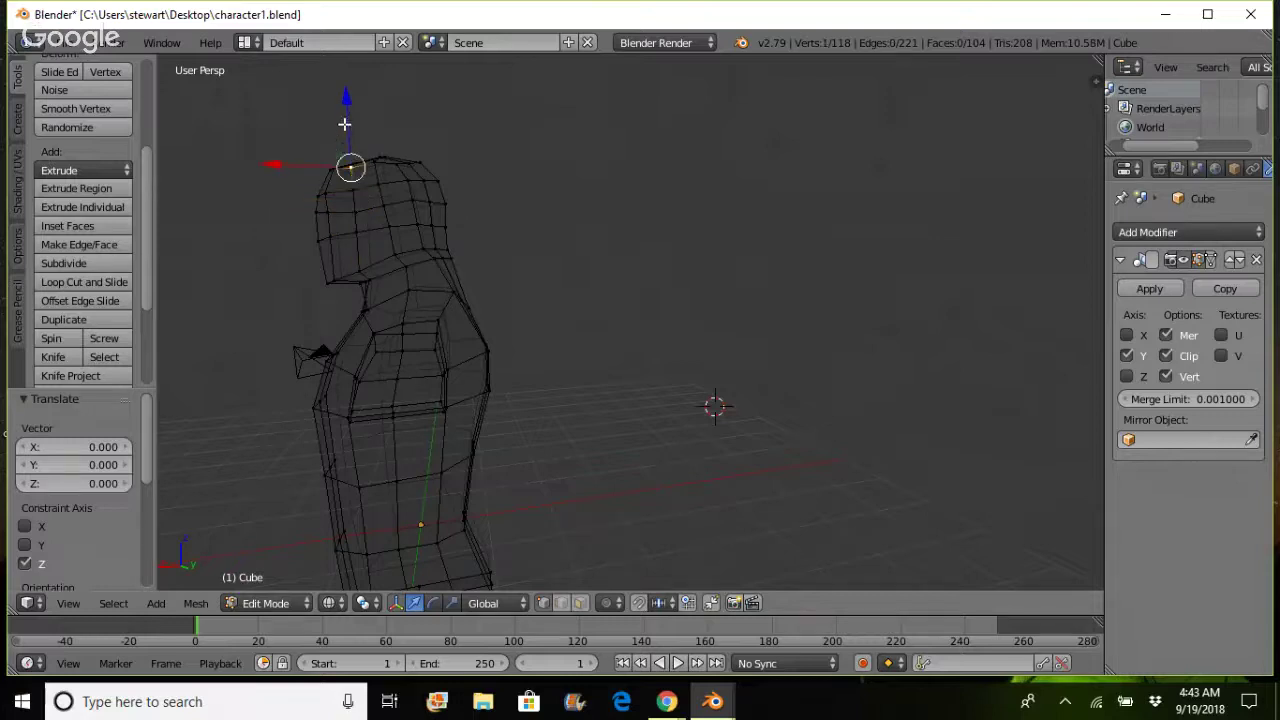
left_click(362, 128)
left_click(685, 447)
- Move the front vertex at the top of the forehead back along X and raise it about 0.158 along Z
middle_click_drag(634, 409, 646, 429)
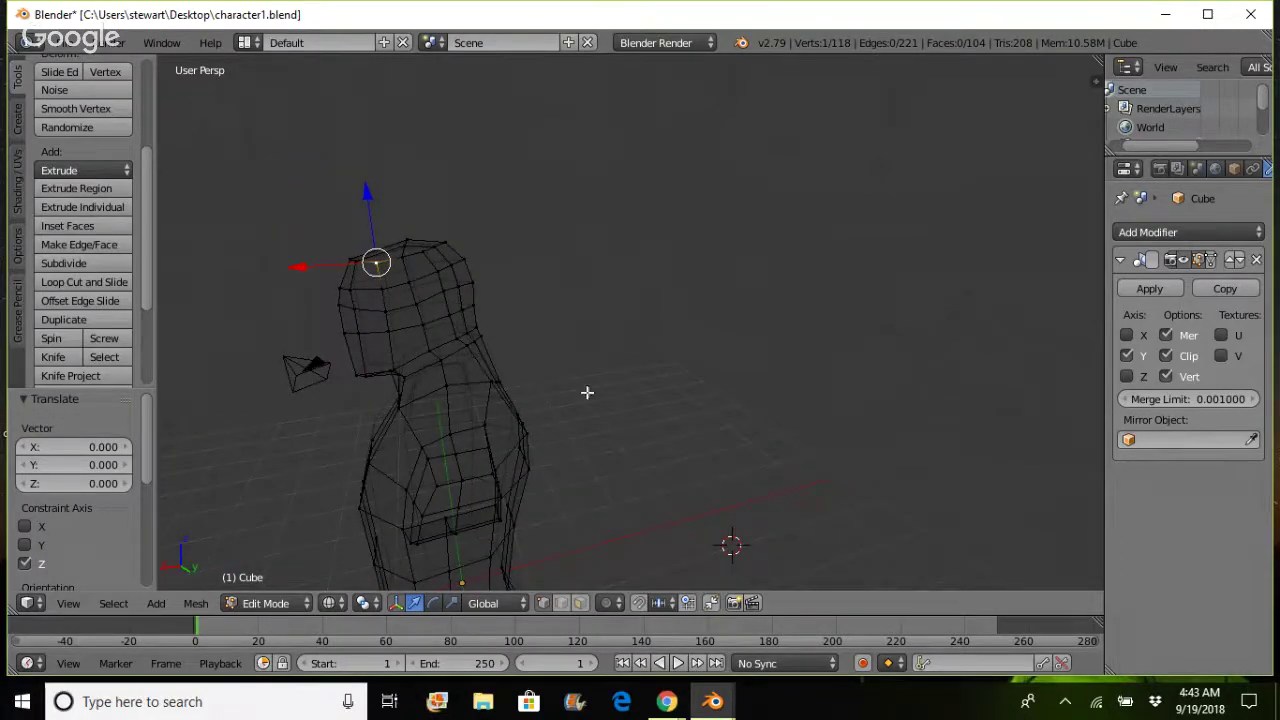
key("a")
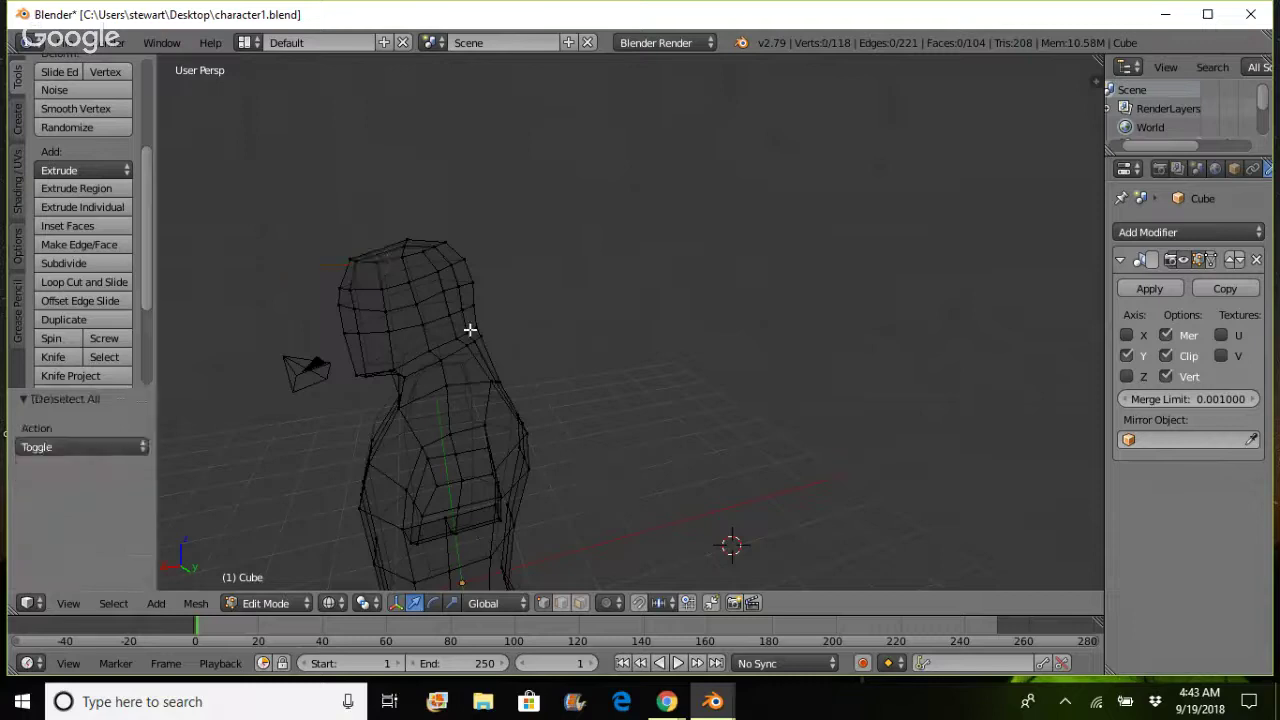
right_click(347, 257)
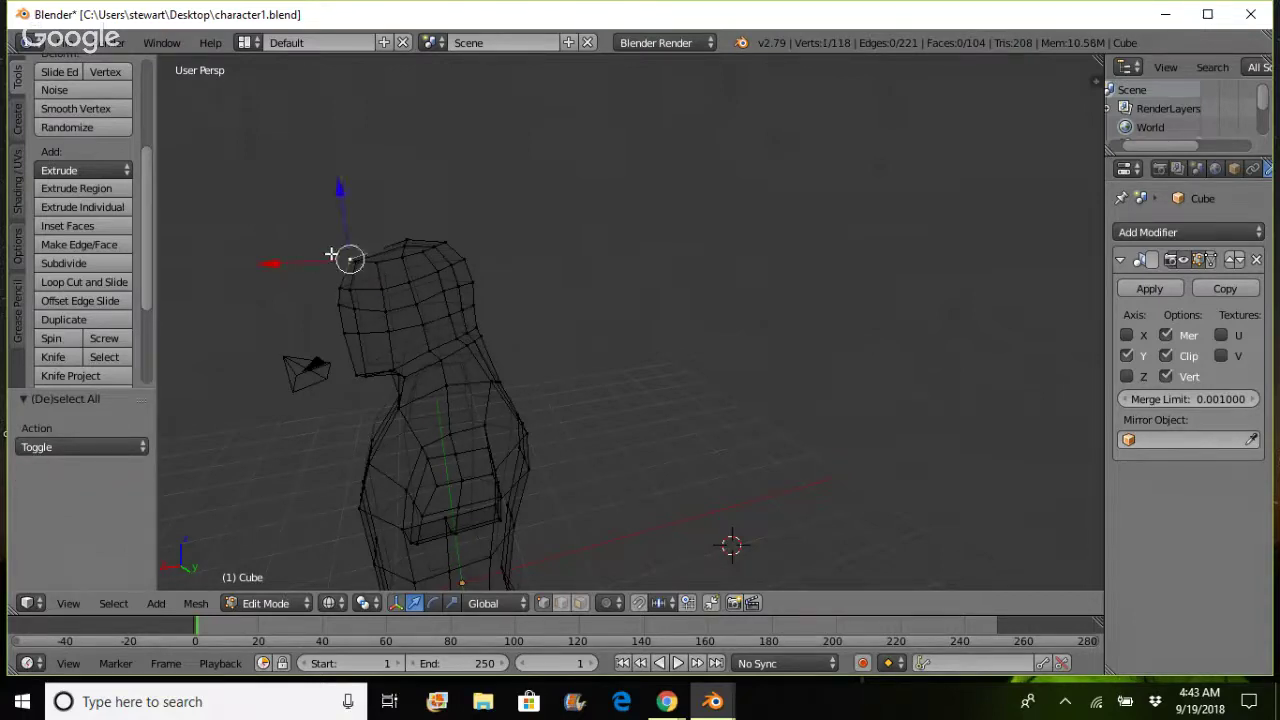
left_click_drag(305, 260, 354, 211)
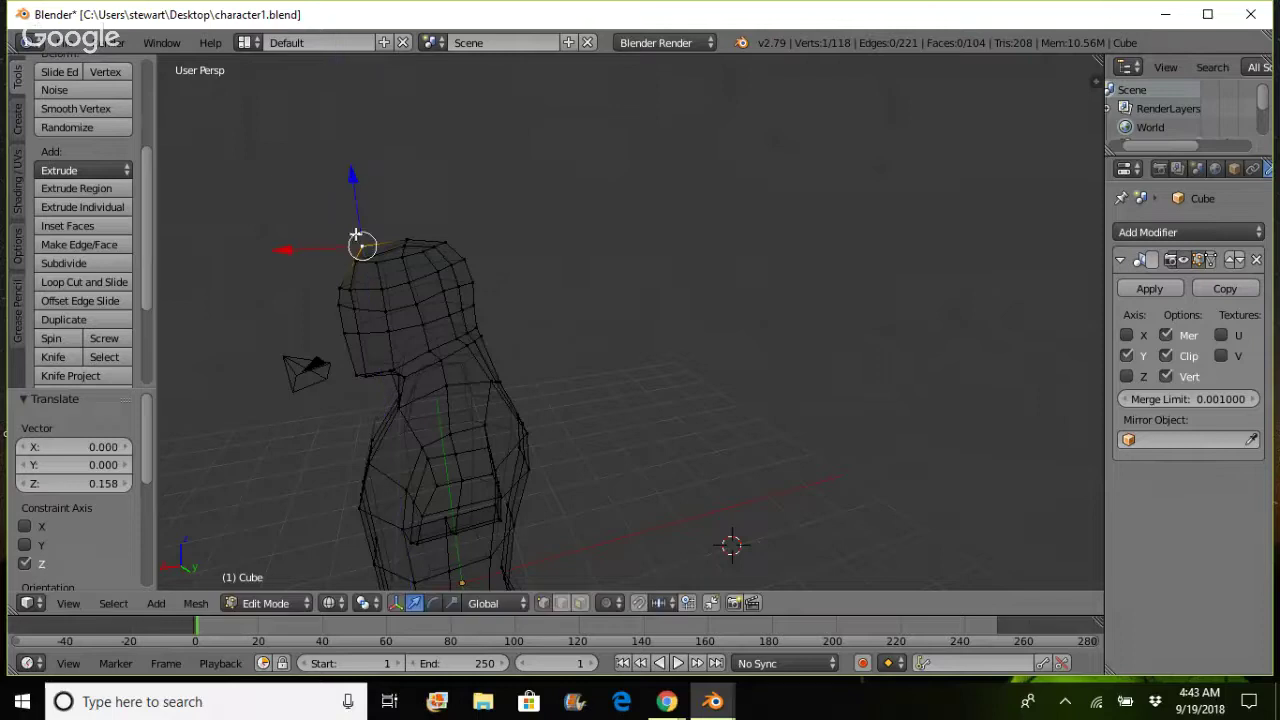
- Move the neighbouring upper forehead vertex back about 0.115 along X and the forehead vertex below it back about 0.105
left_click(355, 259)
right_click(356, 262)
left_click_drag(281, 265, 292, 267)
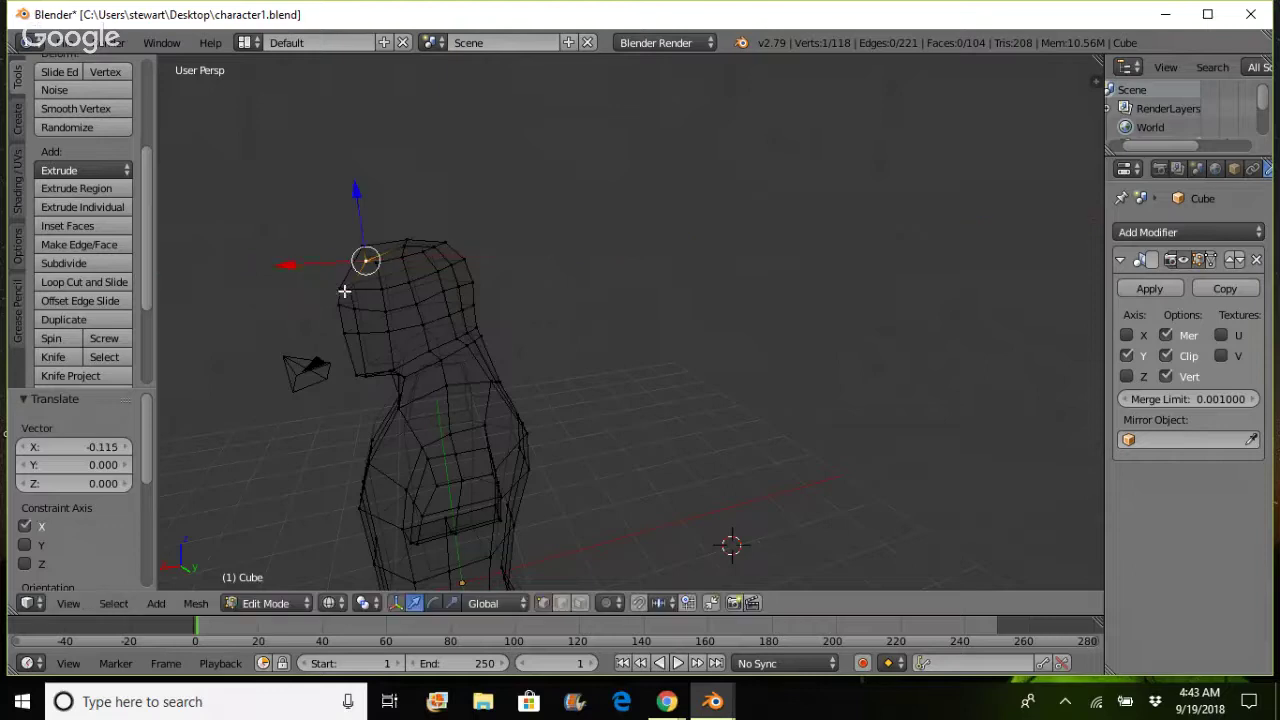
key("g")
key("x")
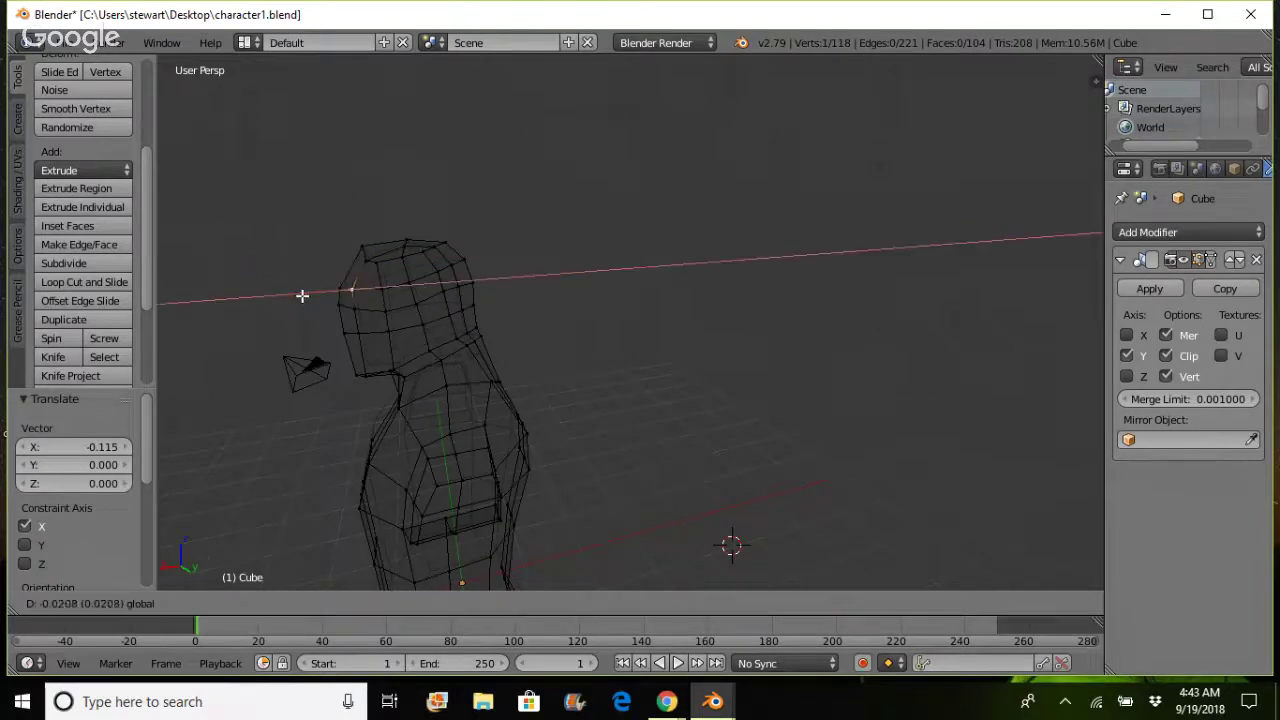
left_click(309, 296)
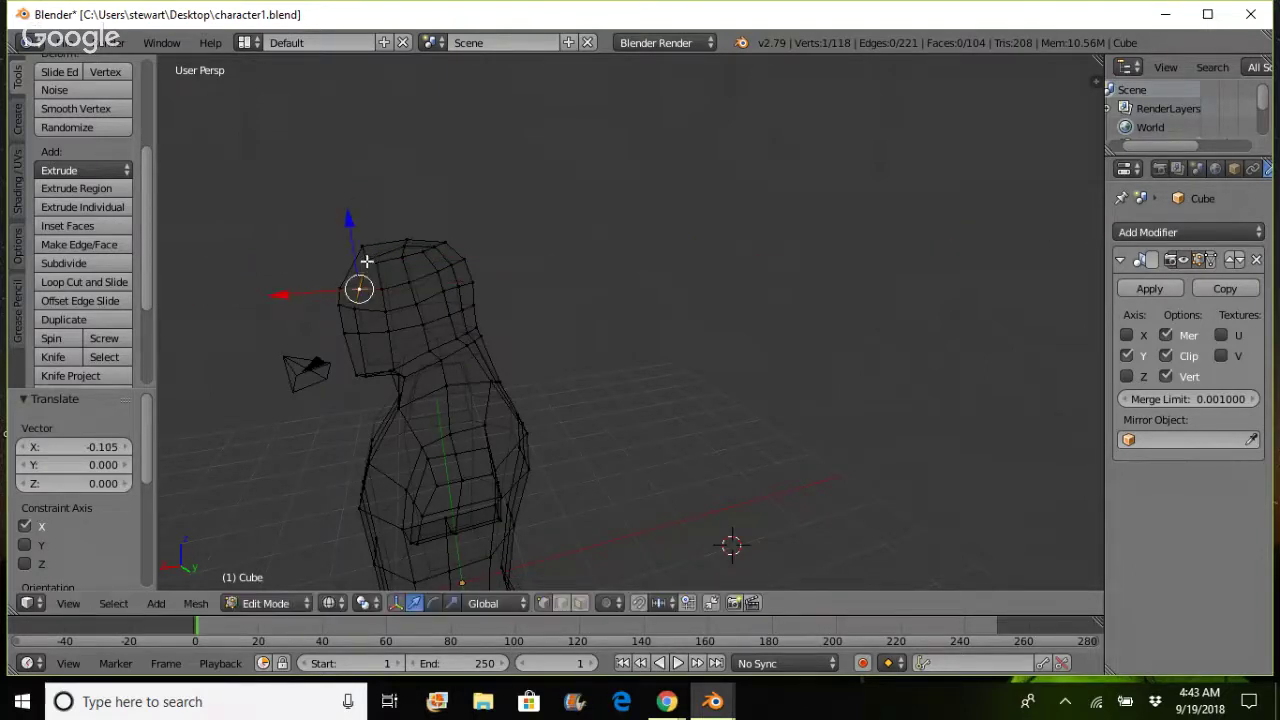
- Raise the upper forehead vertex beside the front centre about 0.071 along Z
left_click(681, 455)
left_click(659, 420)
right_click(366, 260)
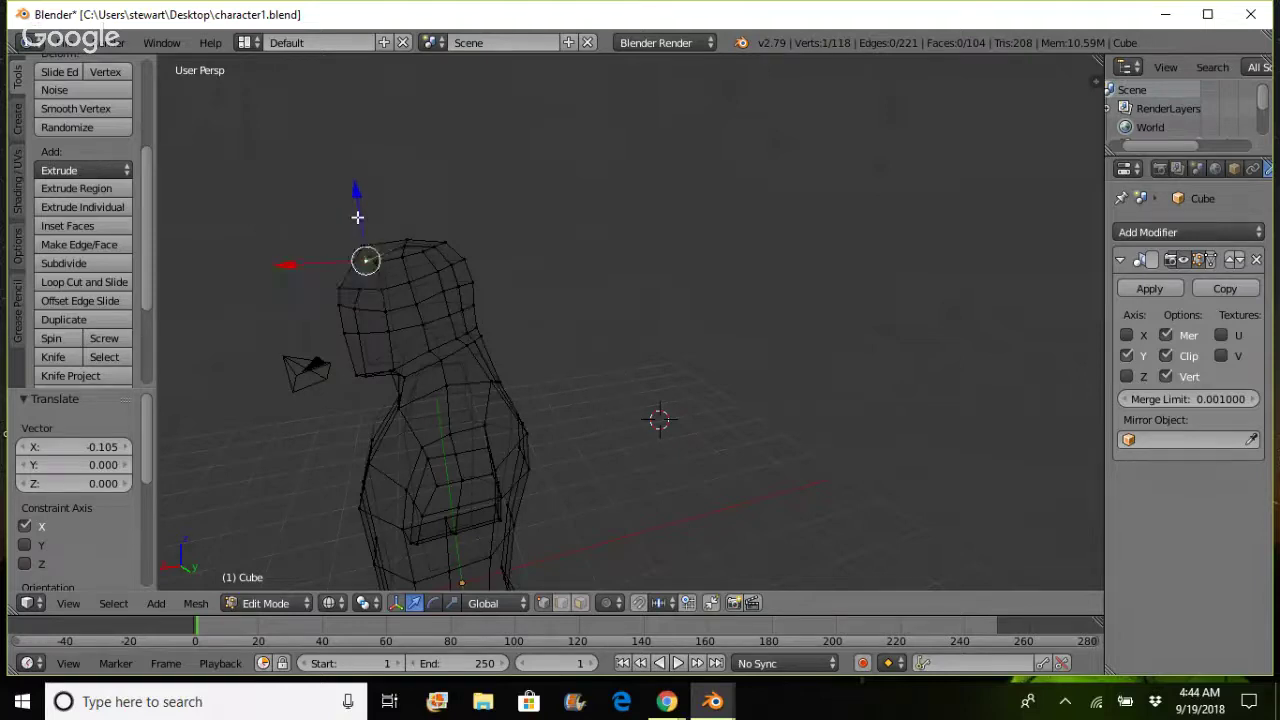
left_click_drag(358, 220, 357, 210)
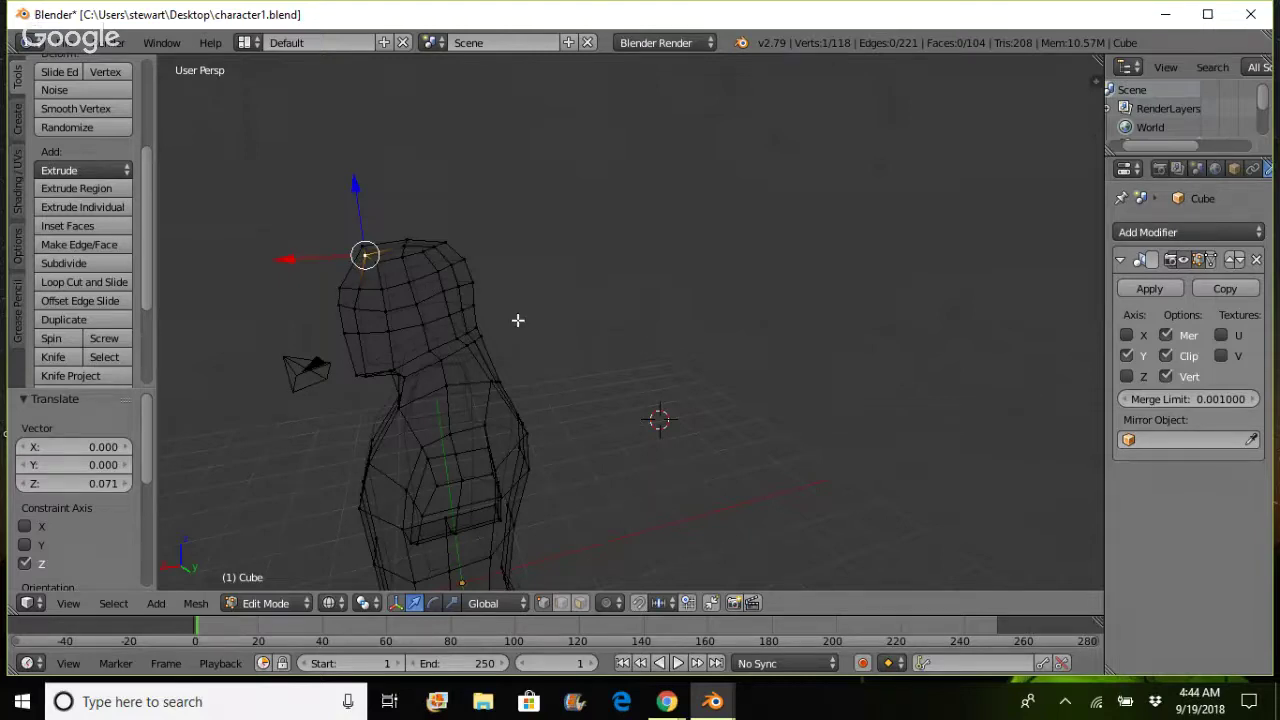
- Return to solid shading, then move the vertex at the head's lower rear side about 0.111 forward along X and lower it about 0.080 along Z
key("z")
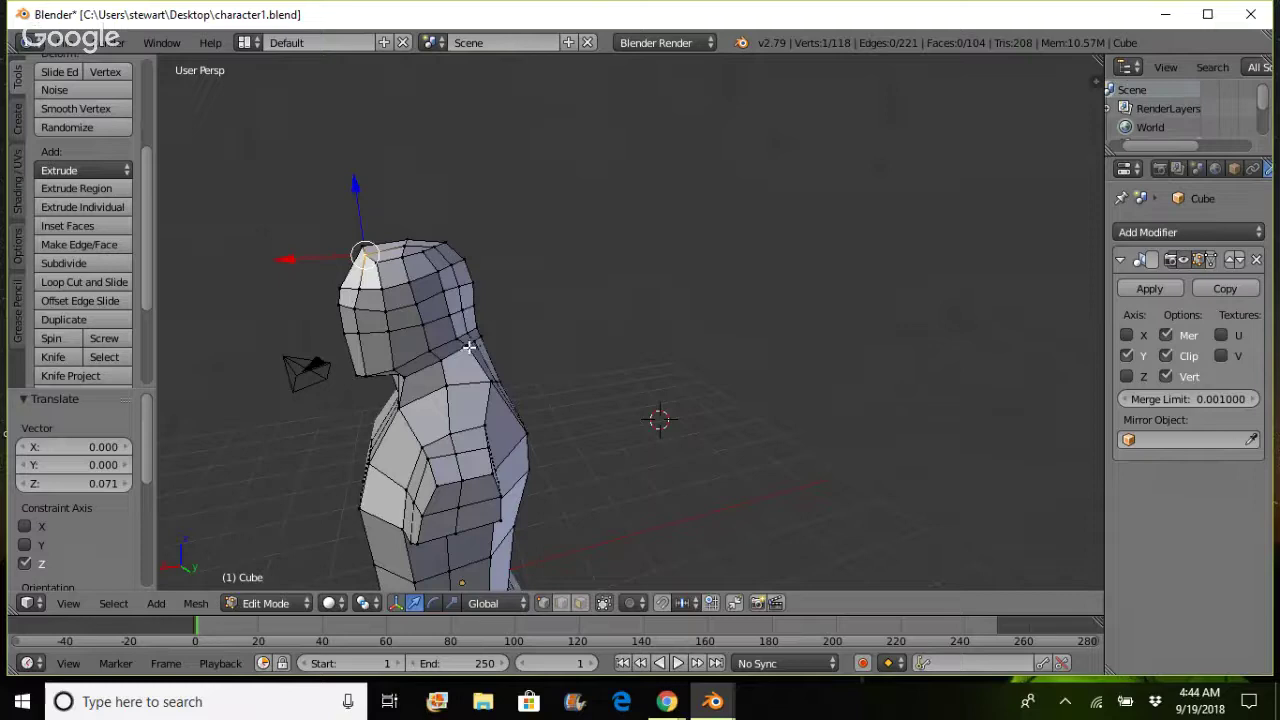
left_click(739, 436)
left_click(717, 441)
right_click(466, 345)
key("g")
key("x")
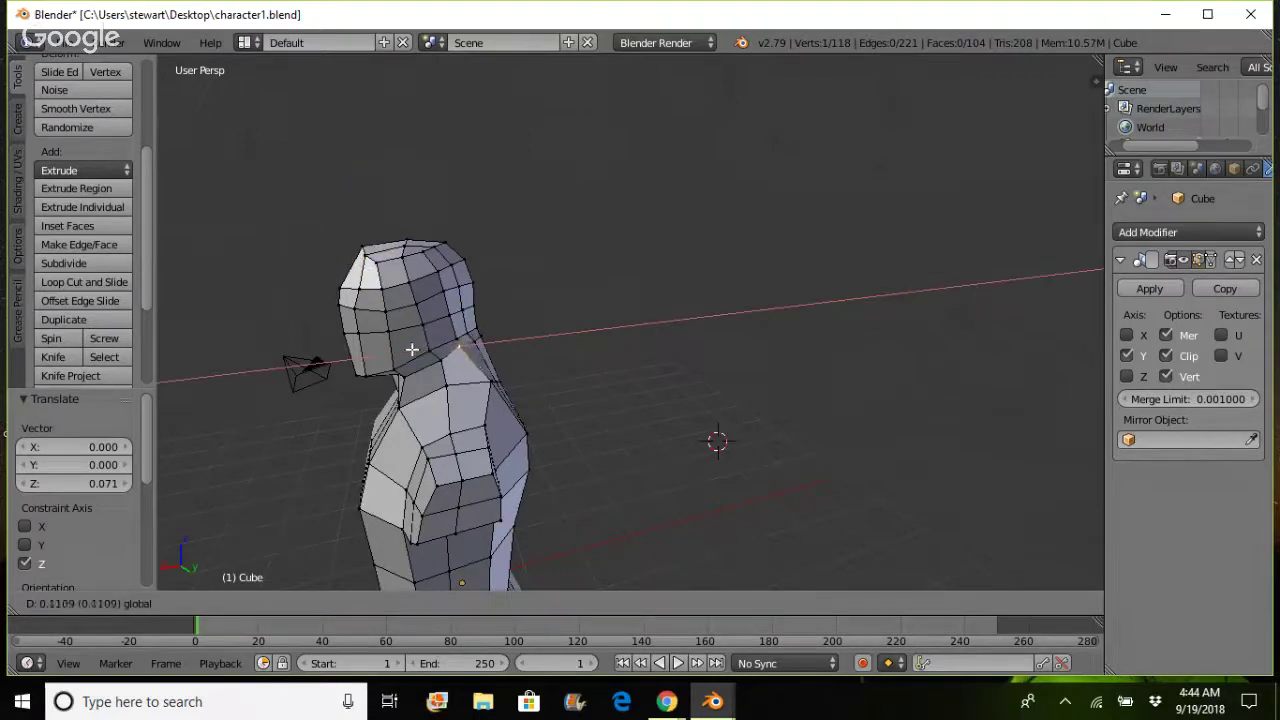
left_click(414, 348)
key("g")
key("z")
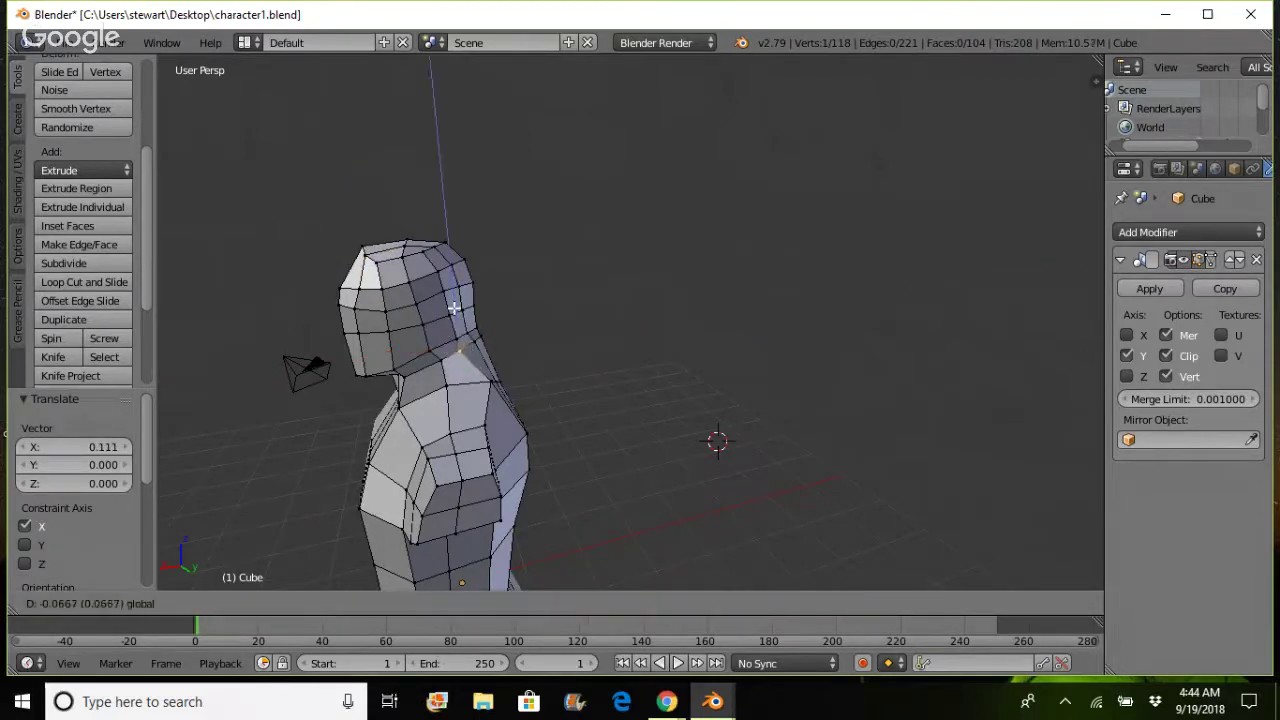
left_click(466, 319)
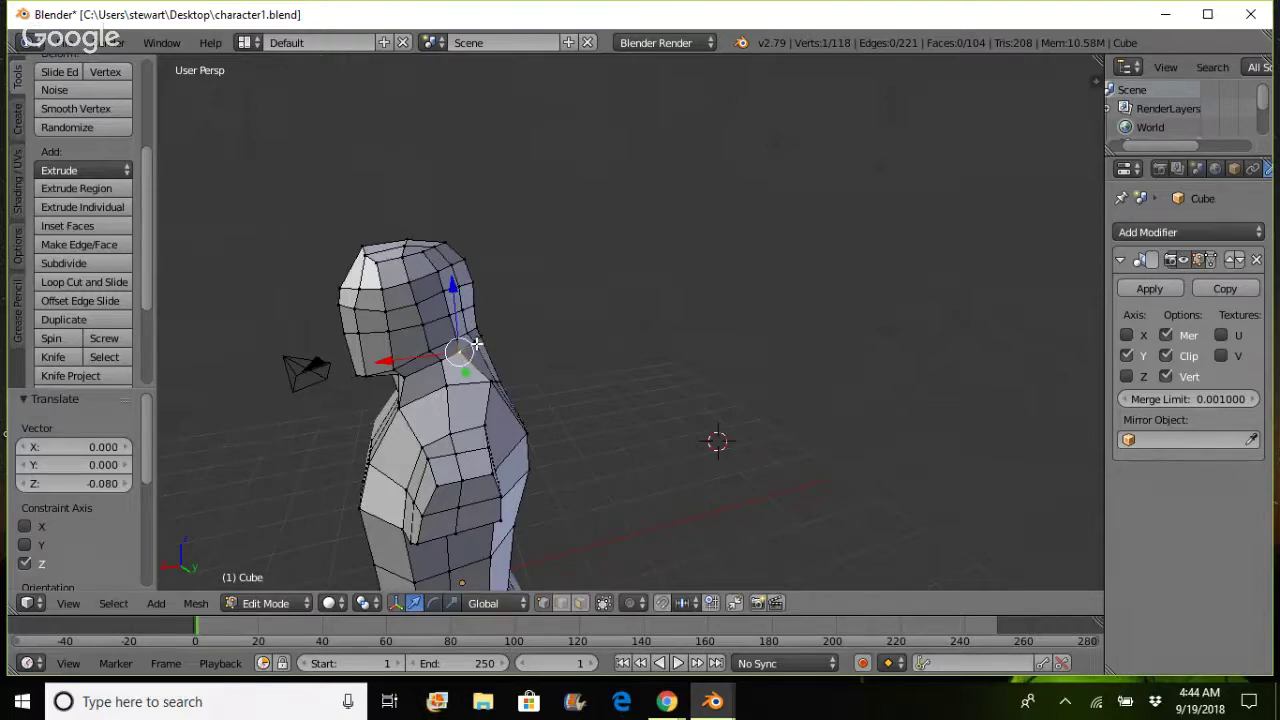
- Move the adjacent lower rear head vertex, one closer to the back centre, about 0.025 forward along X
right_click(476, 343)
key("g")
key("x")
left_click(476, 345)
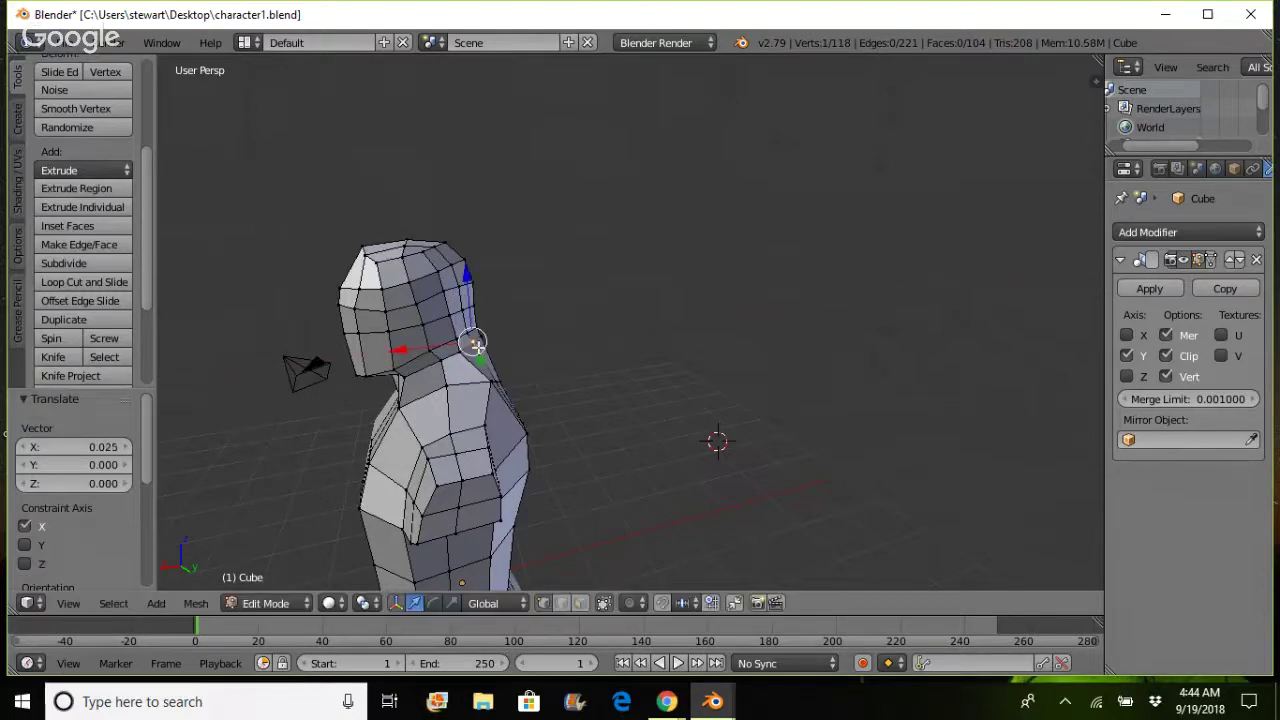
- Move the rearmost vertex at the base of the head about 0.067 forward along X and lower it about 0.028 along Z
right_click(481, 337)
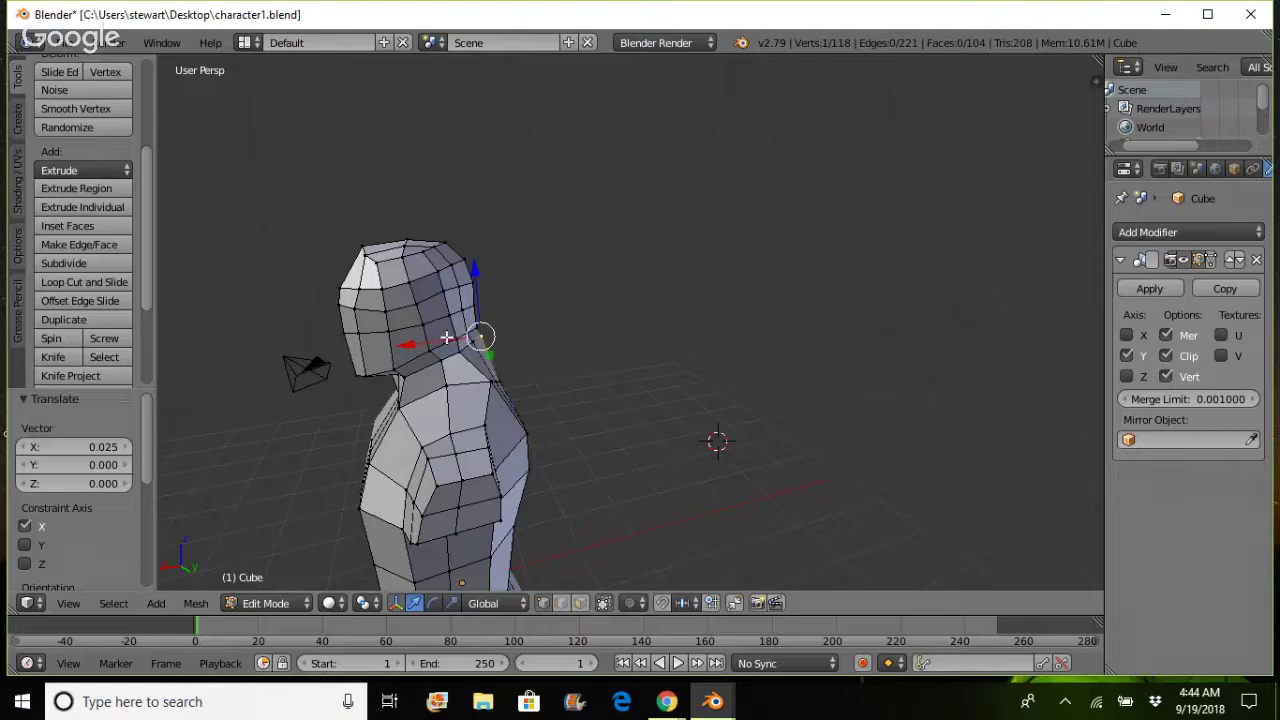
key("g")
key("x")
left_click(441, 338)
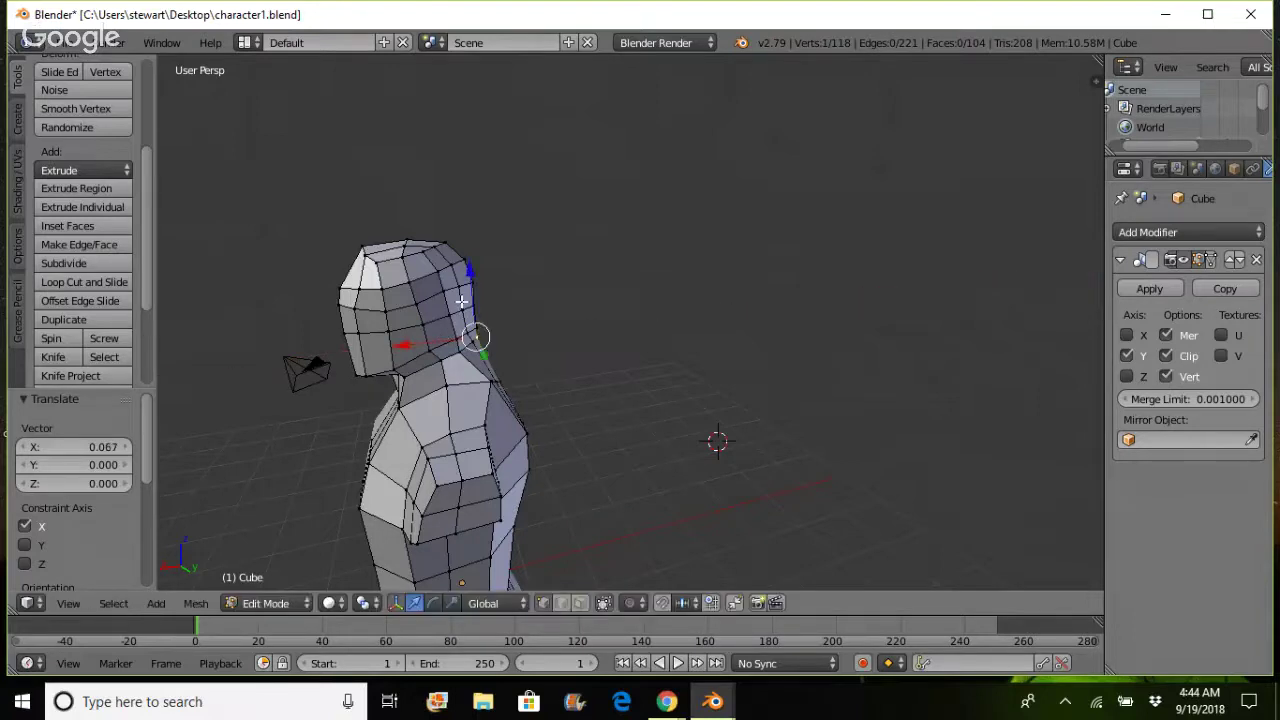
key("g")
key("z")
left_click(471, 293)
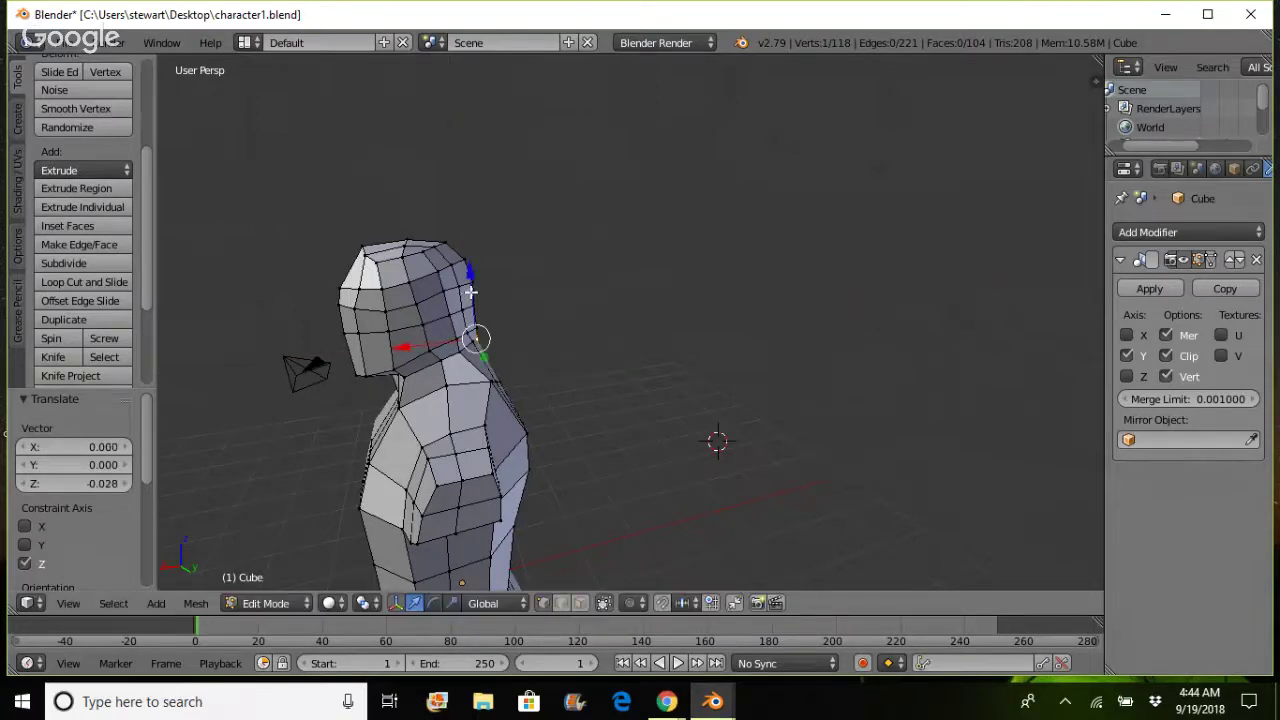
- Move the front centre vertex at the top of the forehead about 0.076 forward along X and lower it about 0.060 along Z
mouse_move(663, 449)
middle_mouse_down()
mouse_move(666, 423)
mouse_move(471, 460)
mouse_move(629, 461)
mouse_move(660, 446)
middle_mouse_up()
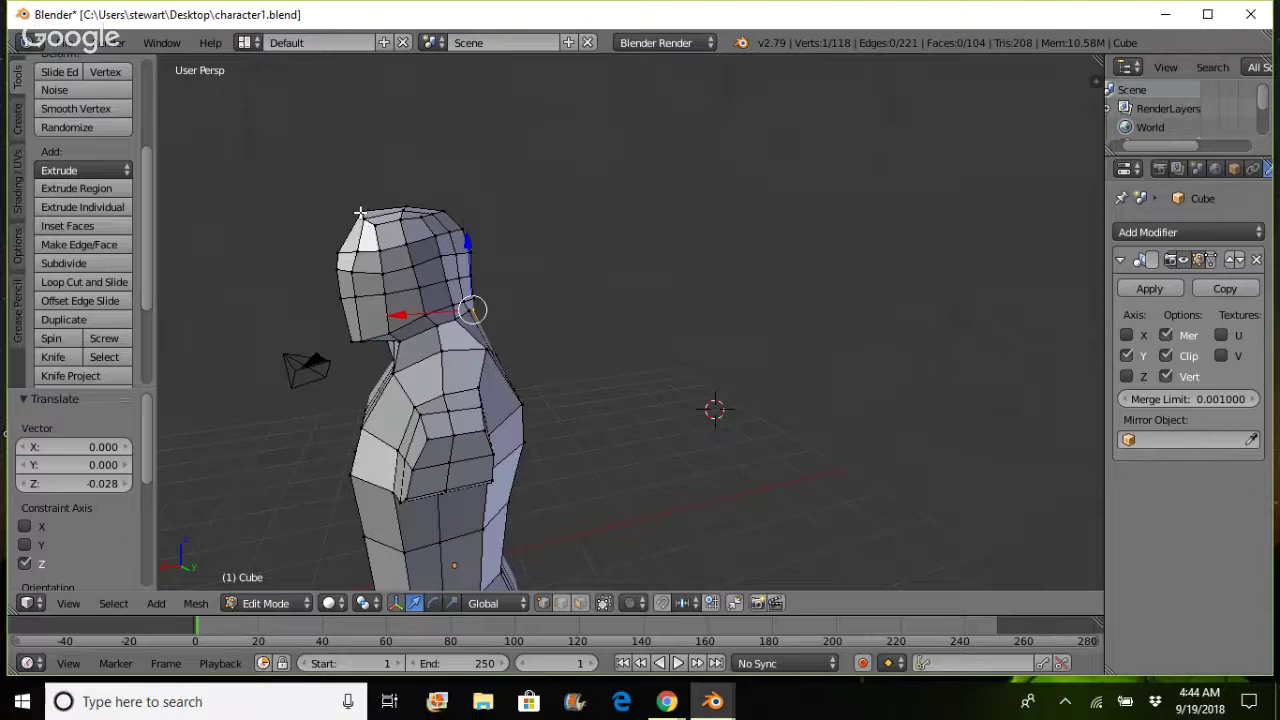
right_click(360, 213)
key("g")
key("x")
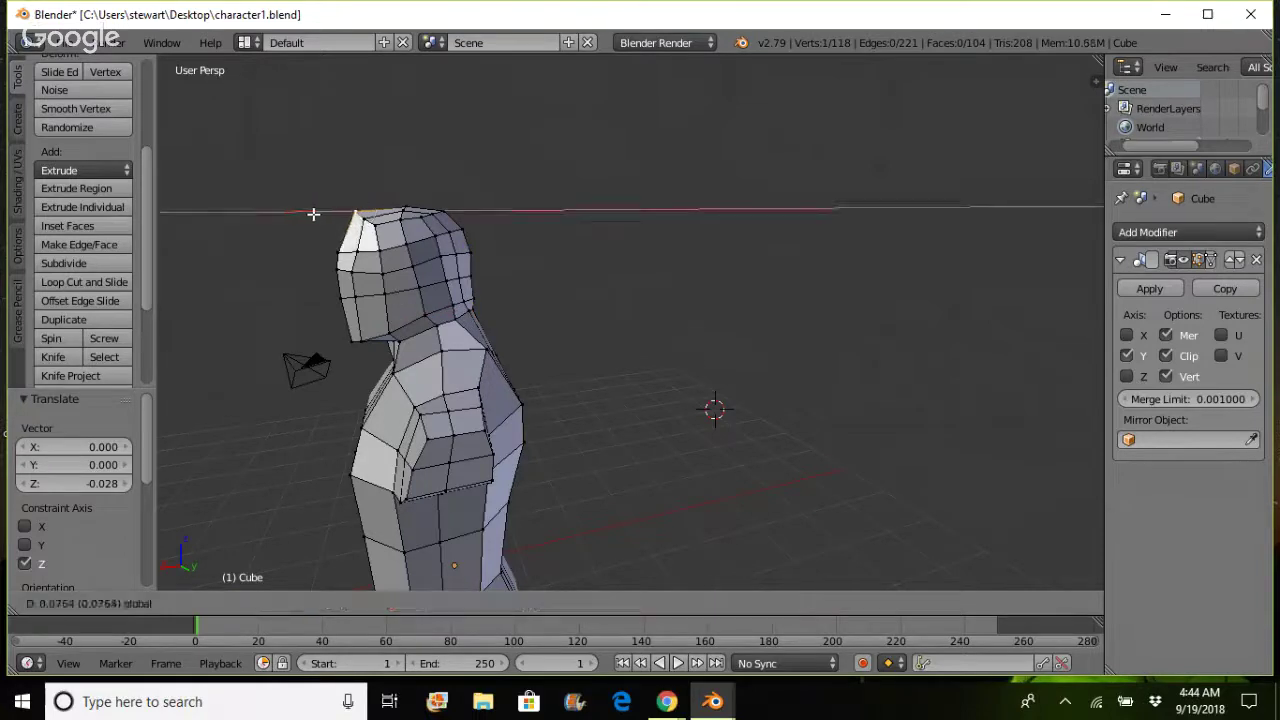
left_click(313, 214)
key("g")
key("z")
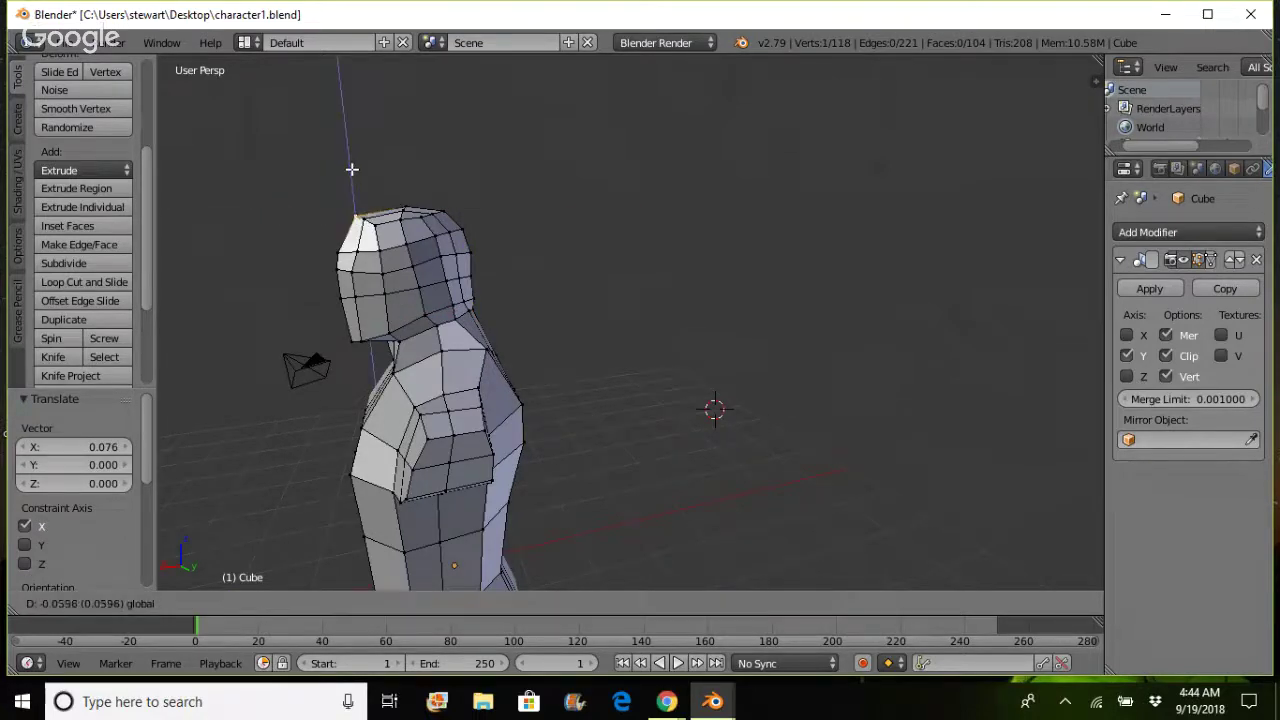
left_click(351, 170)
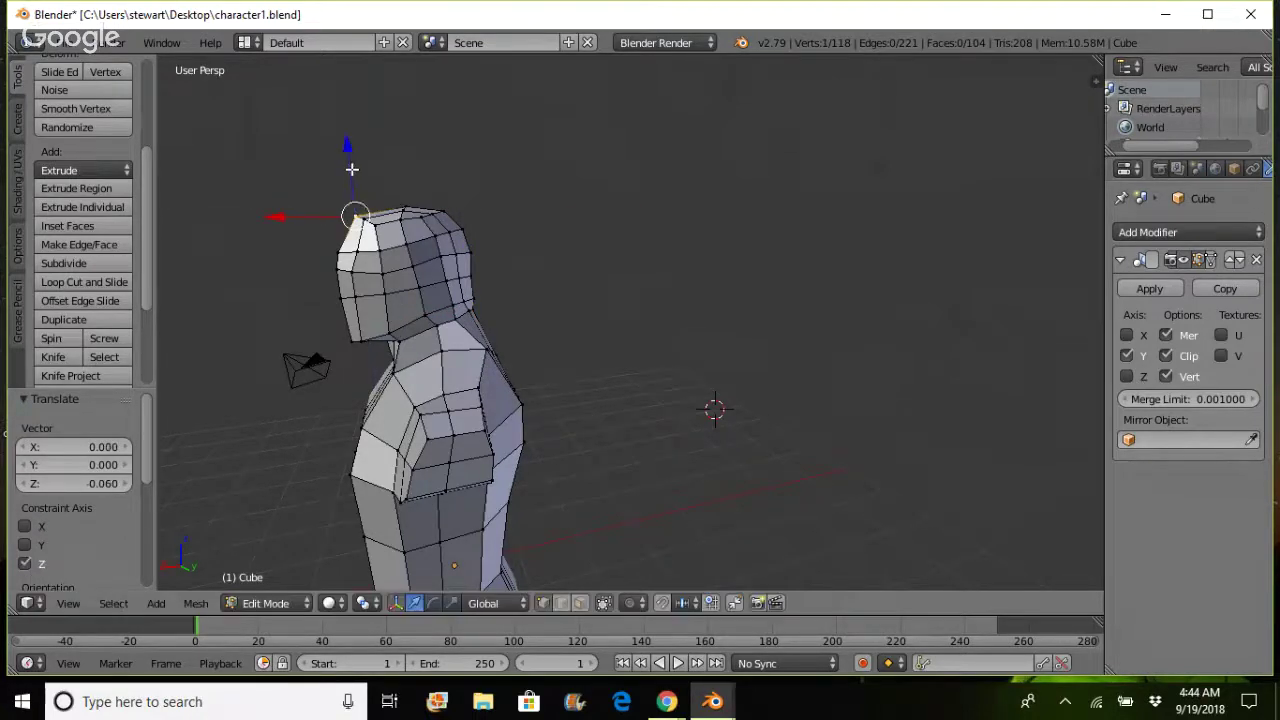
- Move the forehead vertex beside the front centre, just above the brow row, about 0.064 forward along X
right_click(351, 270)
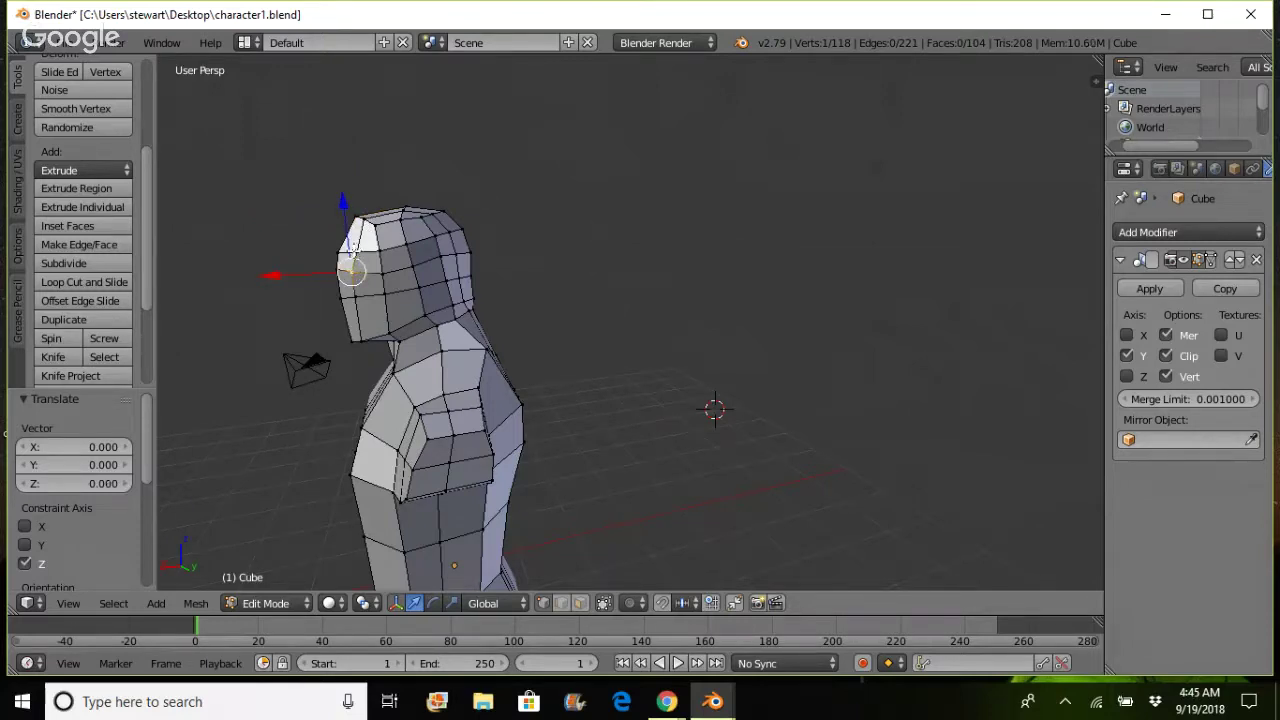
right_click(334, 250)
key("g")
key("x")
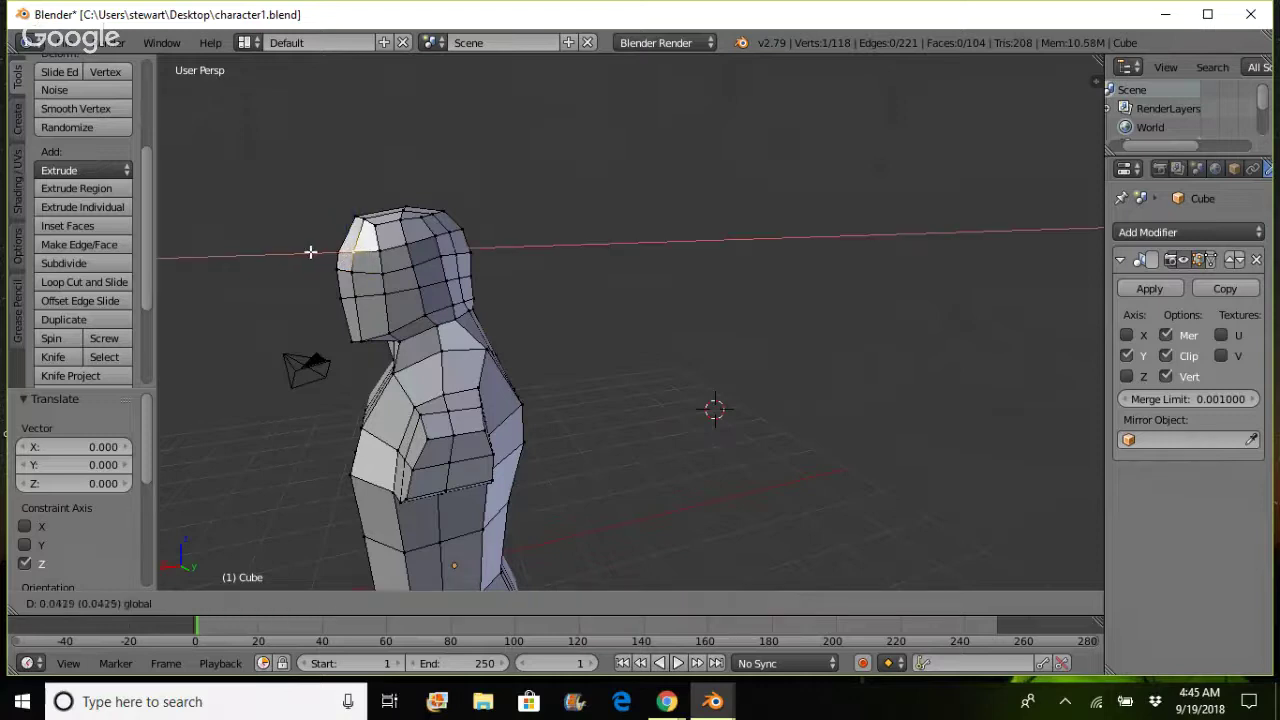
left_click(309, 251)
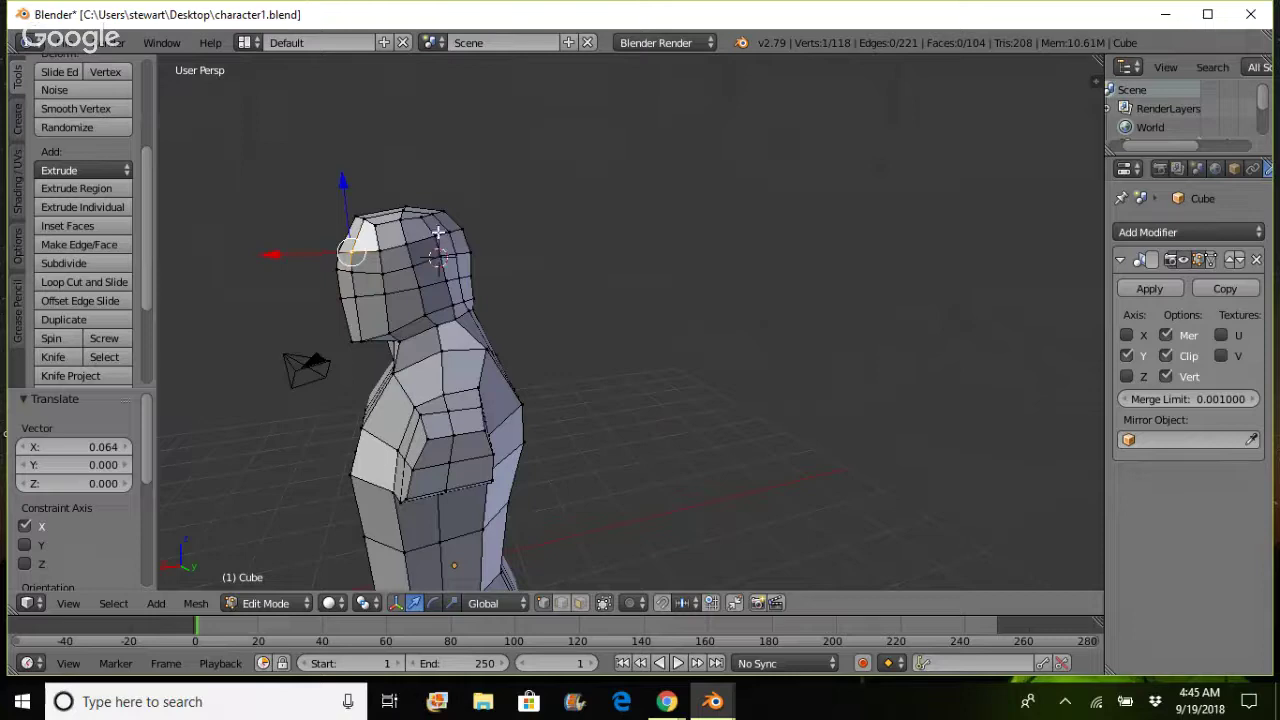
- View the character from the front and save the changes to character1.blend
left_click(689, 448)
middle_click_drag(680, 397, 783, 379)
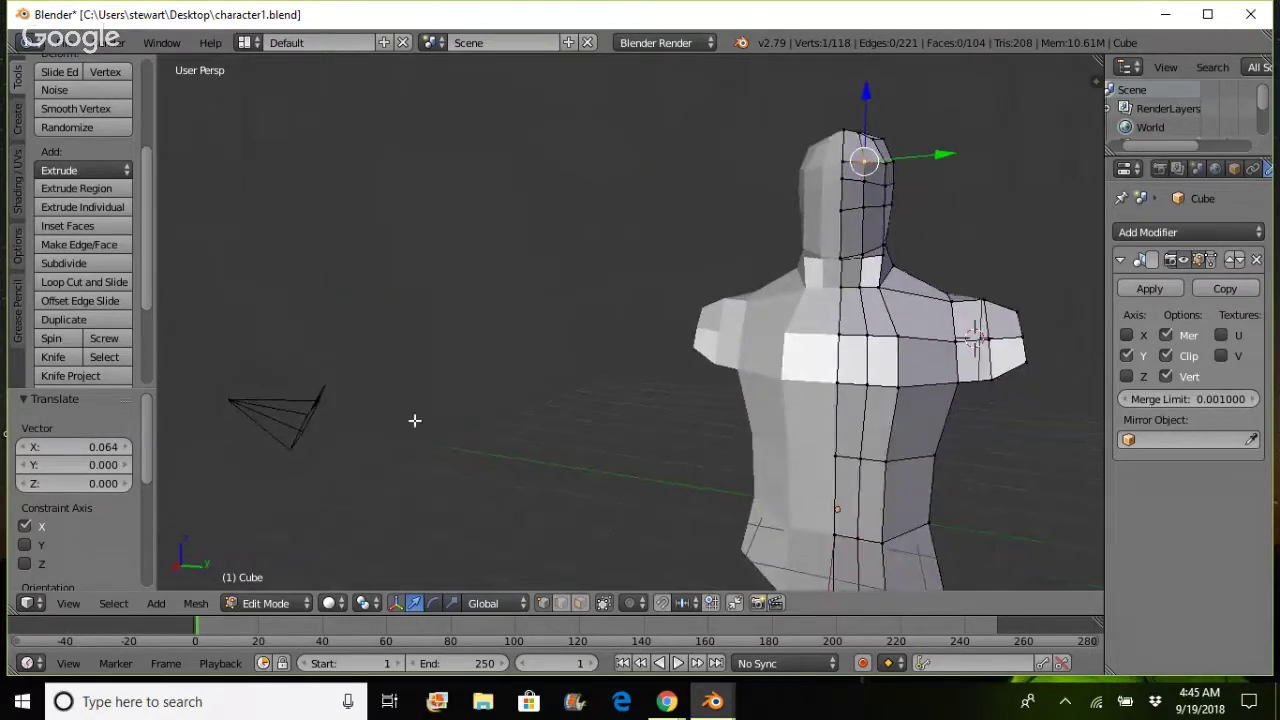
left_click(70, 48)
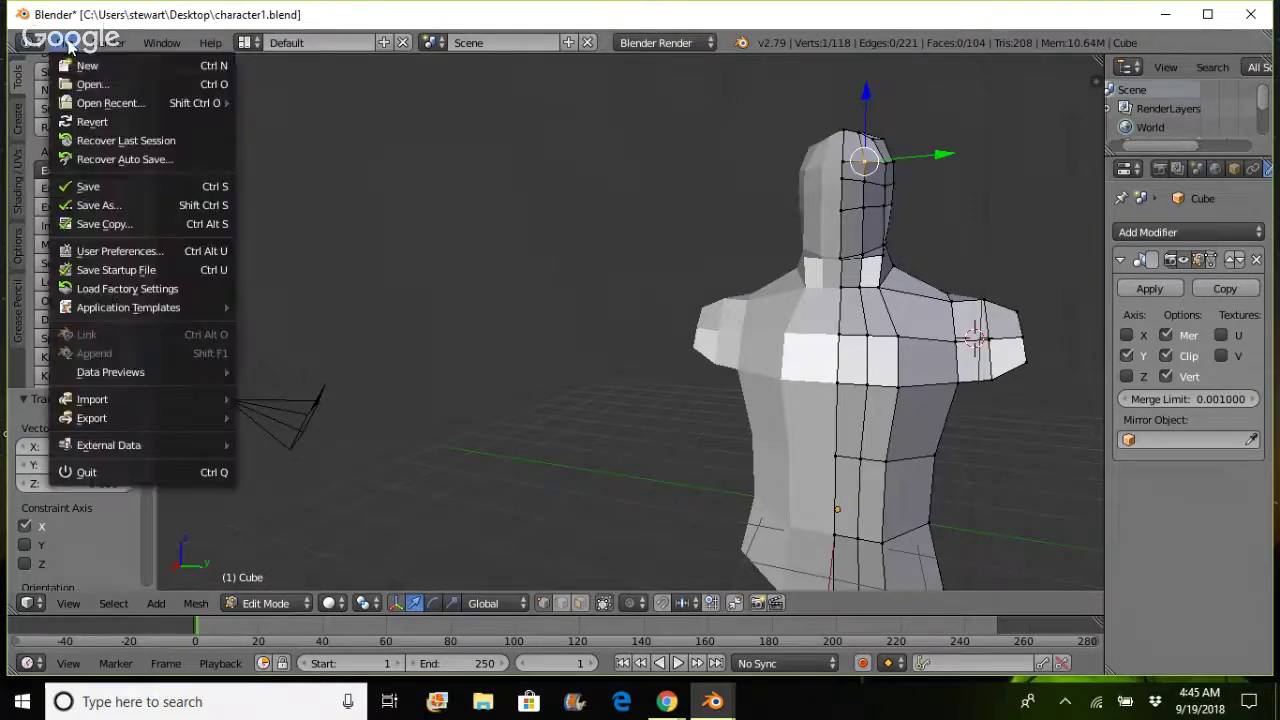
left_click(88, 186)
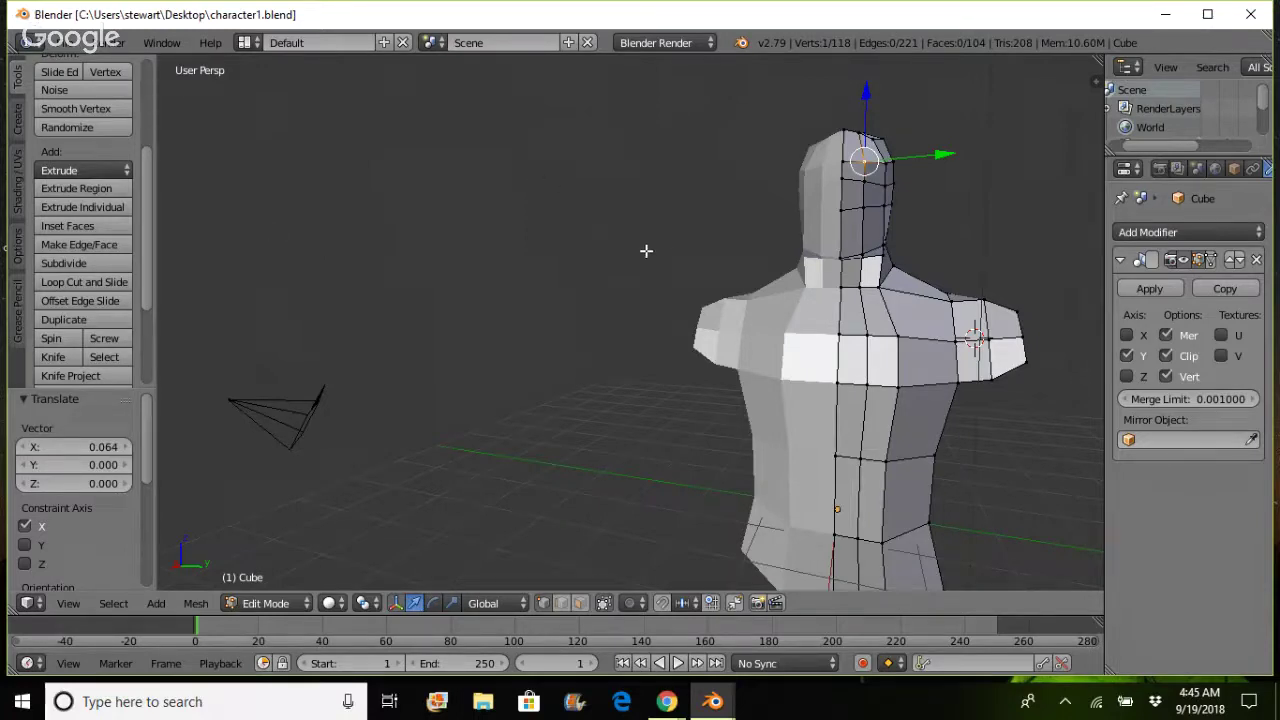
- Raise the centre upper-back vertex at the base of the neck about 0.241 along Z
scroll(646, 251, "down", 4)
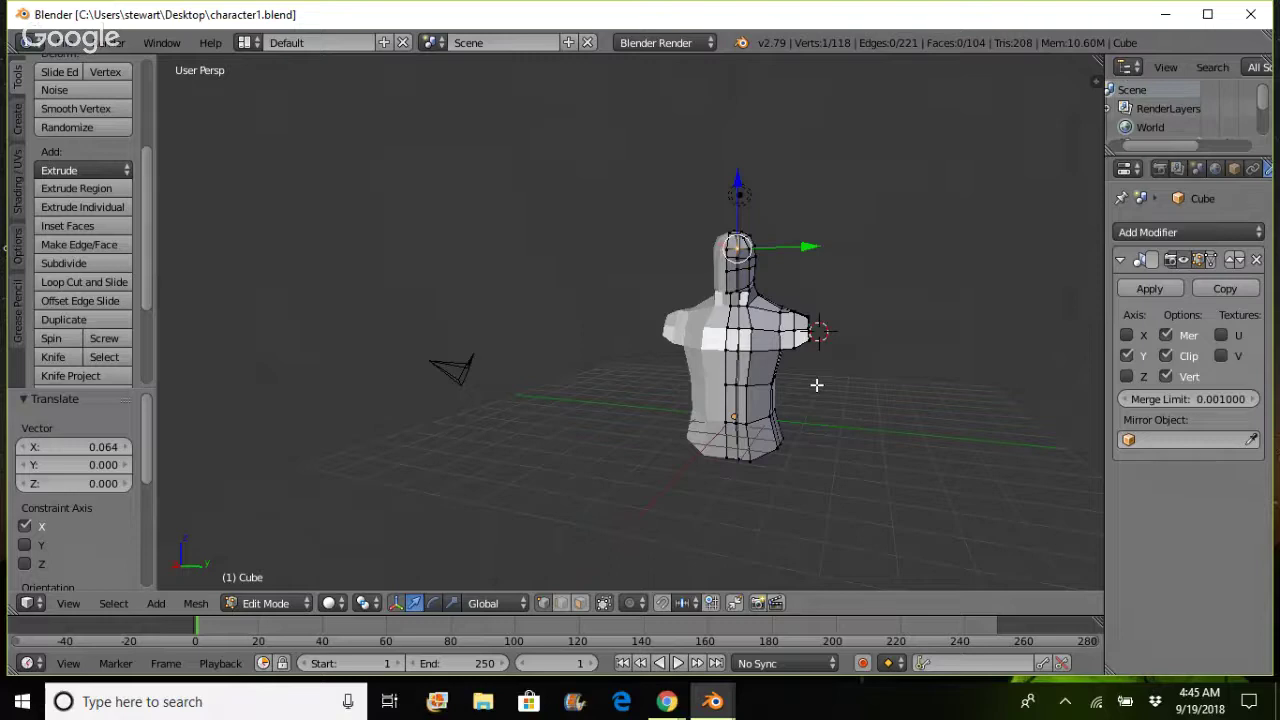
middle_click_drag(820, 383, 538, 338)
right_click(538, 334)
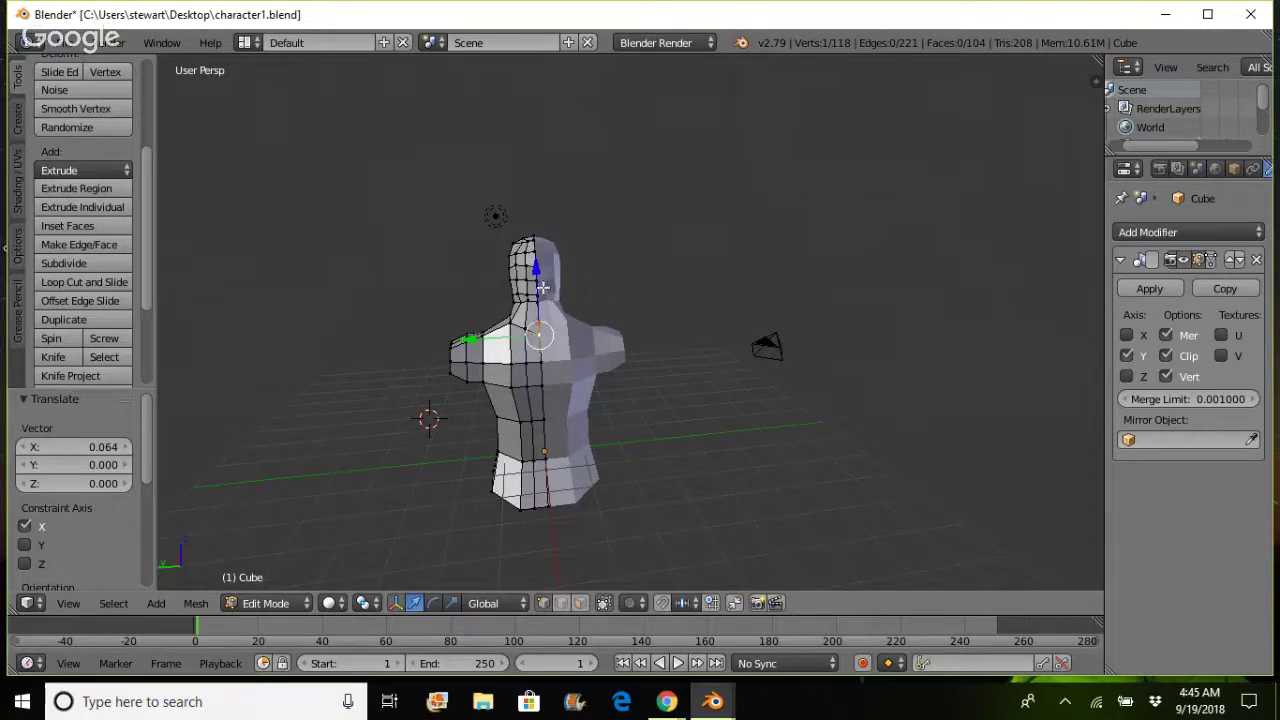
mouse_move(536, 277)
left_mouse_down()
mouse_move(536, 256)
mouse_move(523, 296)
mouse_move(524, 284)
left_mouse_up()
- Move the rear vertex at the neck base about 0.085 forward along X and the shoulder-blade vertex below it about 0.084 forward
right_click(523, 325)
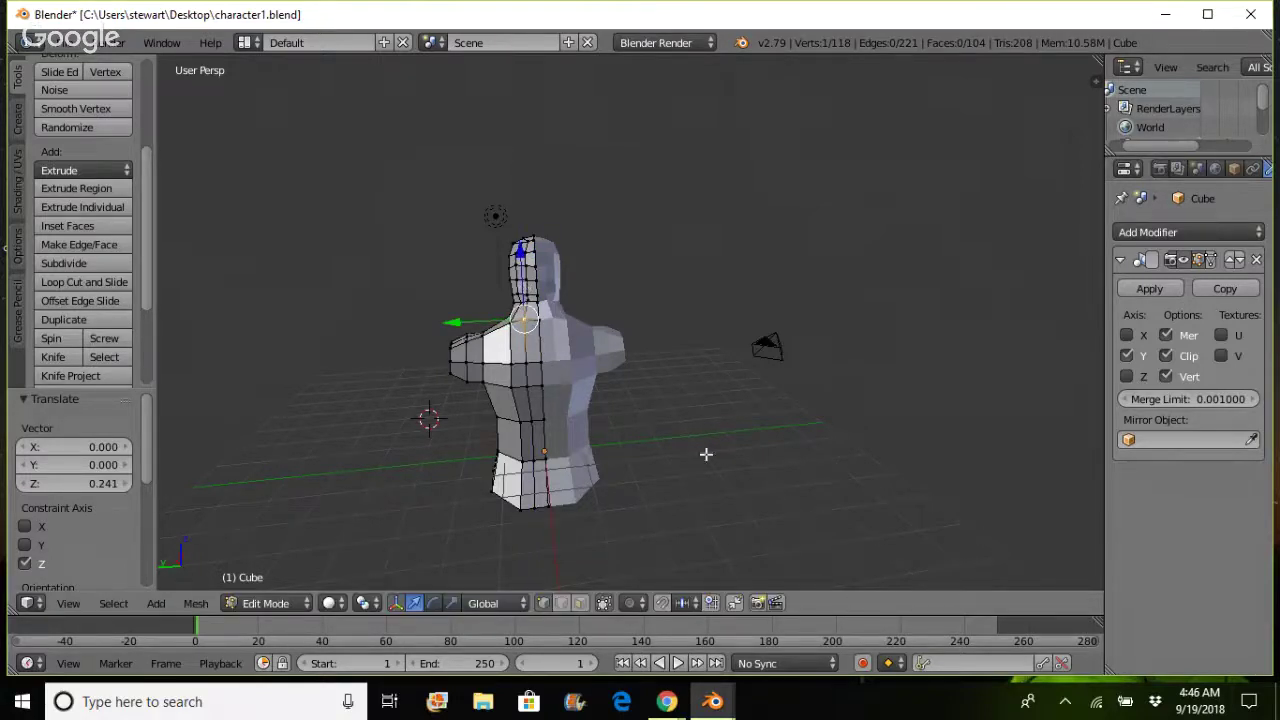
middle_click_drag(737, 451, 900, 439)
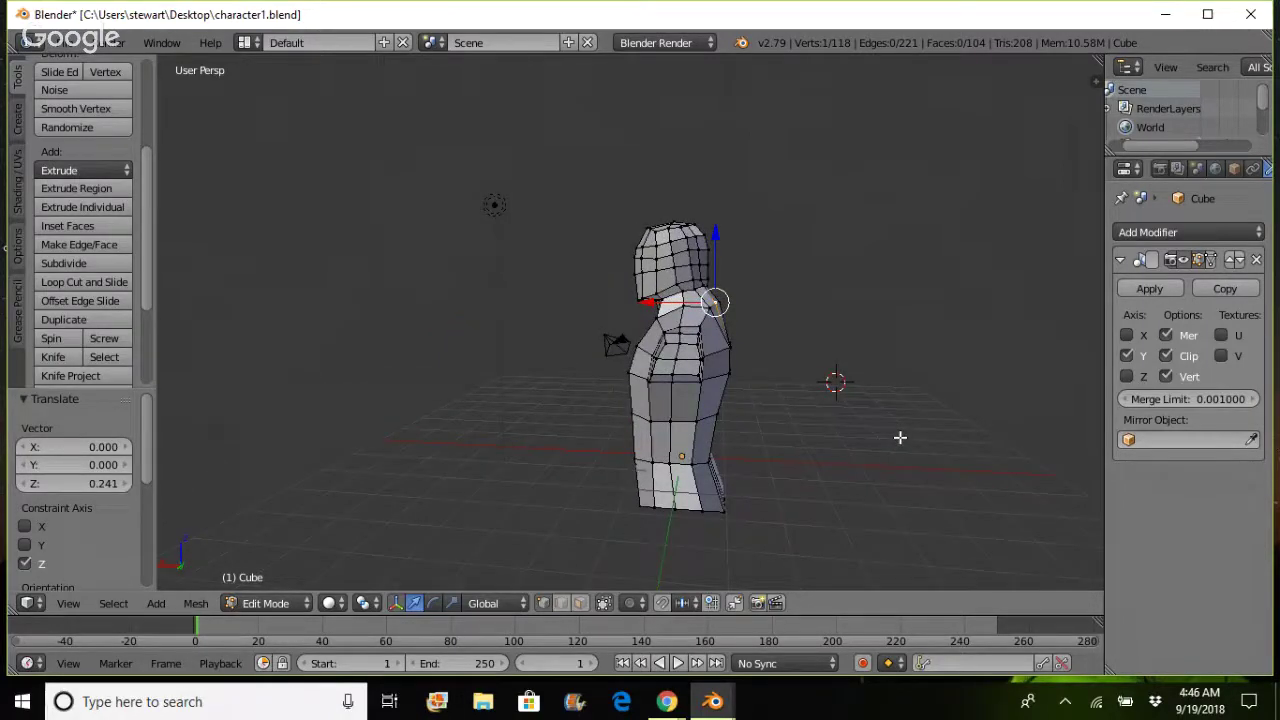
scroll(900, 437, "up", 3)
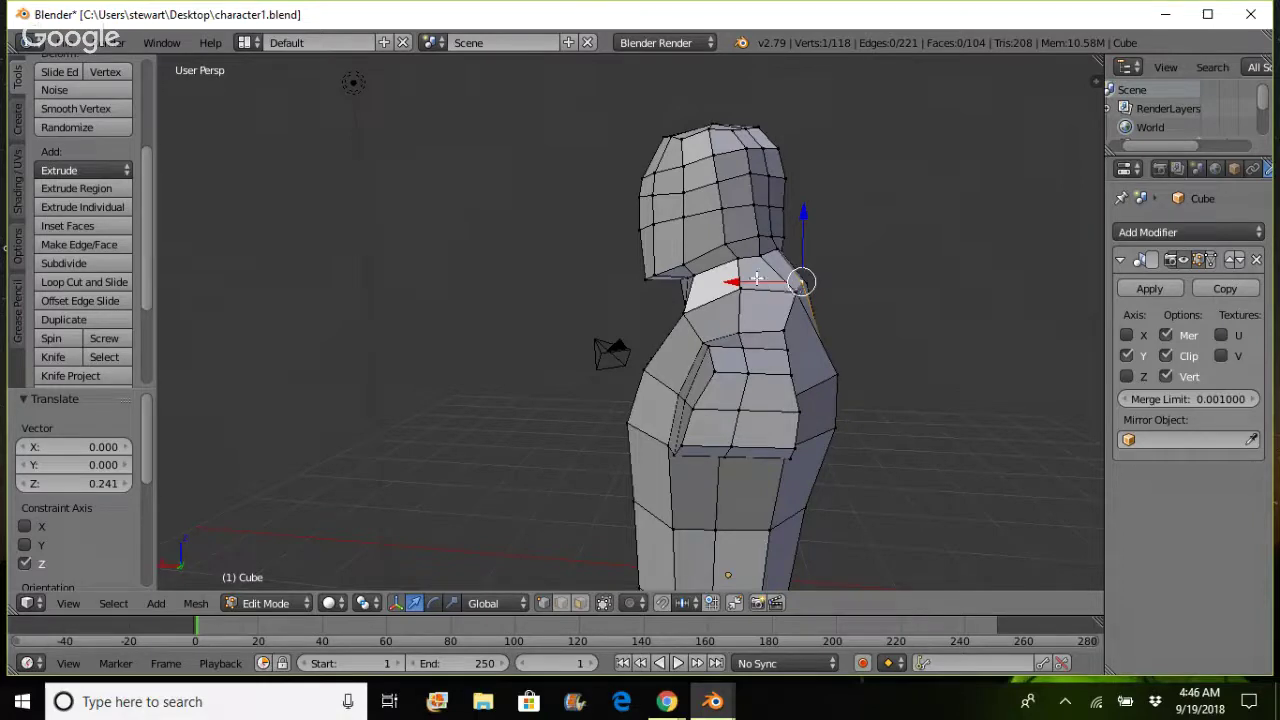
left_click_drag(757, 279, 750, 293)
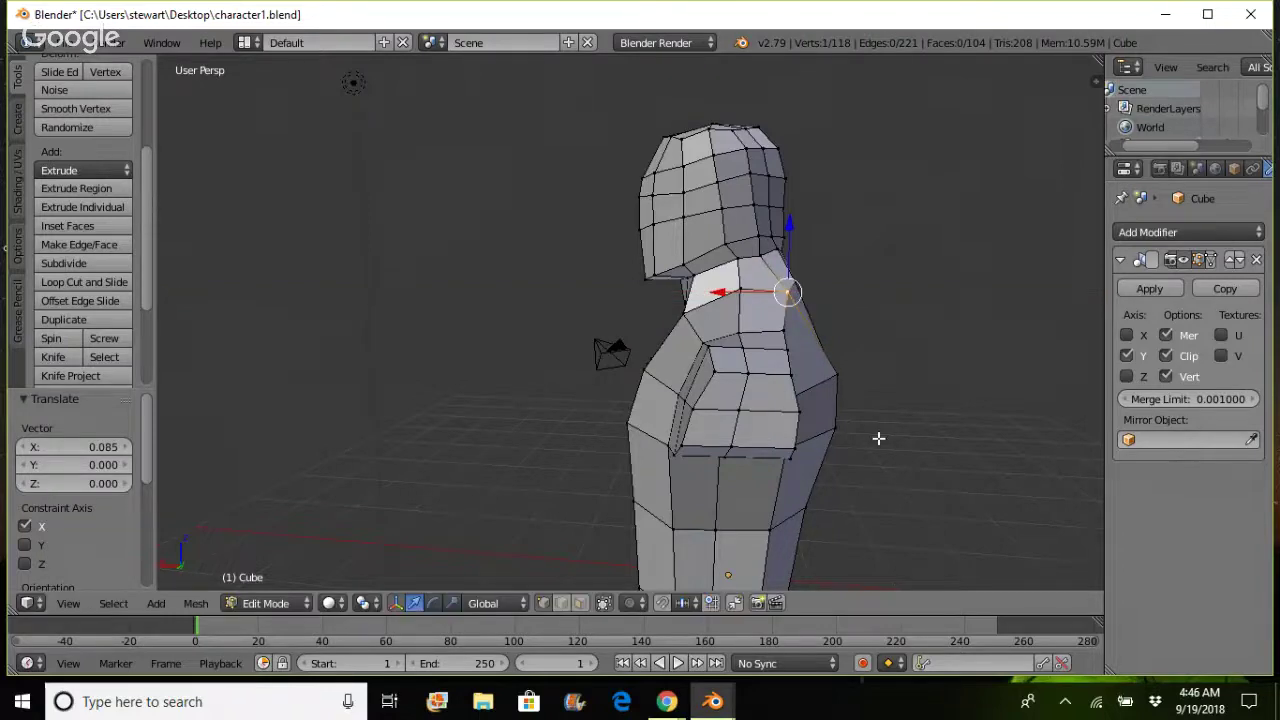
right_click(832, 374)
left_click_drag(801, 375, 791, 374)
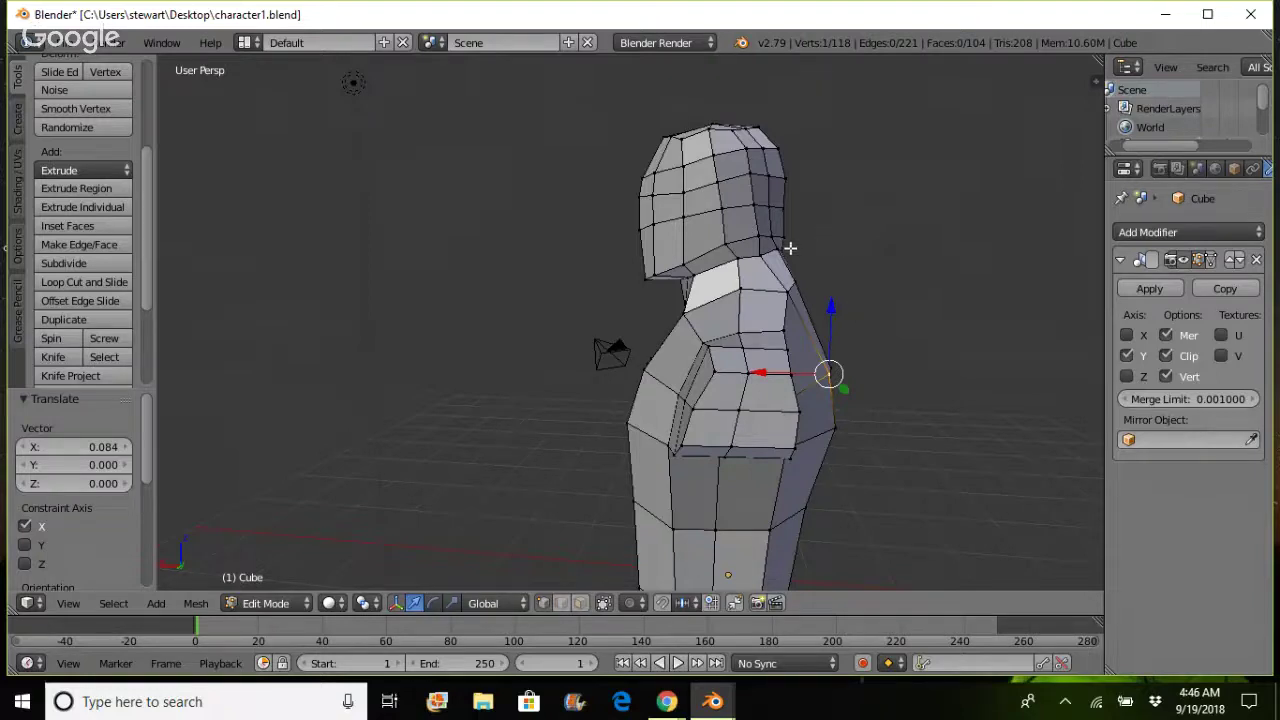
- Move the middle vertex on the back of the head about 0.104 backward along X
right_click(783, 206)
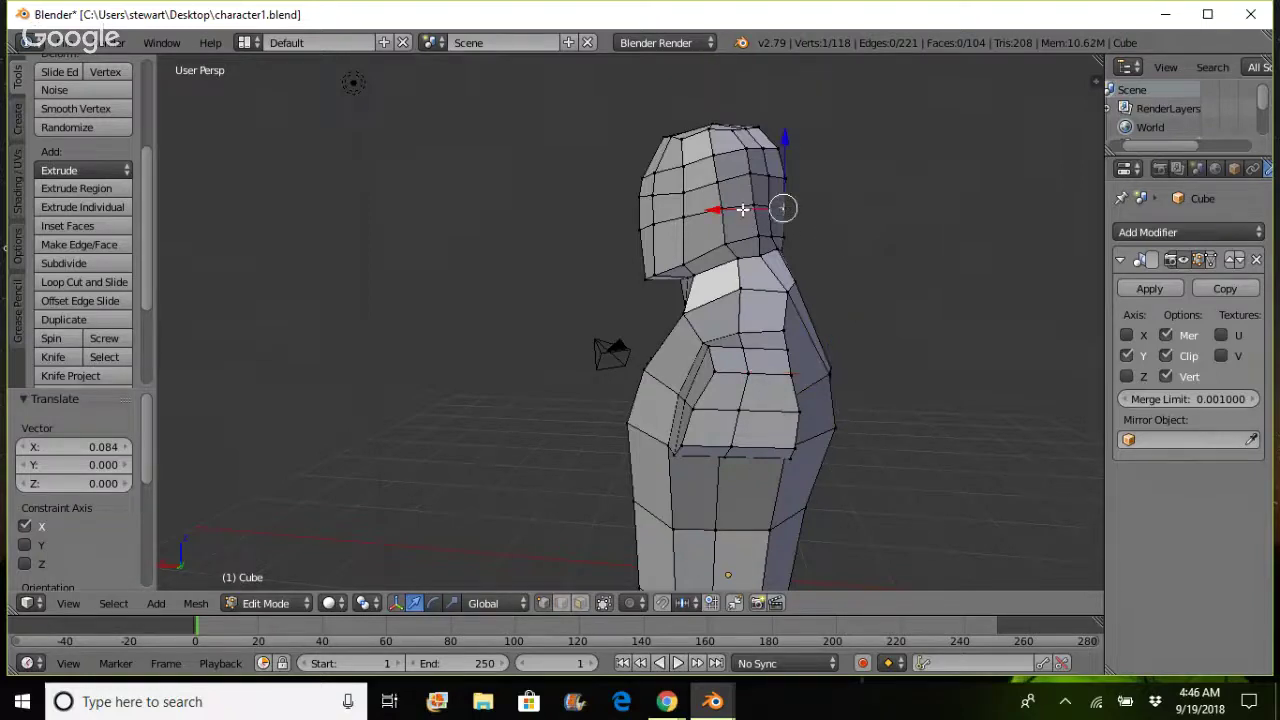
key("g")
key("x")
left_click(785, 206)
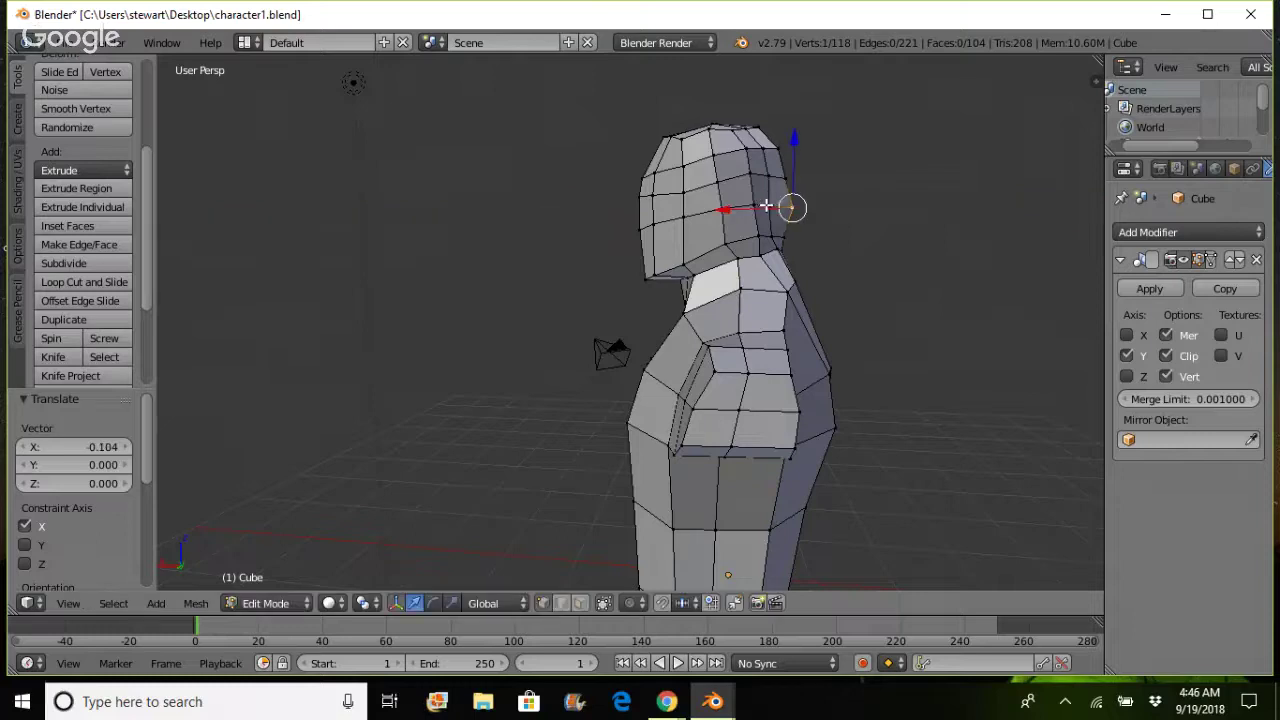
- Move the next vertex up on the back of the head about 0.071 backward along X and raise the side-of-head vertex about 0.050 along Z
left_click_drag(719, 206, 725, 176)
right_click(785, 178)
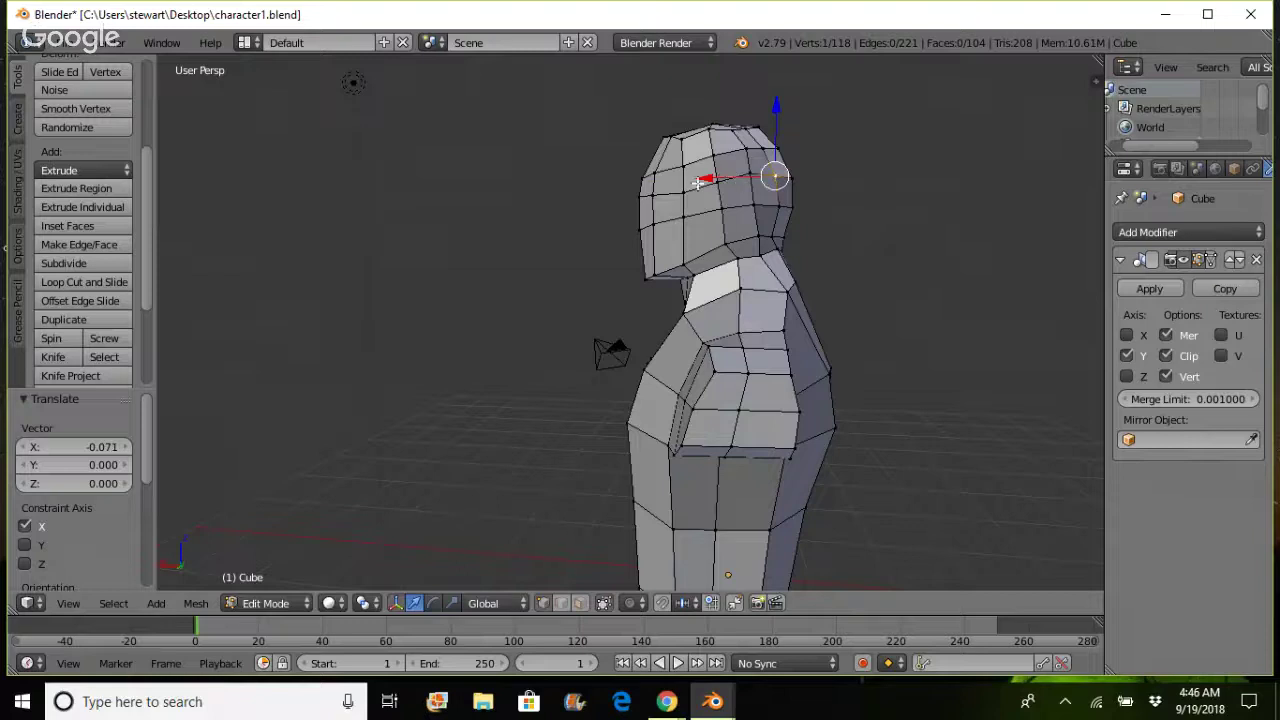
right_click(684, 191)
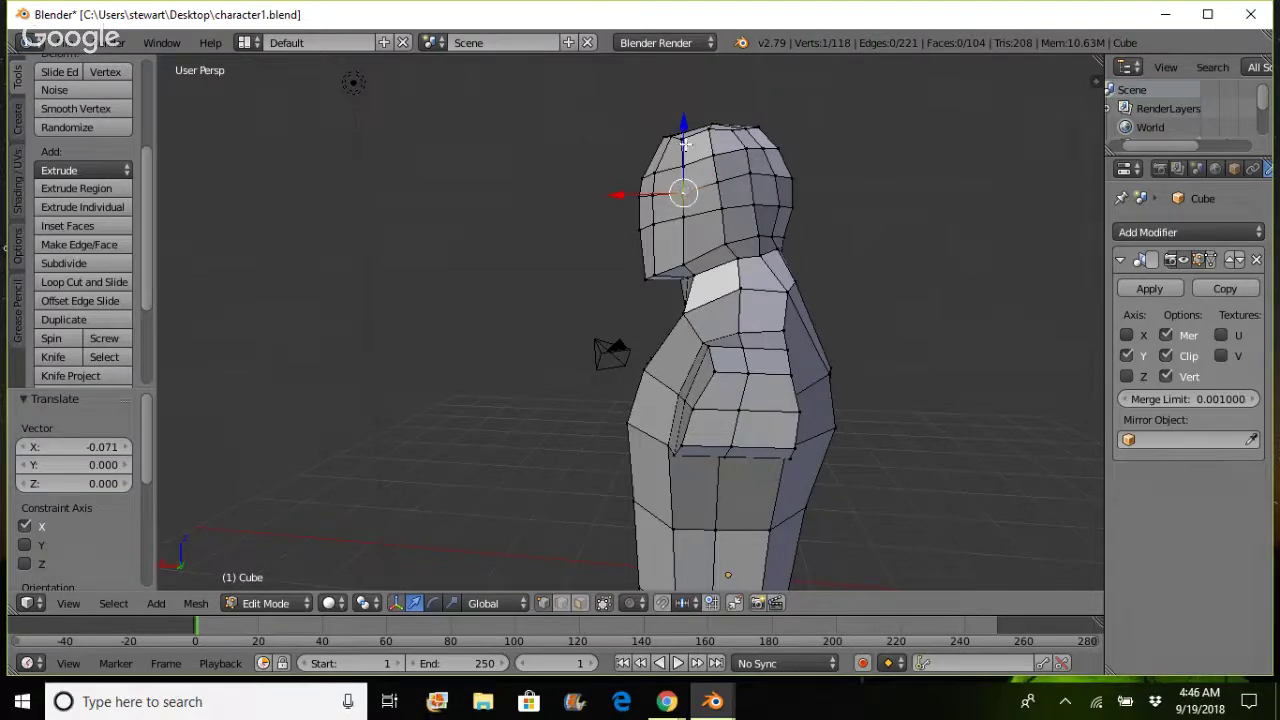
left_click_drag(685, 145, 684, 140)
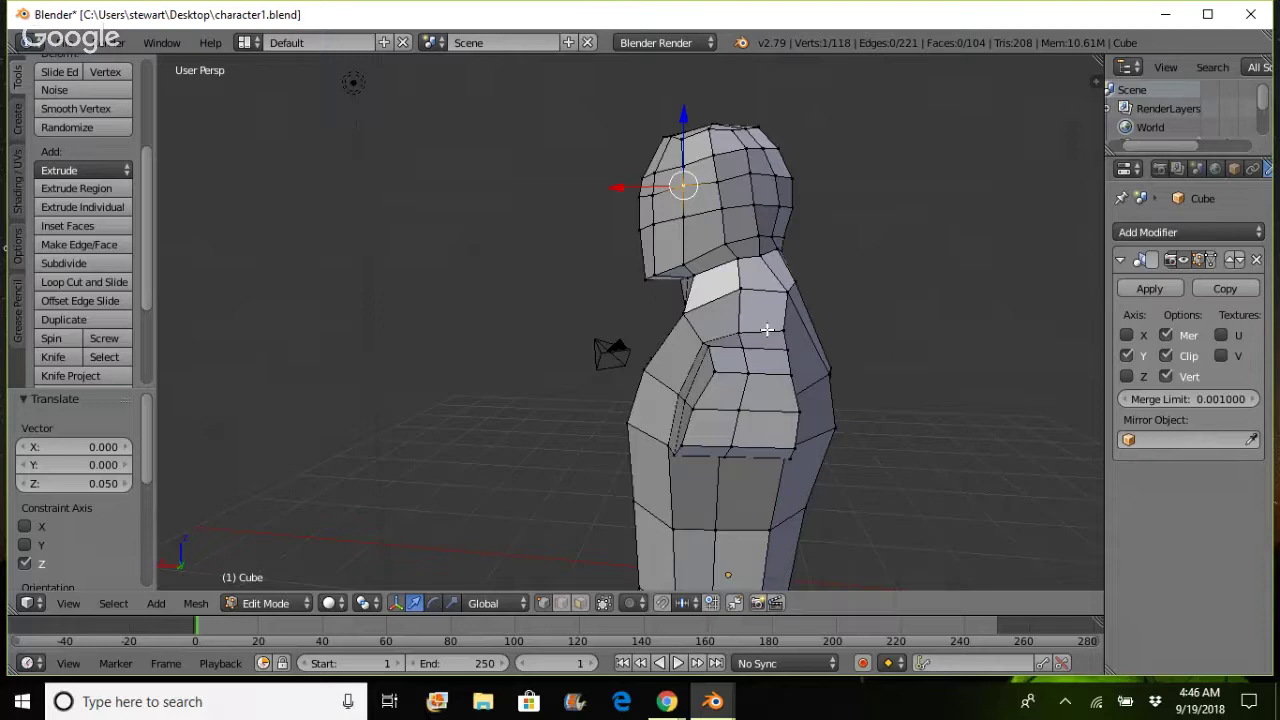
- Use face selection to pick the neck-side faces and the jaw-side face, then switch to edge selection
left_click(581, 603)
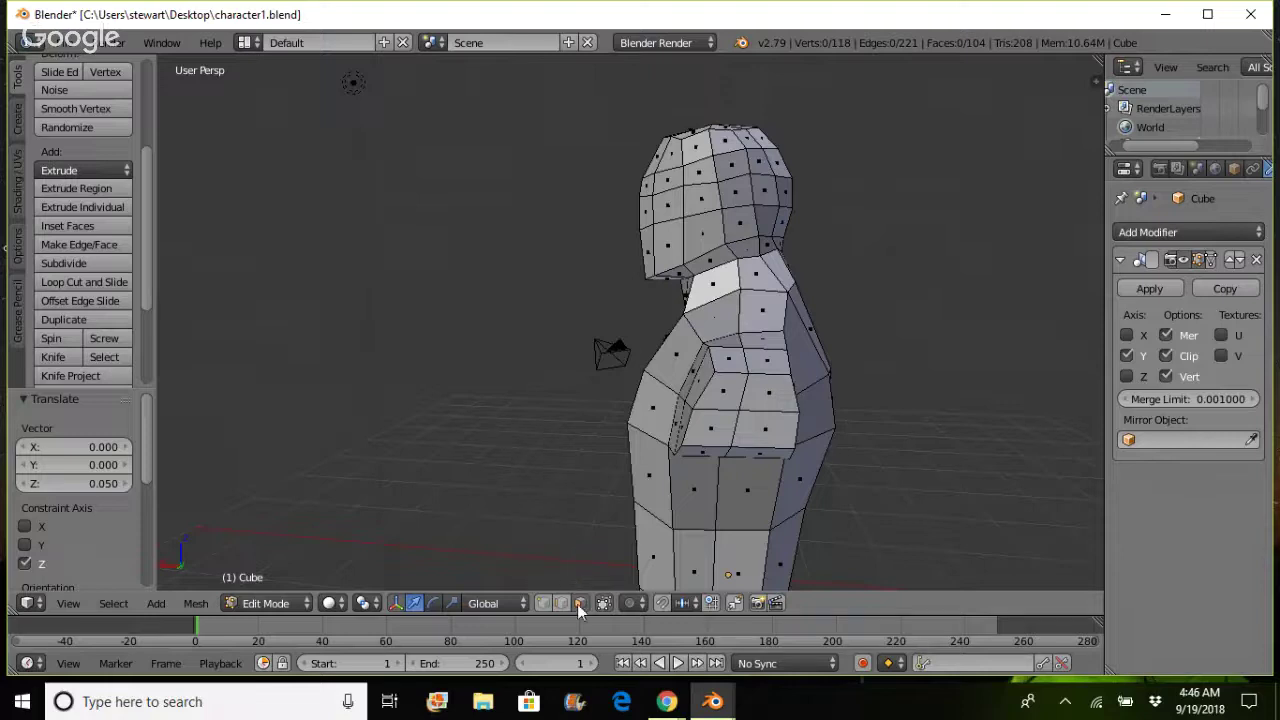
right_click(710, 326)
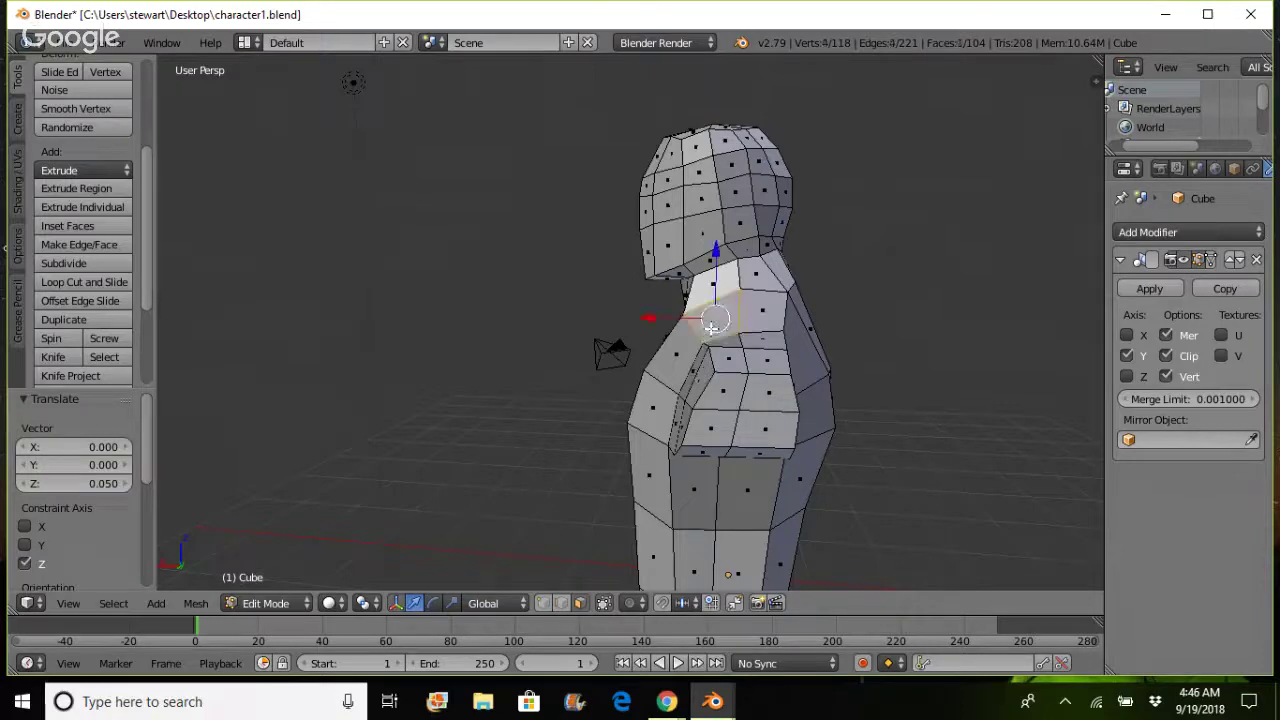
right_click(768, 308)
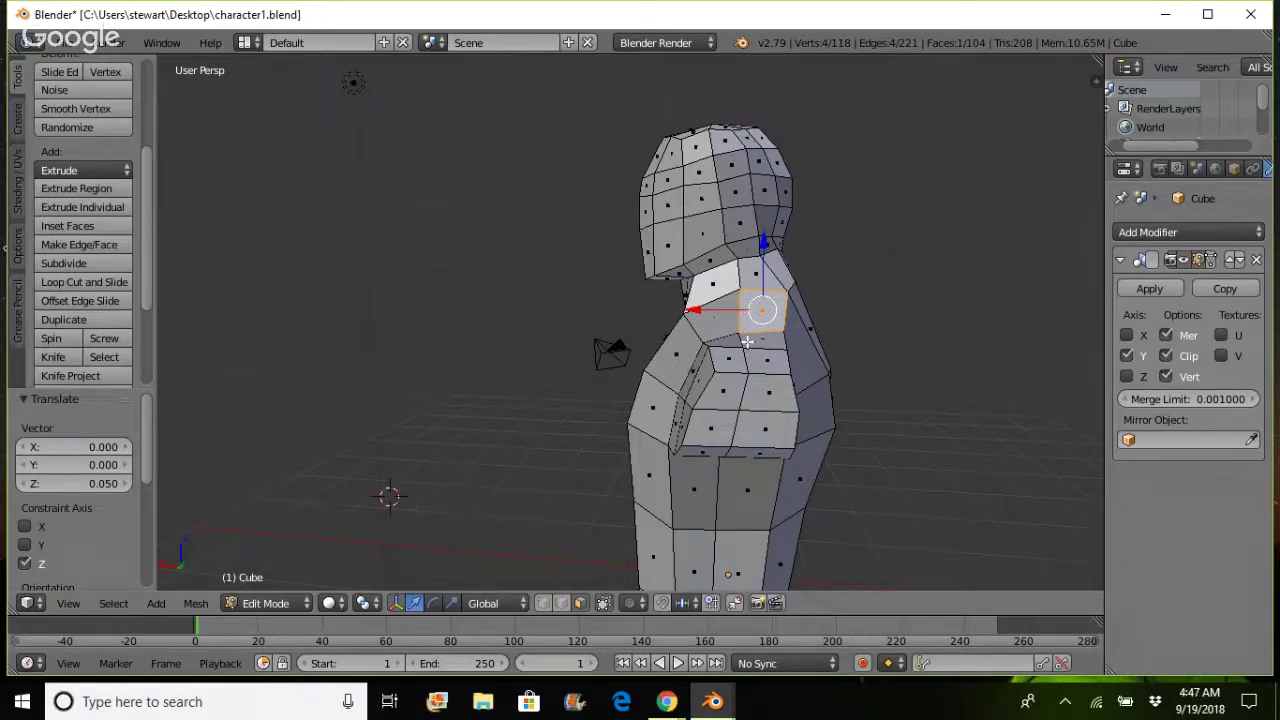
right_click(692, 243)
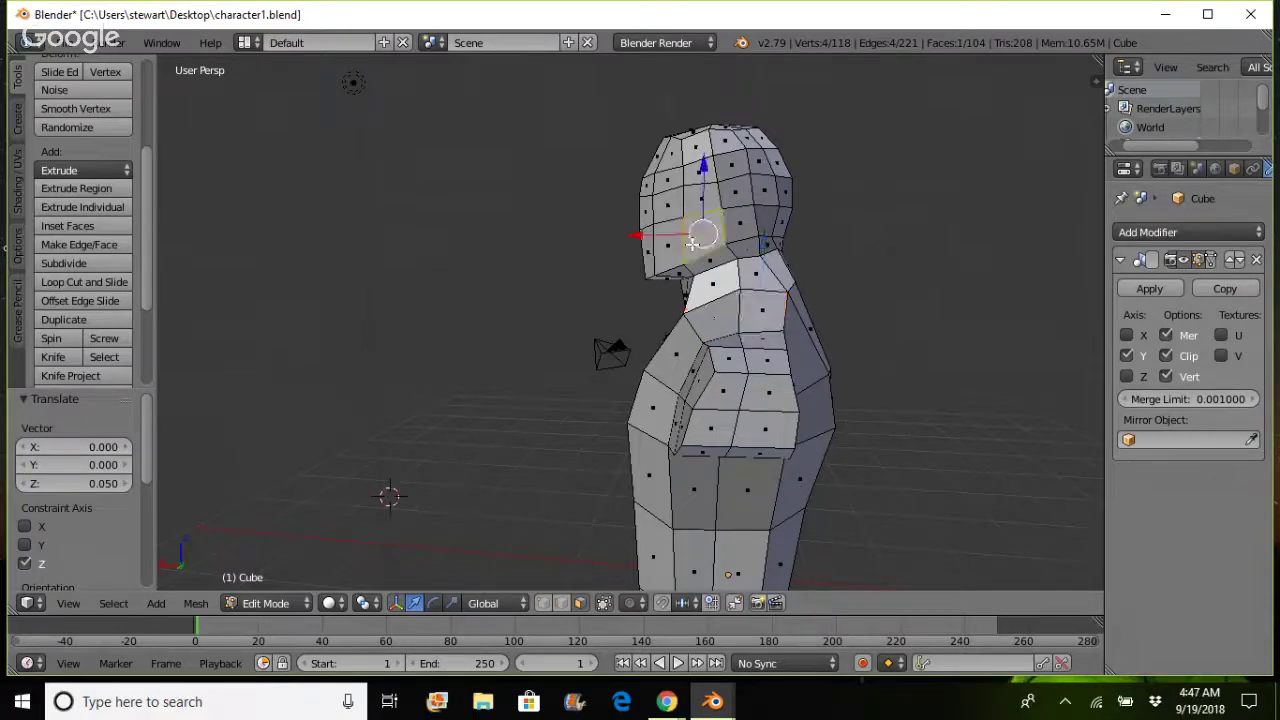
left_click(561, 603)
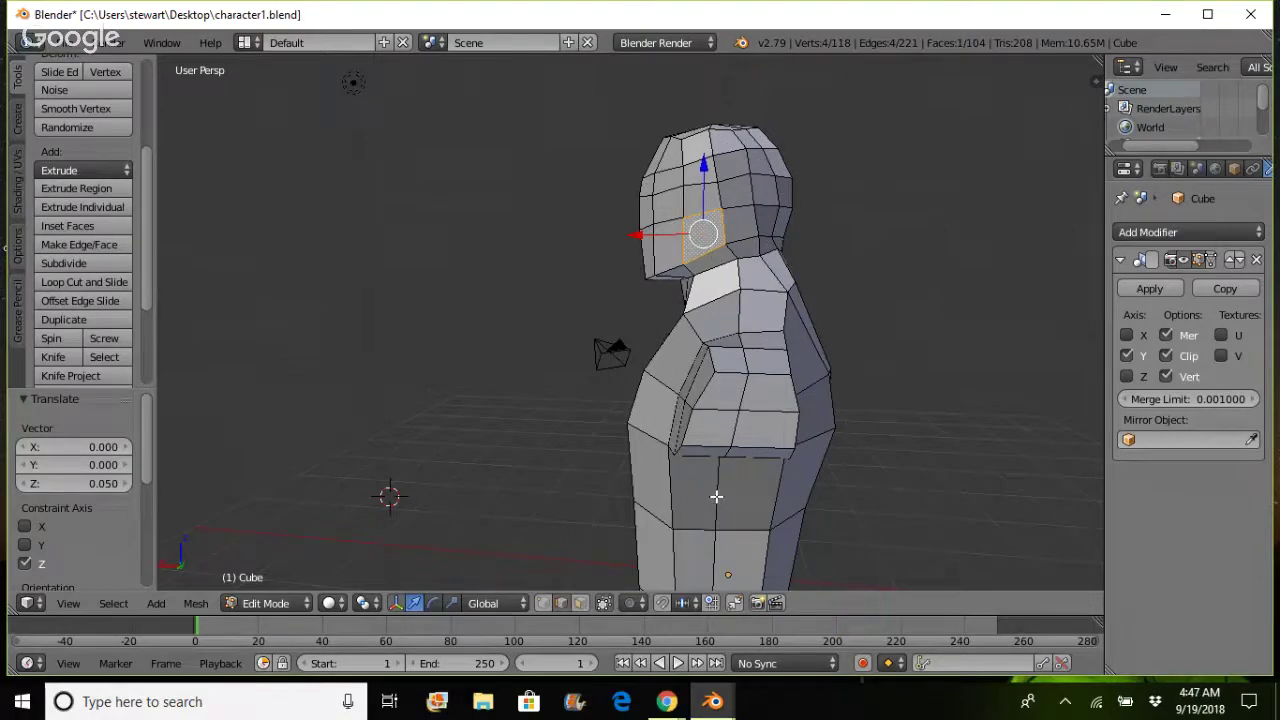
left_click(716, 496)
left_click(493, 505)
right_click(717, 483, "shift")
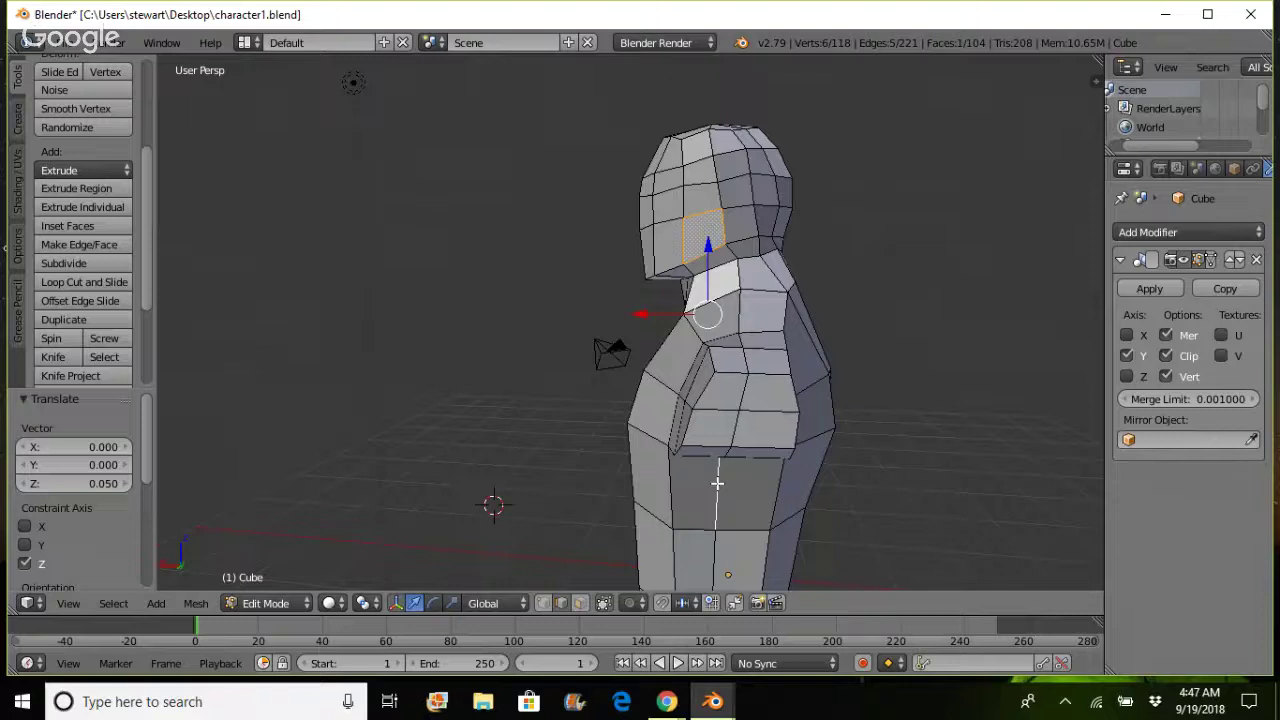
left_click(413, 449)
right_click(740, 430)
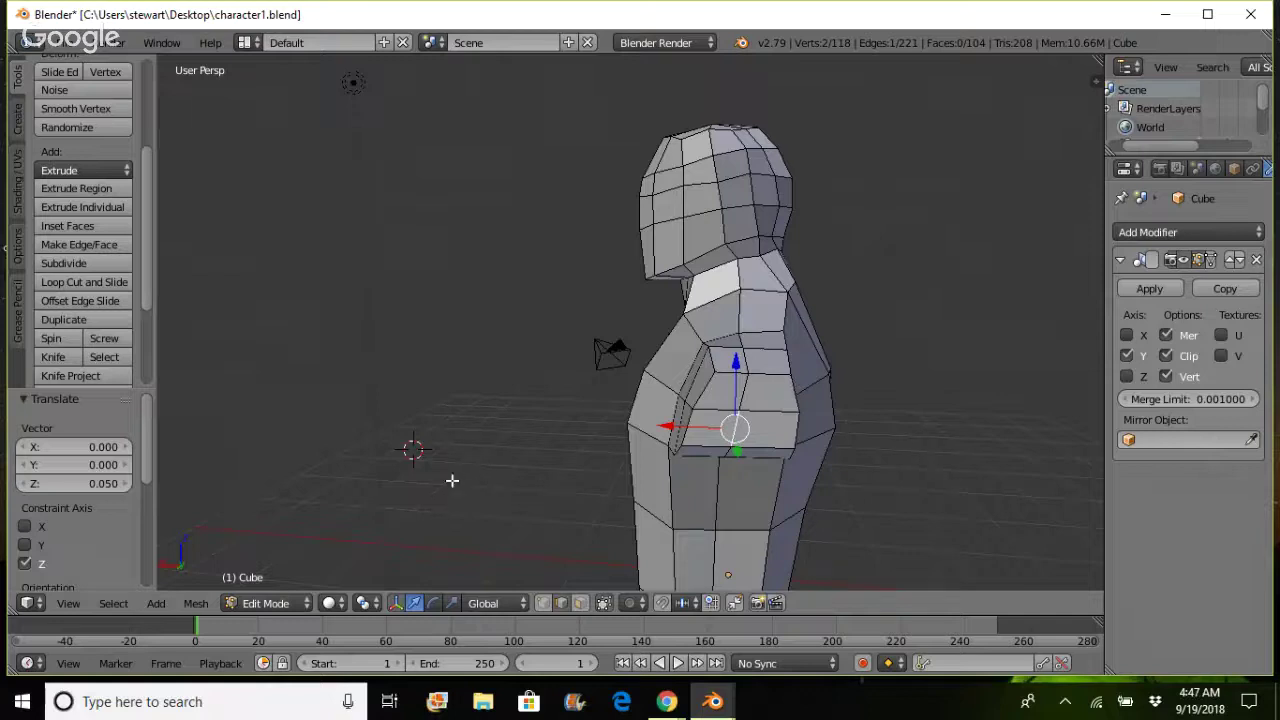
key("a")
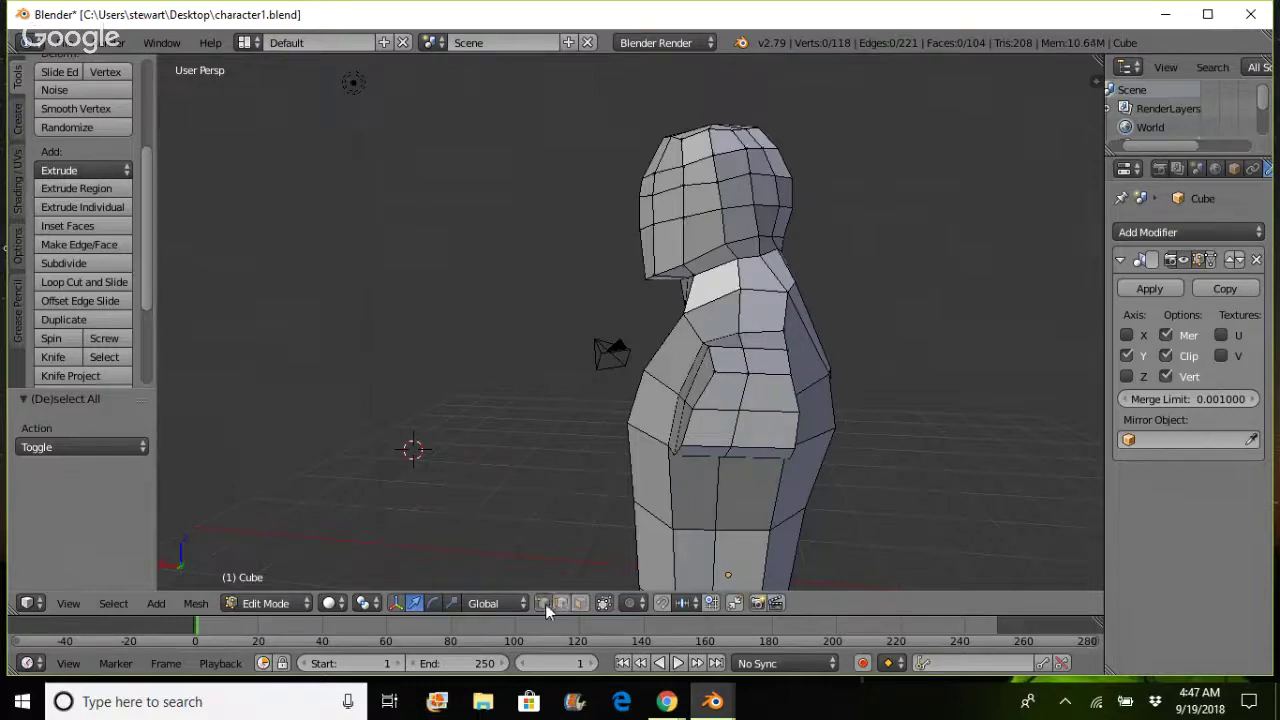
- With vertex selection, move the vertex at the lower back of the head about 0.062 backward along X
right_click(770, 235)
key("g")
key("x")
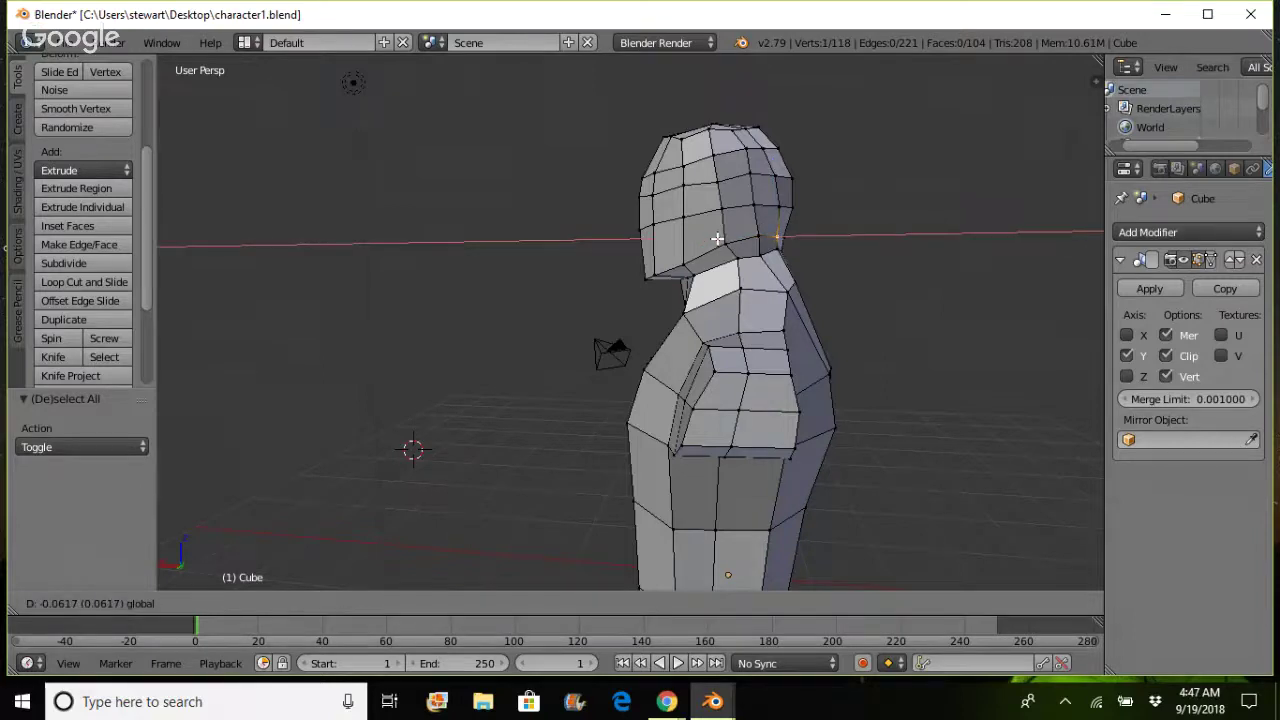
left_click(717, 239)
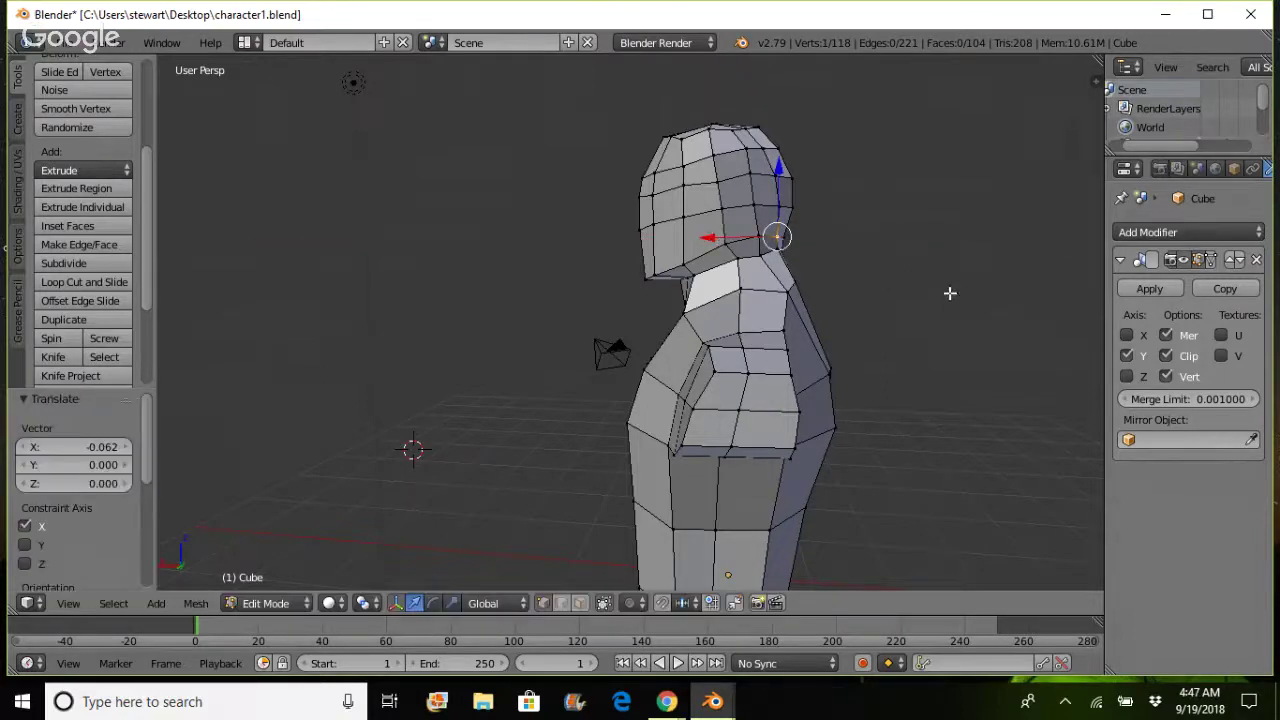
- Move the rear crown vertex outward along Y by about 0.107 and then another 0.051
middle_click_drag(1042, 331, 938, 354)
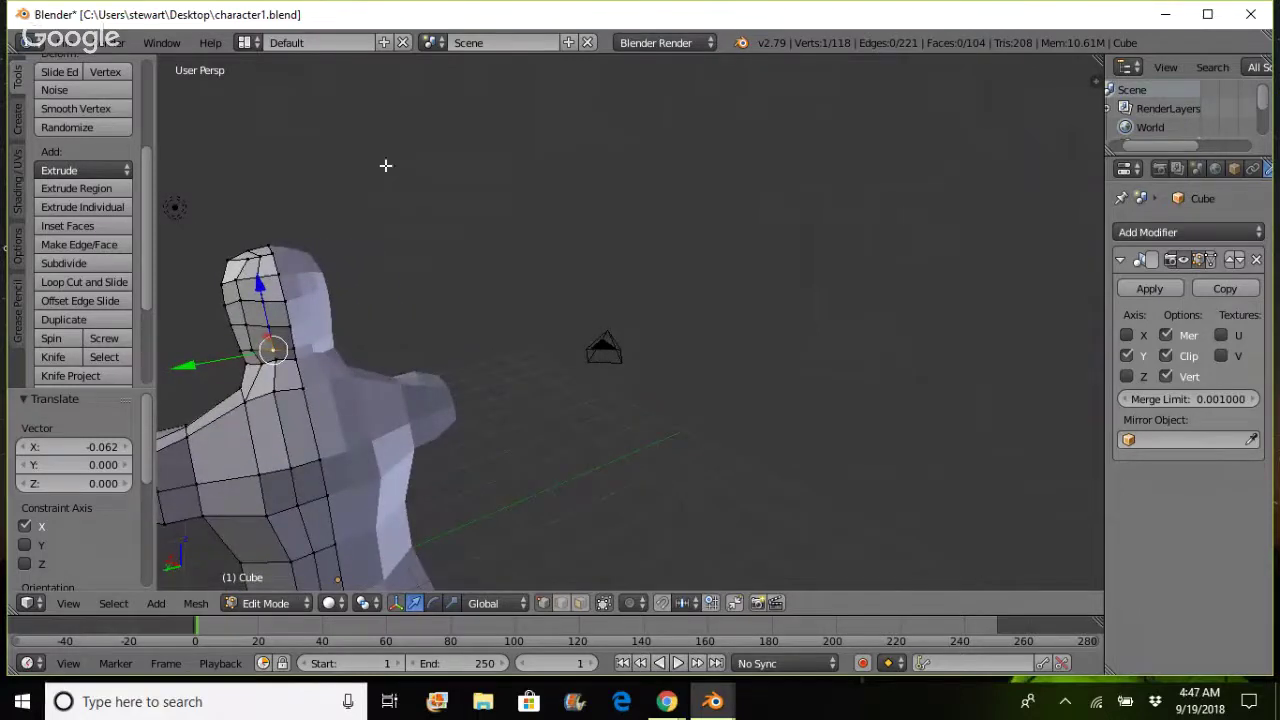
right_click(246, 258)
key("g")
key("y")
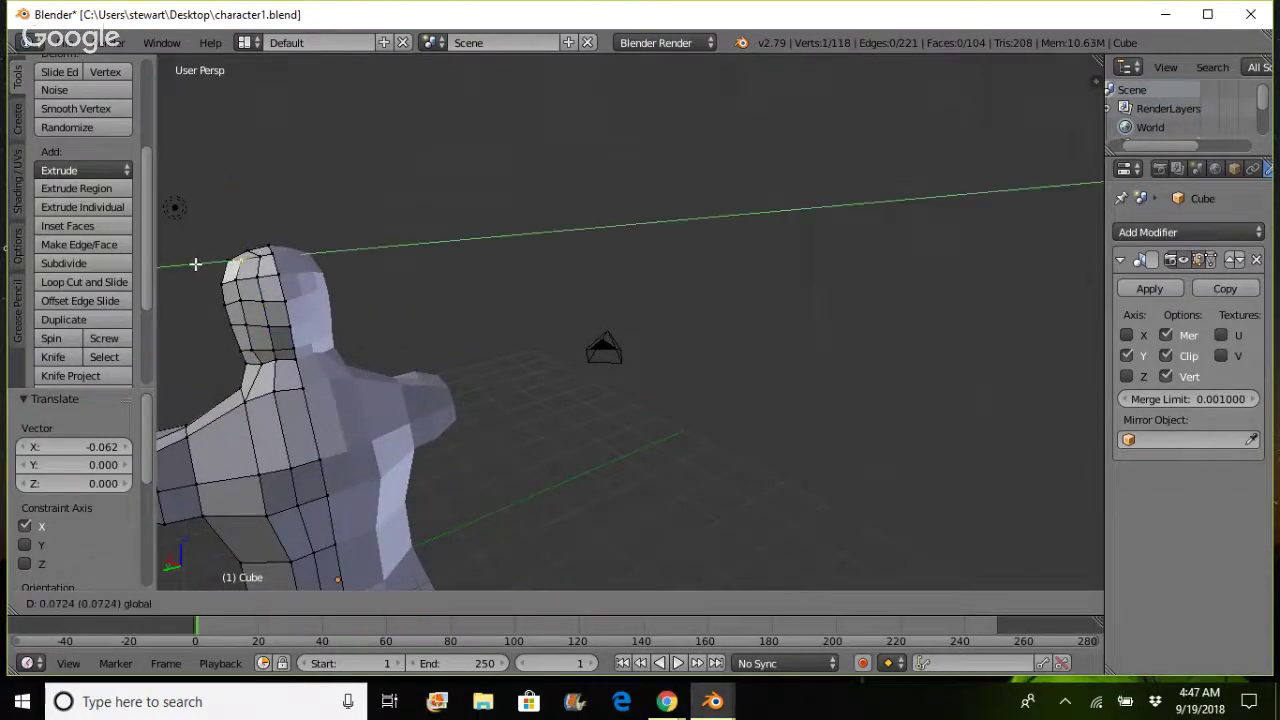
left_click(191, 265)
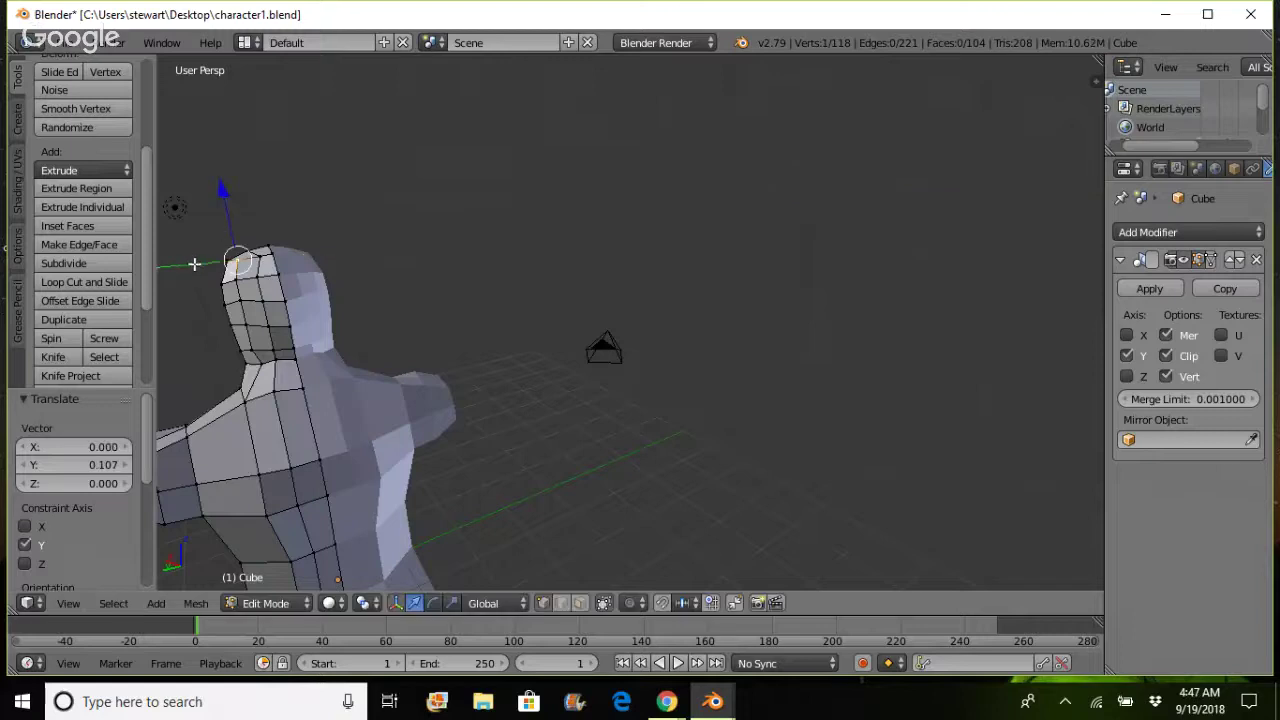
key("g")
key("y")
left_click(189, 264)
- Lower the same crown vertex about 0.049 along Z, then shift it about 0.044 outward and 0.020 back inward along Y
key("g")
key("z")
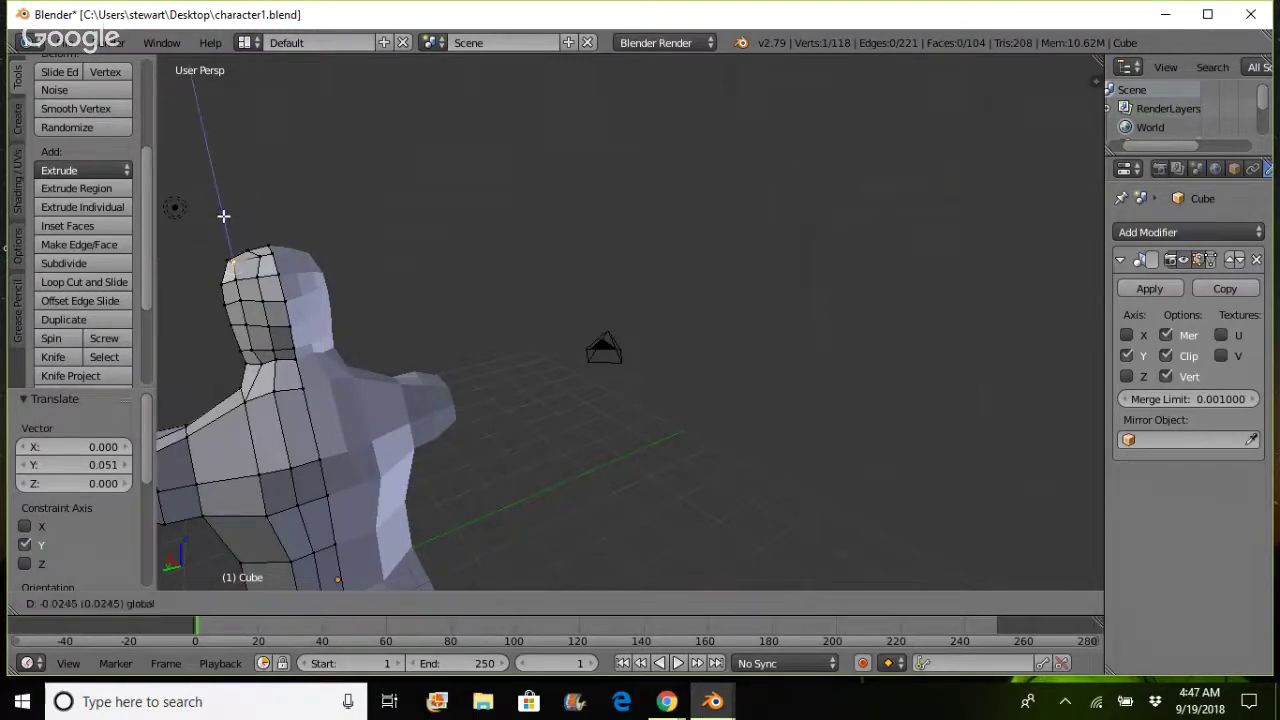
left_click(223, 216)
key("g")
key("y")
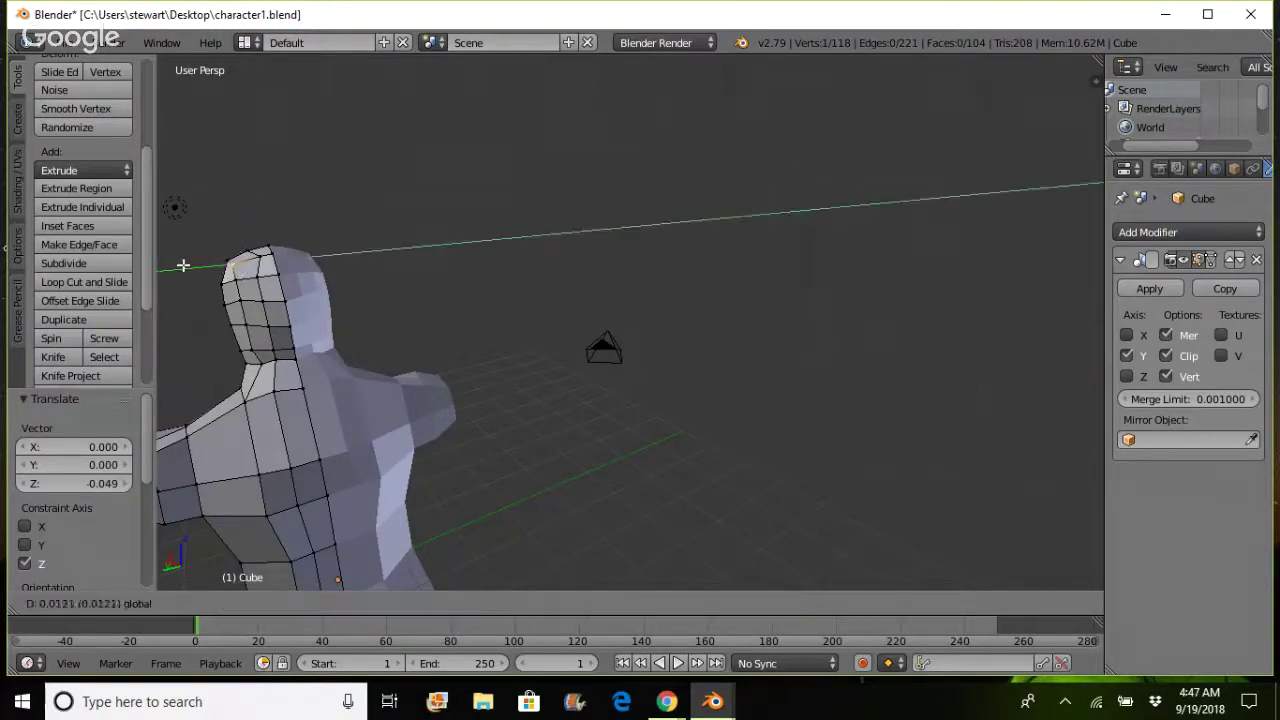
left_click(182, 266)
key("g")
key("y")
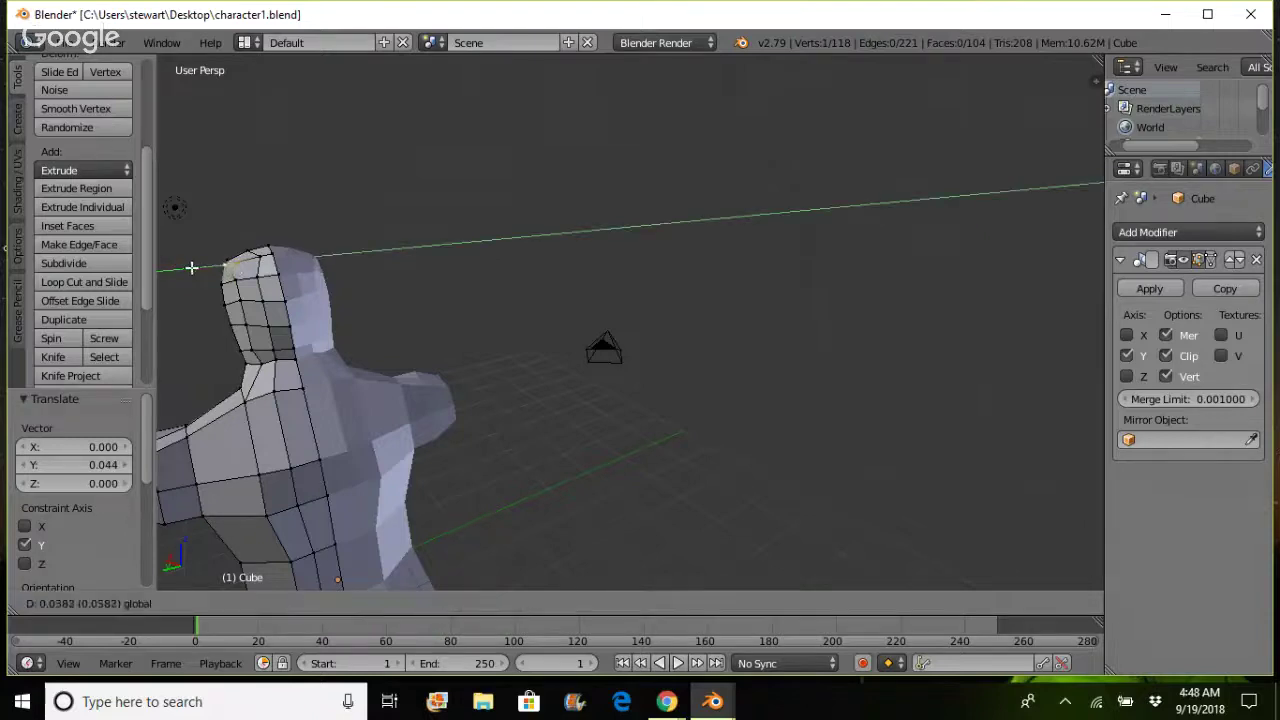
left_click(199, 266)
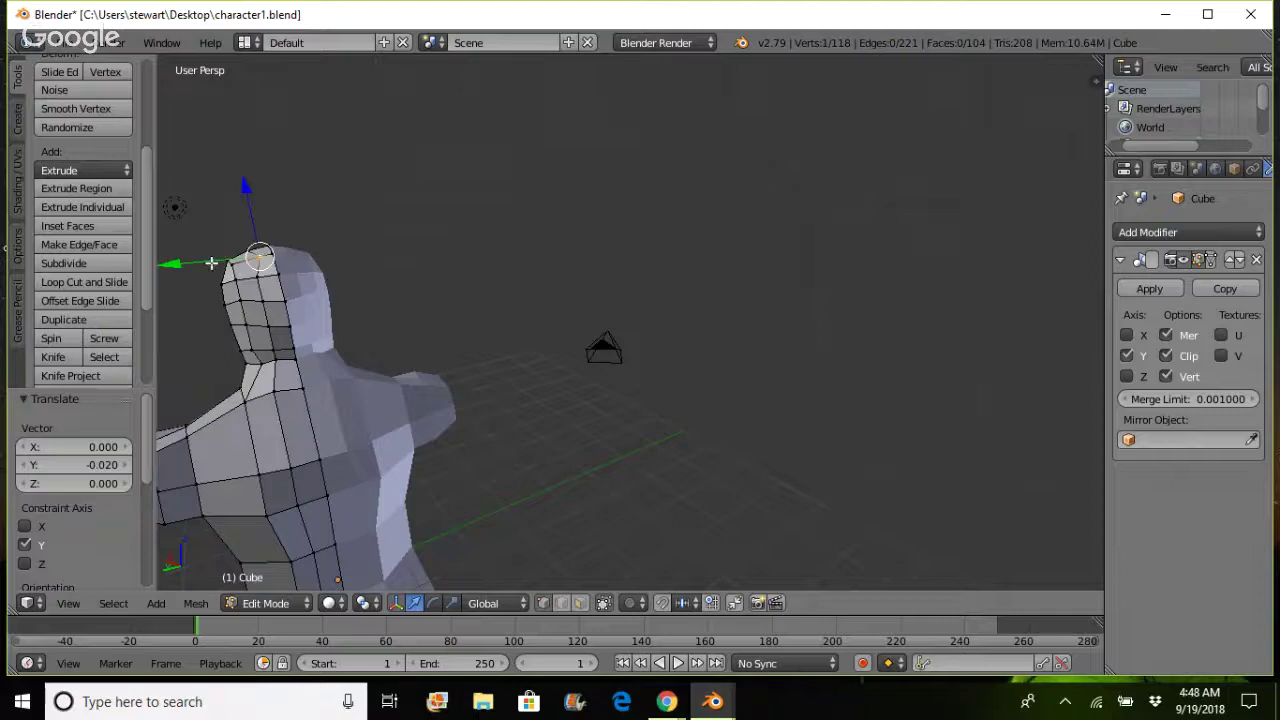
- Move the neighbouring crown vertex nearer the mirror line about 0.095 outward along Y
key("g")
key("y")
left_click(206, 264)
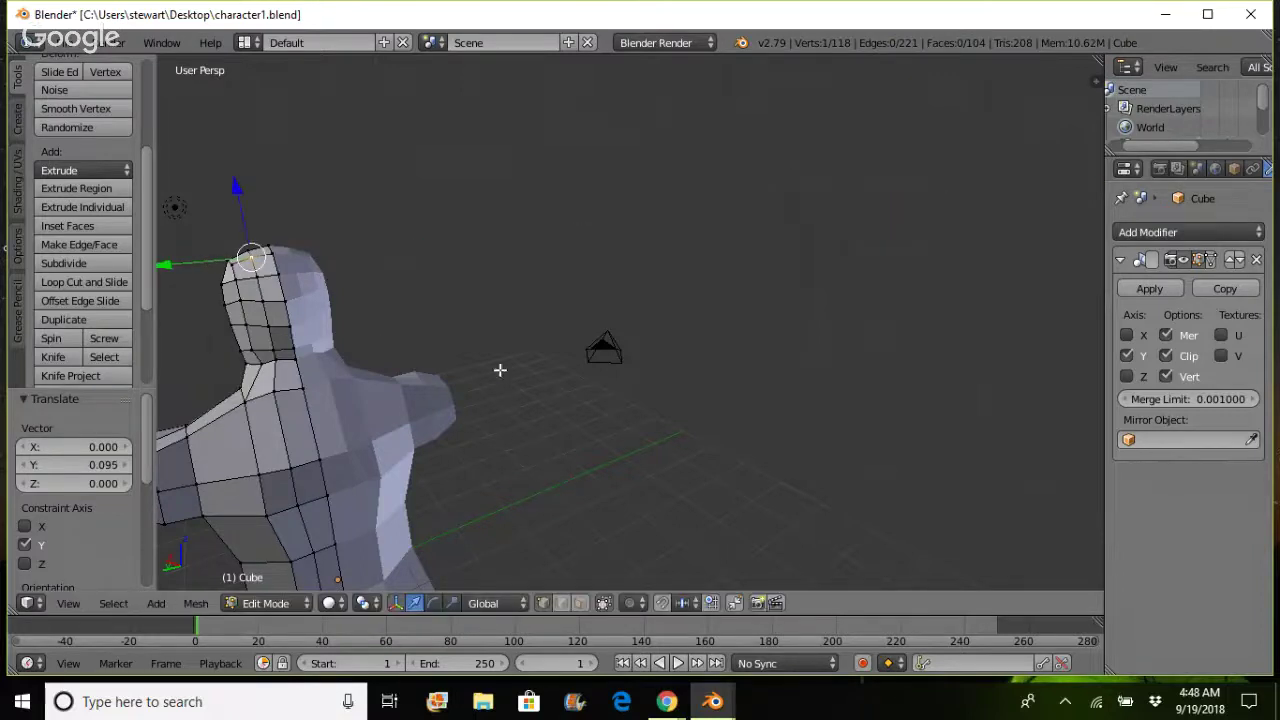
middle_click_drag(561, 355, 658, 339)
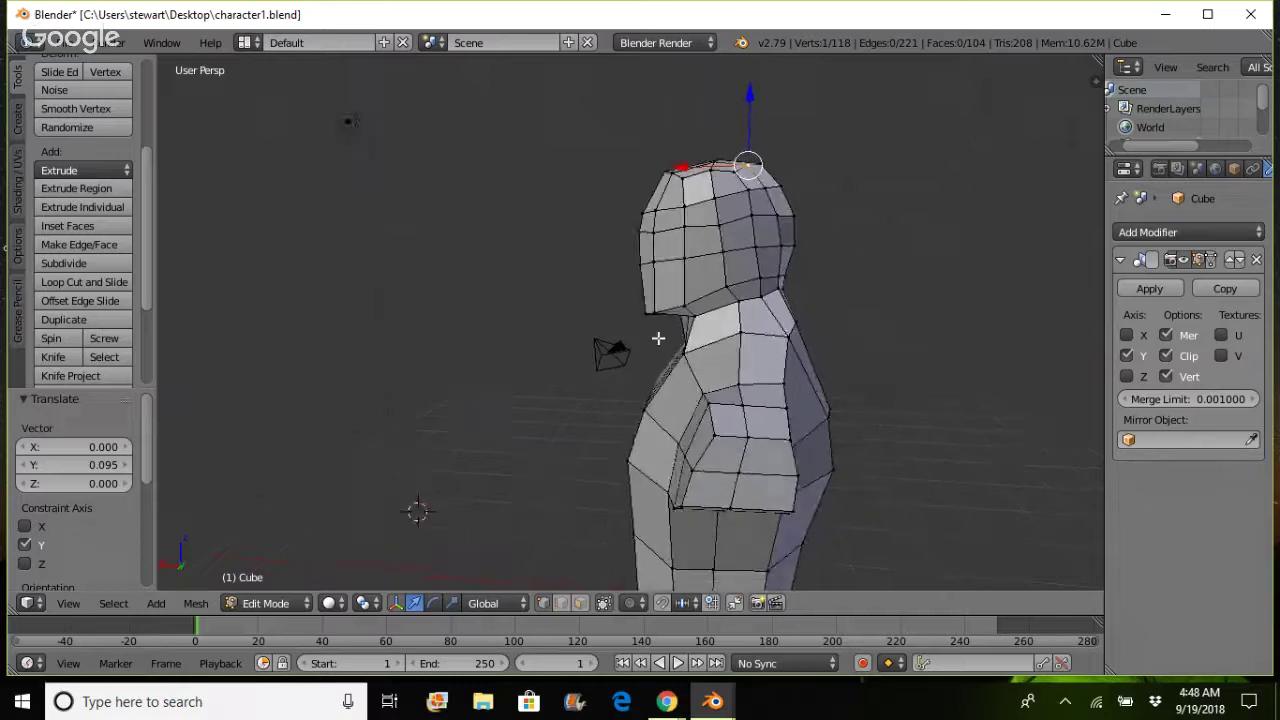
scroll(658, 338, "down", 5)
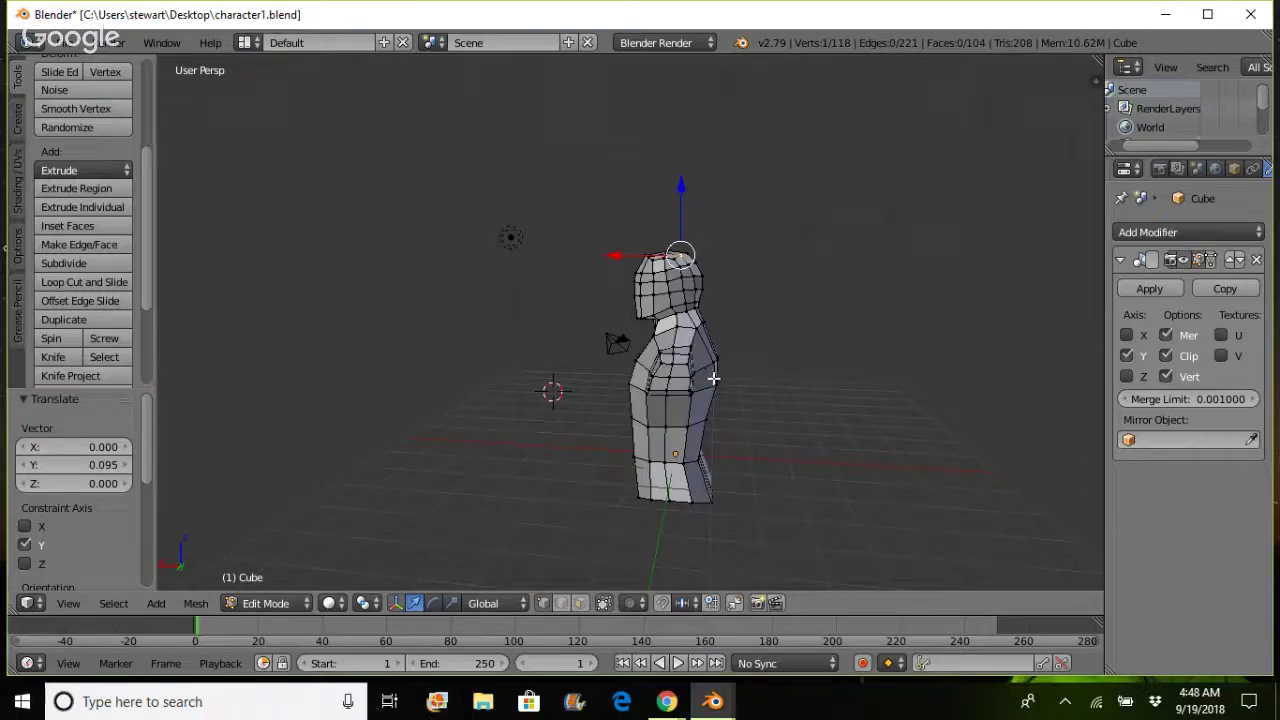
middle_click_drag(713, 378, 855, 371)
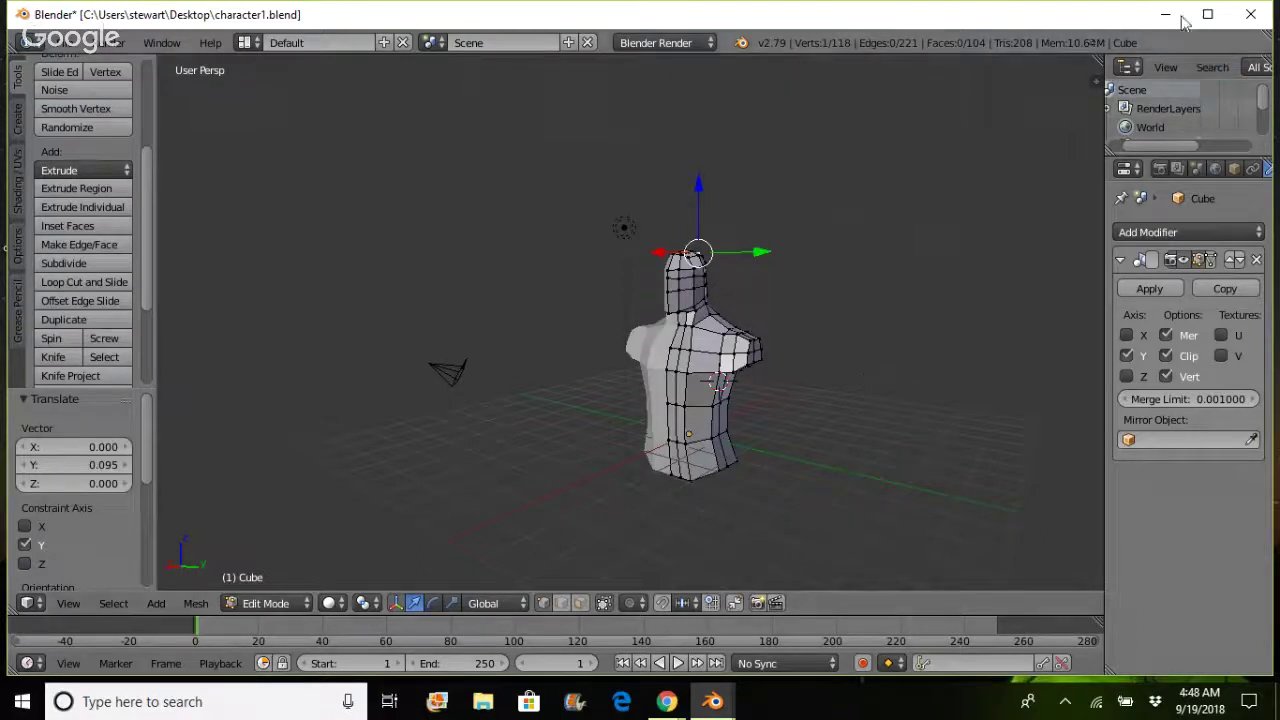
- Switch to the Google Hangouts broadcast window in Chrome
left_click(711, 704)
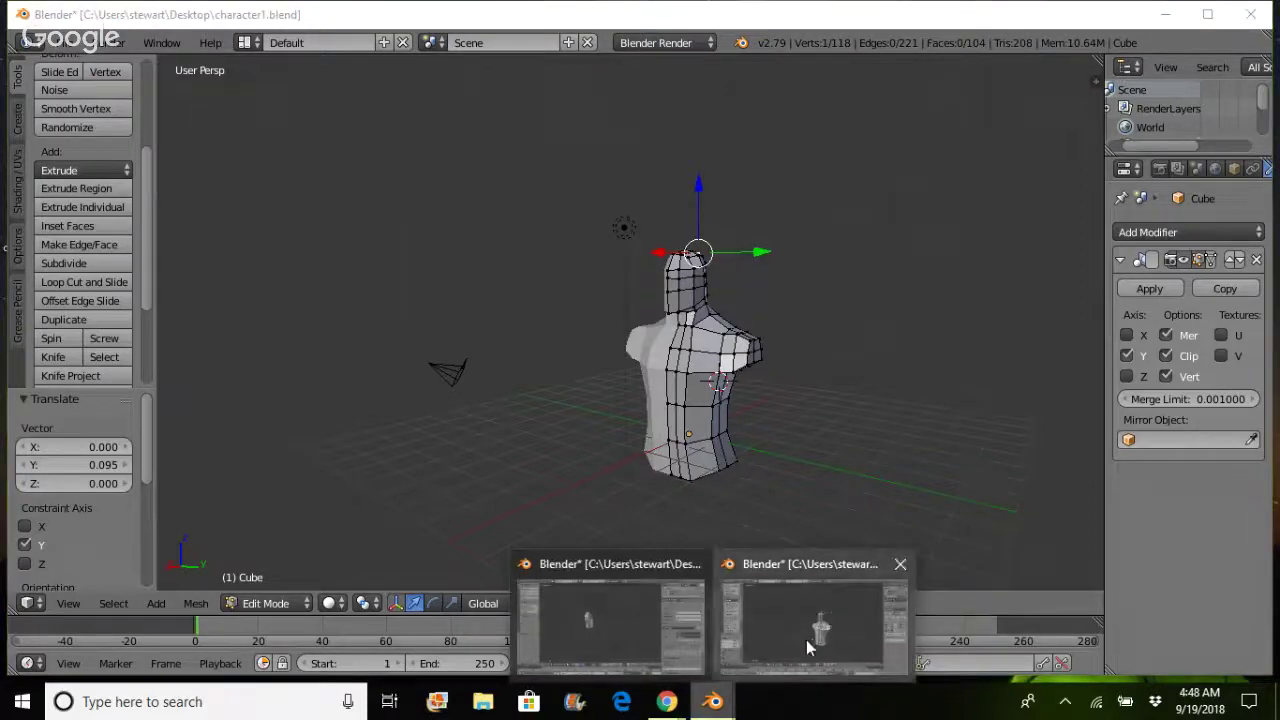
left_click(706, 711)
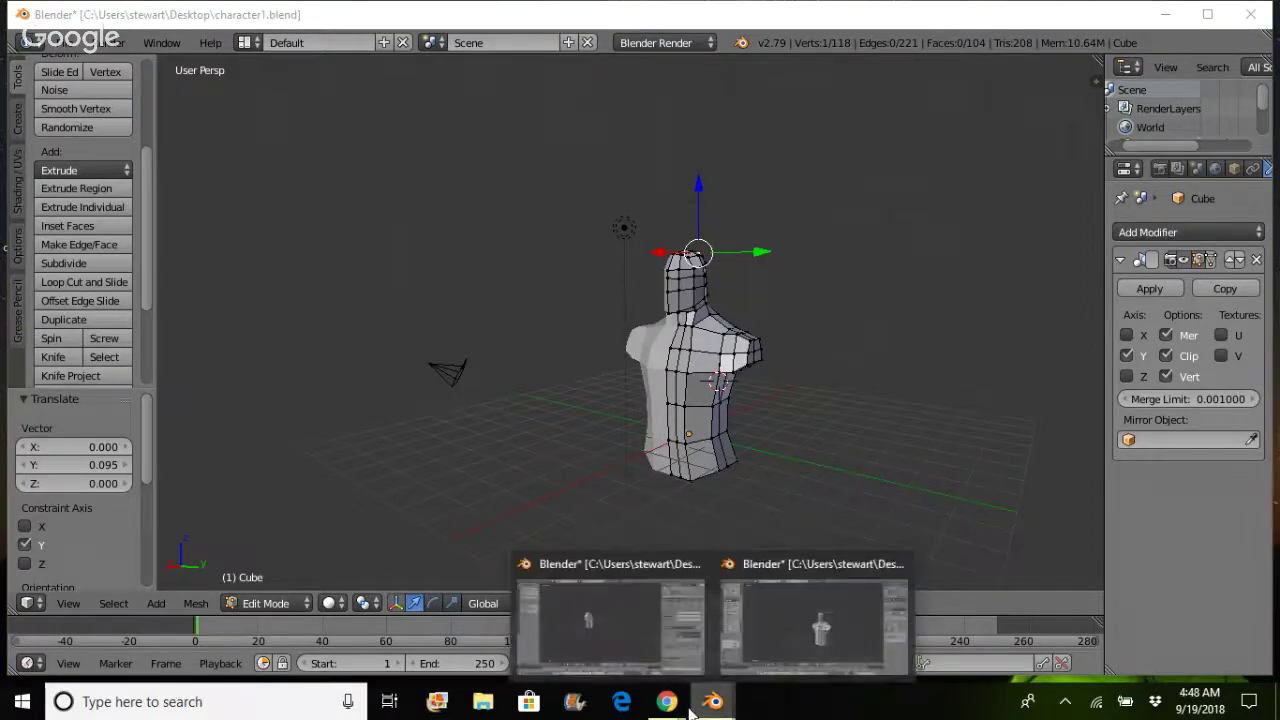
mouse_move(666, 701)
left_click(795, 635)
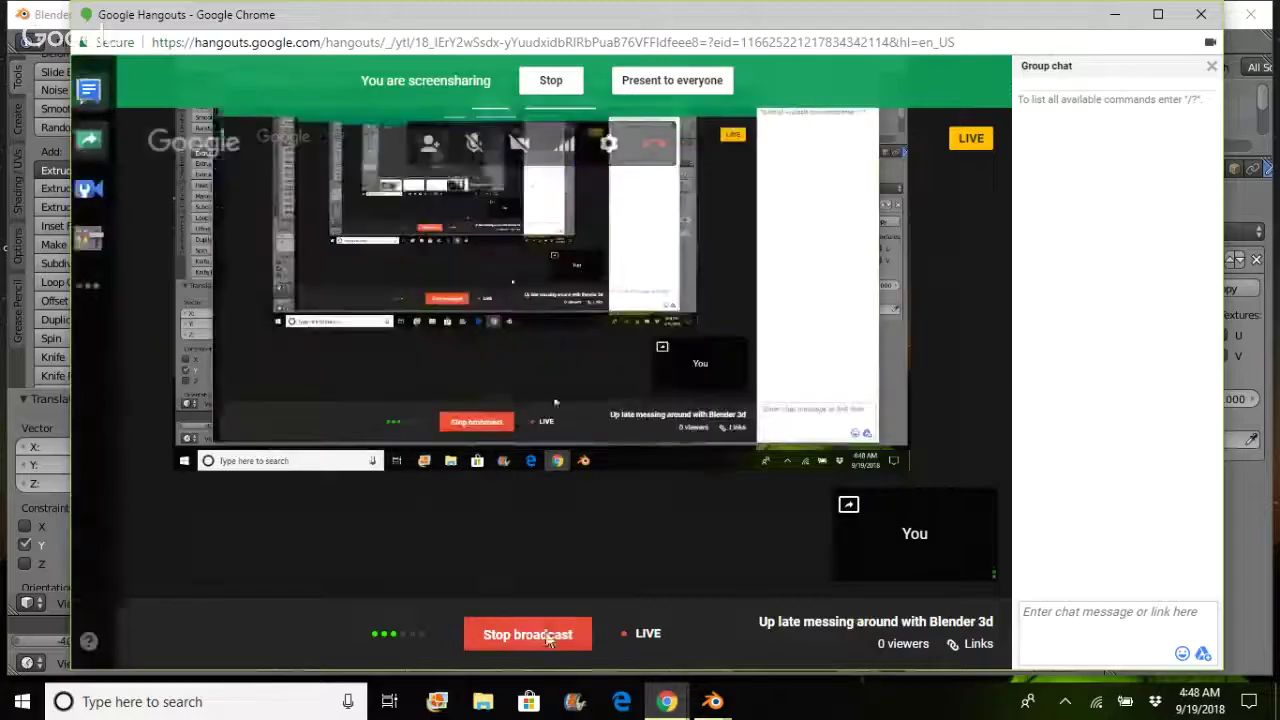